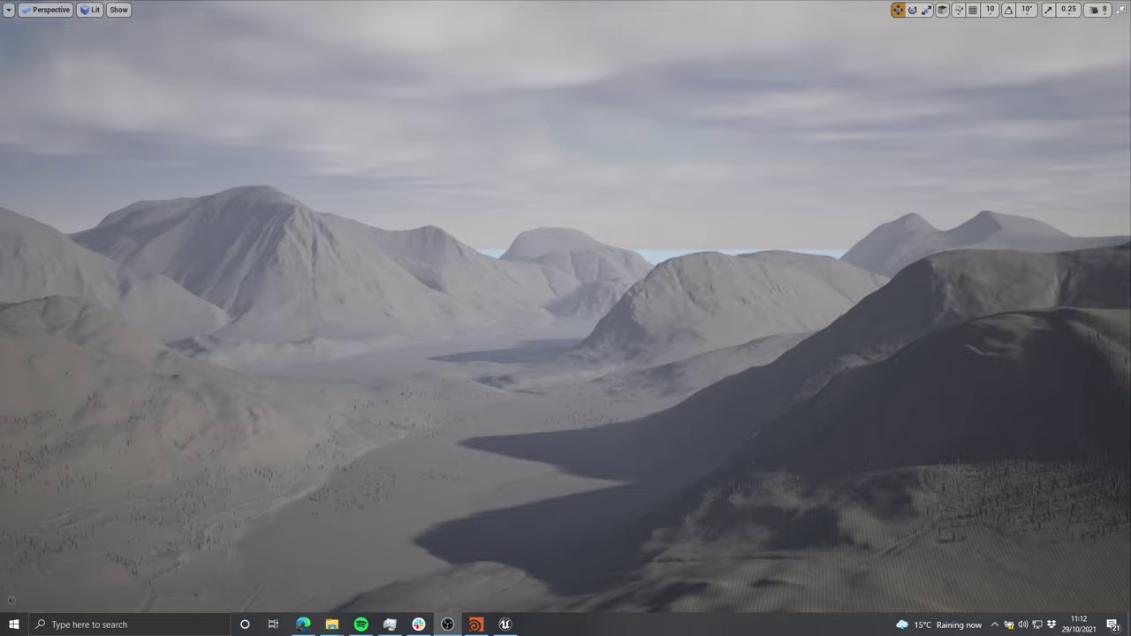
# Step: Look over the mountain and valley terrain in the full-screen viewport from several camera angles
pyautogui.moveTo(858, 124); pyautogui.dragTo(809, 115, button='right')
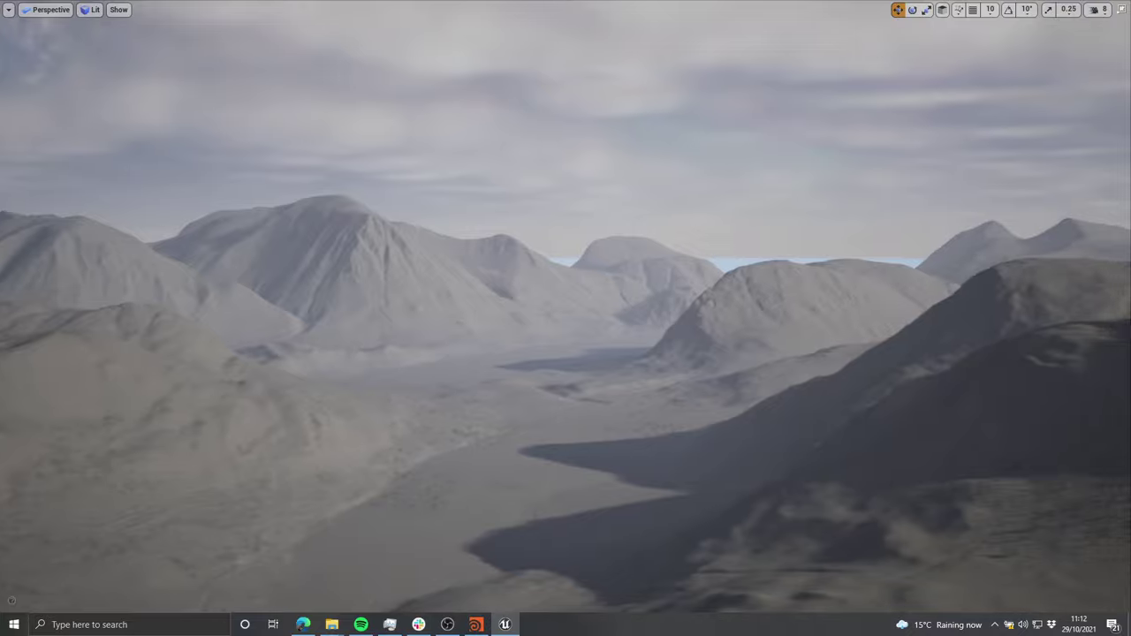
pyautogui.moveTo(566, 318); pyautogui.dragTo(495, 319, button='right')
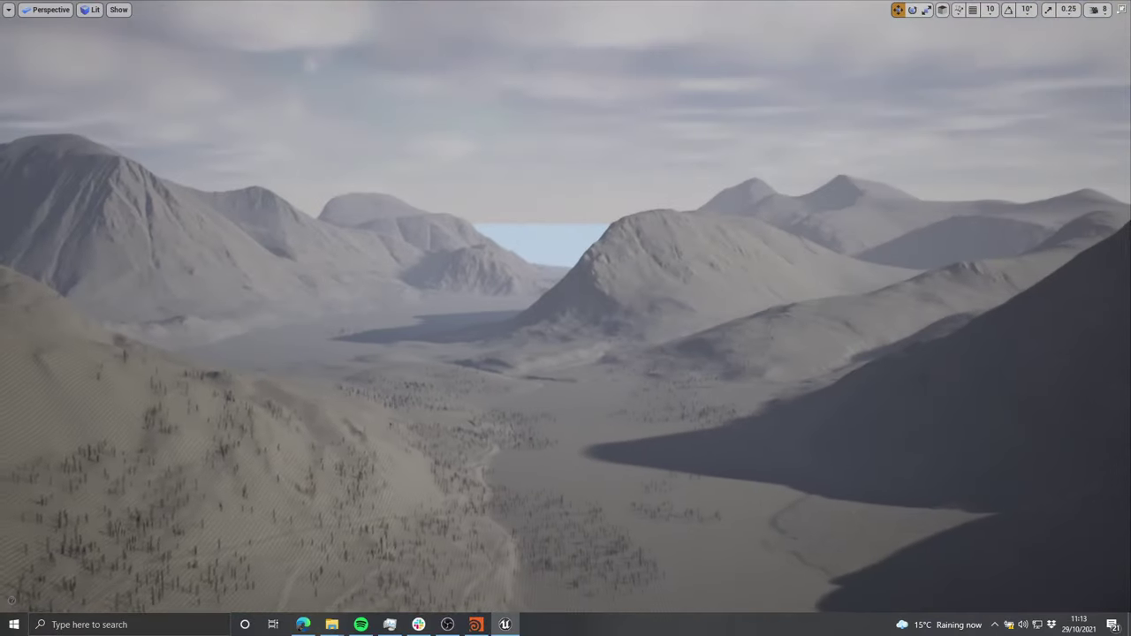
pyautogui.press('d')
pyautogui.moveTo(778, 198); pyautogui.dragTo(725, 191, button='right')
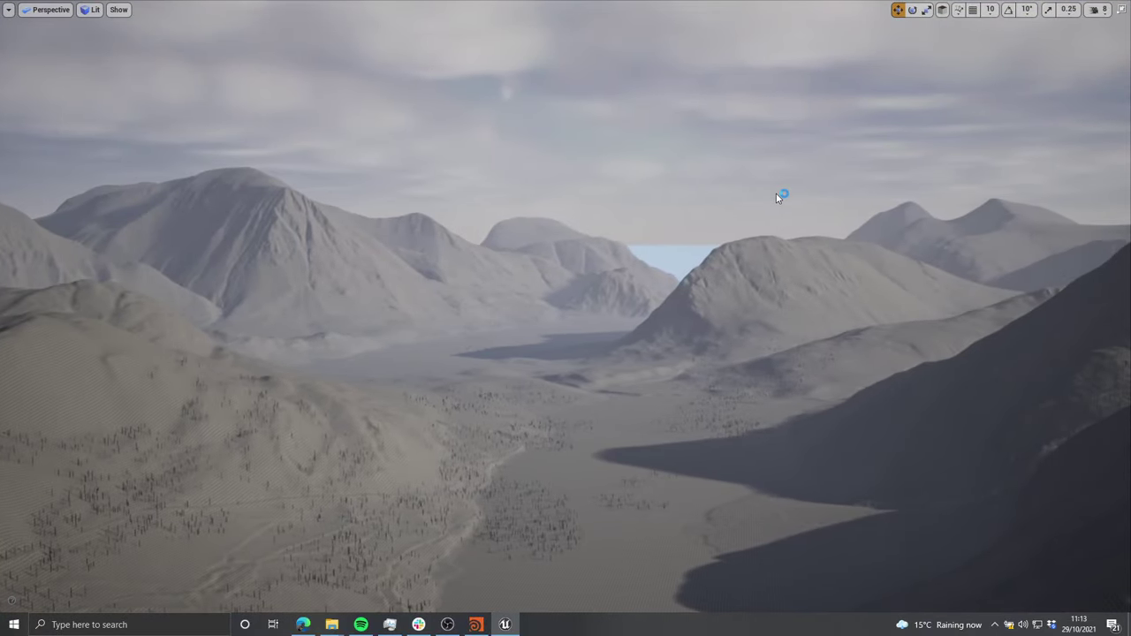
pyautogui.moveTo(778, 198)
pyautogui.mouseDown(button='right')
pyautogui.moveTo(712, 213)
pyautogui.moveTo(778, 197)
pyautogui.moveTo(656, 197)
pyautogui.moveTo(778, 198)
pyautogui.mouseUp(button='right')
pyautogui.press('d')
pyautogui.press('d')
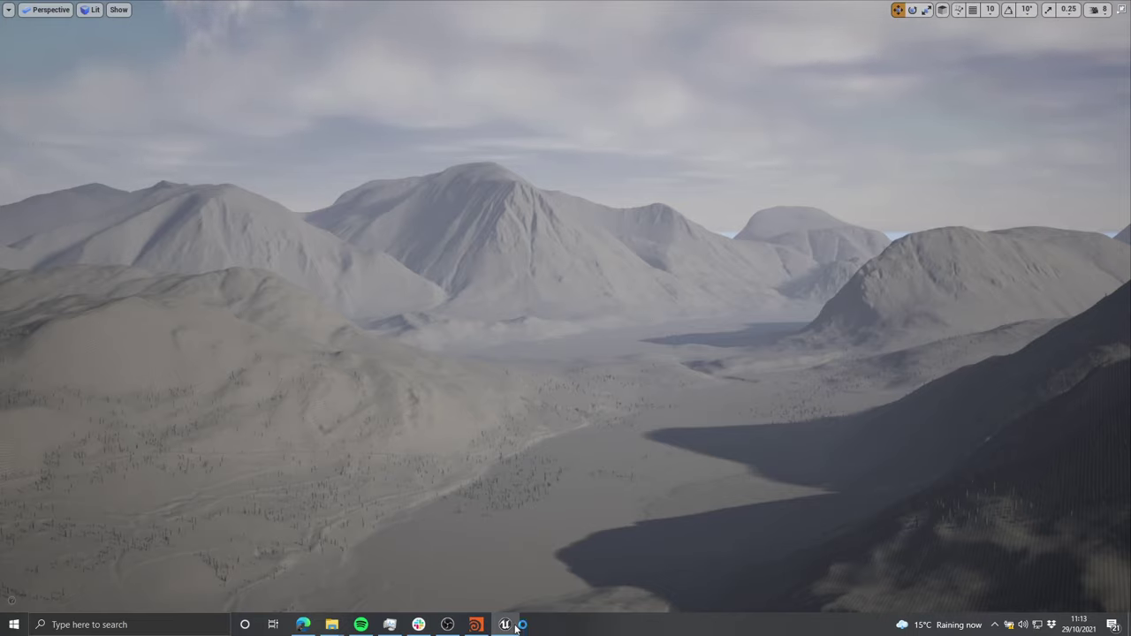
pyautogui.moveTo(609, 433)
pyautogui.mouseDown(button='right')
pyautogui.moveTo(584, 468)
pyautogui.moveTo(612, 433)
pyautogui.mouseUp(button='right')
# Step: Open the Workshop_1_FastTerrain folder and create a new level from the TimeOfDay template, saving the current L_NorthumberlandTerrain level
pyautogui.press('F11')
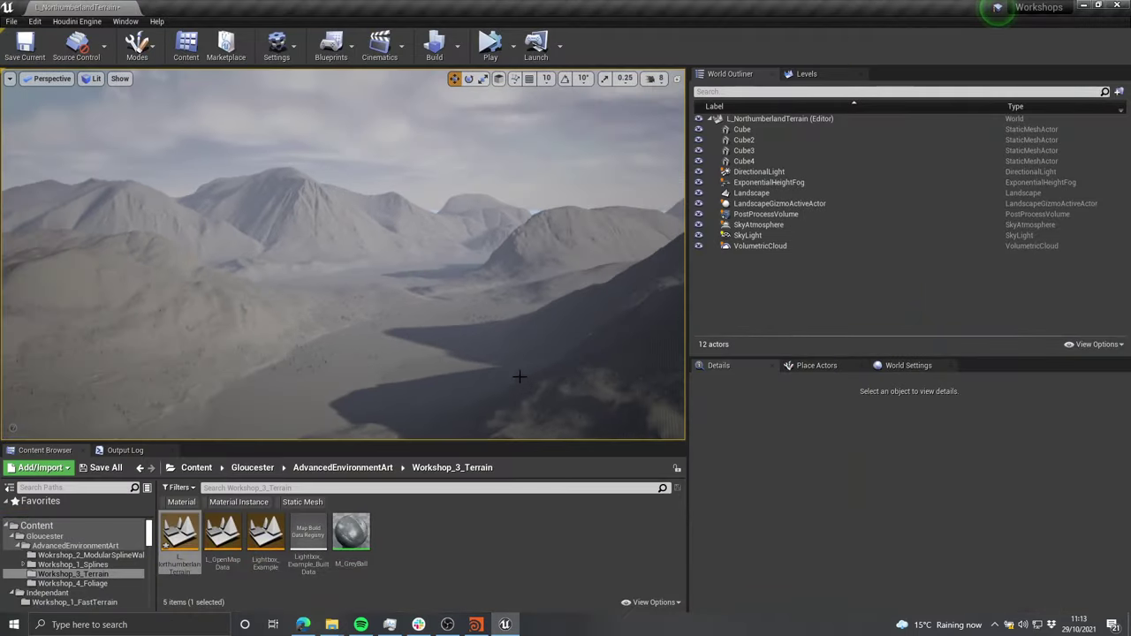
pyautogui.click(74, 602)
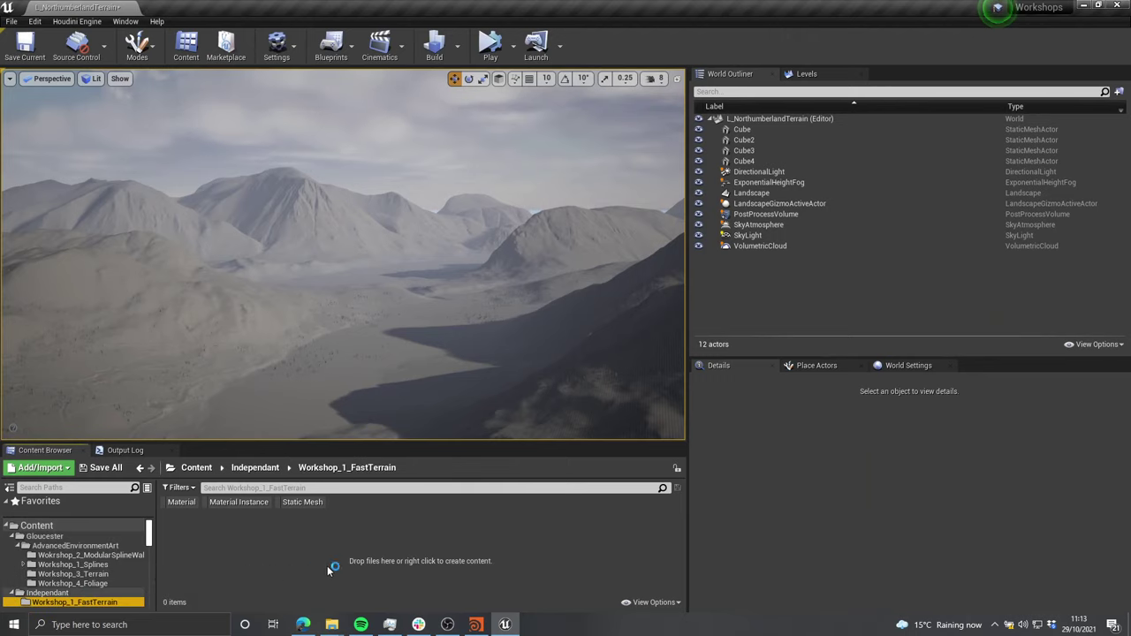
pyautogui.click(11, 22)
pyautogui.click(30, 39)
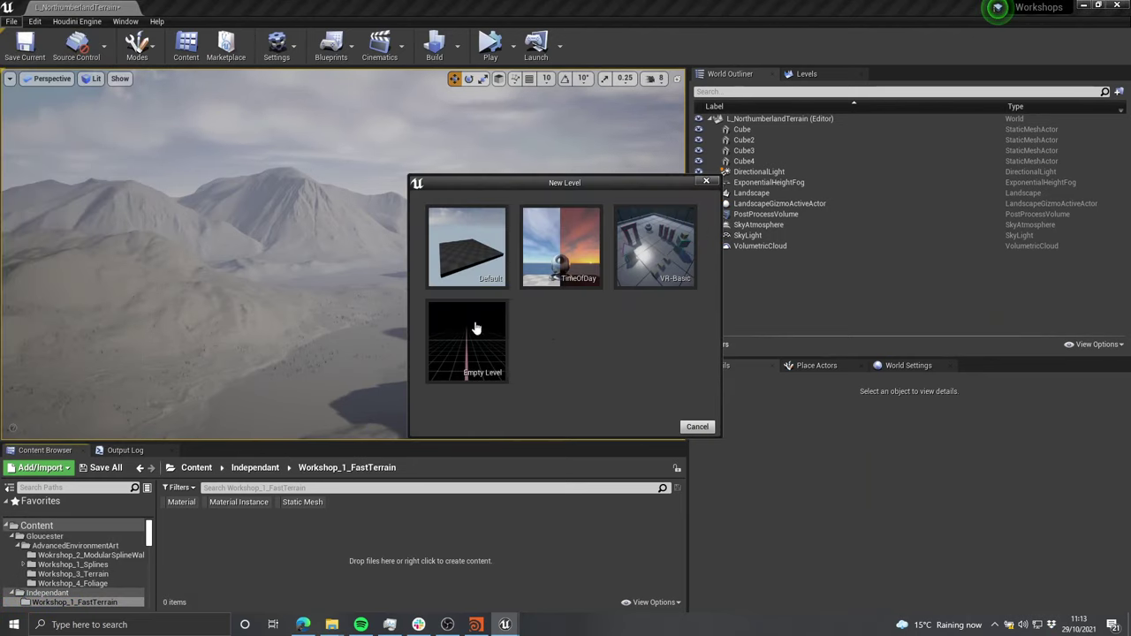
pyautogui.click(566, 258)
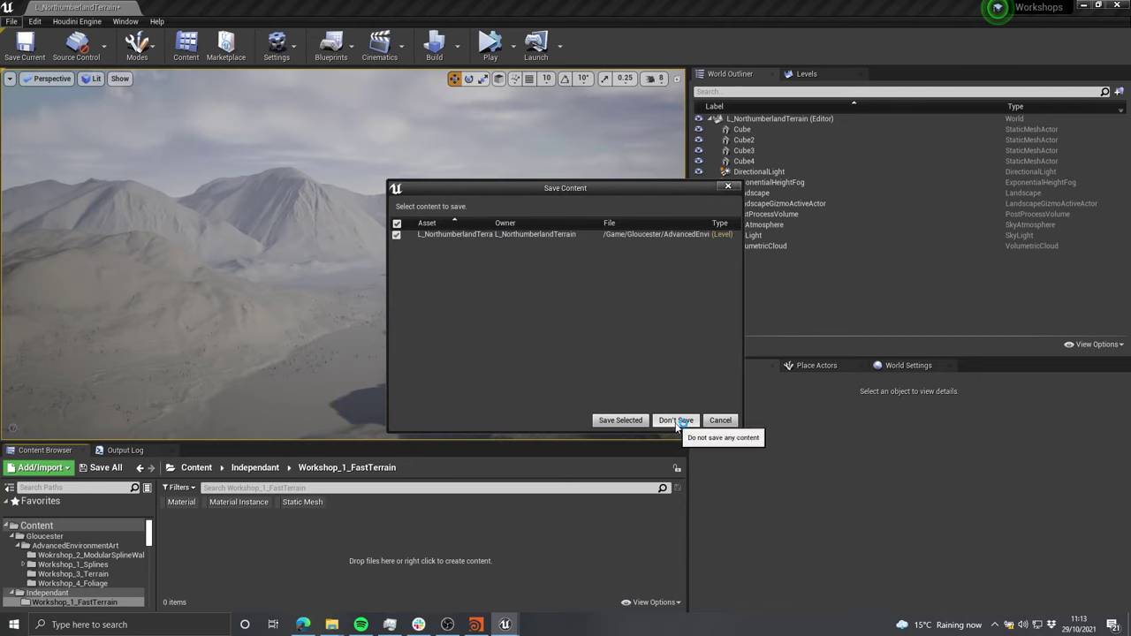
pyautogui.click(629, 421)
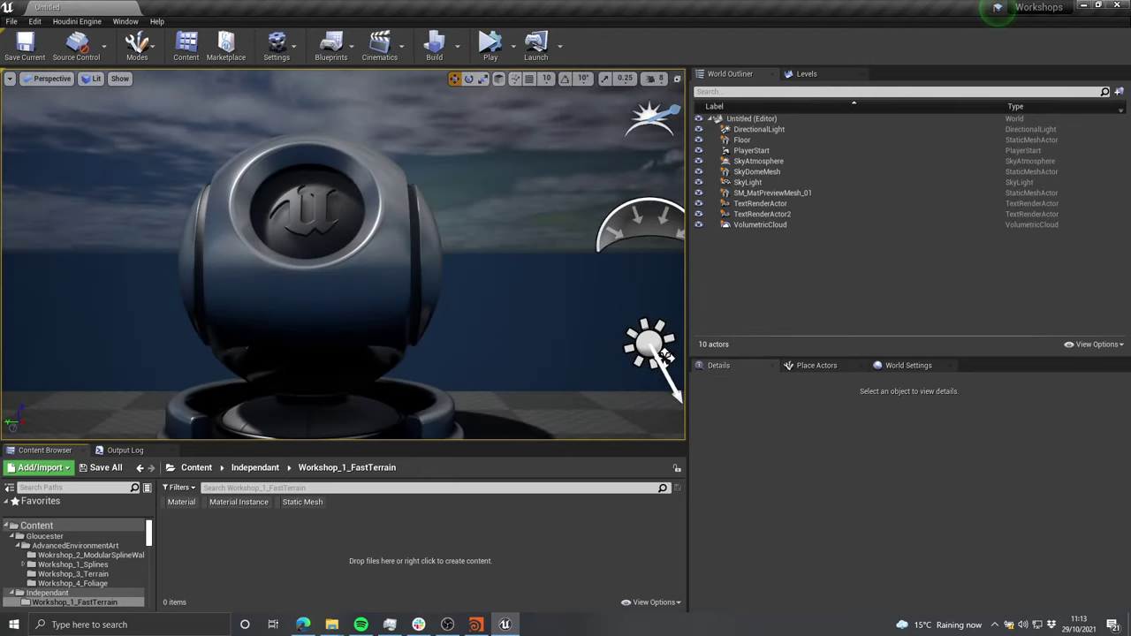
# Step: Maximize the viewport and move the sun around the sky to try different times of day
pyautogui.press('F11')
pyautogui.press('w')
pyautogui.moveTo(507, 194); pyautogui.dragTo(520, 163, button='right')
pyautogui.moveTo(558, 233)
pyautogui.mouseDown(button='right')
pyautogui.moveTo(574, 190)
pyautogui.moveTo(555, 283)
pyautogui.moveTo(558, 234)
pyautogui.mouseUp(button='right')
pyautogui.press('s')
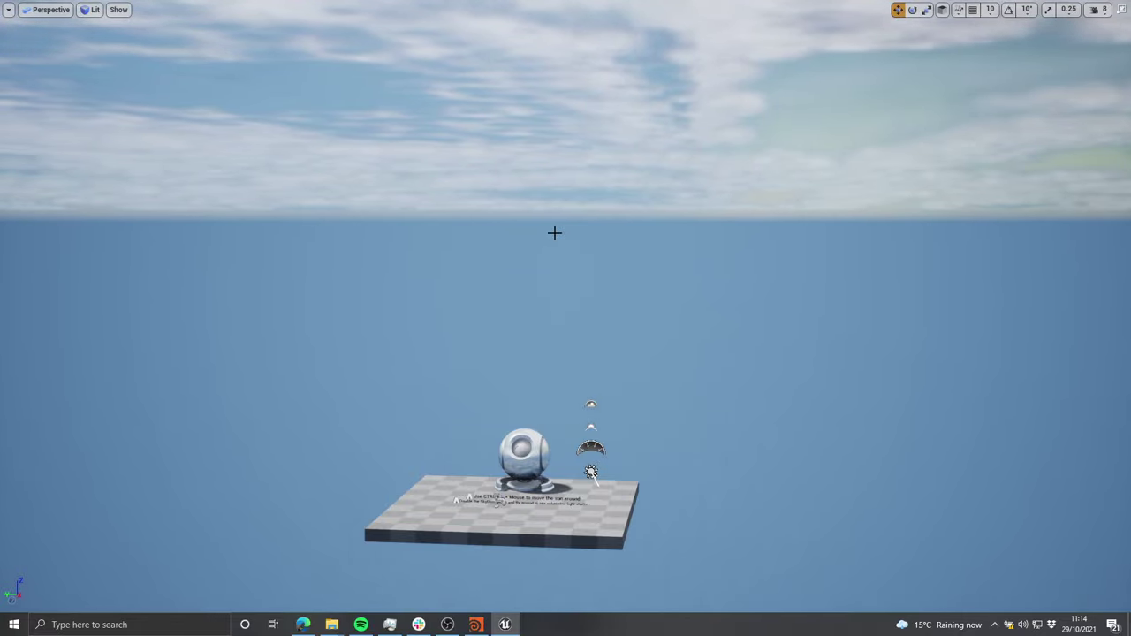
pyautogui.moveTo(554, 232); pyautogui.dragTo(329, 225, button='right')
pyautogui.hotkey('ctrl', 'l')
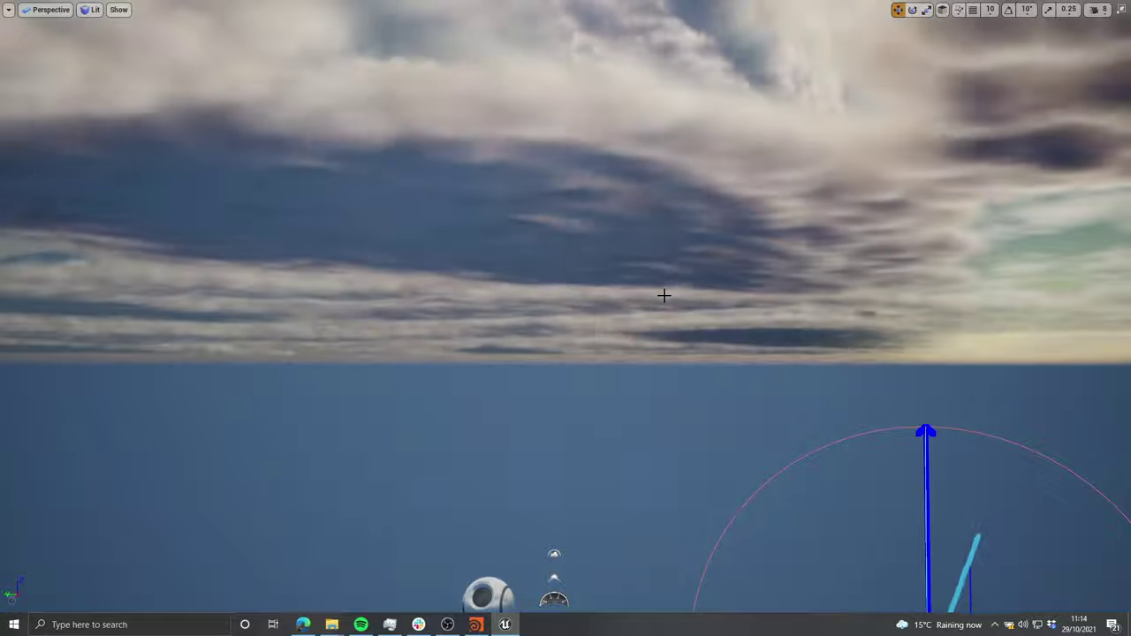
pyautogui.moveTo(663, 297); pyautogui.dragTo(752, 302, button='right')
pyautogui.hotkey('ctrl', 'l')
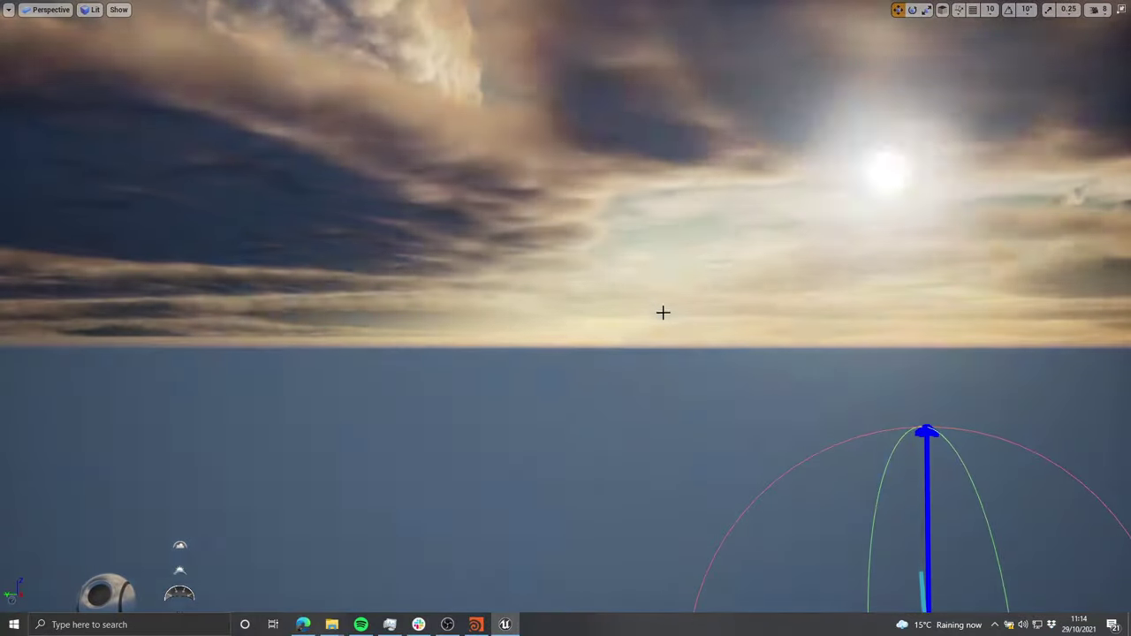
pyautogui.hotkey('ctrl', 'l')
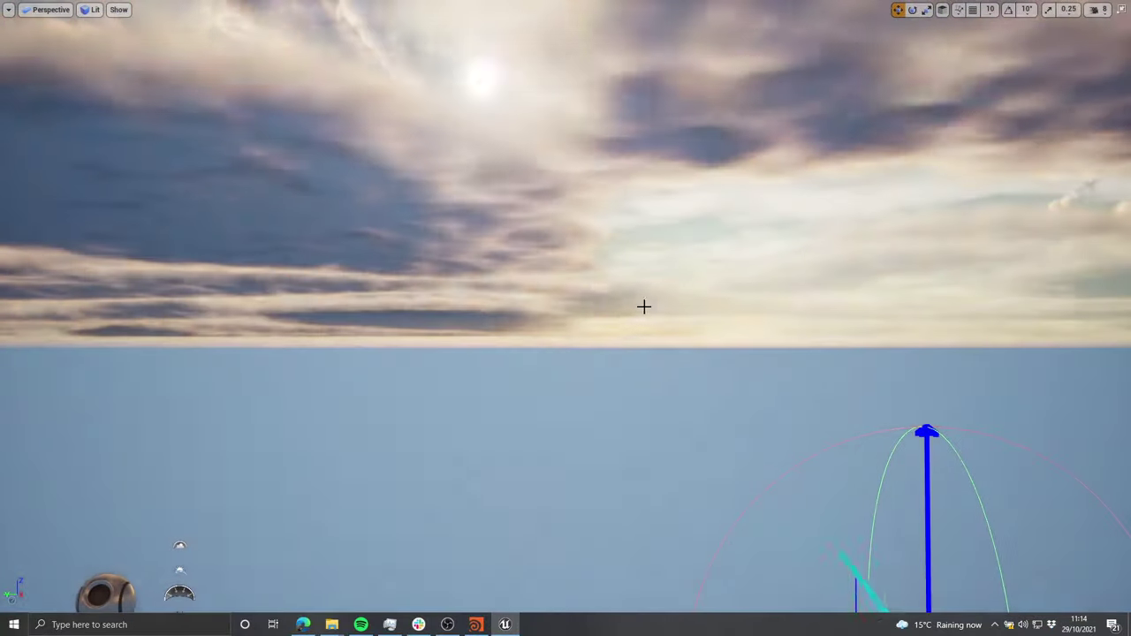
pyautogui.hotkey('ctrl', 'l')
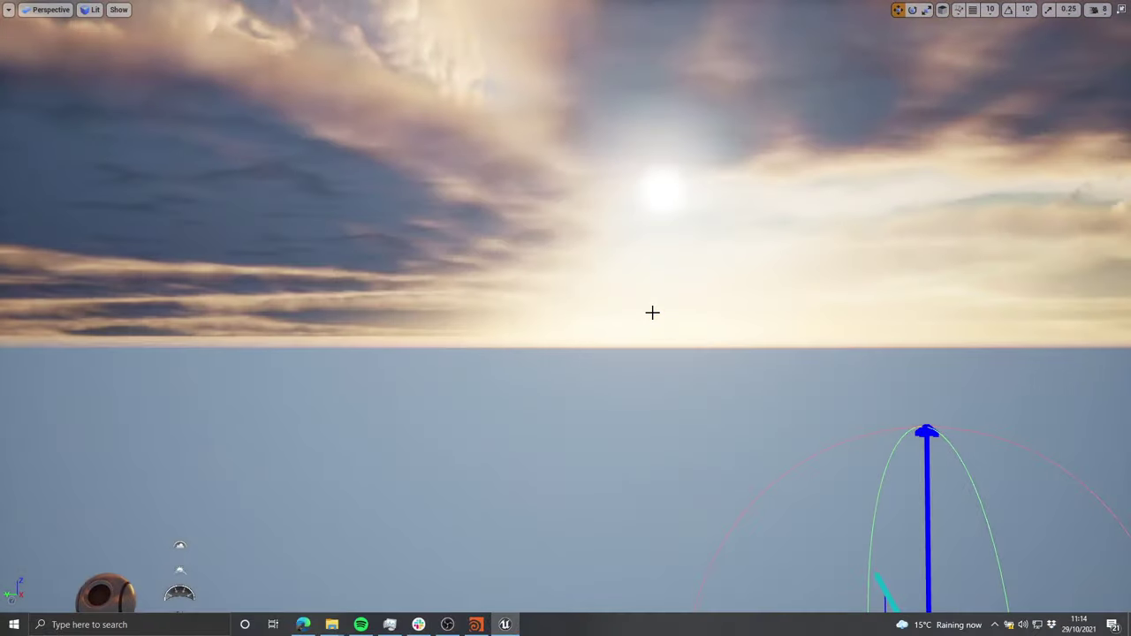
pyautogui.moveTo(652, 313); pyautogui.dragTo(677, 309, button='right')
pyautogui.hotkey('ctrl', 'l')
pyautogui.press('w')
pyautogui.press('a')
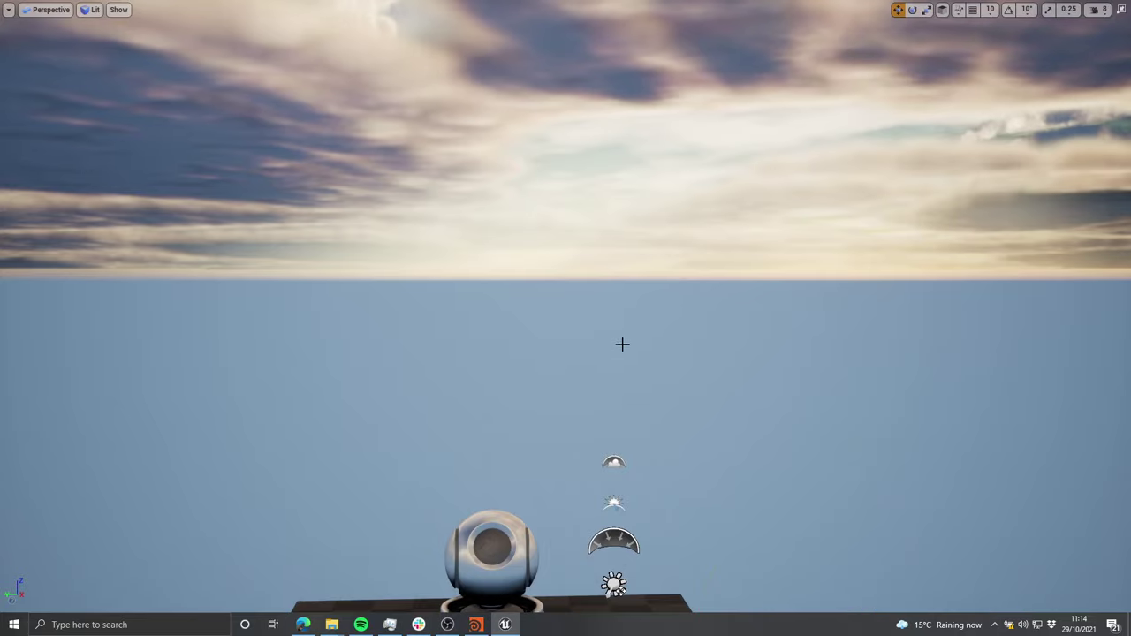
pyautogui.hotkey('ctrl', 'l')
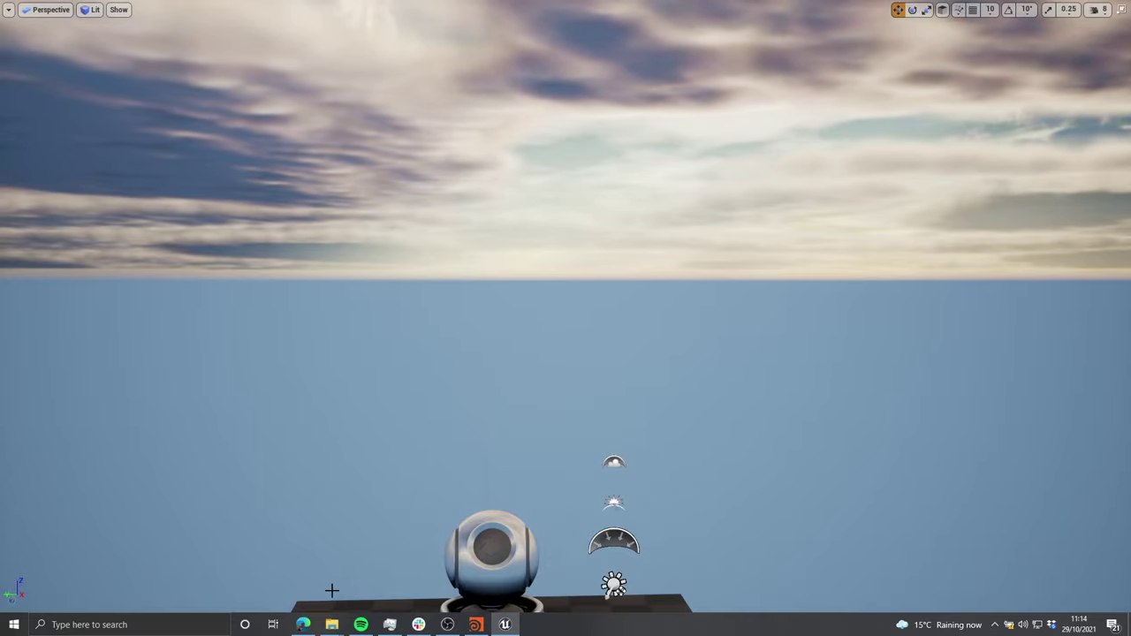
# Step: Switch to the Edge browser, search for "UK LIDAR DTM" and review the LIDAR Composite DTM 2019 - 1m dataset page
pyautogui.click(312, 626)
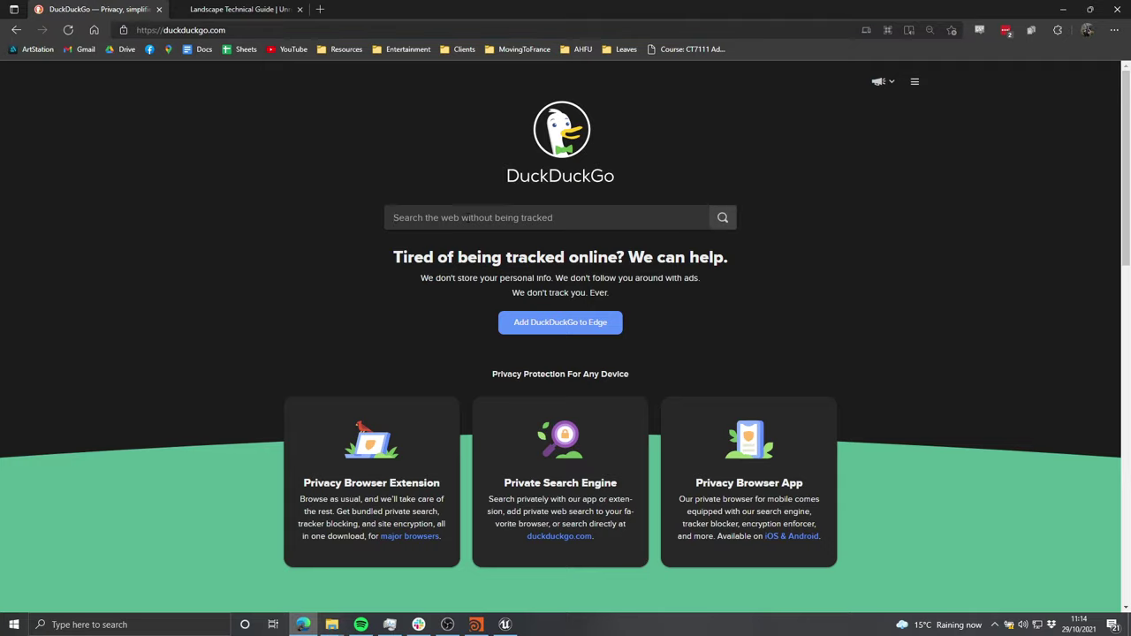
pyautogui.write('UK LIDAR DTM')
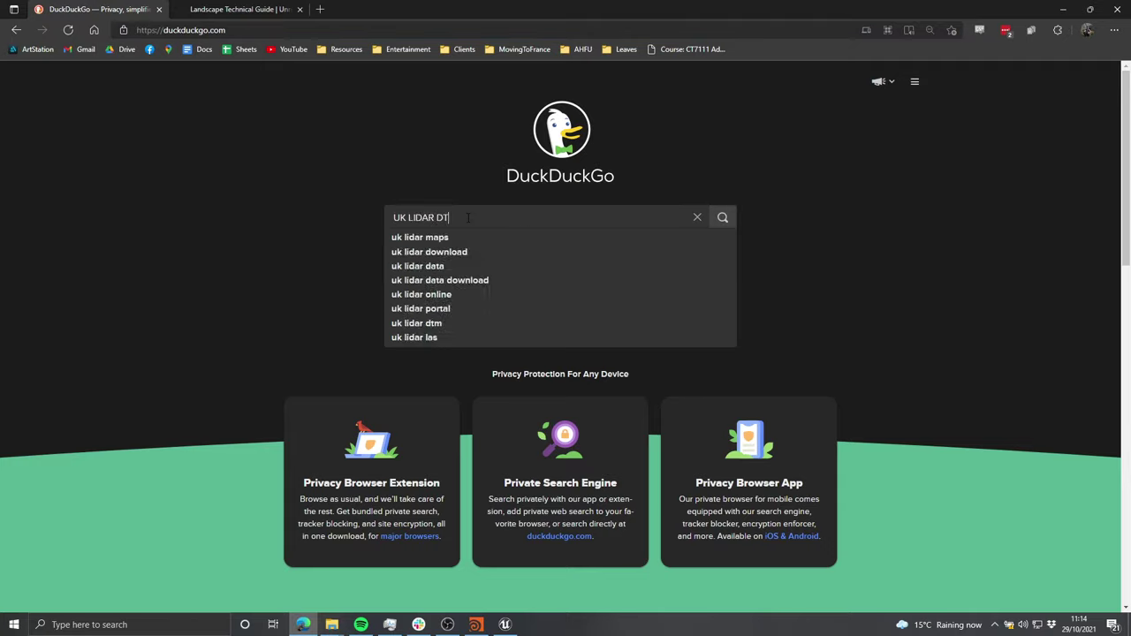
pyautogui.press('Return')
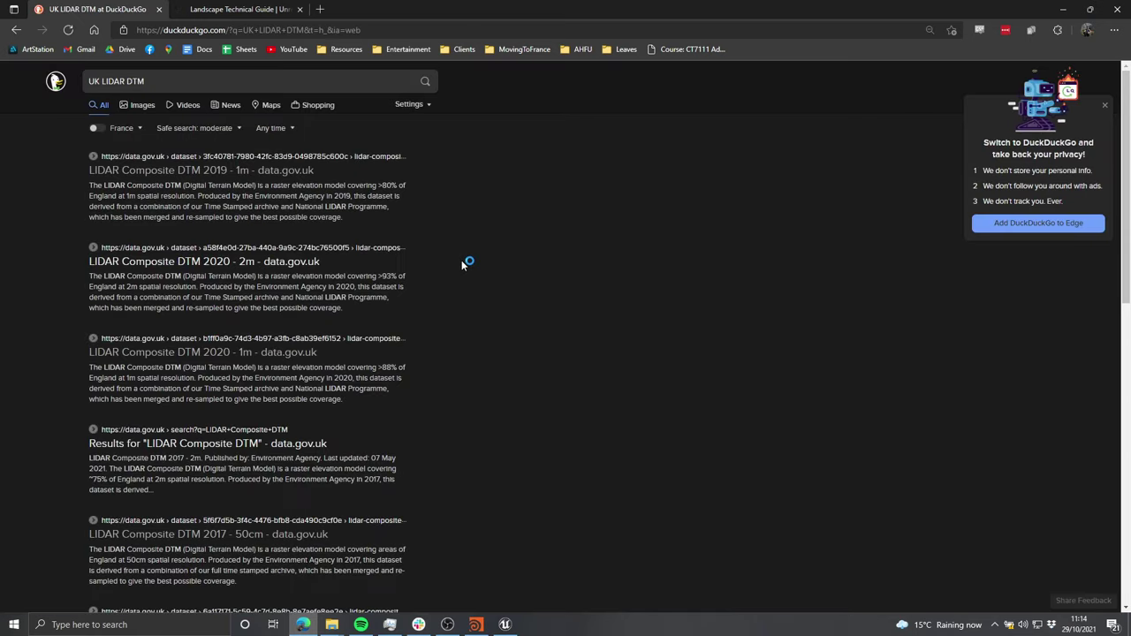
pyautogui.click(232, 172)
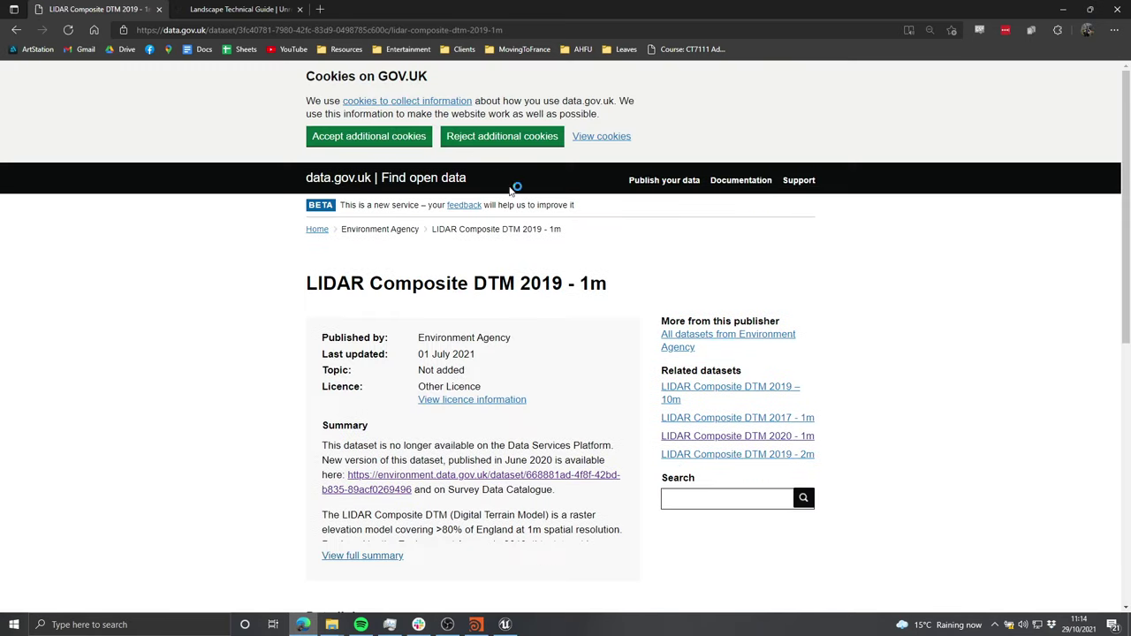
pyautogui.moveTo(627, 287); pyautogui.dragTo(337, 285)
pyautogui.click(505, 285)
pyautogui.scroll(-1, 530, 265)
pyautogui.moveTo(568, 201); pyautogui.dragTo(488, 200)
pyautogui.click(548, 201)
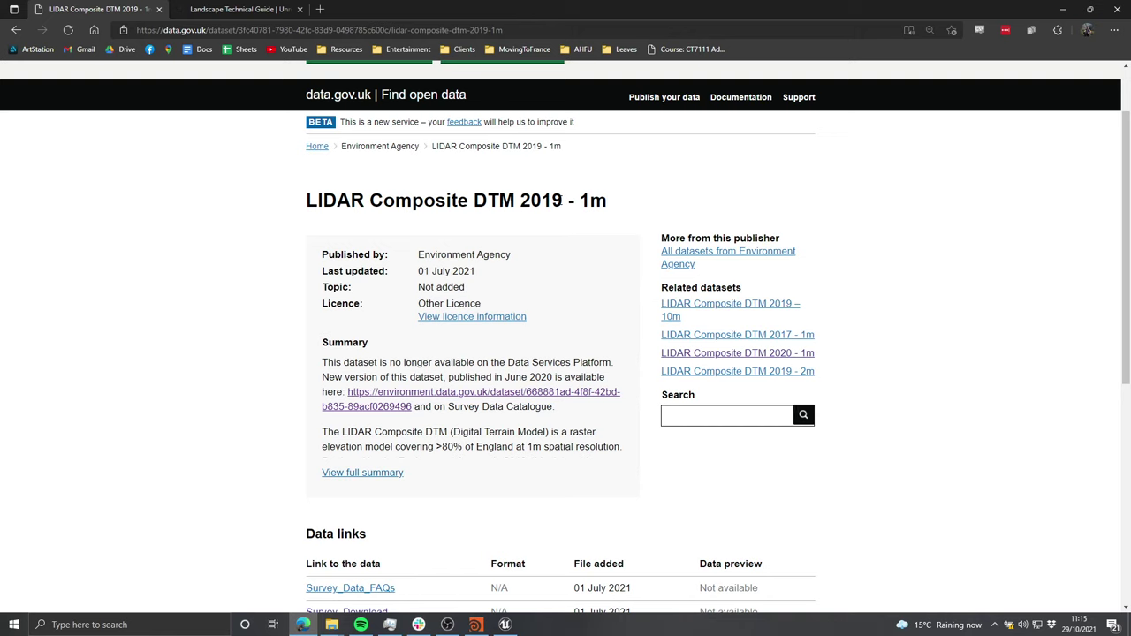
# Step: Search the web in a new tab for "US OPEN LIDAR DTM" and look through the results
pyautogui.click(320, 9)
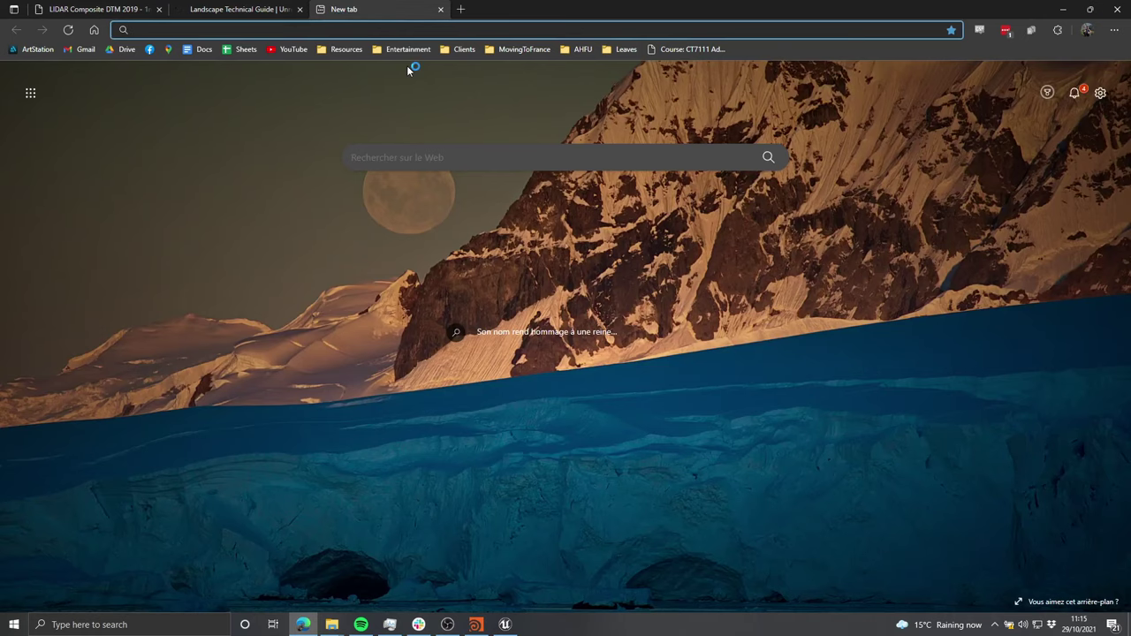
pyautogui.write('US ')
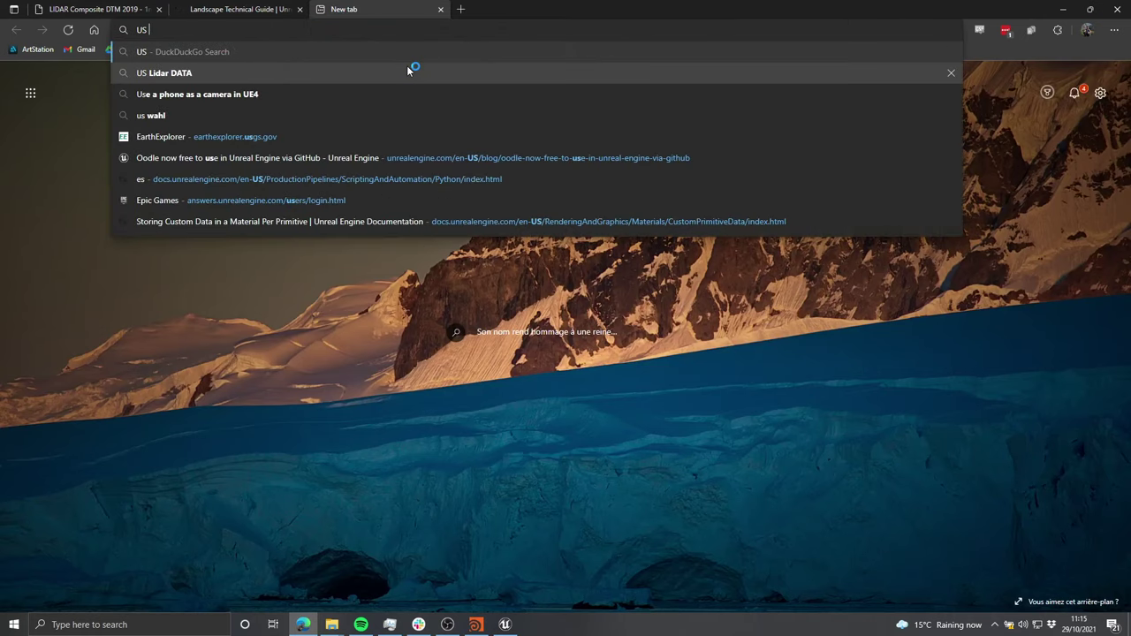
pyautogui.write('OPEN LIDAR DT')
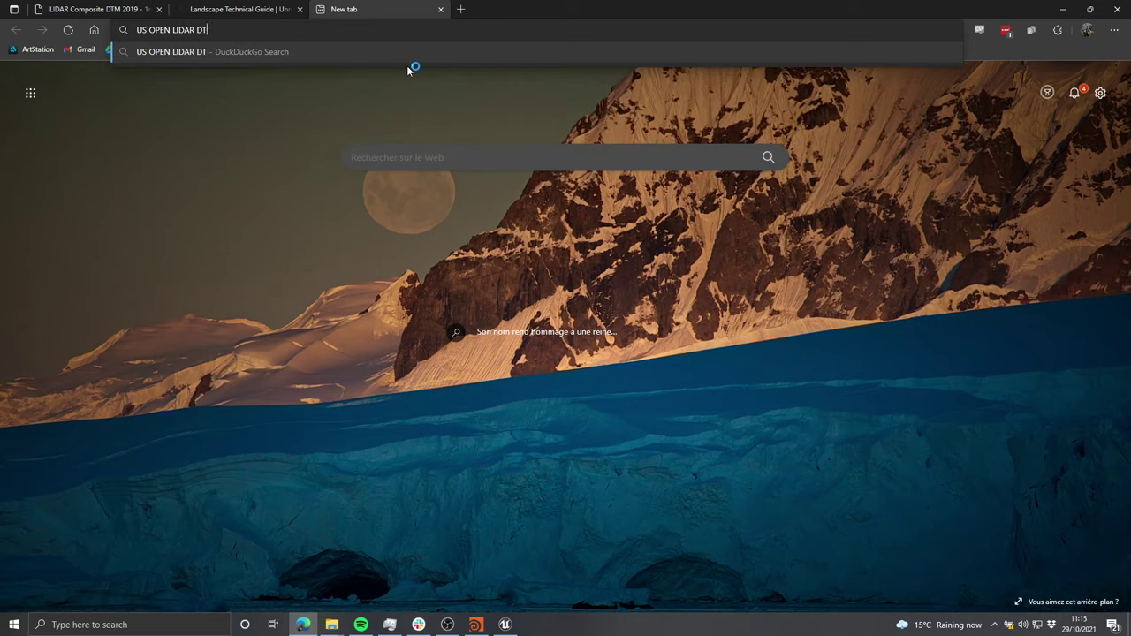
pyautogui.write('M')
pyautogui.press('Return')
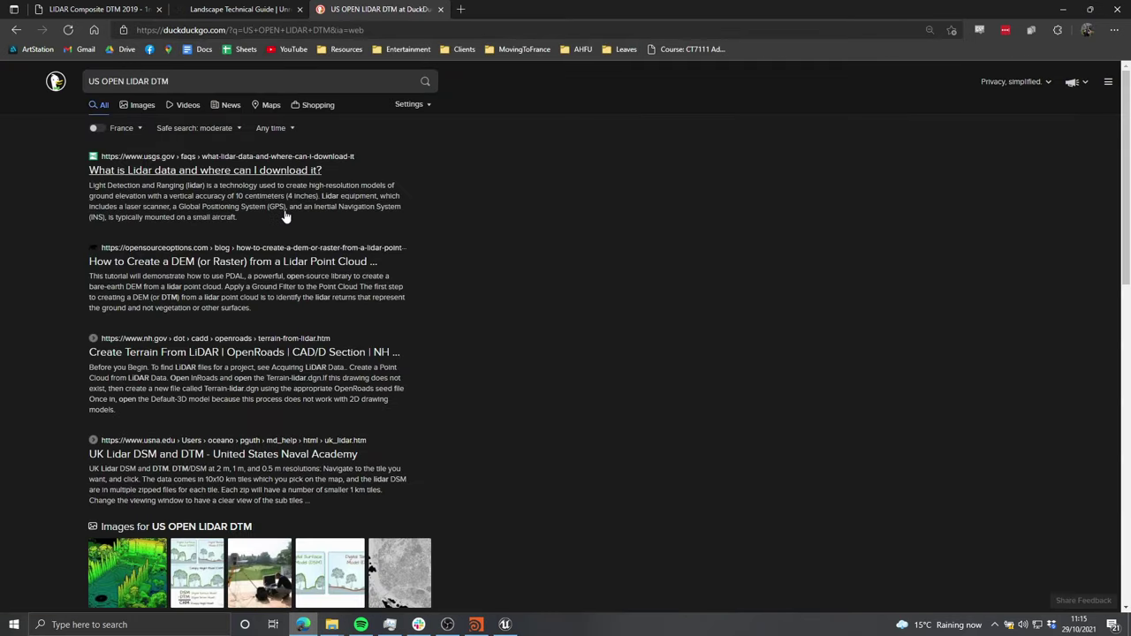
pyautogui.scroll(-3, 277, 280)
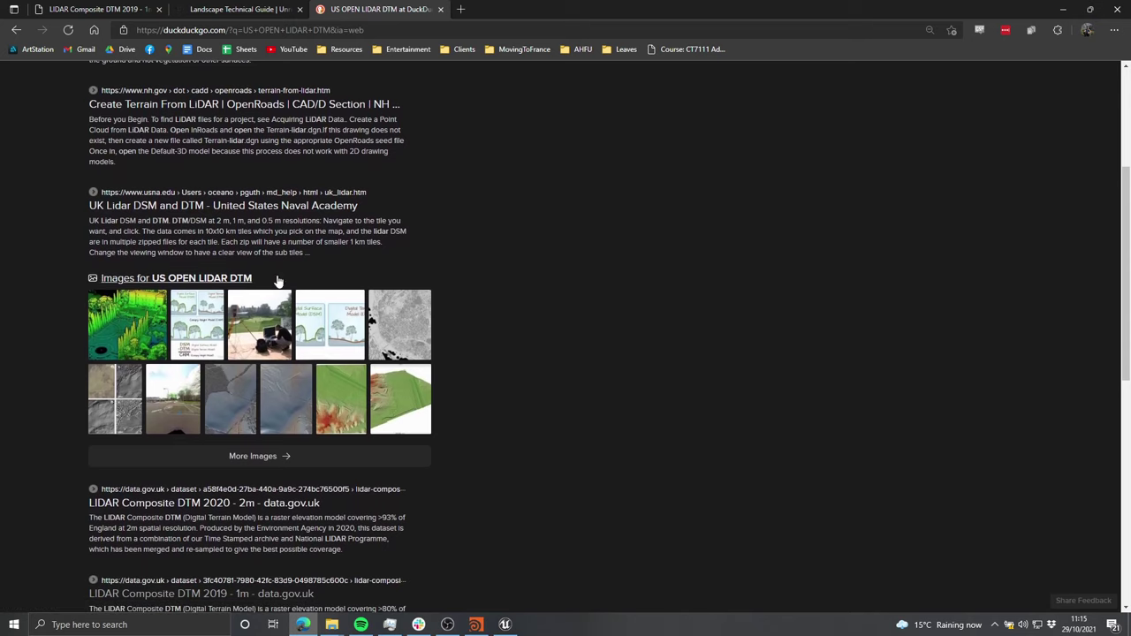
pyautogui.scroll(-5, 363, 320)
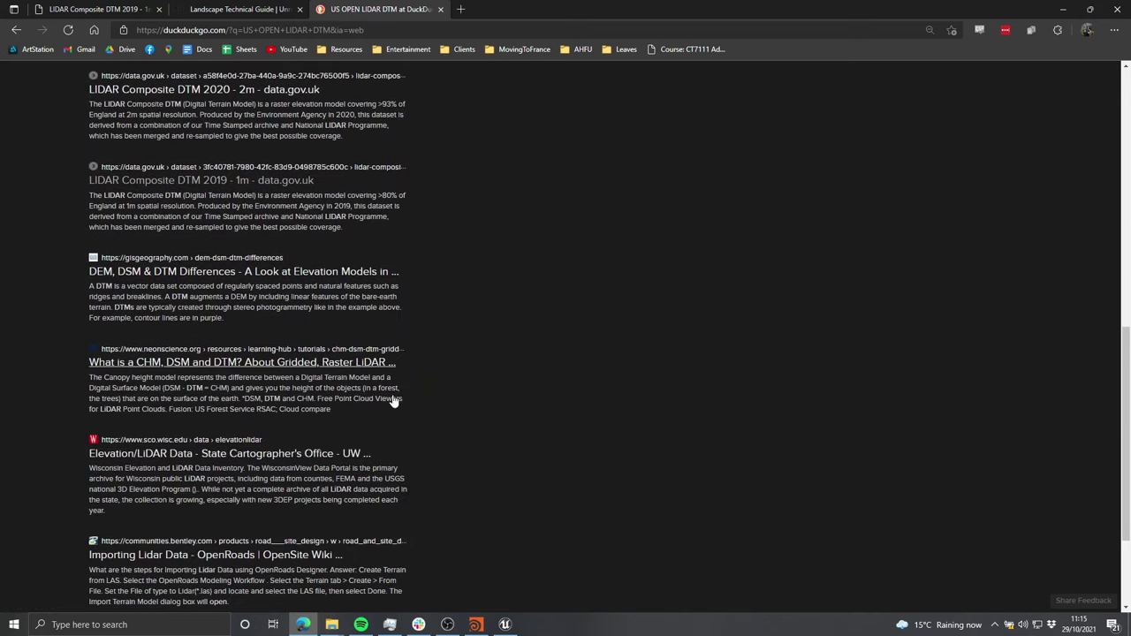
pyautogui.scroll(8, 395, 401)
# Step: Replace the search query with "US open source heightmap lidar data" and run the search
pyautogui.moveTo(173, 83); pyautogui.dragTo(44, 97)
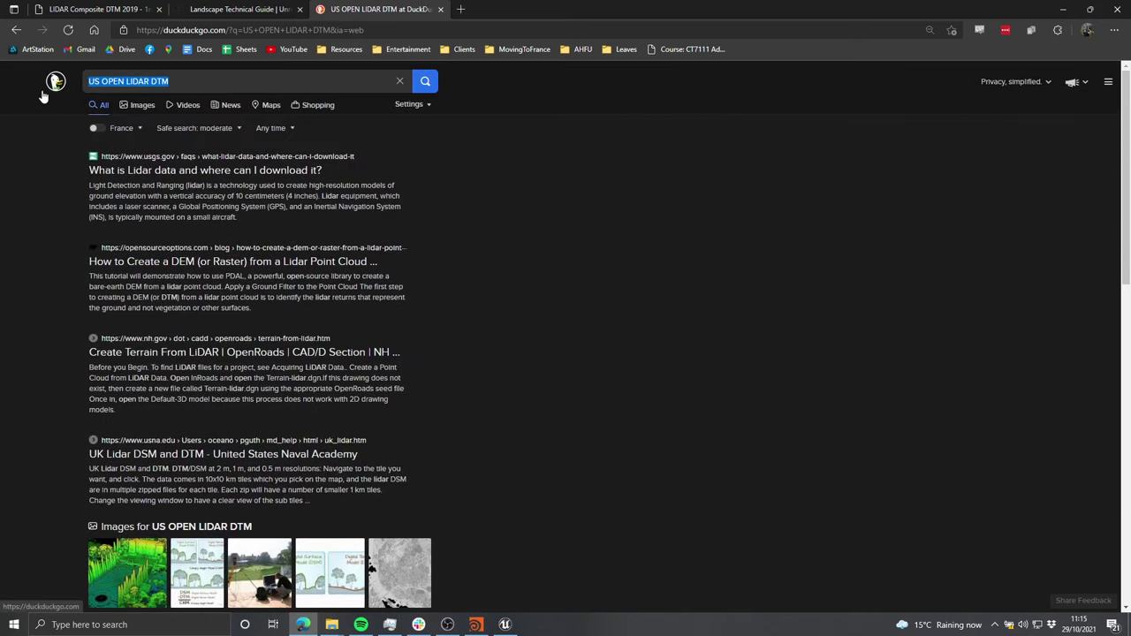
pyautogui.write('US open s')
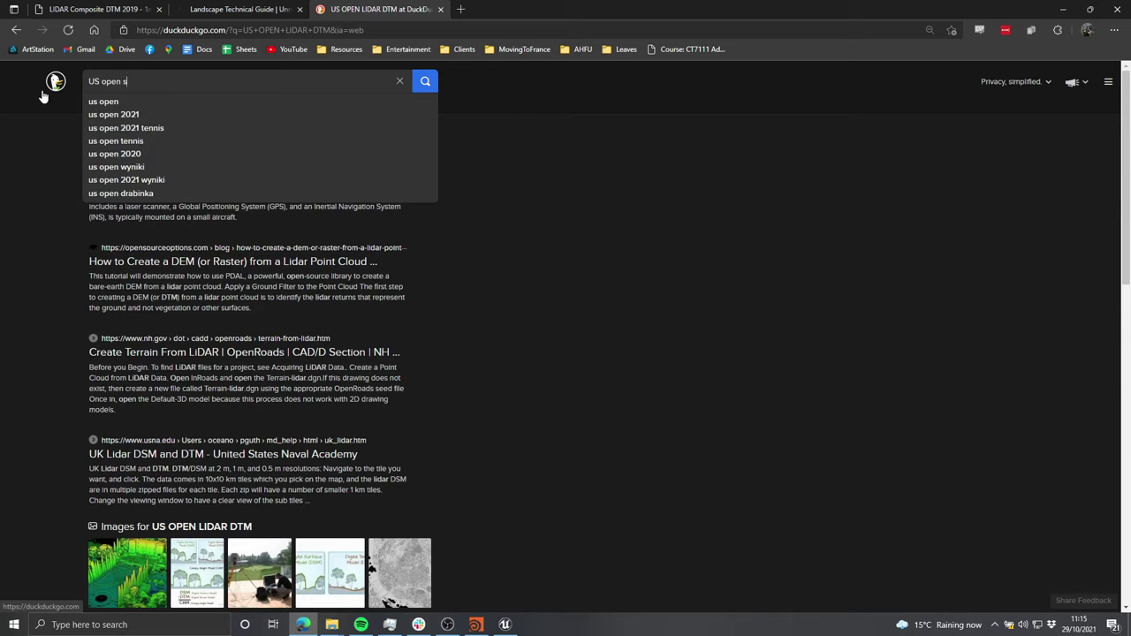
pyautogui.write('ource heightmap lid')
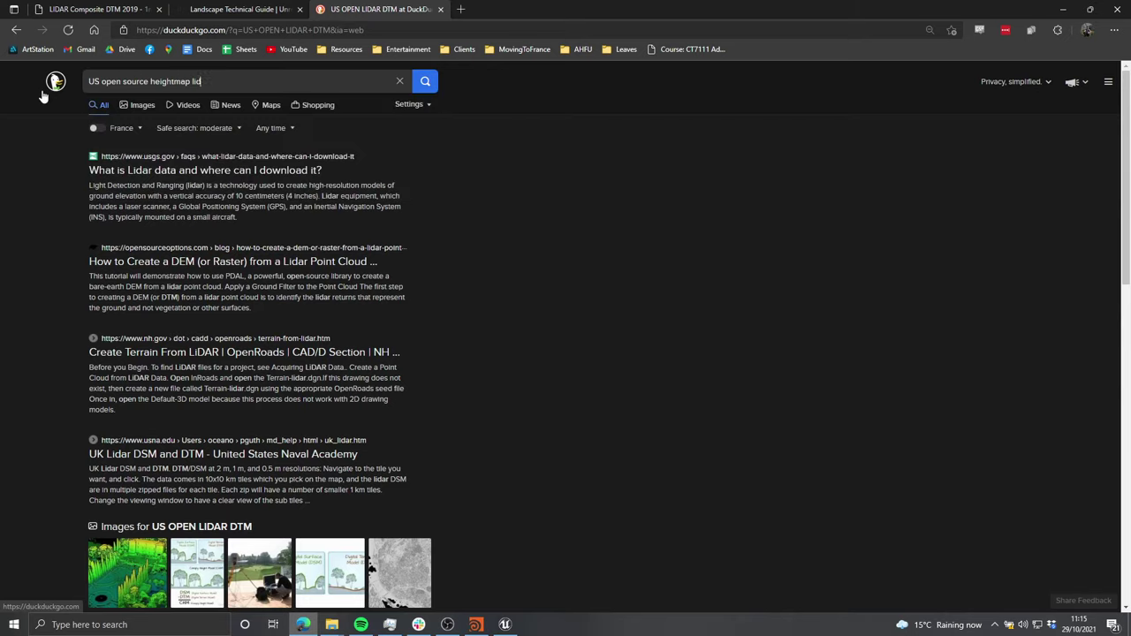
pyautogui.write('ar data')
pyautogui.press('Return')
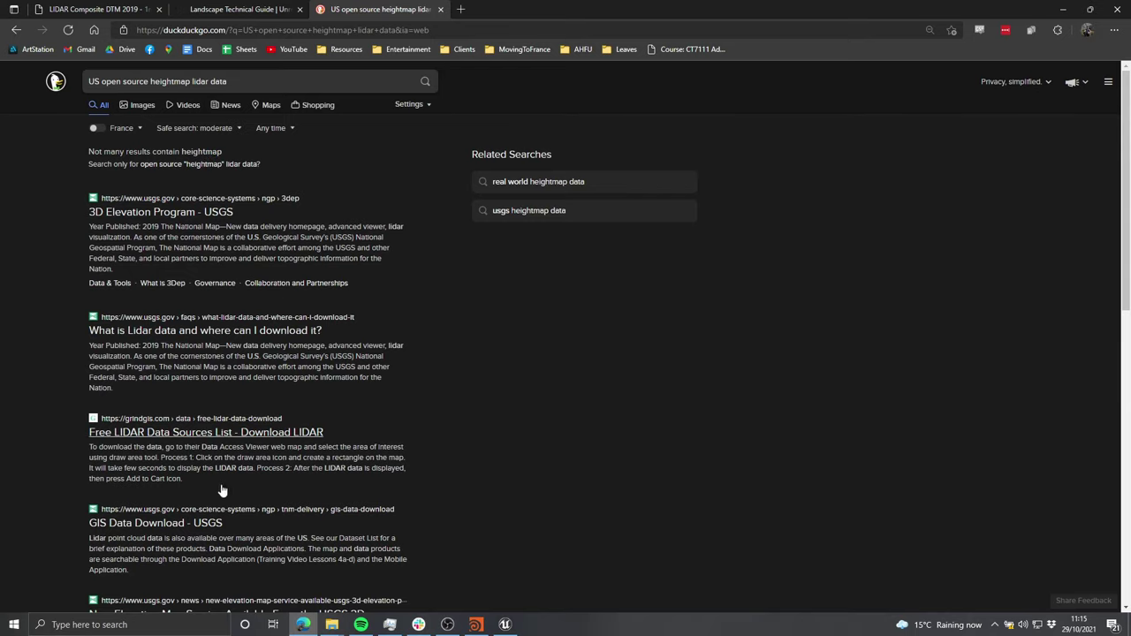
# Step: Read through the USGS GIS Data Download page, and return to the search results
pyautogui.click(183, 523)
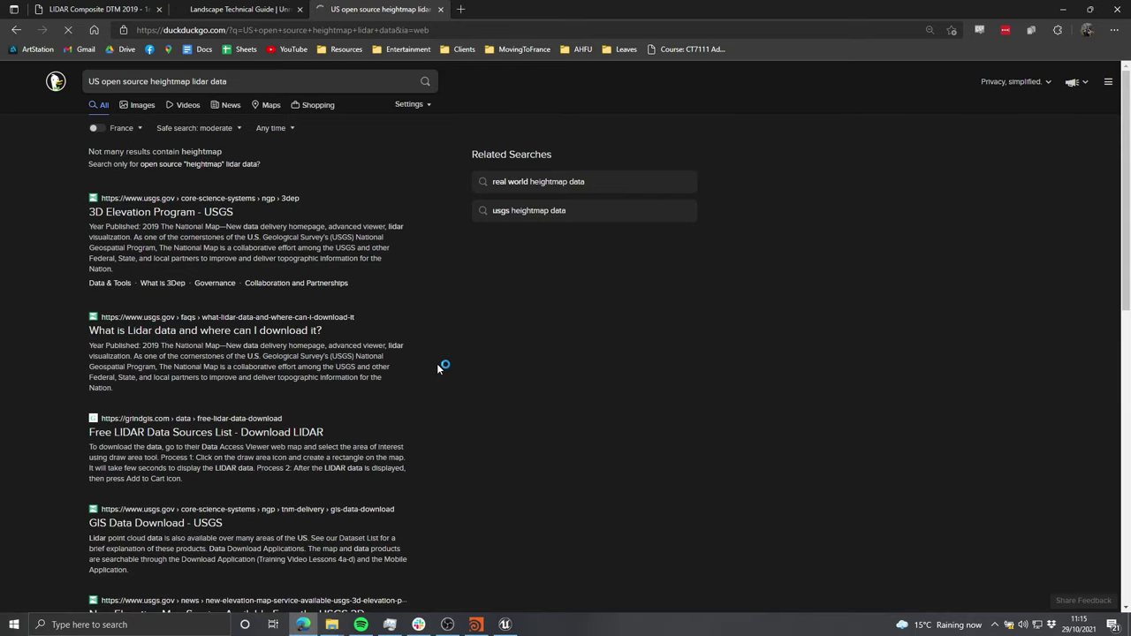
pyautogui.scroll(-2, 578, 380)
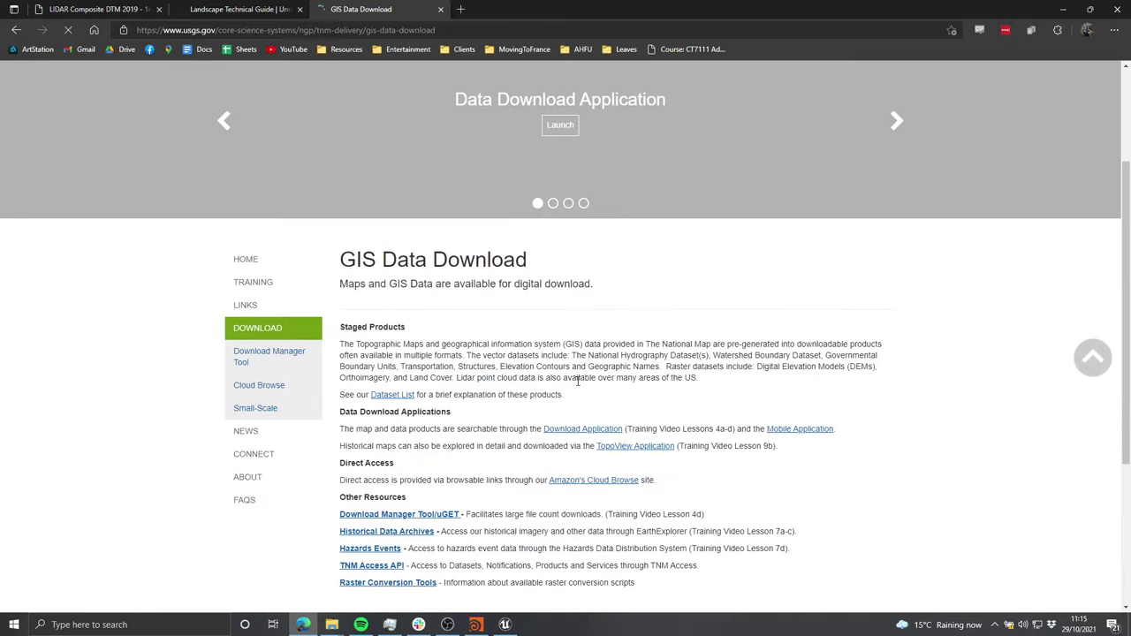
pyautogui.scroll(-1, 578, 380)
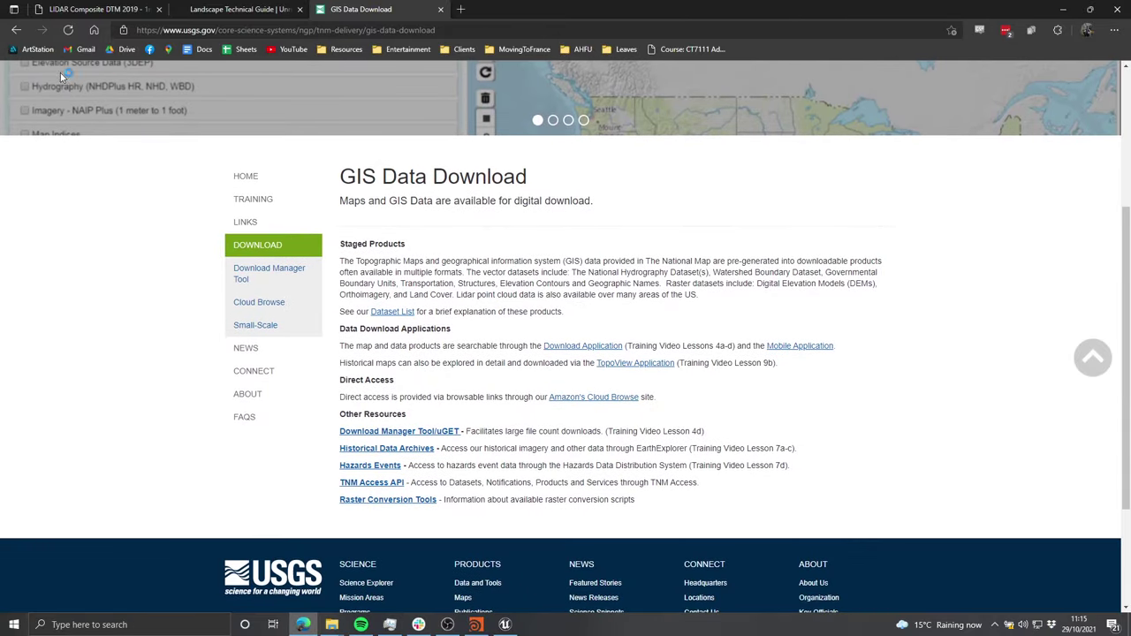
pyautogui.click(16, 29)
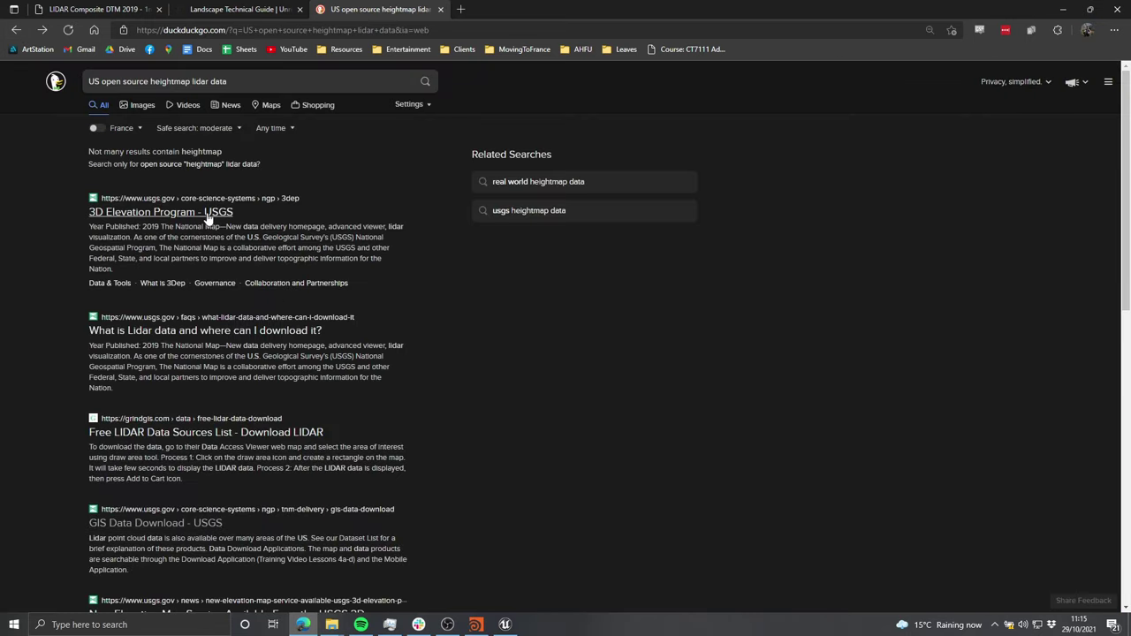
# Step: Open the USGS 3D Elevation Program page from the search results, look through it and close its tab
pyautogui.click(208, 214)
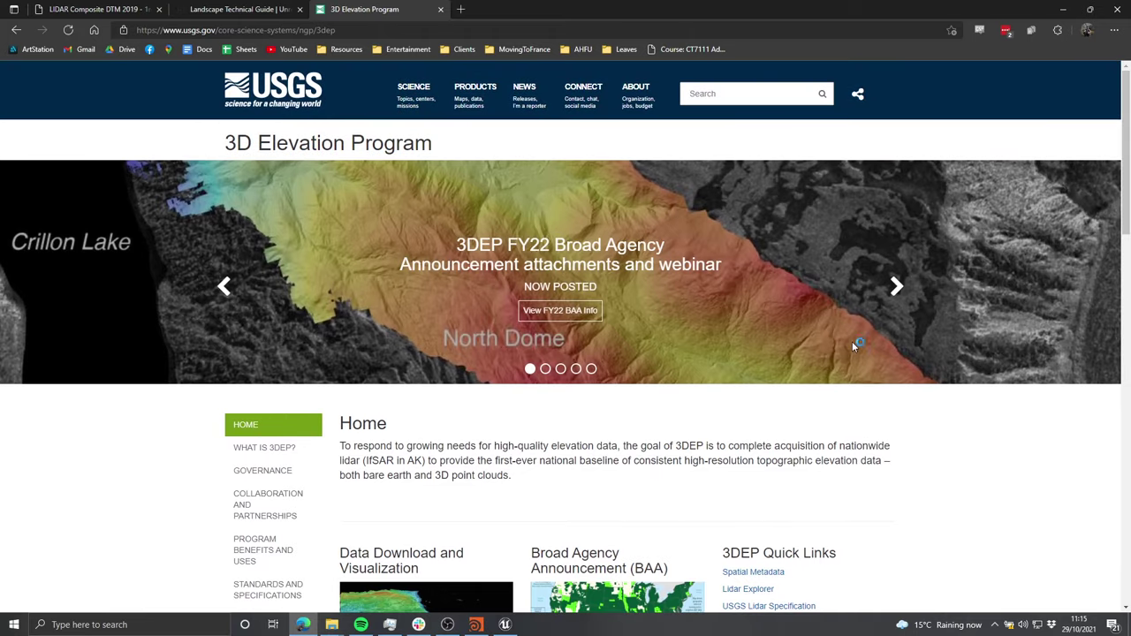
pyautogui.click(896, 288)
pyautogui.scroll(-6, 901, 310)
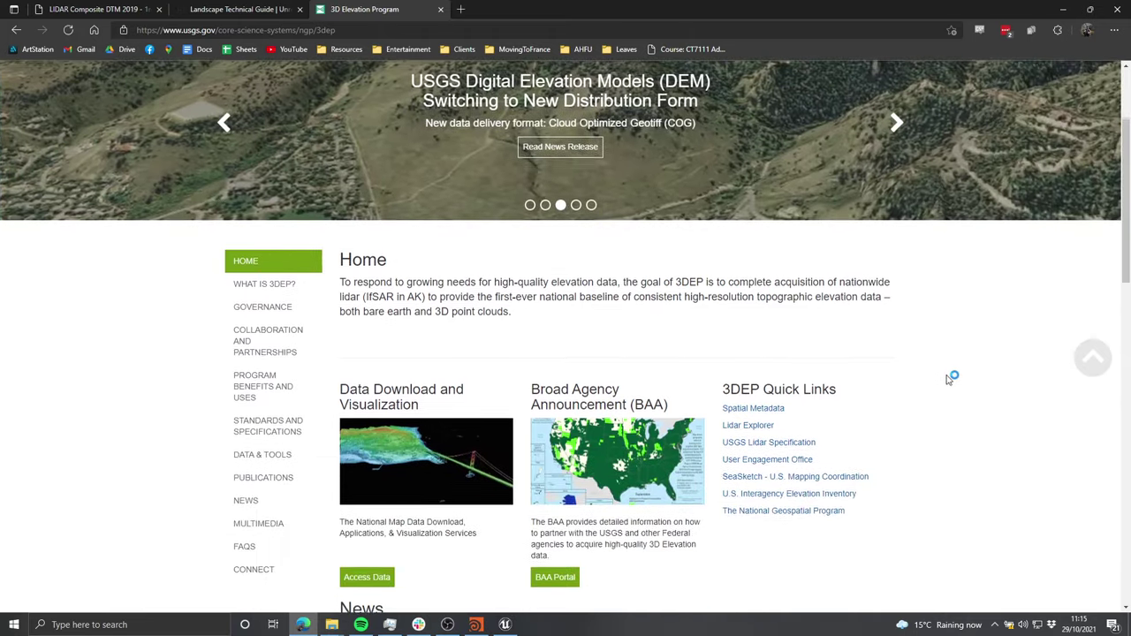
pyautogui.scroll(2, 978, 354)
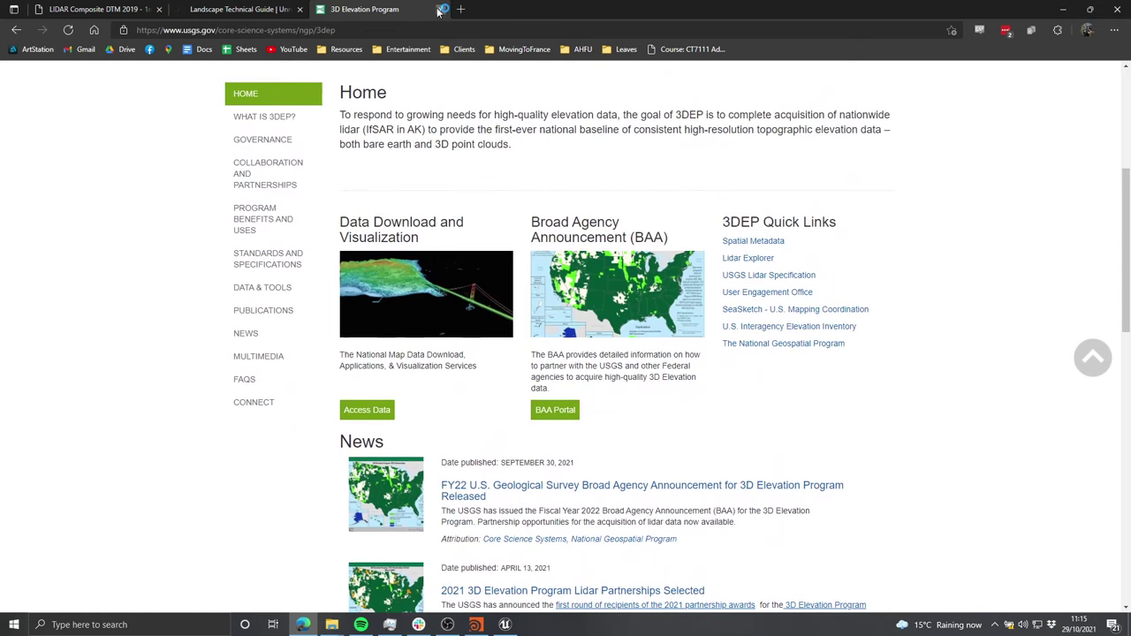
pyautogui.click(440, 8)
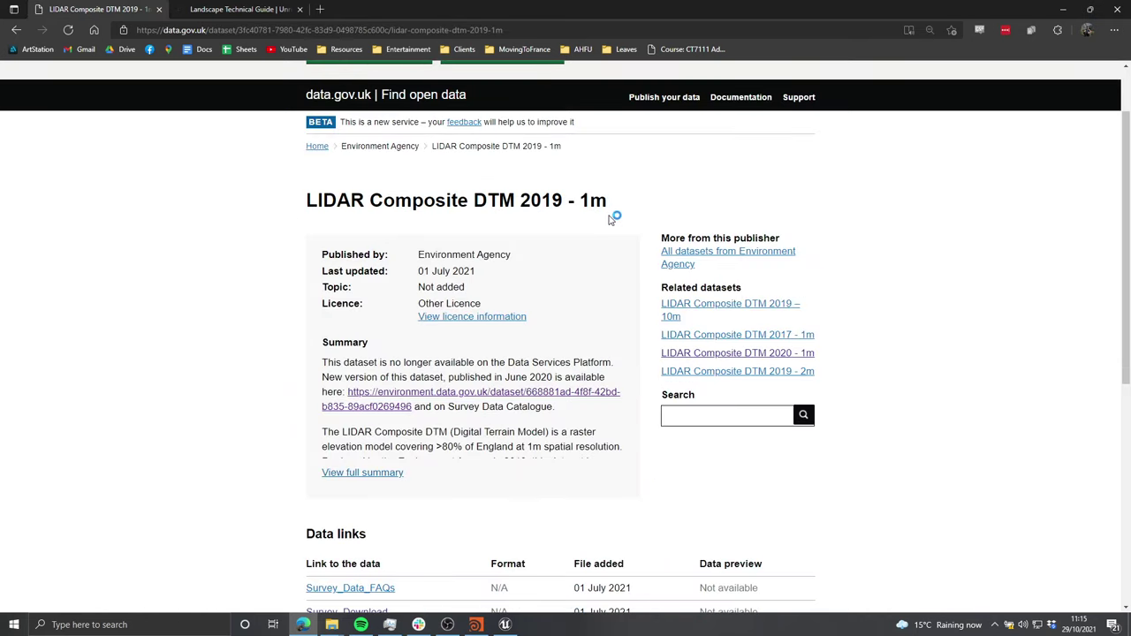
# Step: Review the title, summary and data links on the LIDAR Composite DTM 2019 - 1m dataset page
pyautogui.moveTo(610, 217); pyautogui.dragTo(583, 202)
pyautogui.click(301, 201)
pyautogui.click(602, 200)
pyautogui.click(601, 205)
pyautogui.scroll(-2, 619, 265)
pyautogui.scroll(3, 583, 376)
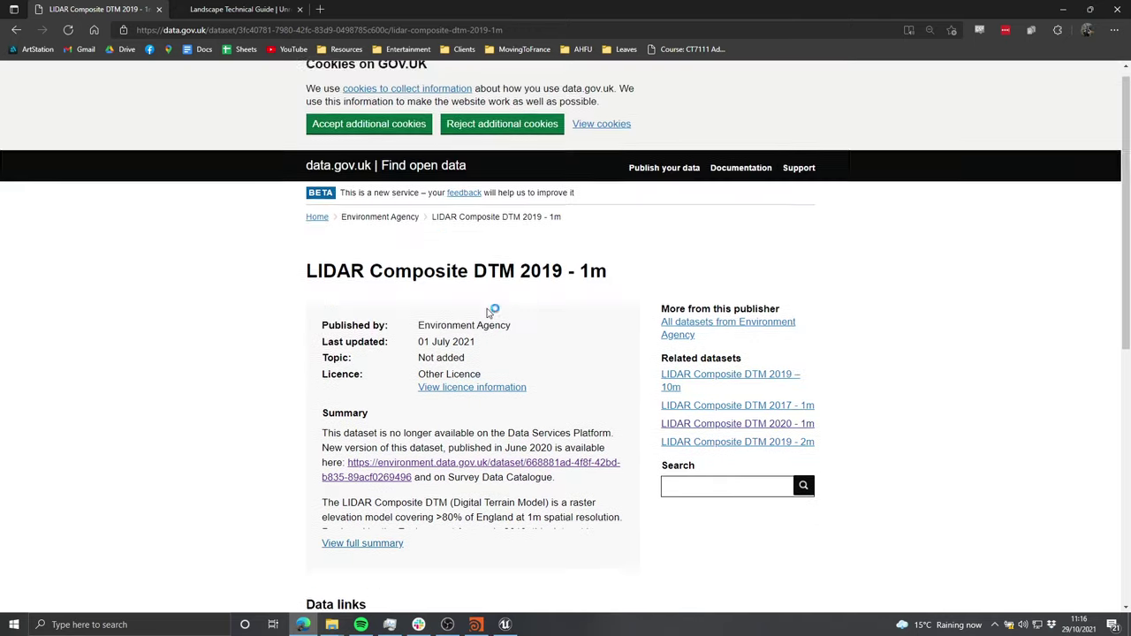
pyautogui.scroll(-3, 495, 137)
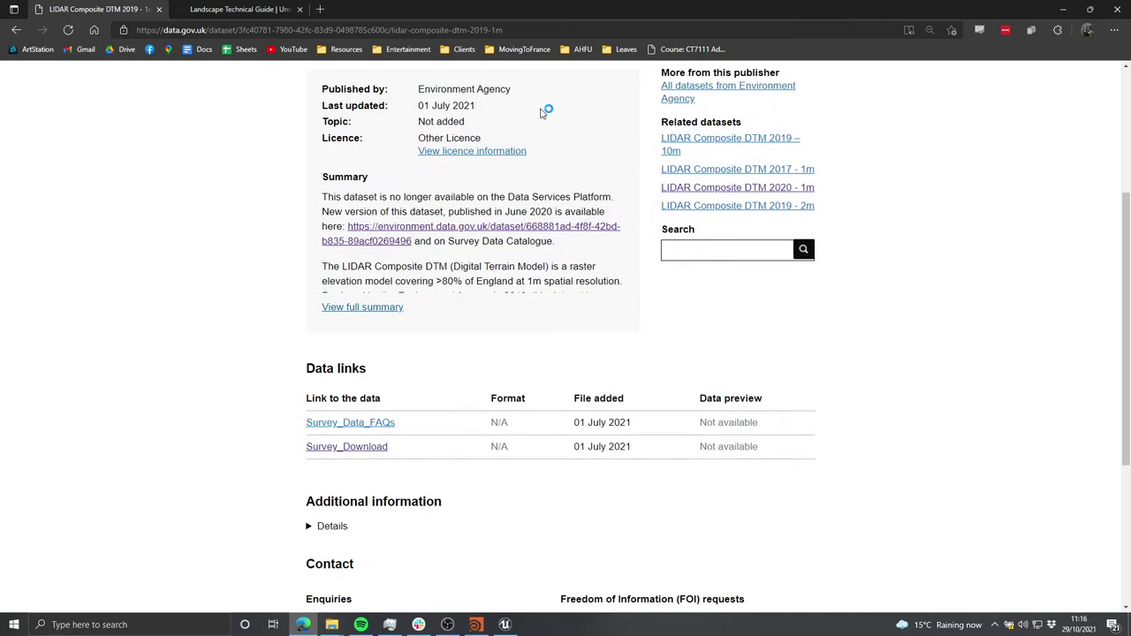
# Step: Open the dataset's Survey_Download link and bring the Defra survey map to the Snowdonia area of North Wales
pyautogui.click(352, 448)
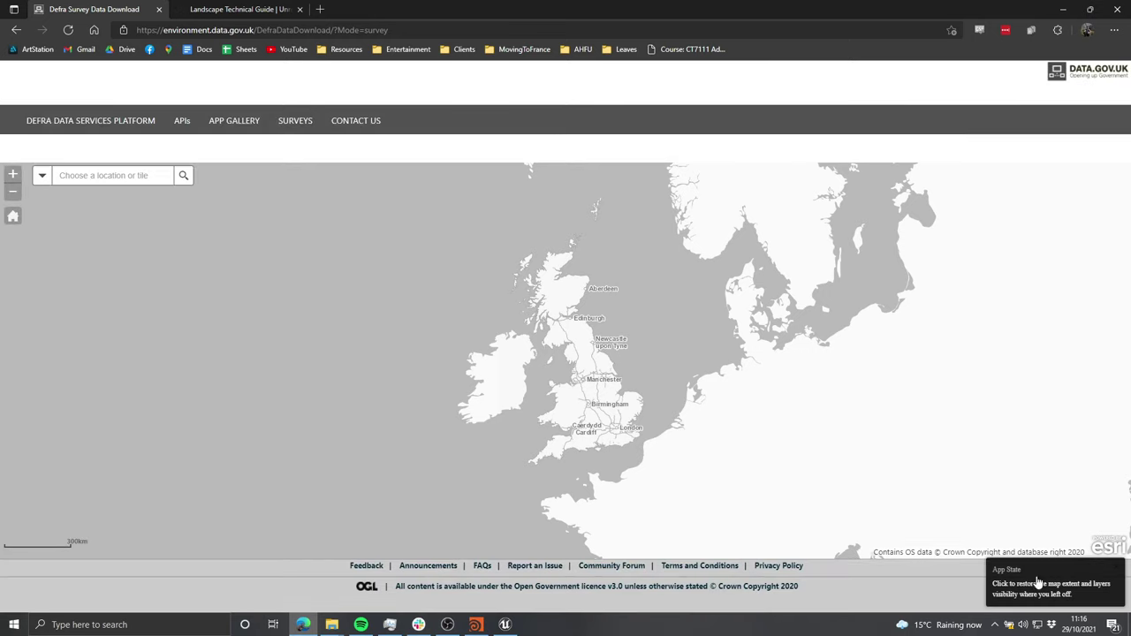
pyautogui.scroll(1, 598, 404)
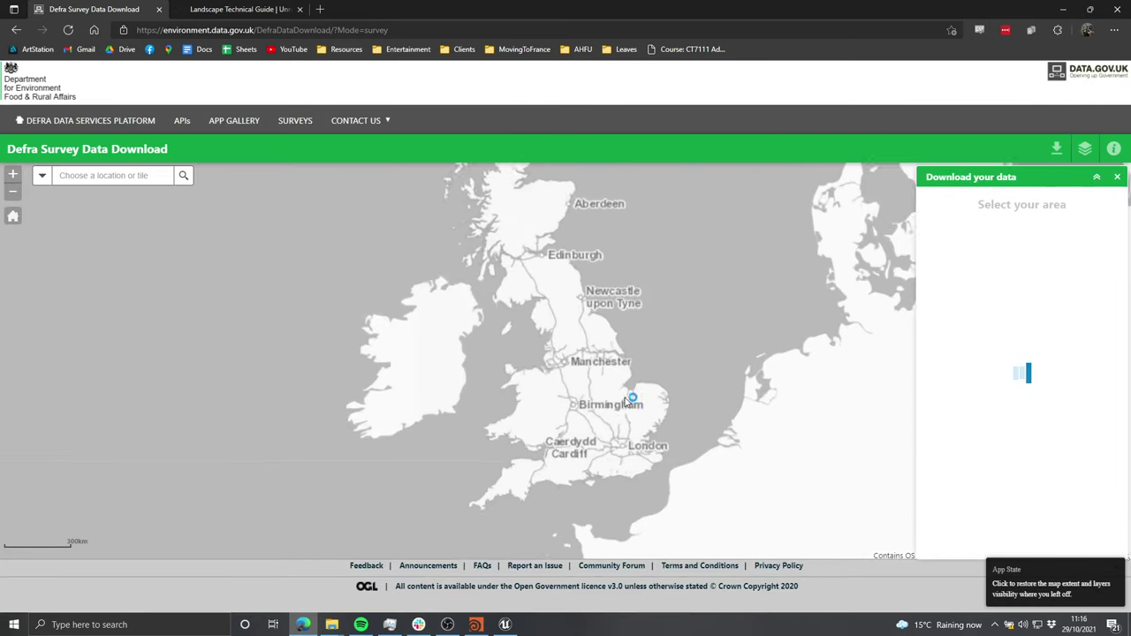
pyautogui.moveTo(566, 385); pyautogui.dragTo(640, 396)
pyautogui.scroll(1, 574, 356)
pyautogui.moveTo(551, 324); pyautogui.dragTo(498, 175)
pyautogui.moveTo(575, 377); pyautogui.dragTo(603, 304)
pyautogui.scroll(2, 416, 309)
pyautogui.moveTo(495, 301); pyautogui.dragTo(492, 390)
pyautogui.scroll(-3, 492, 389)
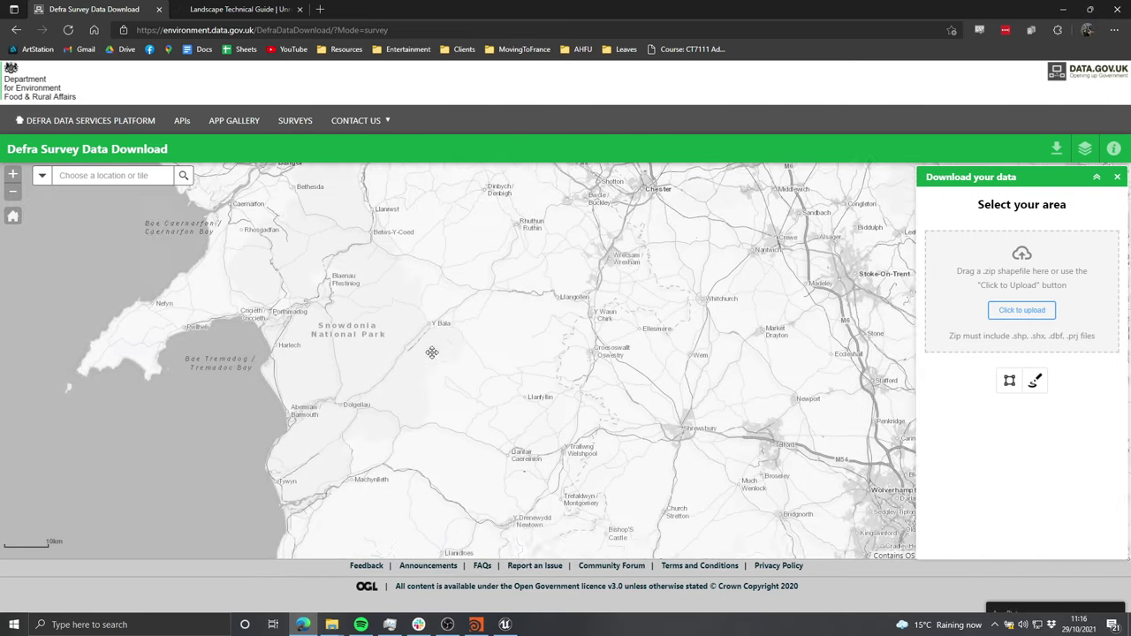
# Step: Open Google Maps in a new browser tab and switch the map to satellite imagery
pyautogui.click(324, 10)
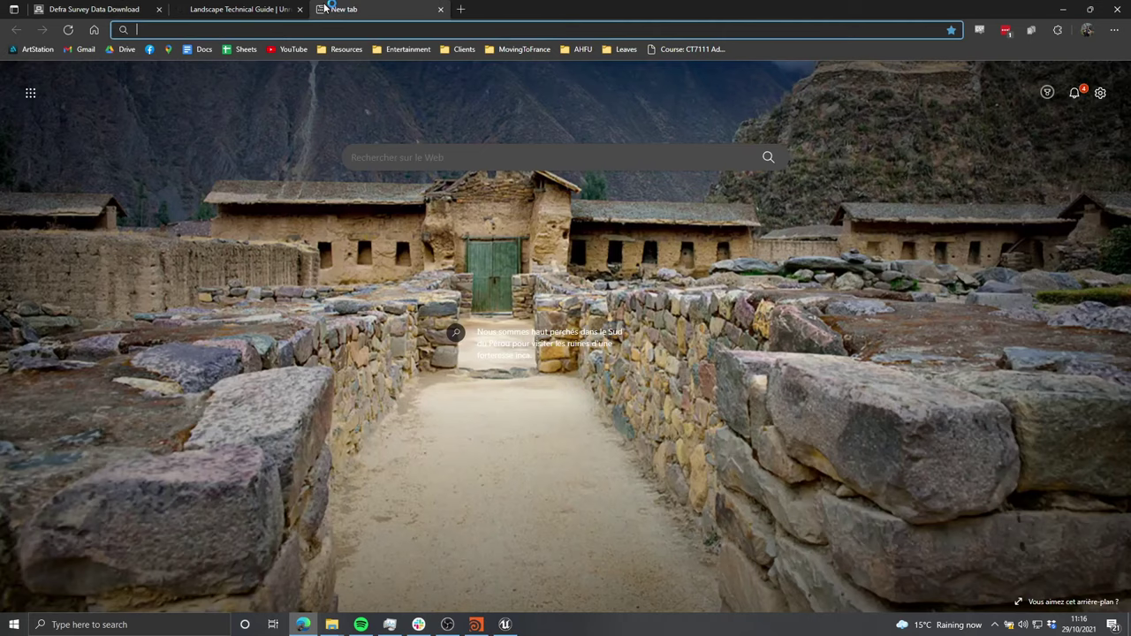
pyautogui.write('google maps')
pyautogui.press('Return')
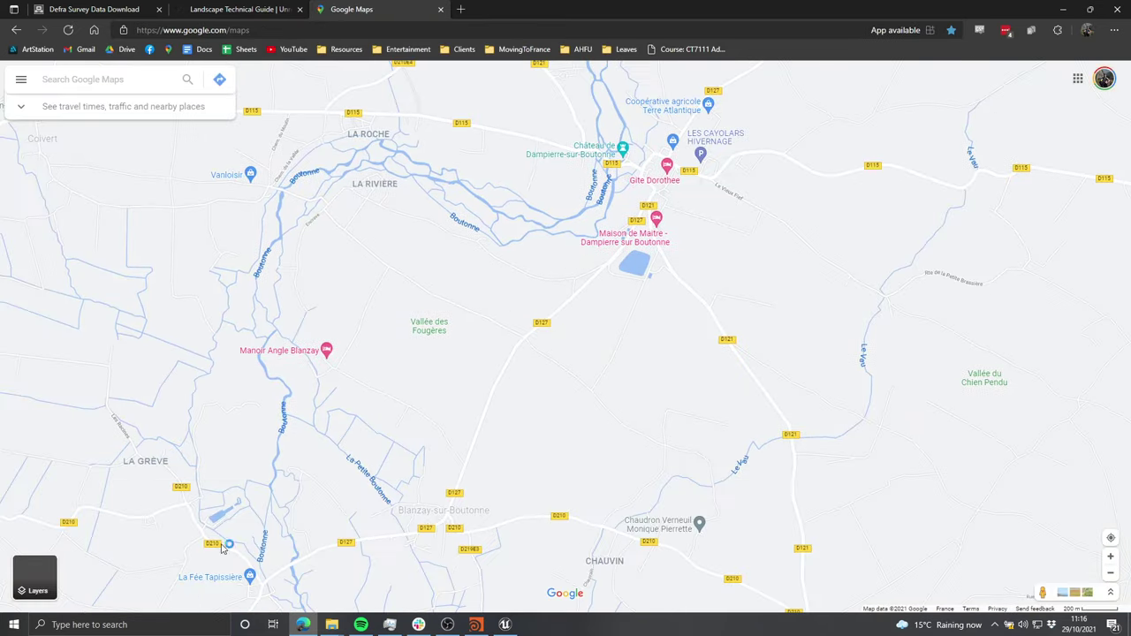
pyautogui.click(36, 579)
pyautogui.keyDown('ctrl'); pyautogui.moveTo(607, 413); pyautogui.dragTo(598, 106); pyautogui.keyUp('ctrl')
pyautogui.moveTo(610, 320); pyautogui.dragTo(675, 399)
pyautogui.click(34, 579)
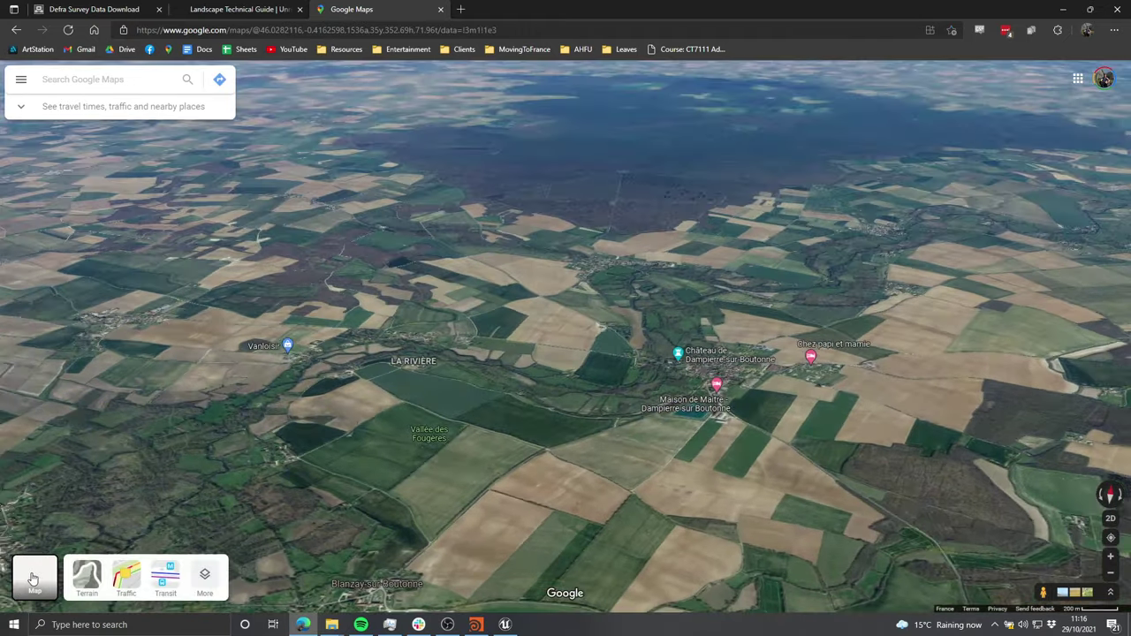
pyautogui.click(33, 579)
# Step: Locate the hills of Northumberland National Park near the England–Scotland border on the satellite map
pyautogui.scroll(-5, 591, 402)
pyautogui.scroll(-15, 595, 391)
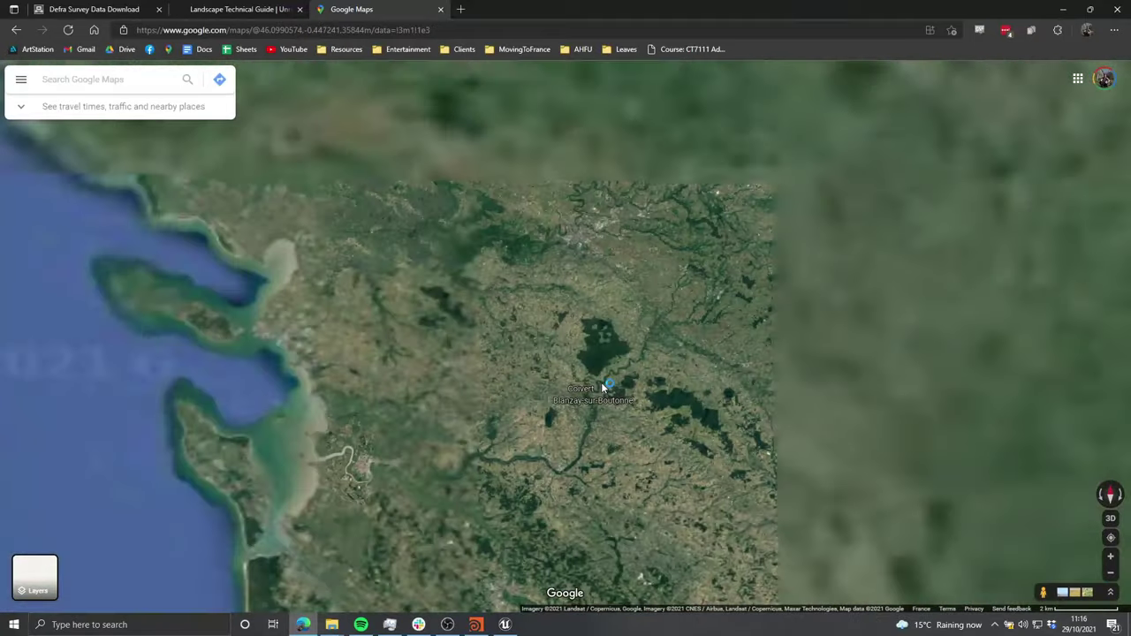
pyautogui.scroll(6, 615, 364)
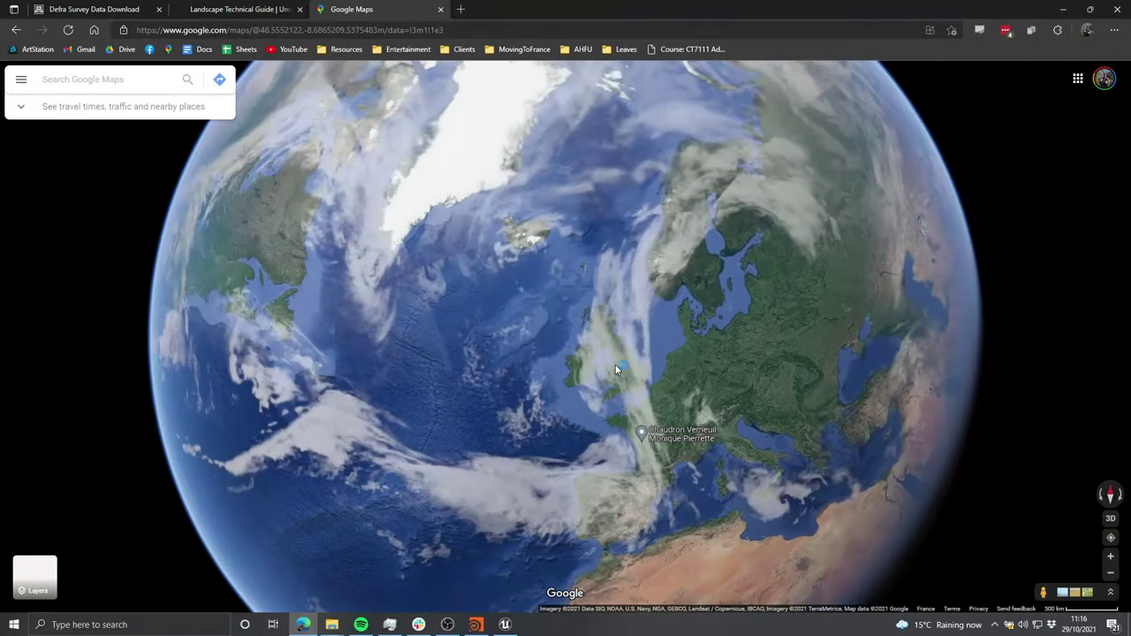
pyautogui.scroll(4, 628, 362)
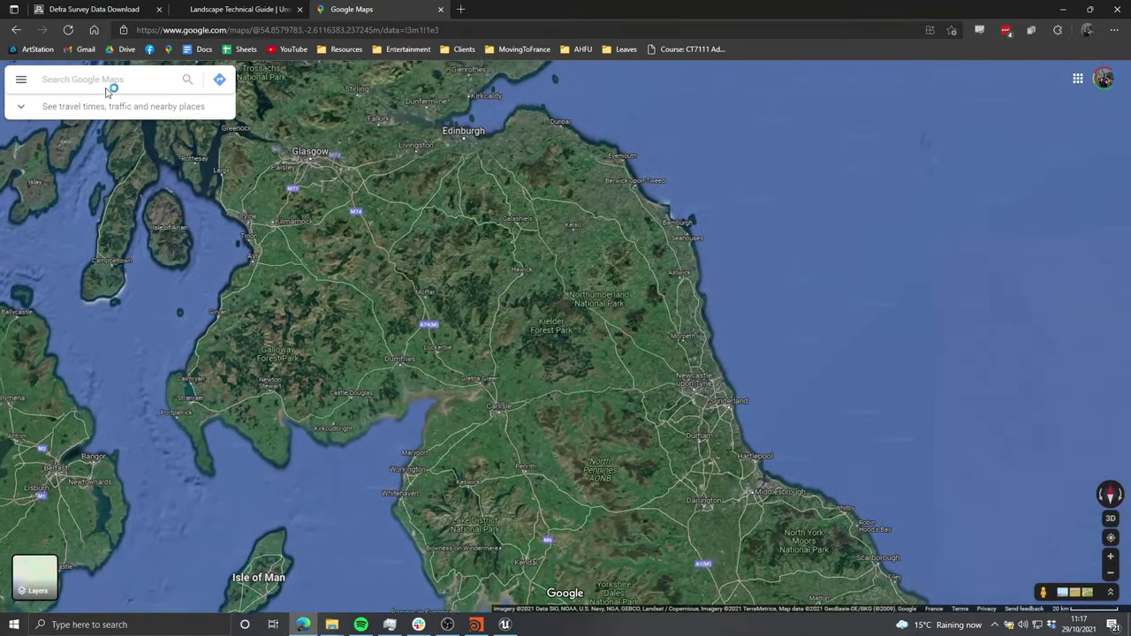
pyautogui.click(106, 84)
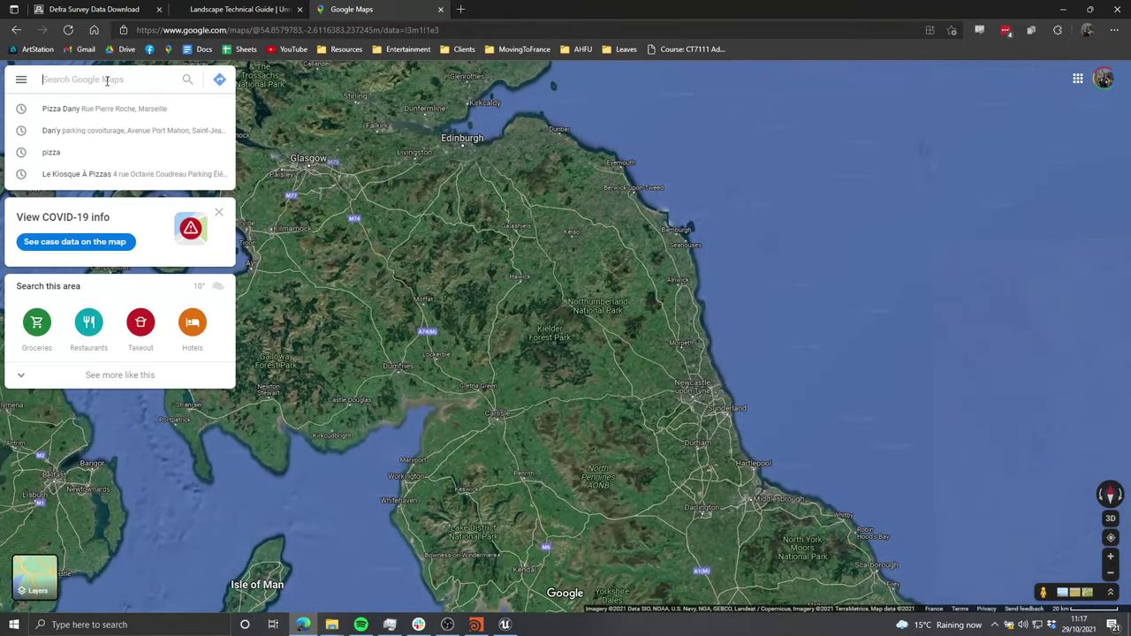
pyautogui.scroll(3, 627, 314)
pyautogui.scroll(3, 630, 312)
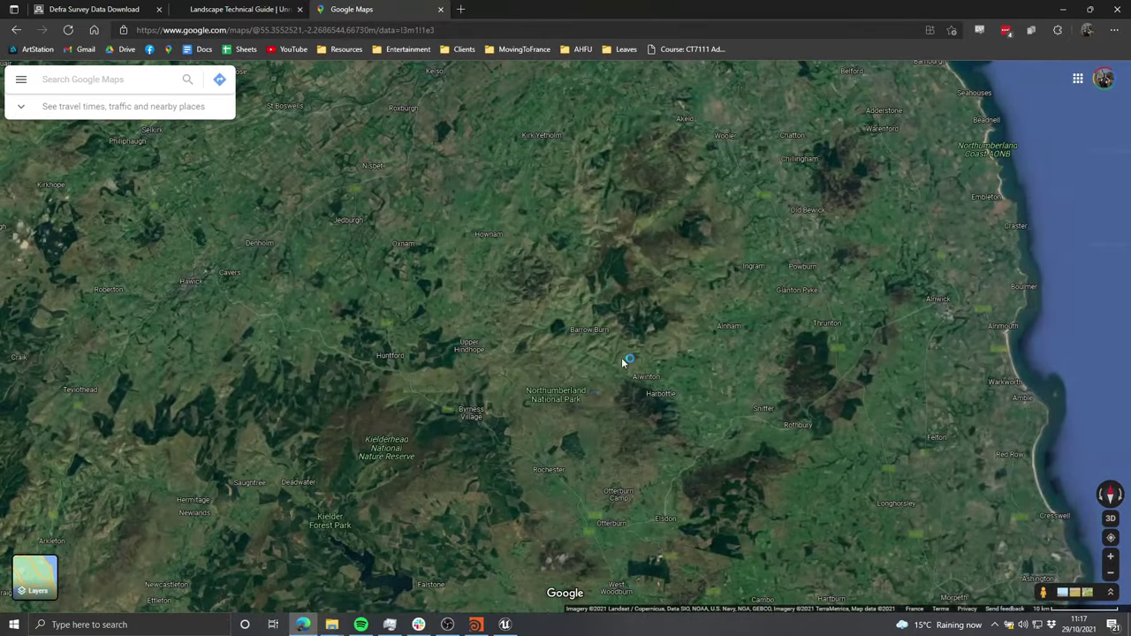
pyautogui.scroll(4, 608, 367)
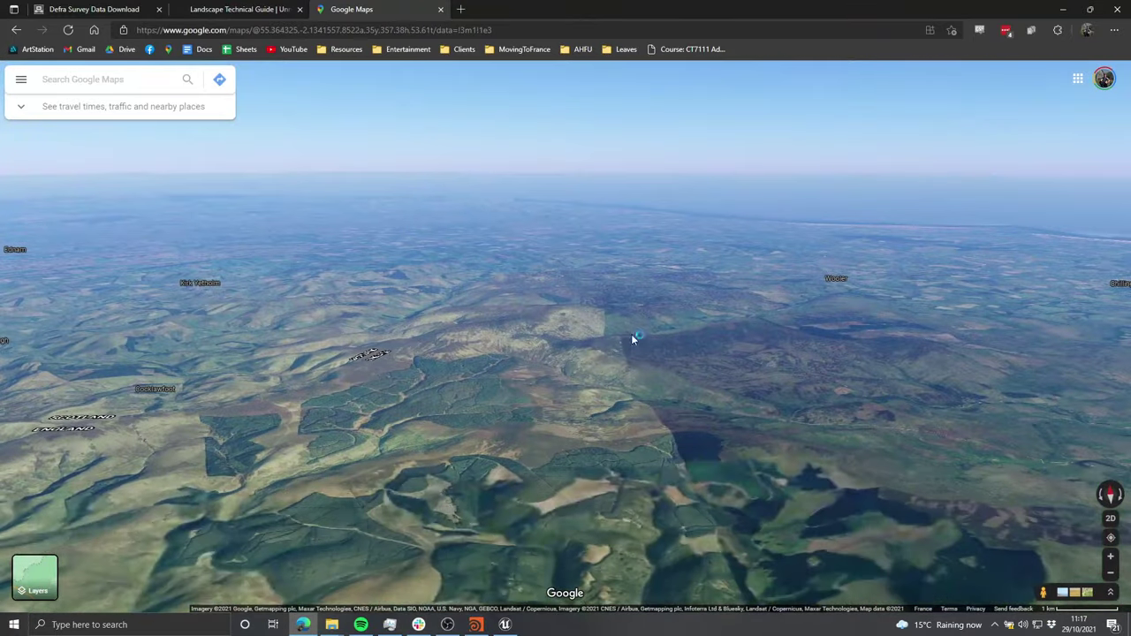
# Step: Survey the hills and valleys of Northumberland National Park from several angles in a tilted 3D view
pyautogui.moveTo(632, 336); pyautogui.dragTo(255, 349)
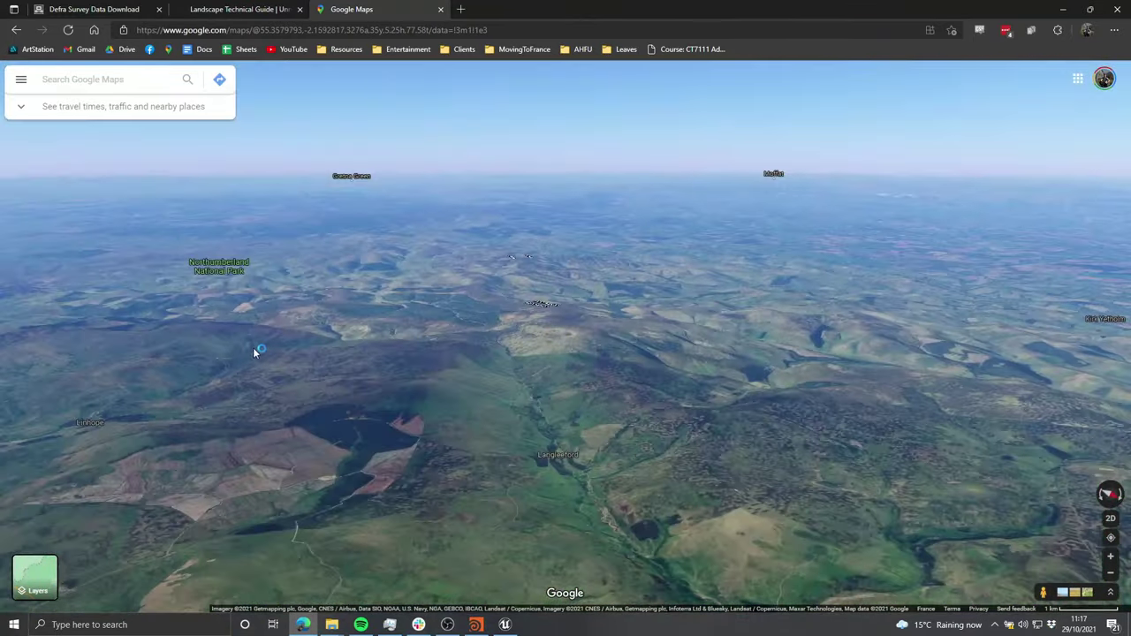
pyautogui.keyDown('ctrl'); pyautogui.moveTo(398, 325); pyautogui.dragTo(433, 340); pyautogui.keyUp('ctrl')
pyautogui.scroll(8, 511, 375)
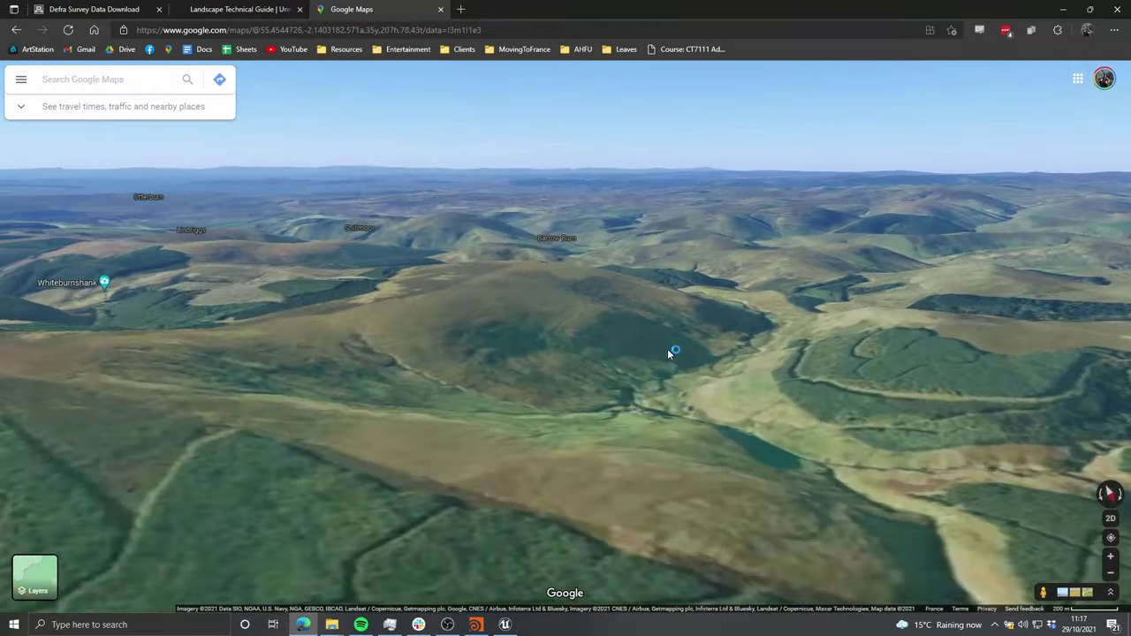
pyautogui.moveTo(669, 354); pyautogui.dragTo(442, 433)
pyautogui.moveTo(633, 353); pyautogui.dragTo(391, 421)
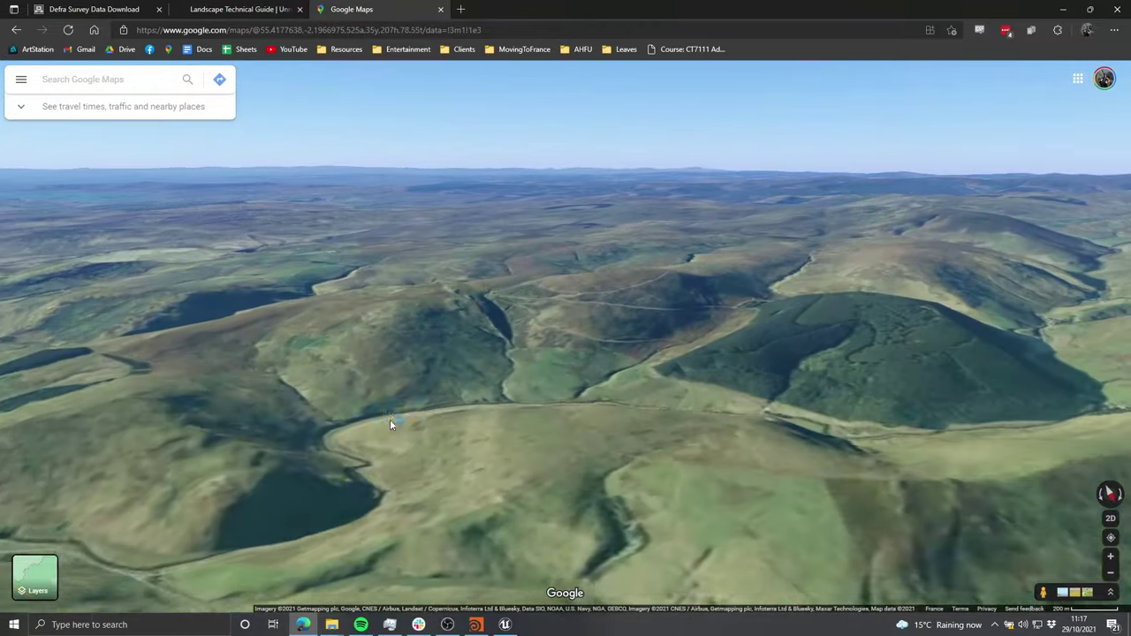
pyautogui.keyDown('ctrl'); pyautogui.moveTo(602, 402); pyautogui.dragTo(699, 386); pyautogui.keyUp('ctrl')
pyautogui.moveTo(424, 487); pyautogui.dragTo(683, 278)
pyautogui.moveTo(463, 278); pyautogui.dragTo(742, 351)
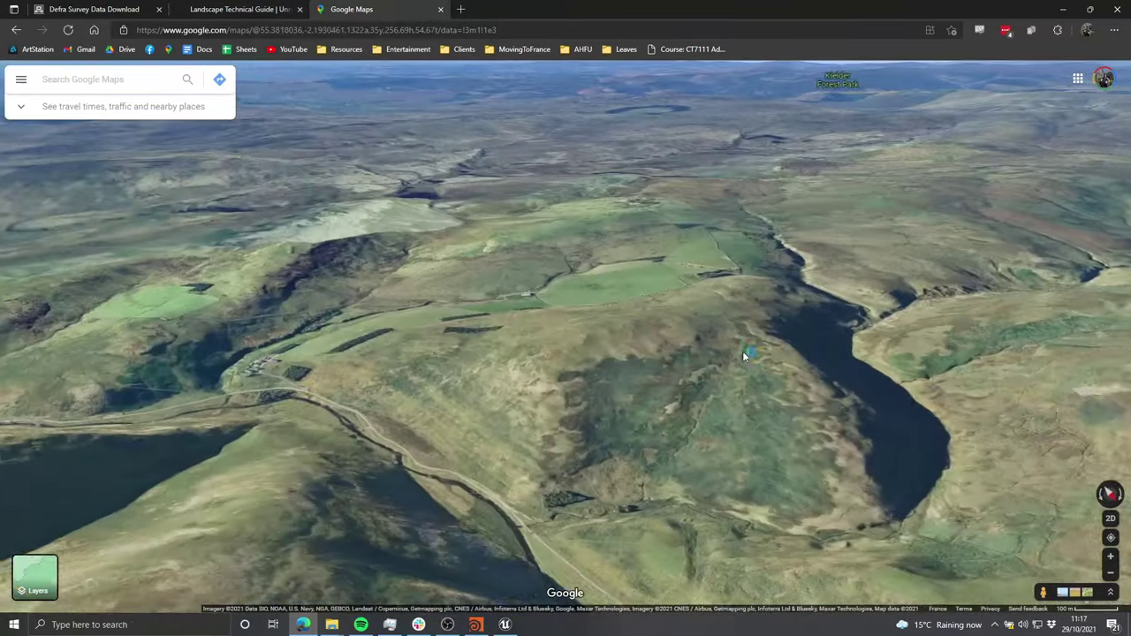
# Step: Examine the slopes, stream and valley floor between Barrow Burn and Poppy's Cottage as real-world terrain reference
pyautogui.moveTo(376, 366); pyautogui.dragTo(839, 348)
pyautogui.moveTo(605, 352); pyautogui.dragTo(513, 424)
pyautogui.keyDown('ctrl'); pyautogui.moveTo(610, 433); pyautogui.dragTo(460, 380); pyautogui.keyUp('ctrl')
pyautogui.moveTo(565, 367); pyautogui.dragTo(634, 419)
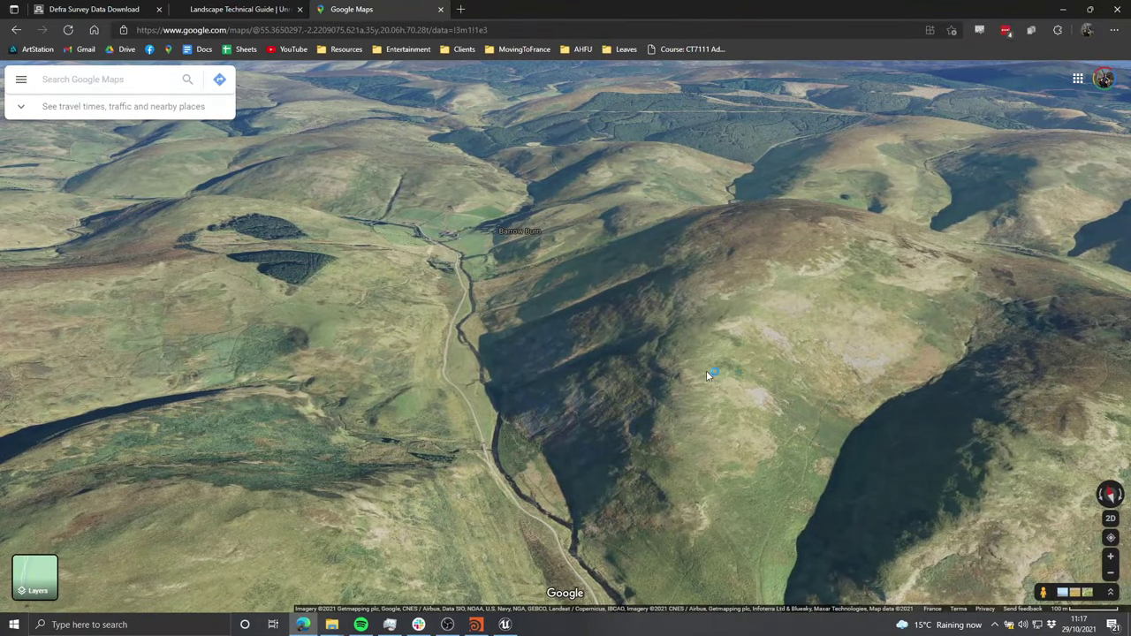
pyautogui.moveTo(710, 374); pyautogui.dragTo(605, 333)
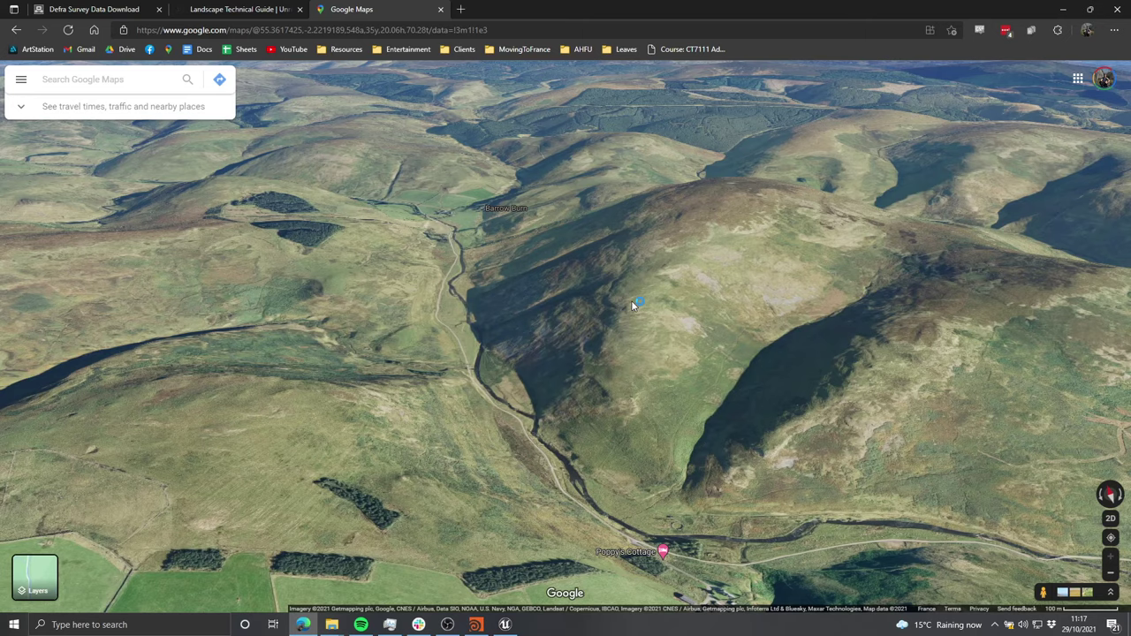
pyautogui.scroll(3, 654, 292)
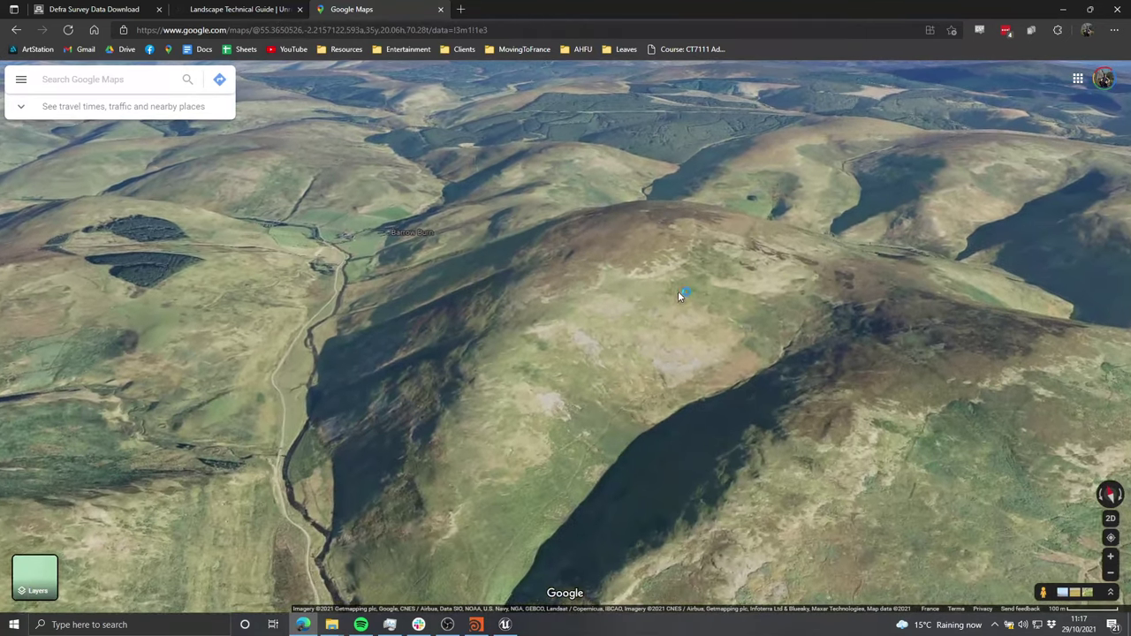
pyautogui.scroll(2, 677, 283)
pyautogui.moveTo(566, 398); pyautogui.dragTo(655, 318)
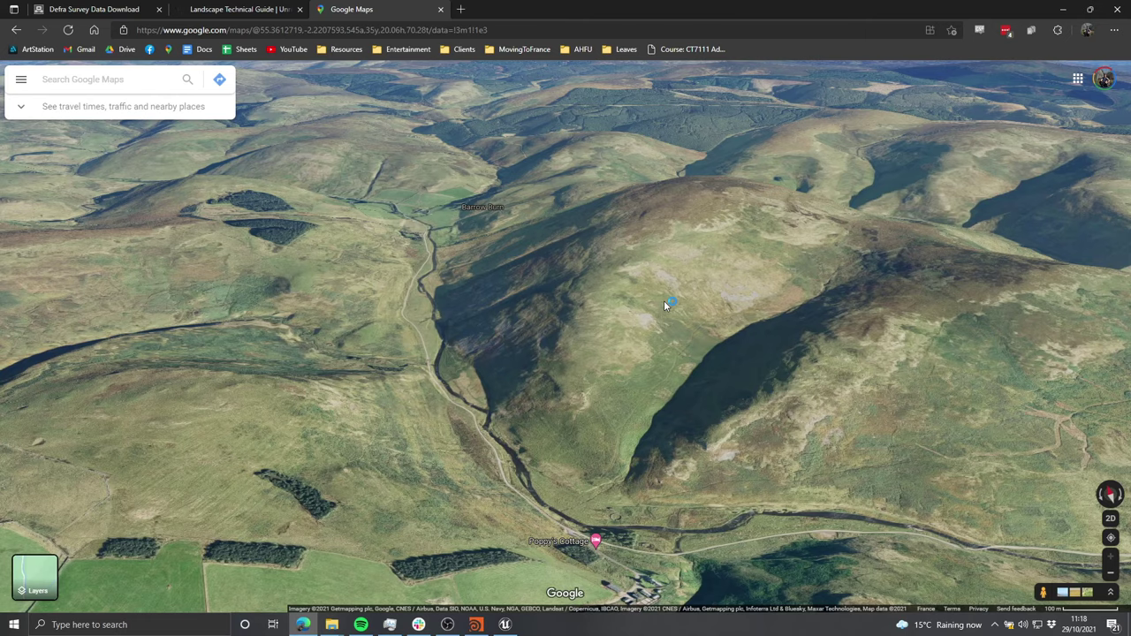
# Step: Examine the ridges and winding river valley between Shillmoor and Barrow Burn for natural landscape shapes
pyautogui.moveTo(795, 267); pyautogui.dragTo(638, 343)
pyautogui.moveTo(840, 336)
pyautogui.mouseDown()
pyautogui.moveTo(676, 370)
pyautogui.moveTo(640, 309)
pyautogui.moveTo(626, 327)
pyautogui.moveTo(669, 354)
pyautogui.moveTo(705, 325)
pyautogui.moveTo(646, 328)
pyautogui.moveTo(679, 310)
pyautogui.moveTo(629, 296)
pyautogui.moveTo(583, 340)
pyautogui.moveTo(775, 412)
pyautogui.moveTo(651, 374)
pyautogui.moveTo(805, 326)
pyautogui.moveTo(684, 300)
pyautogui.moveTo(611, 319)
pyautogui.moveTo(566, 354)
pyautogui.moveTo(524, 348)
pyautogui.moveTo(598, 334)
pyautogui.moveTo(573, 304)
pyautogui.mouseUp()
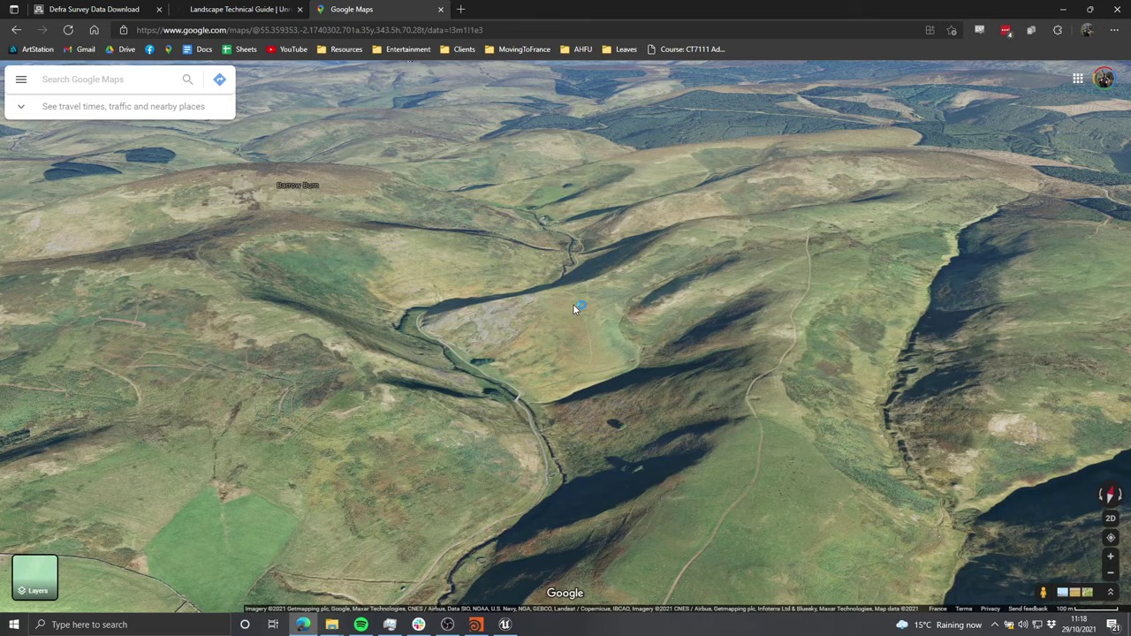
pyautogui.moveTo(556, 296); pyautogui.dragTo(634, 305)
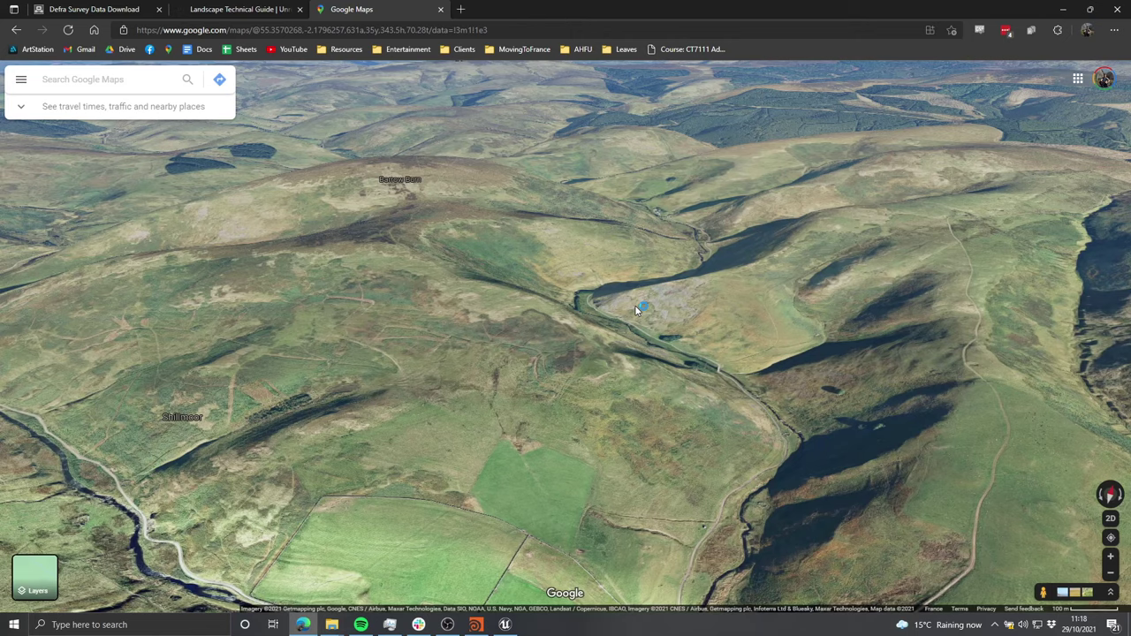
pyautogui.moveTo(659, 319); pyautogui.dragTo(575, 304)
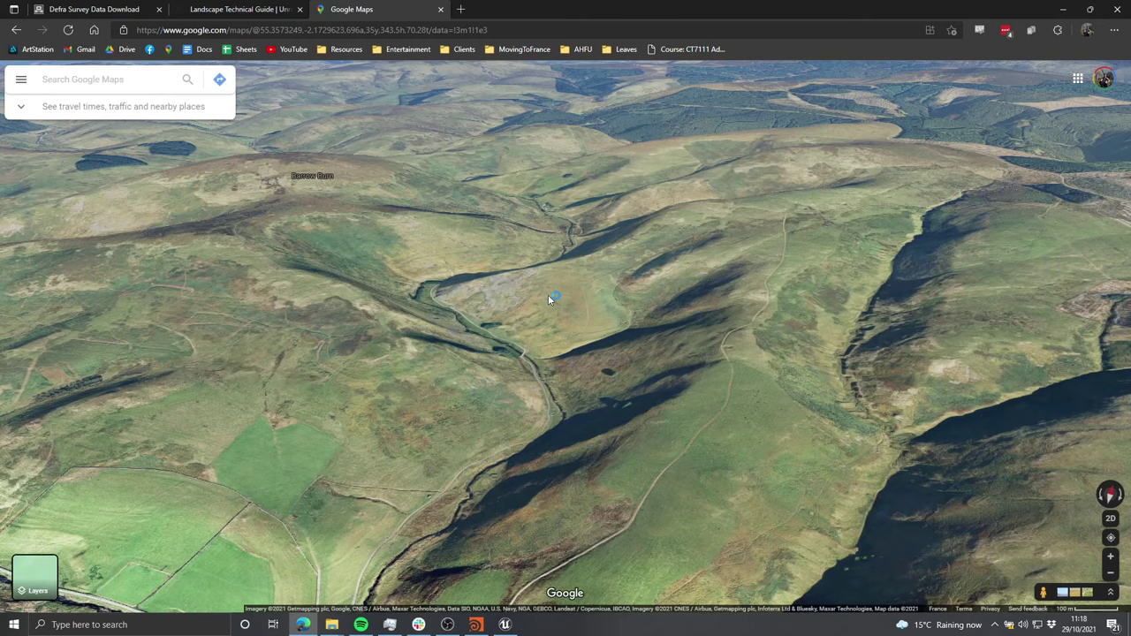
pyautogui.keyDown('ctrl'); pyautogui.moveTo(570, 329); pyautogui.dragTo(665, 368); pyautogui.keyUp('ctrl')
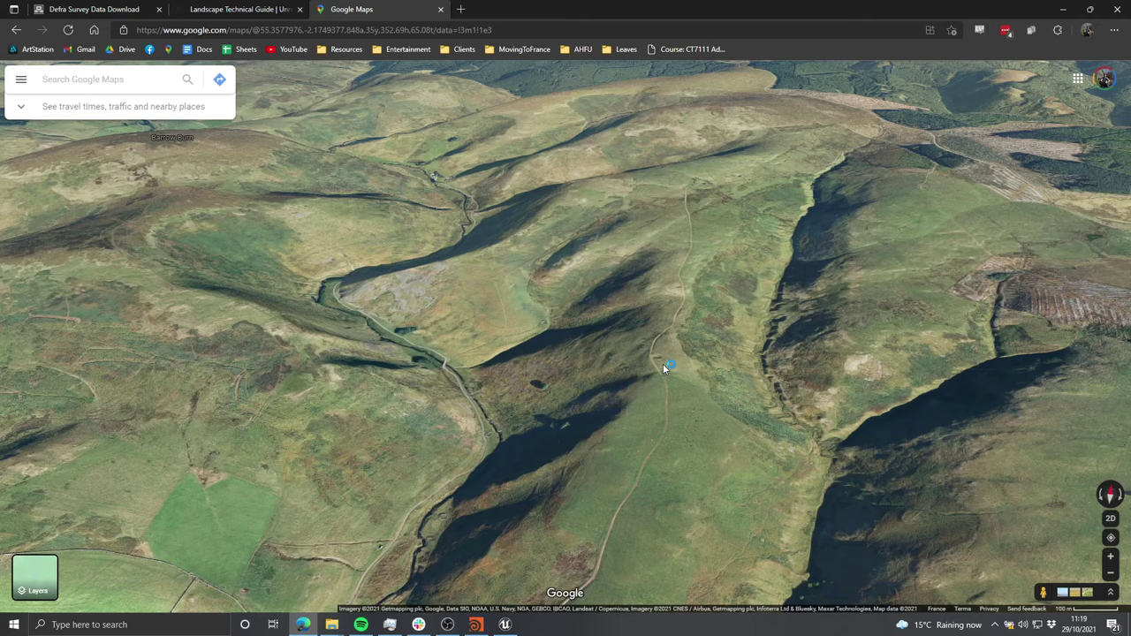
pyautogui.moveTo(608, 359); pyautogui.dragTo(712, 341)
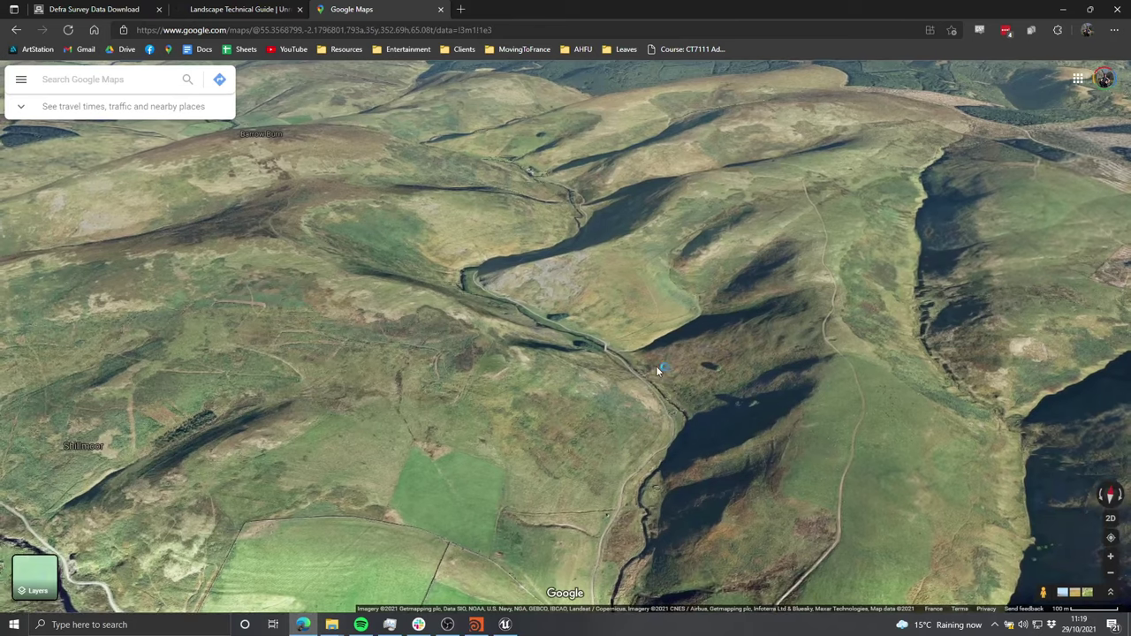
pyautogui.moveTo(668, 370)
pyautogui.mouseDown()
pyautogui.moveTo(709, 356)
pyautogui.moveTo(712, 377)
pyautogui.mouseUp()
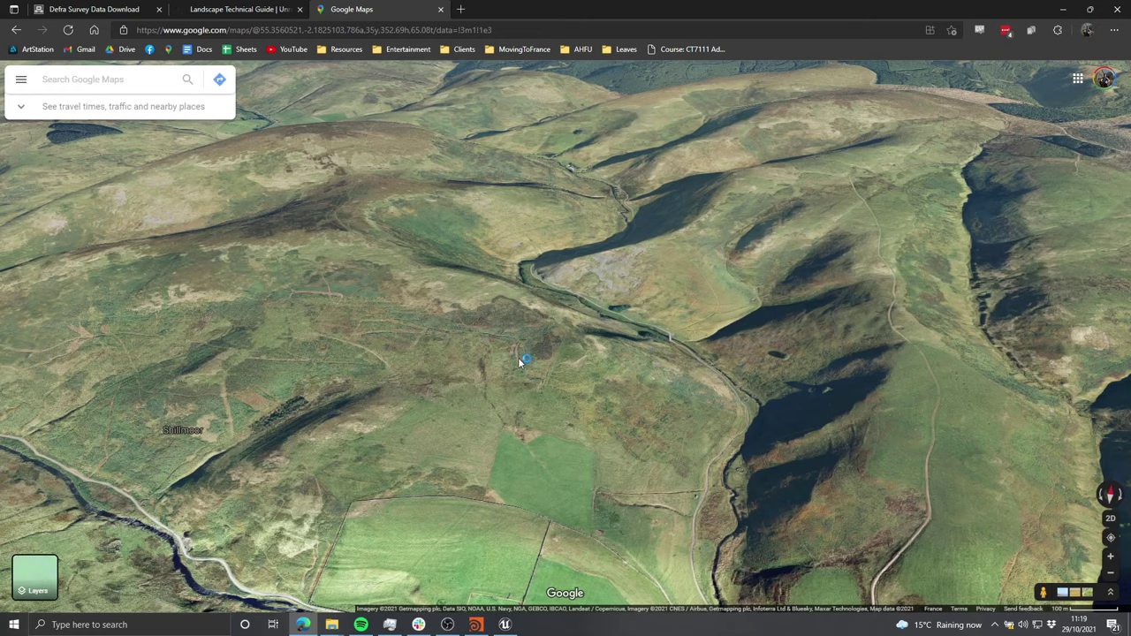
pyautogui.scroll(-1, 629, 369)
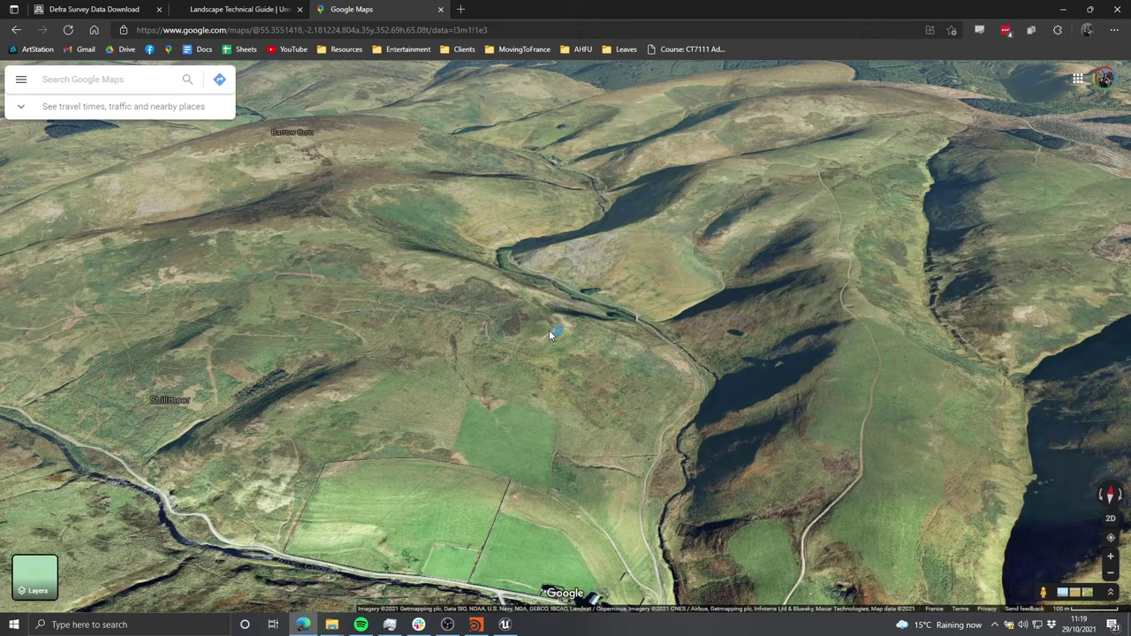
pyautogui.scroll(1, 570, 327)
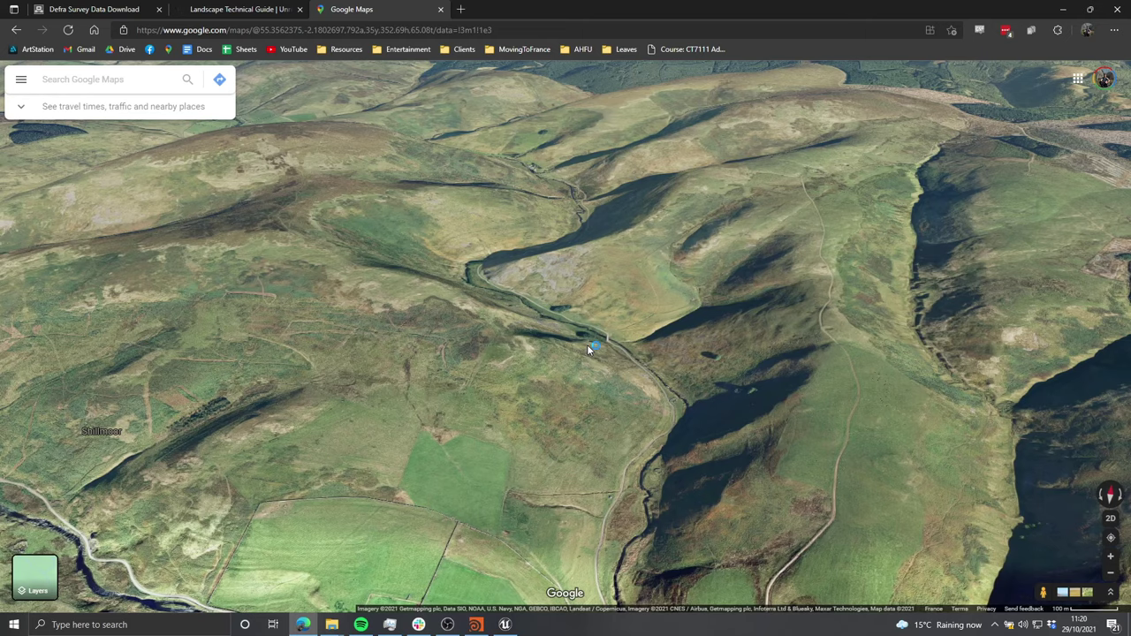
pyautogui.moveTo(588, 346); pyautogui.dragTo(572, 328)
pyautogui.moveTo(681, 225); pyautogui.dragTo(592, 320)
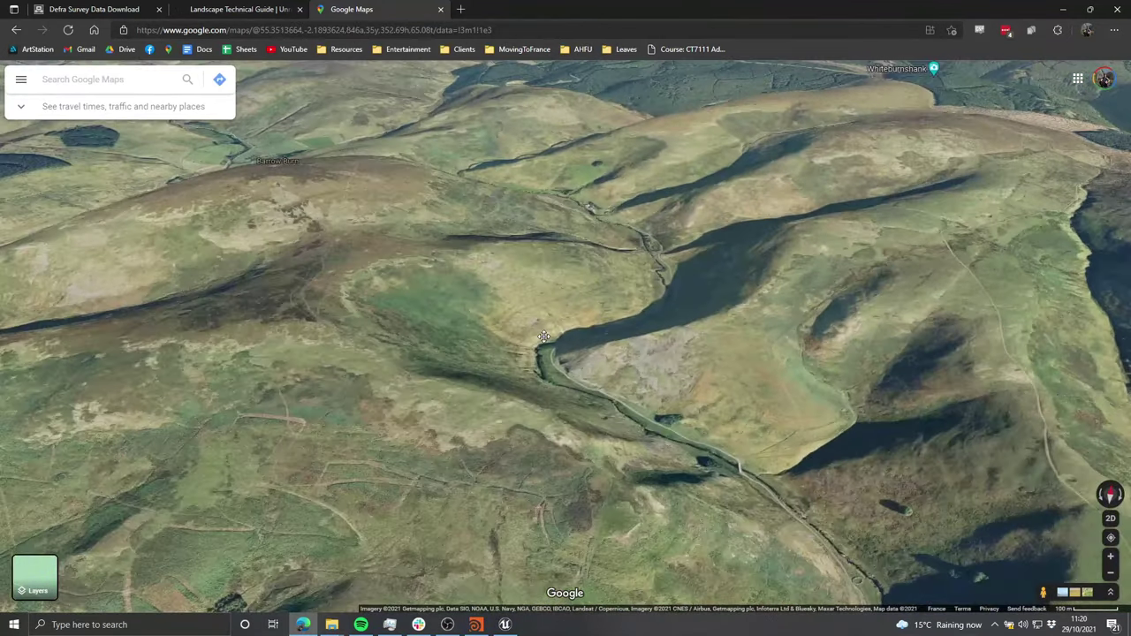
# Step: Examine where the Barrow Burn hills lie within Northumberland National Park relative to the coast and the Scottish border
pyautogui.keyDown('ctrl'); pyautogui.moveTo(610, 269); pyautogui.dragTo(611, 303); pyautogui.keyUp('ctrl')
pyautogui.scroll(-10, 611, 302)
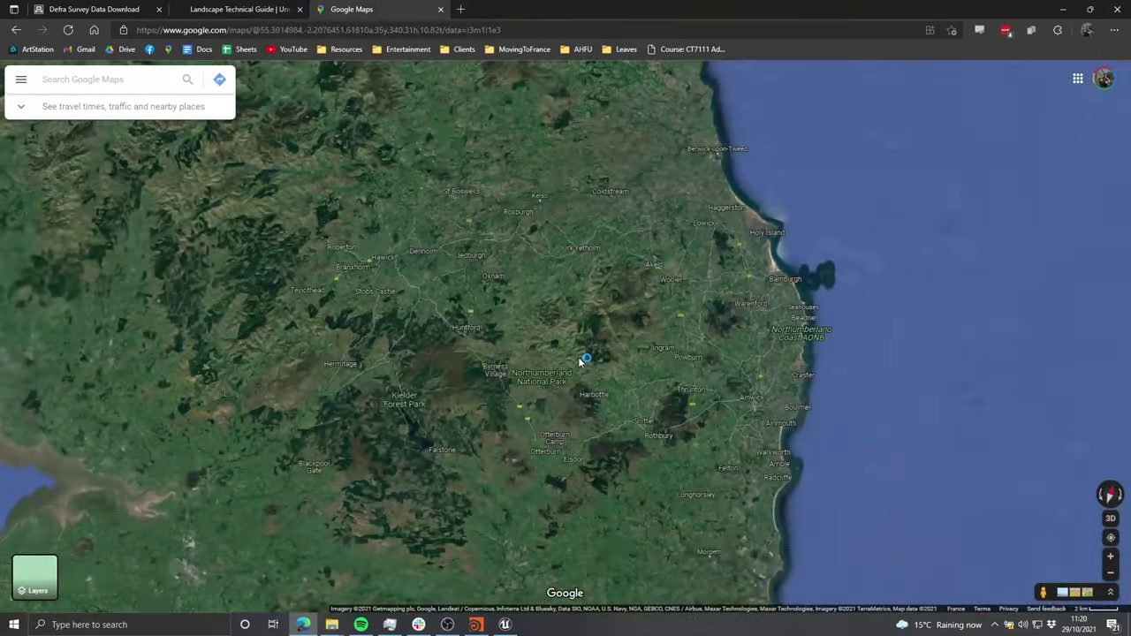
pyautogui.scroll(6, 580, 358)
pyautogui.scroll(3, 569, 359)
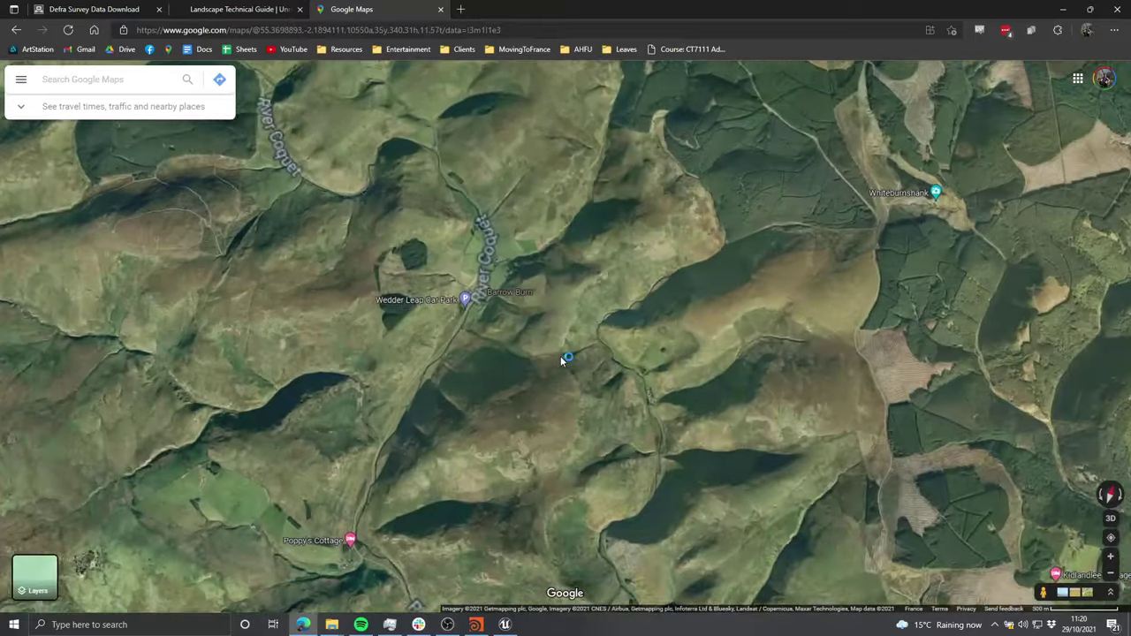
pyautogui.scroll(-3, 420, 282)
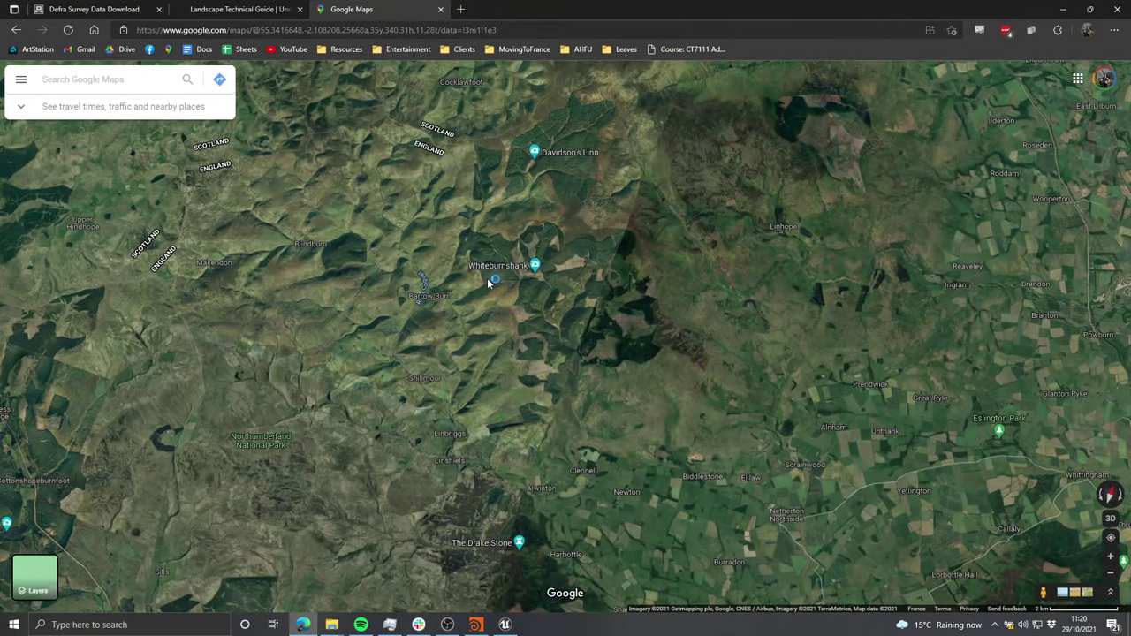
pyautogui.scroll(-5, 508, 318)
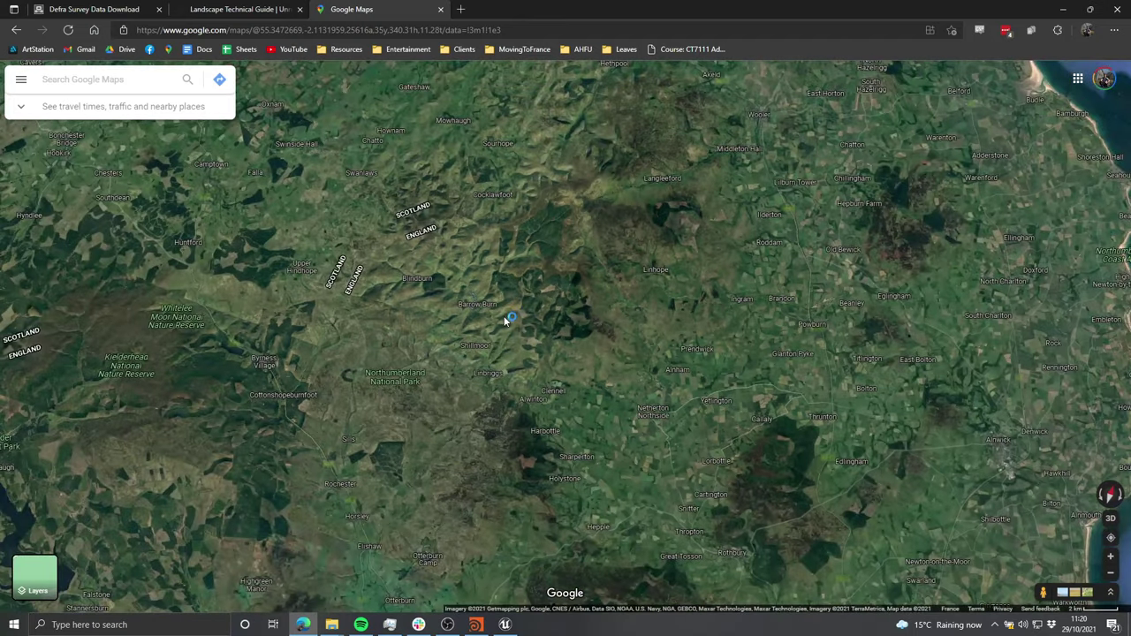
pyautogui.scroll(-3, 509, 323)
pyautogui.scroll(1, 508, 324)
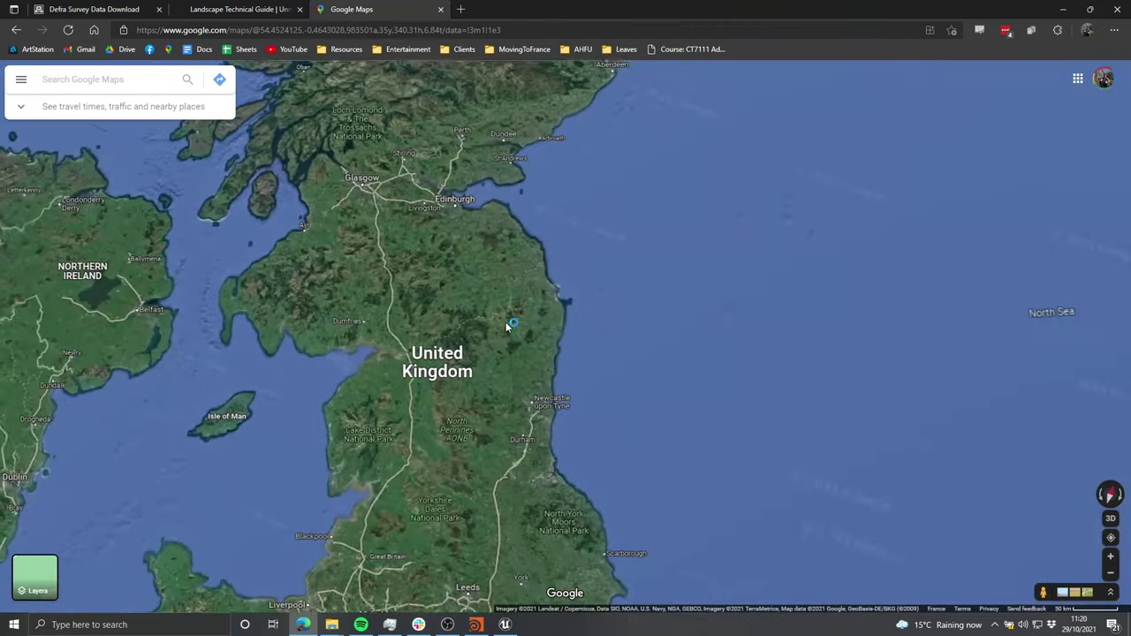
pyautogui.scroll(4, 516, 326)
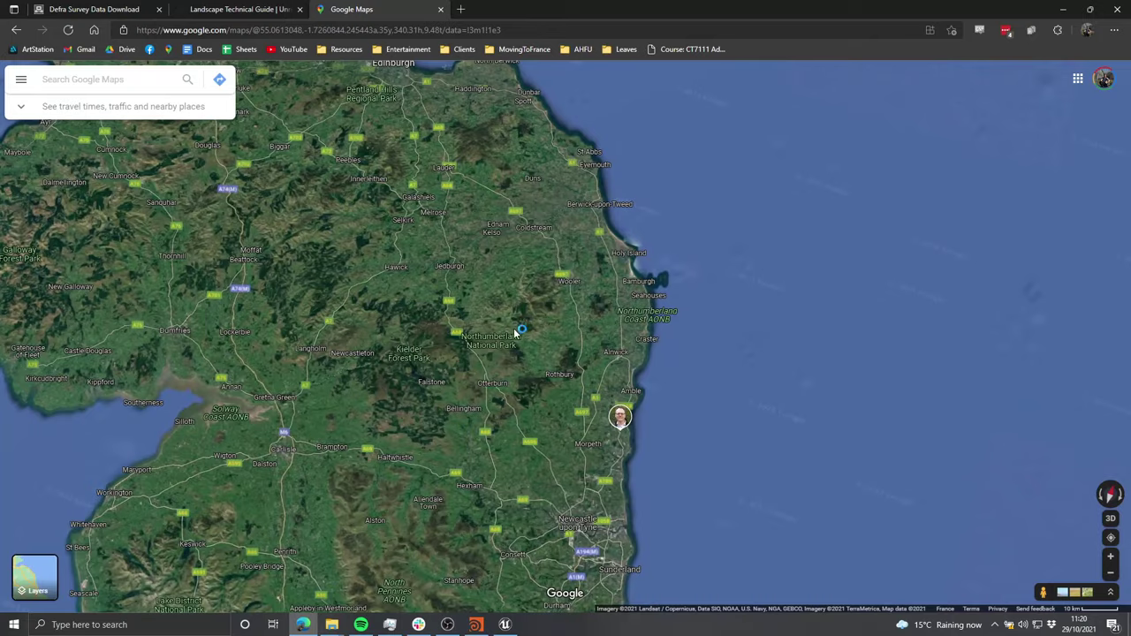
pyautogui.scroll(-2, 516, 334)
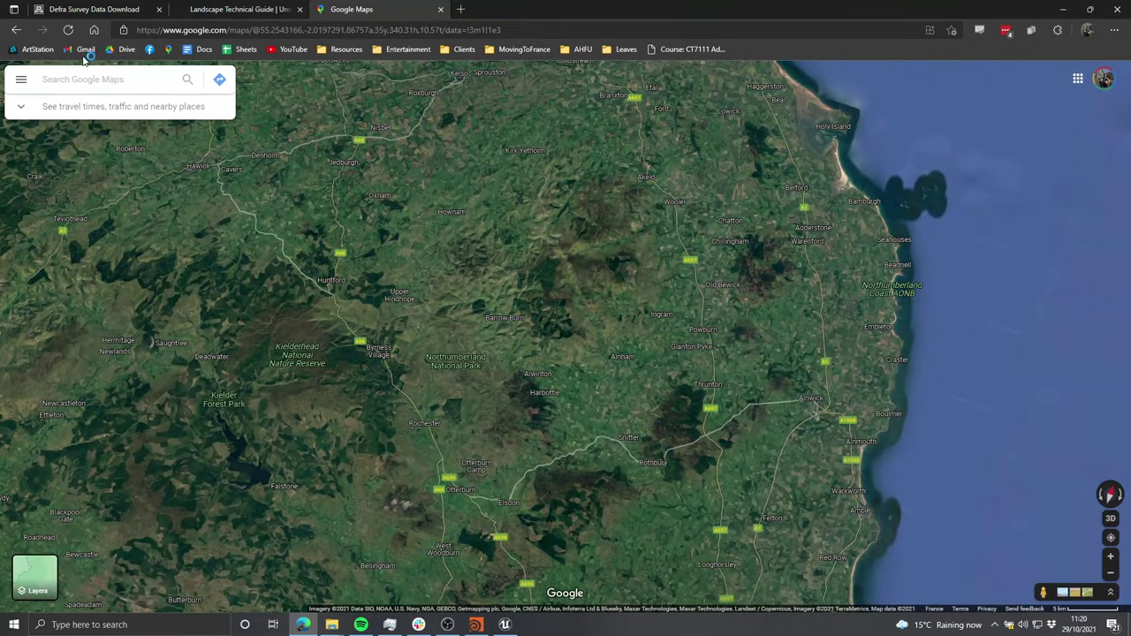
# Step: Compare northern England on the Defra Survey Data Download map with the Northumberland area on the Google Maps satellite view
pyautogui.click(101, 8)
pyautogui.scroll(-3, 601, 407)
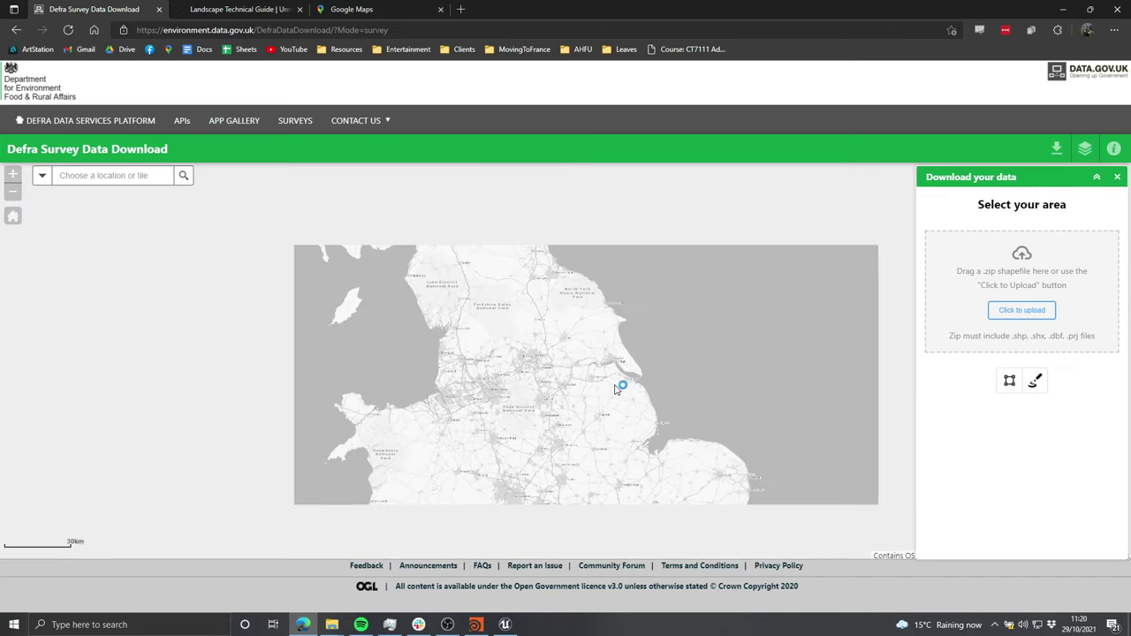
pyautogui.scroll(3, 497, 288)
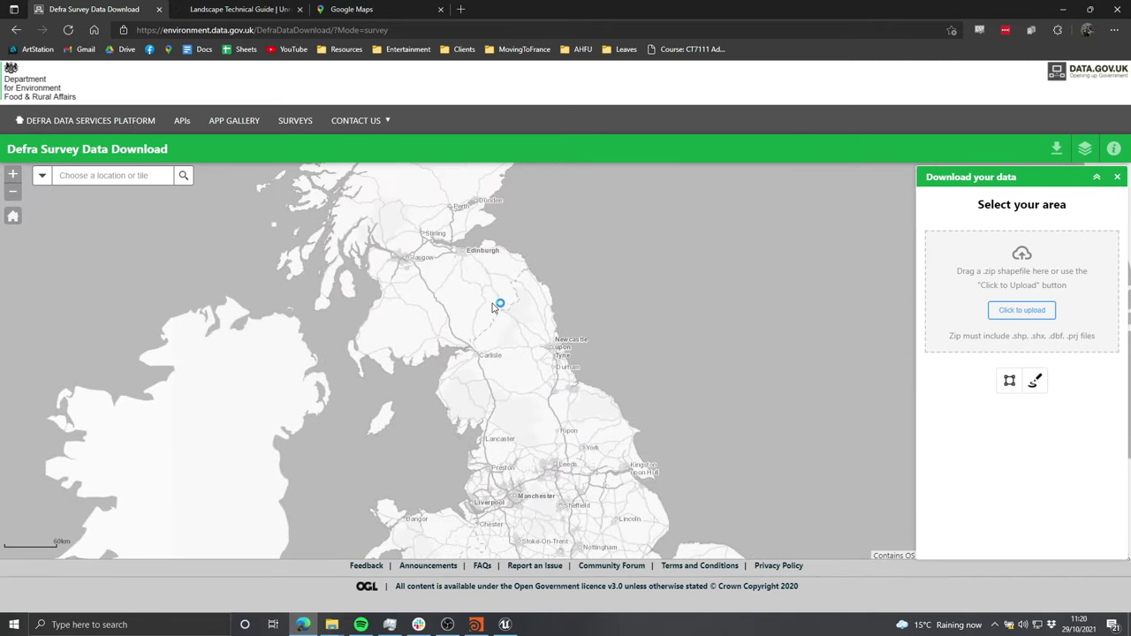
pyautogui.click(350, 8)
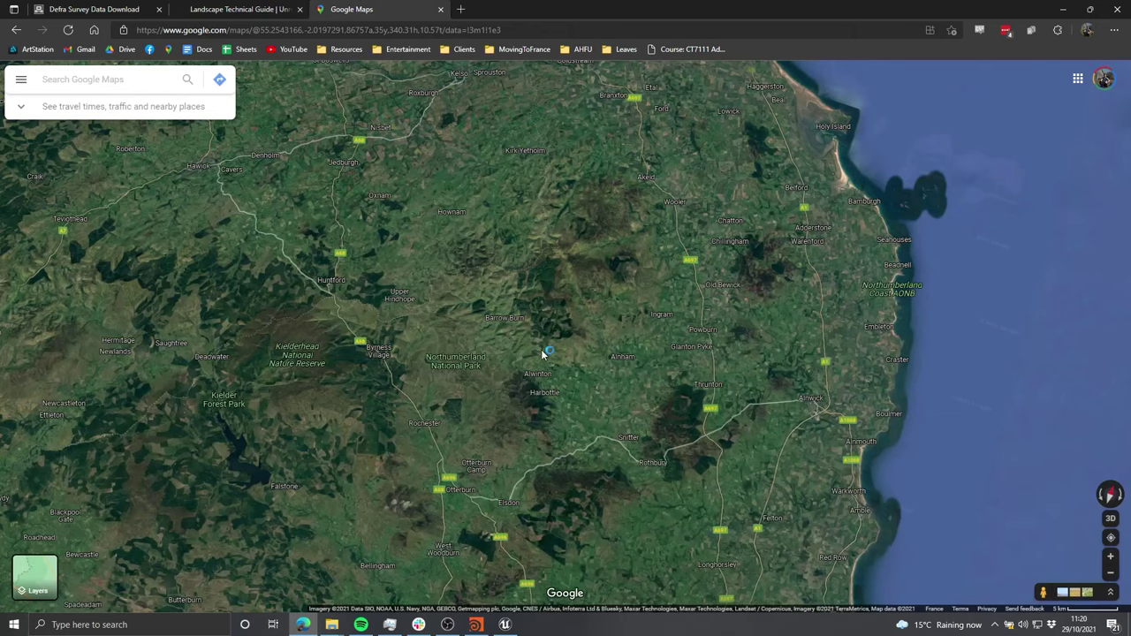
pyautogui.scroll(-5, 505, 324)
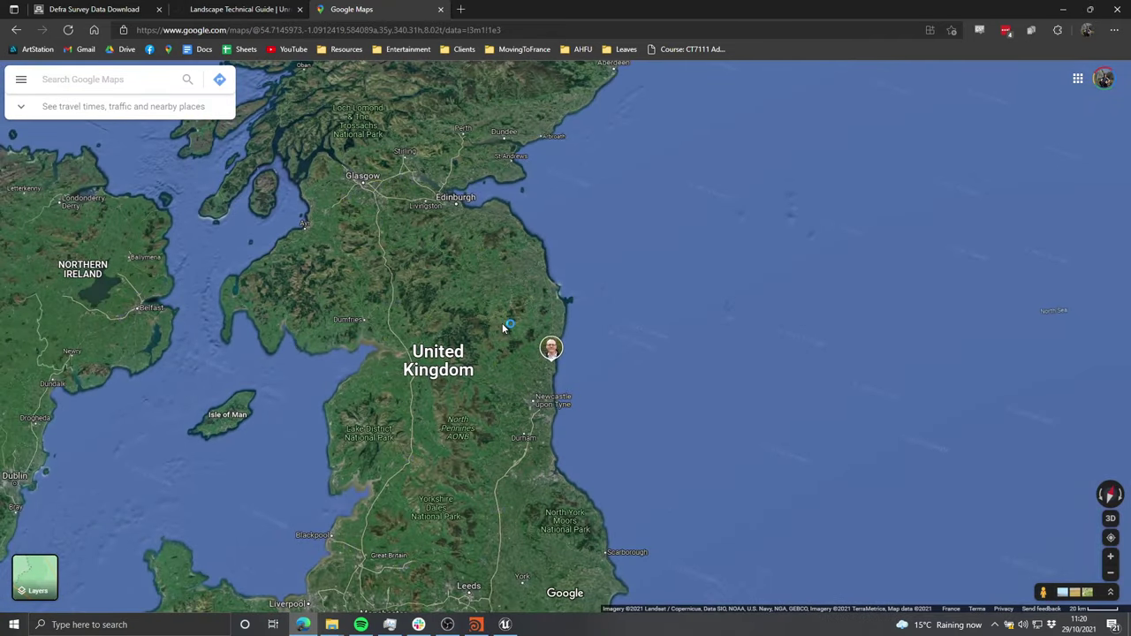
pyautogui.scroll(2, 502, 327)
pyautogui.rightClick(501, 328)
pyautogui.scroll(2, 499, 318)
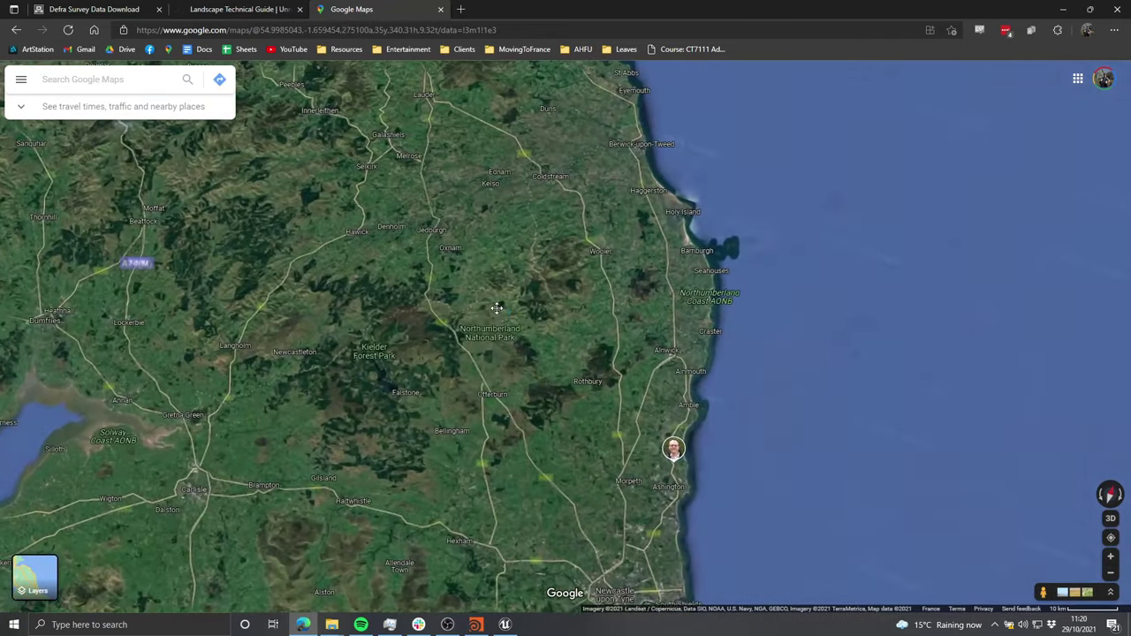
# Step: Return to the Defra survey map and locate the survey tiles NT80SW and NT80SE in Northumberland National Park
pyautogui.click(114, 9)
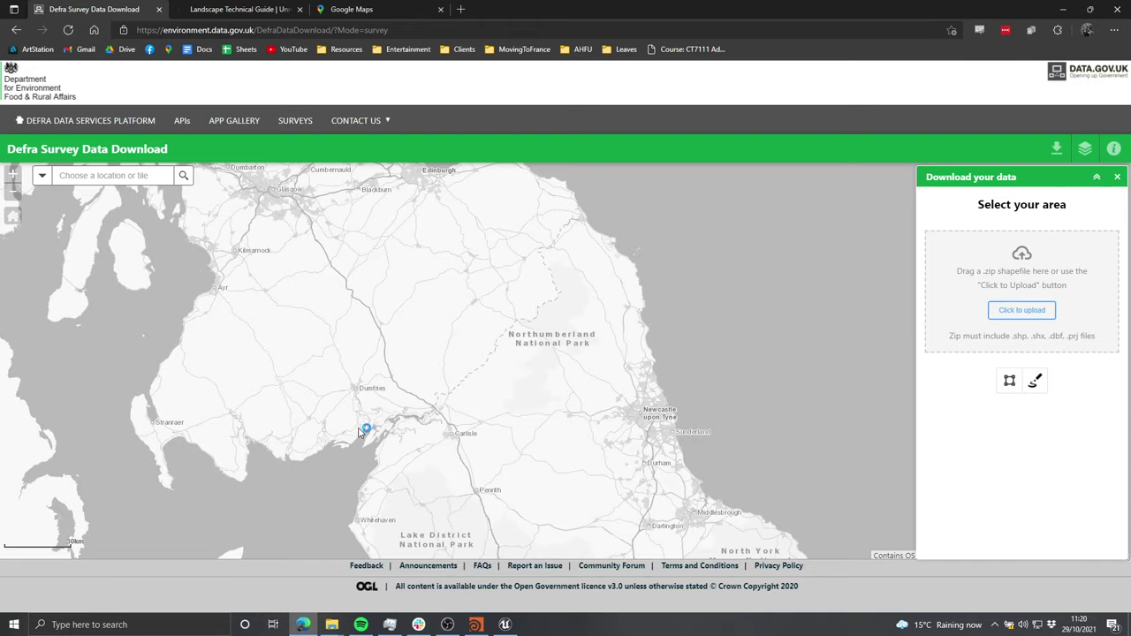
pyautogui.scroll(3, 525, 357)
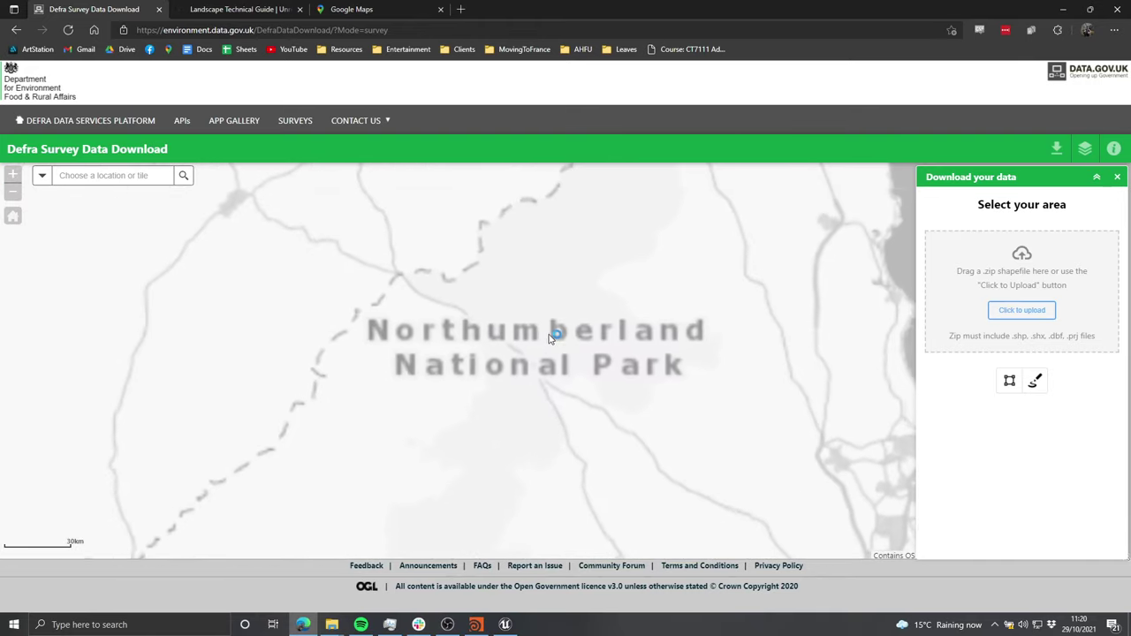
pyautogui.scroll(2, 530, 331)
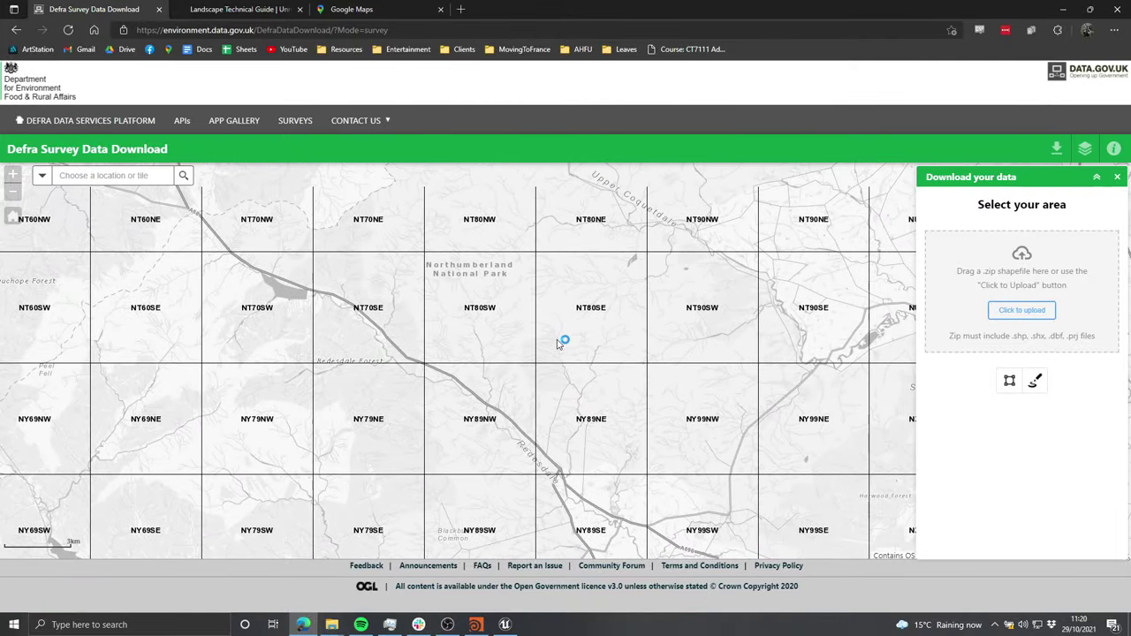
pyautogui.moveTo(557, 343); pyautogui.dragTo(484, 395)
pyautogui.scroll(1, 469, 387)
pyautogui.scroll(2, 470, 387)
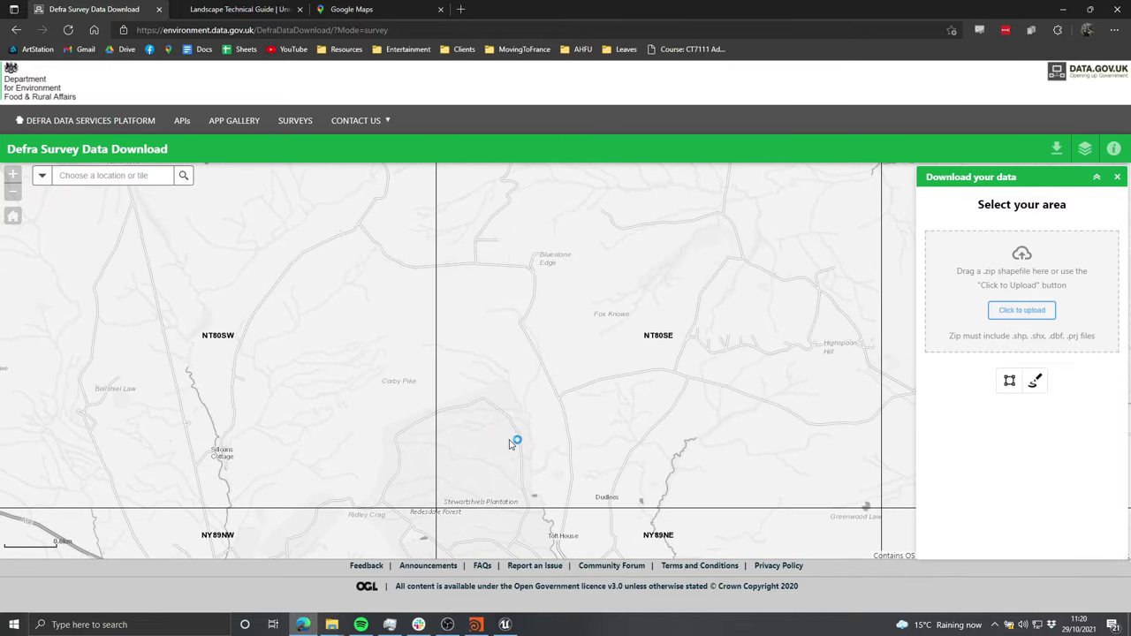
# Step: Examine the place names and streams around survey tiles NT80SW, NT80SE, NY89NW and NY89NE for landmarks to match with the satellite map
pyautogui.moveTo(510, 444); pyautogui.dragTo(528, 330)
pyautogui.moveTo(490, 369); pyautogui.dragTo(534, 341)
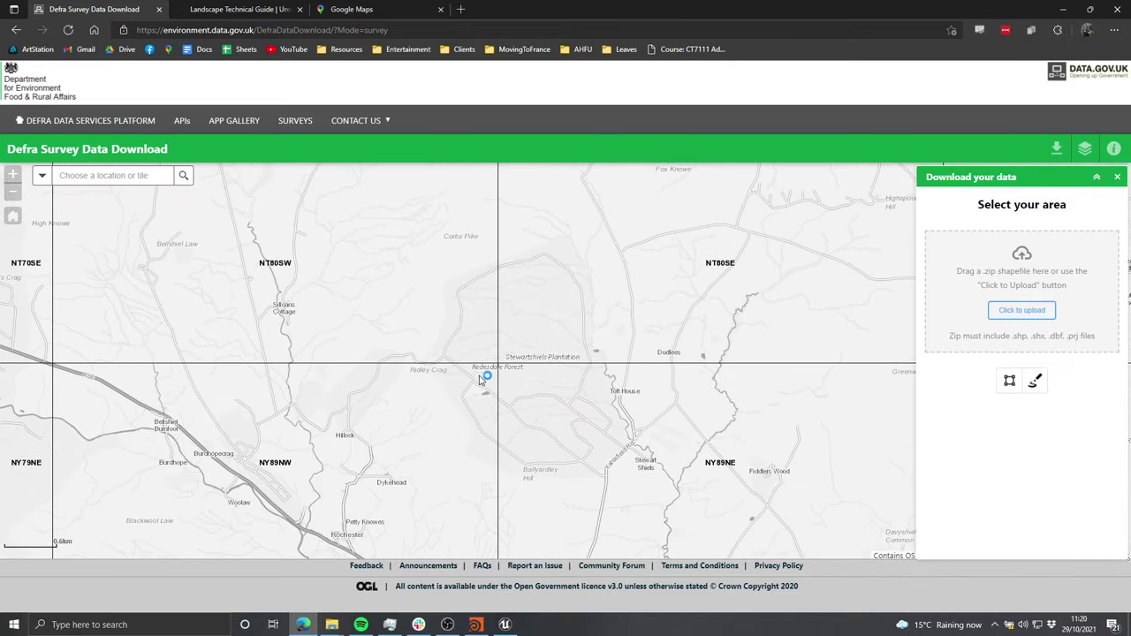
pyautogui.moveTo(449, 323); pyautogui.dragTo(590, 445)
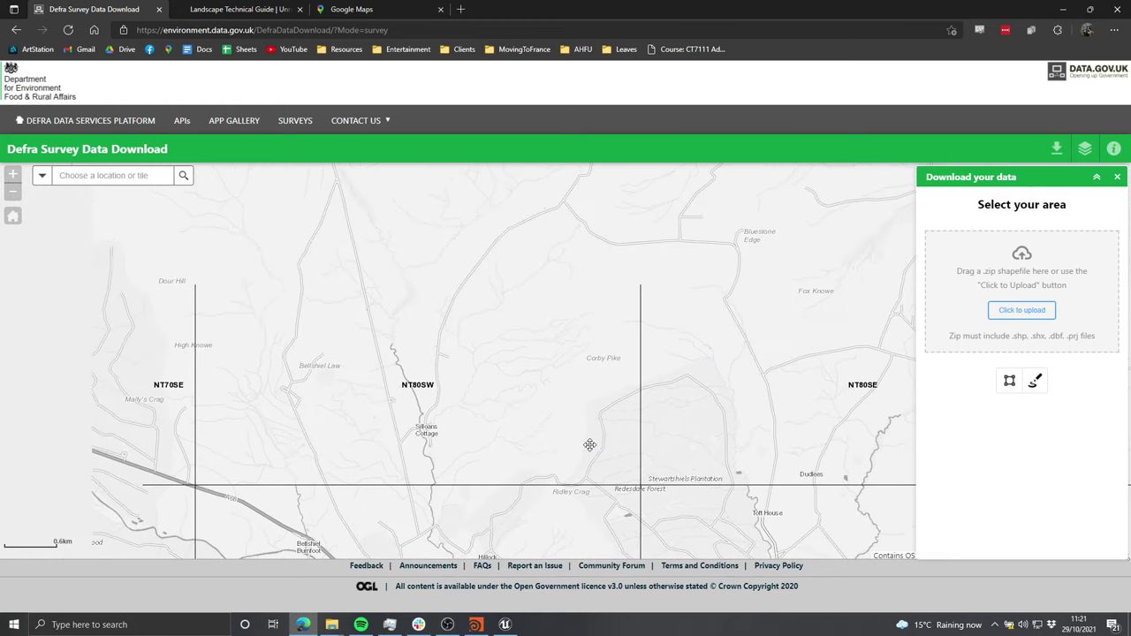
pyautogui.moveTo(520, 386); pyautogui.dragTo(421, 408)
pyautogui.scroll(-1, 483, 397)
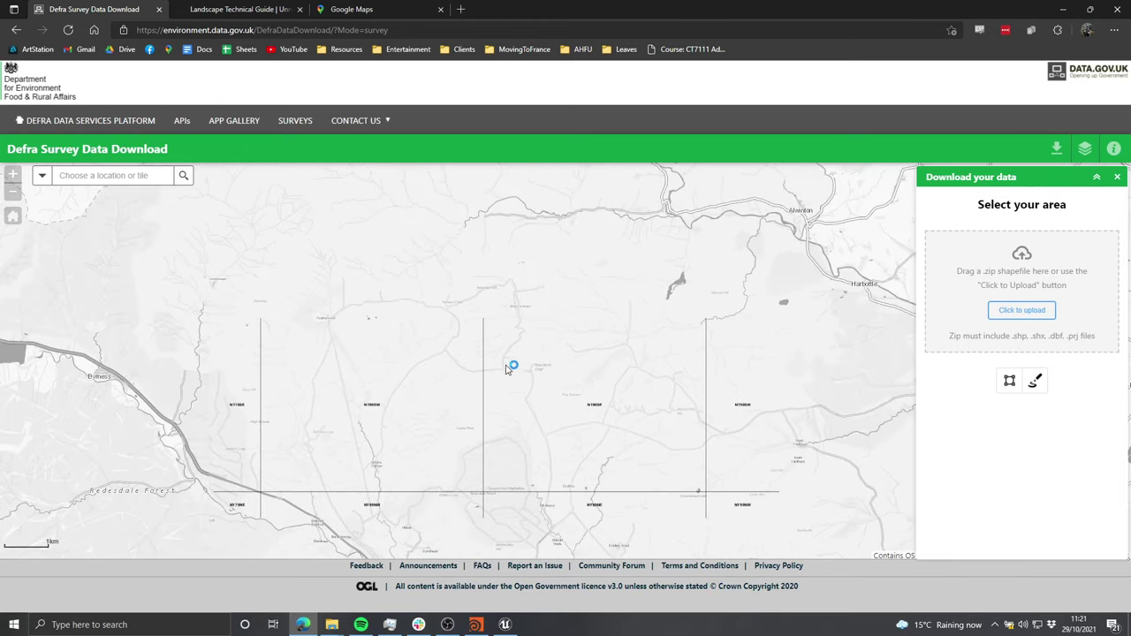
pyautogui.scroll(1, 510, 298)
pyautogui.scroll(-1, 581, 394)
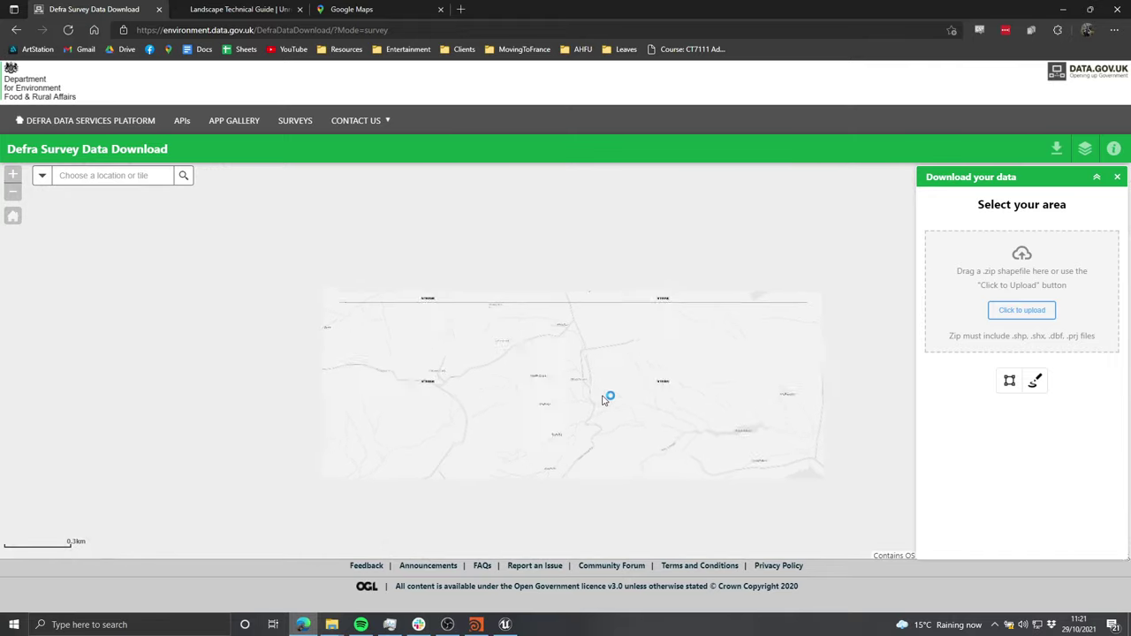
pyautogui.moveTo(658, 417); pyautogui.dragTo(556, 302)
pyautogui.moveTo(616, 405); pyautogui.dragTo(564, 327)
pyautogui.scroll(-1, 525, 218)
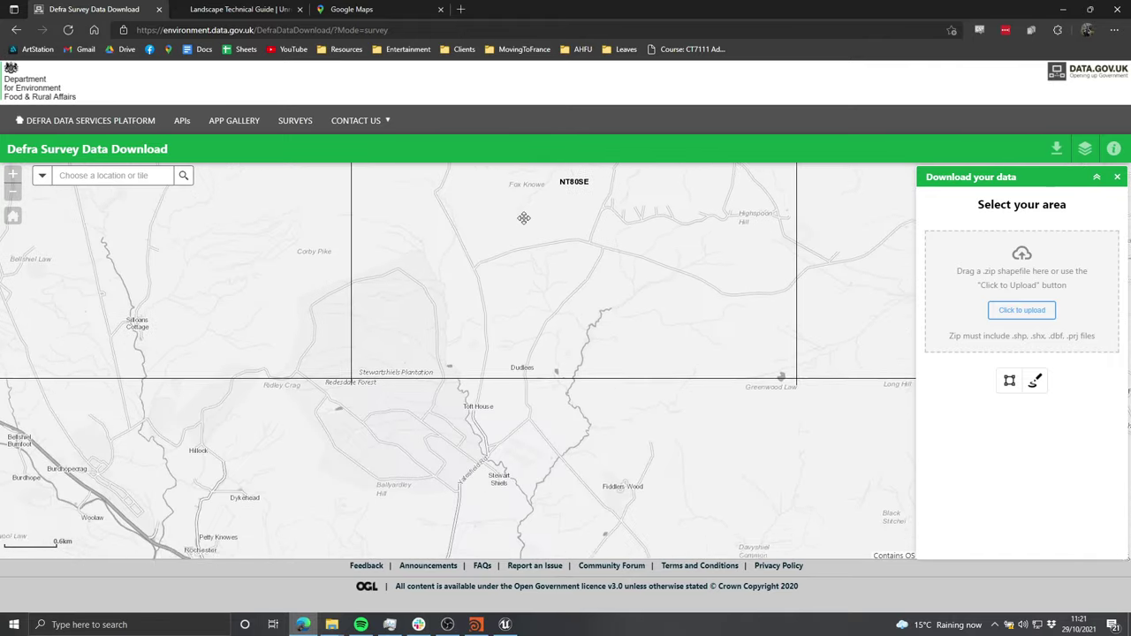
pyautogui.scroll(-1, 500, 335)
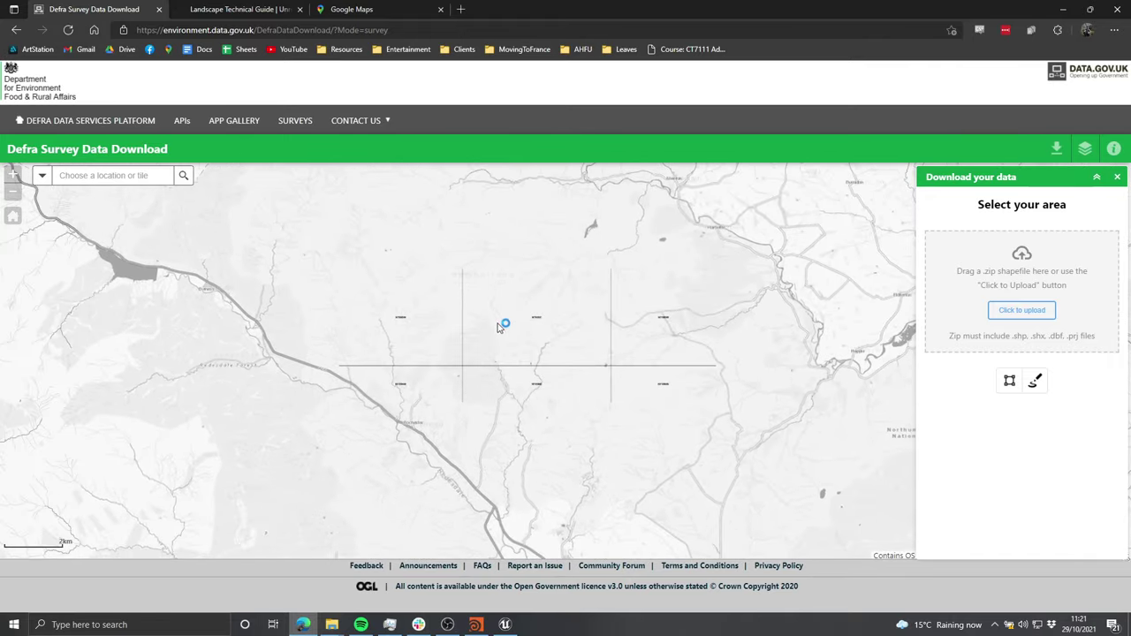
# Step: Search Google Maps for "fox knowe" and clear the search
pyautogui.click(323, 9)
pyautogui.click(101, 83)
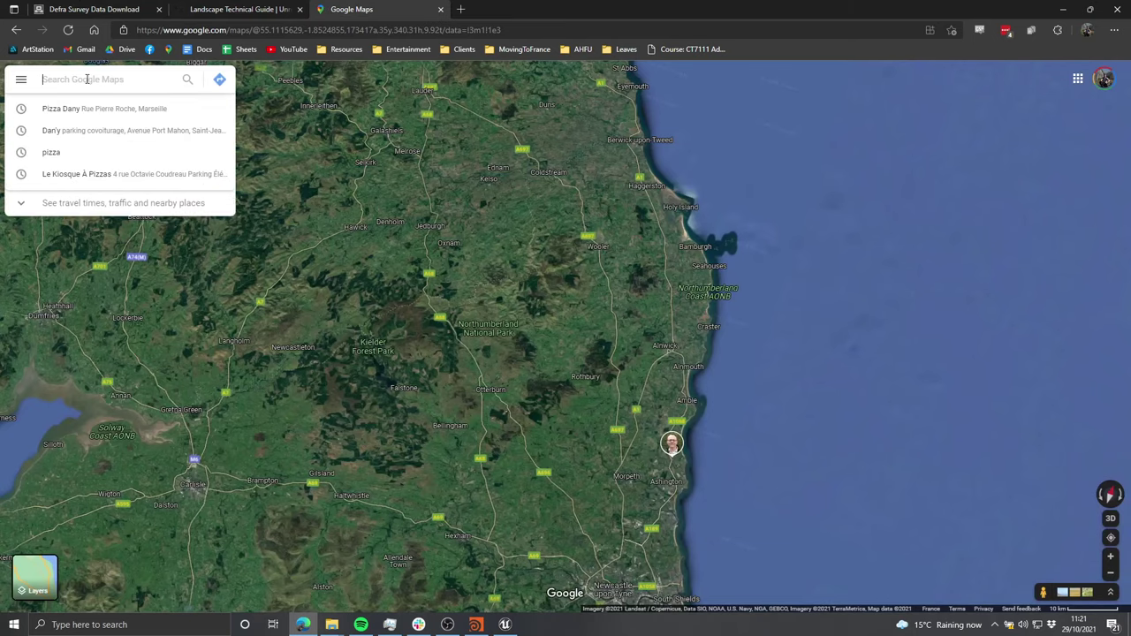
pyautogui.write('fox knowe')
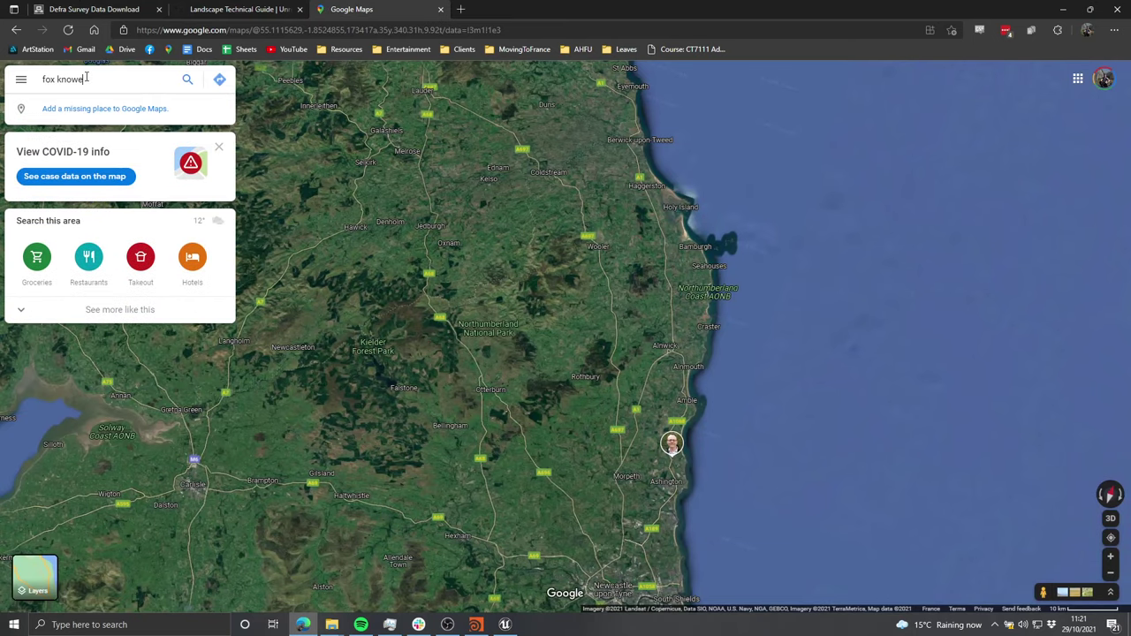
pyautogui.press('Return')
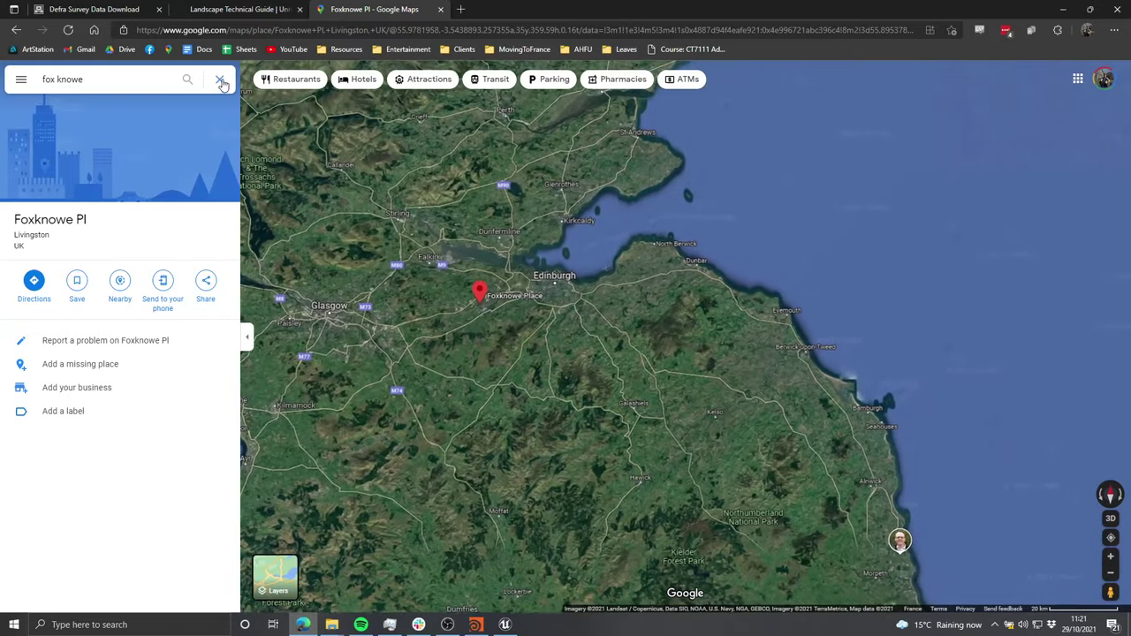
pyautogui.click(219, 79)
# Step: Find the Barrow Burn hills again on the satellite map and study their position relative to Alwinton, Byrness Village and the park label
pyautogui.moveTo(676, 342); pyautogui.dragTo(638, 240)
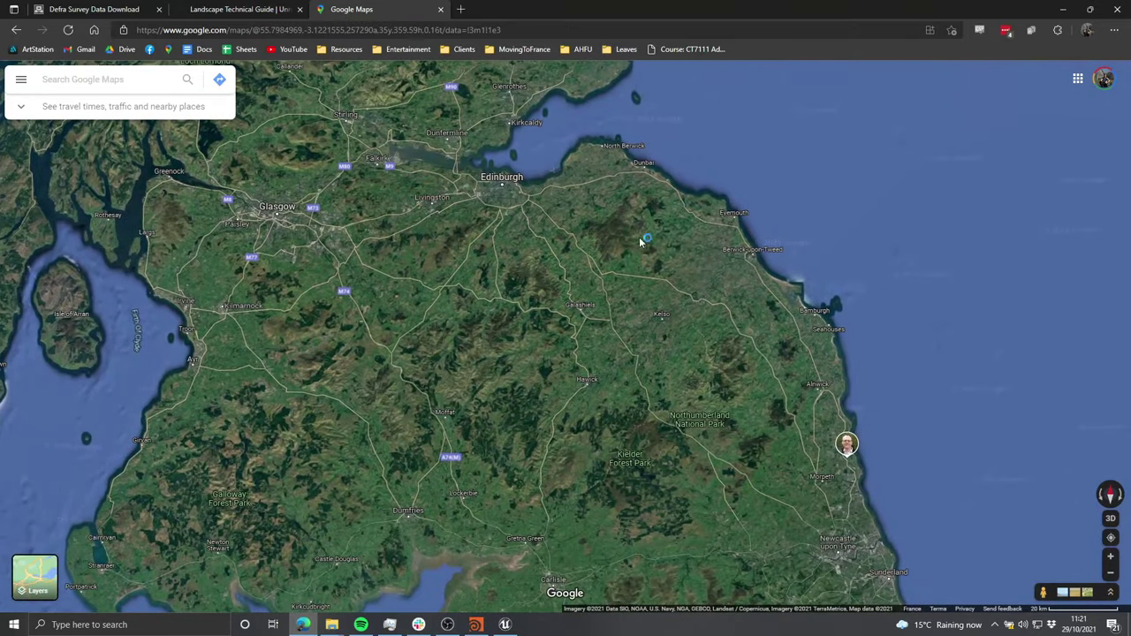
pyautogui.keyDown('ctrl'); pyautogui.moveTo(685, 393); pyautogui.dragTo(642, 351); pyautogui.keyUp('ctrl')
pyautogui.moveTo(717, 438); pyautogui.dragTo(587, 294)
pyautogui.scroll(5, 560, 277)
pyautogui.scroll(3, 561, 275)
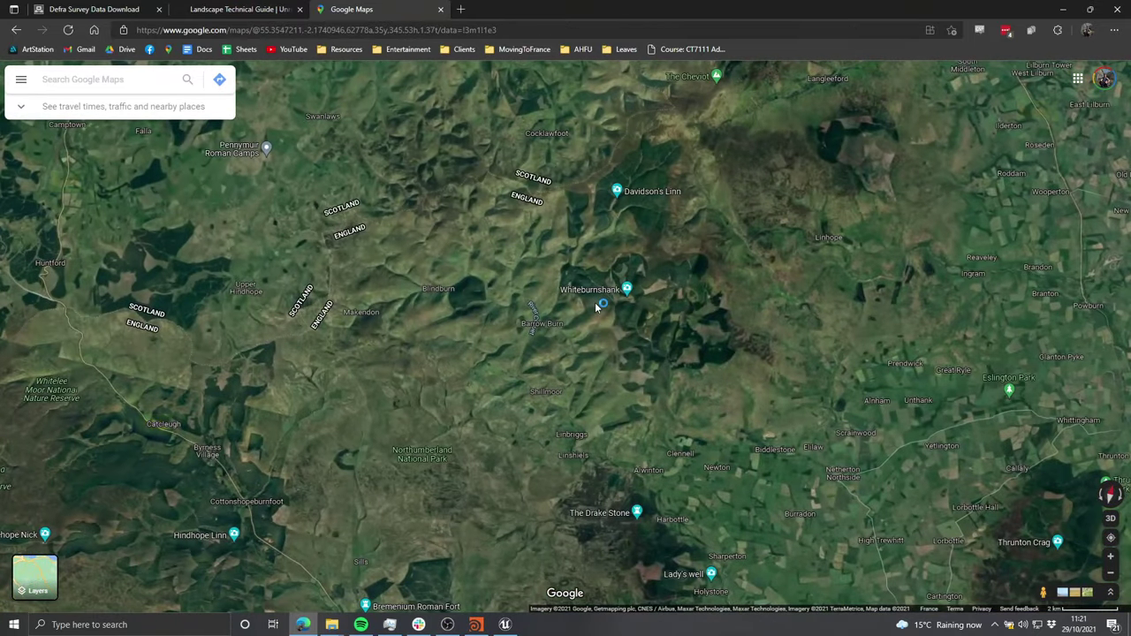
pyautogui.scroll(-5, 536, 391)
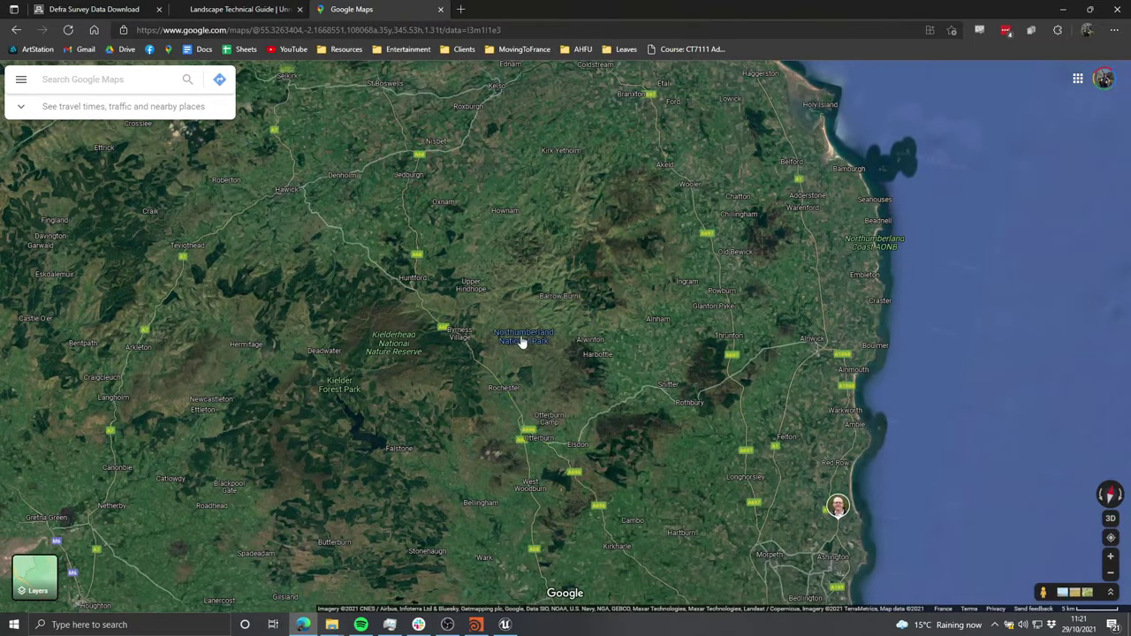
pyautogui.moveTo(521, 341); pyautogui.dragTo(531, 304)
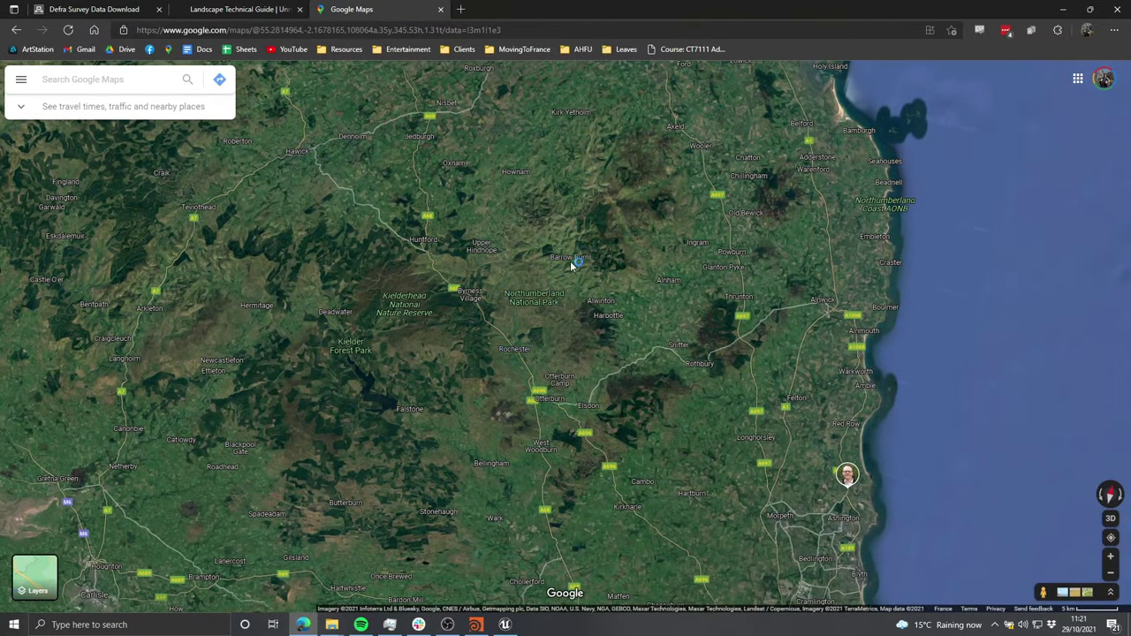
pyautogui.moveTo(599, 258); pyautogui.dragTo(575, 311)
pyautogui.scroll(1, 575, 313)
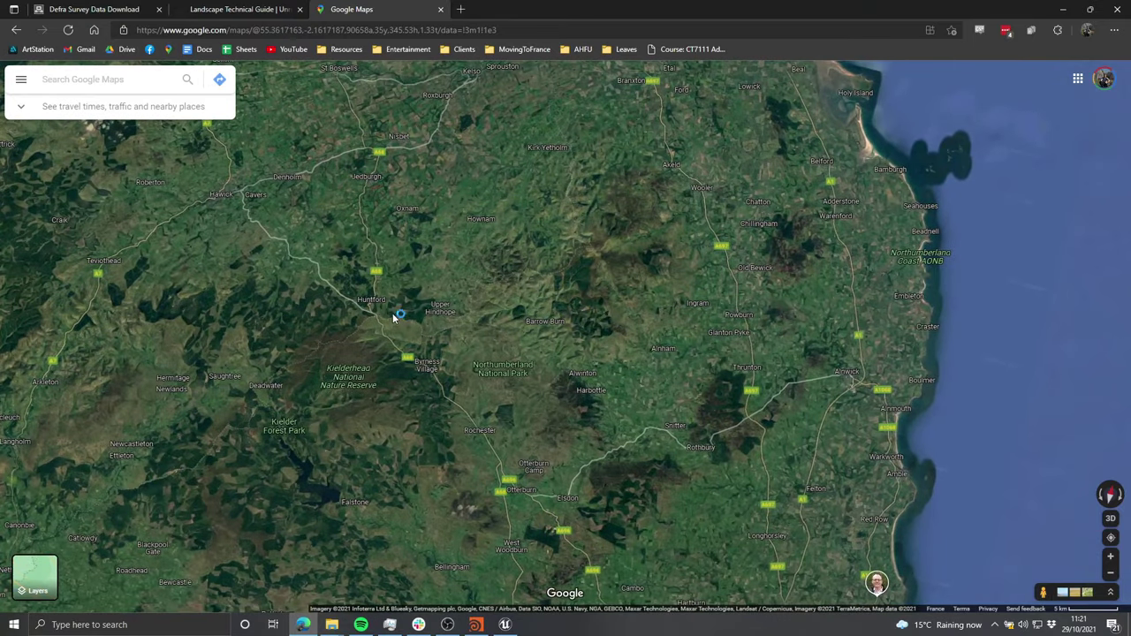
# Step: Locate Alwinton on the Defra survey map and compare its surroundings with the satellite map in Google Maps
pyautogui.click(92, 9)
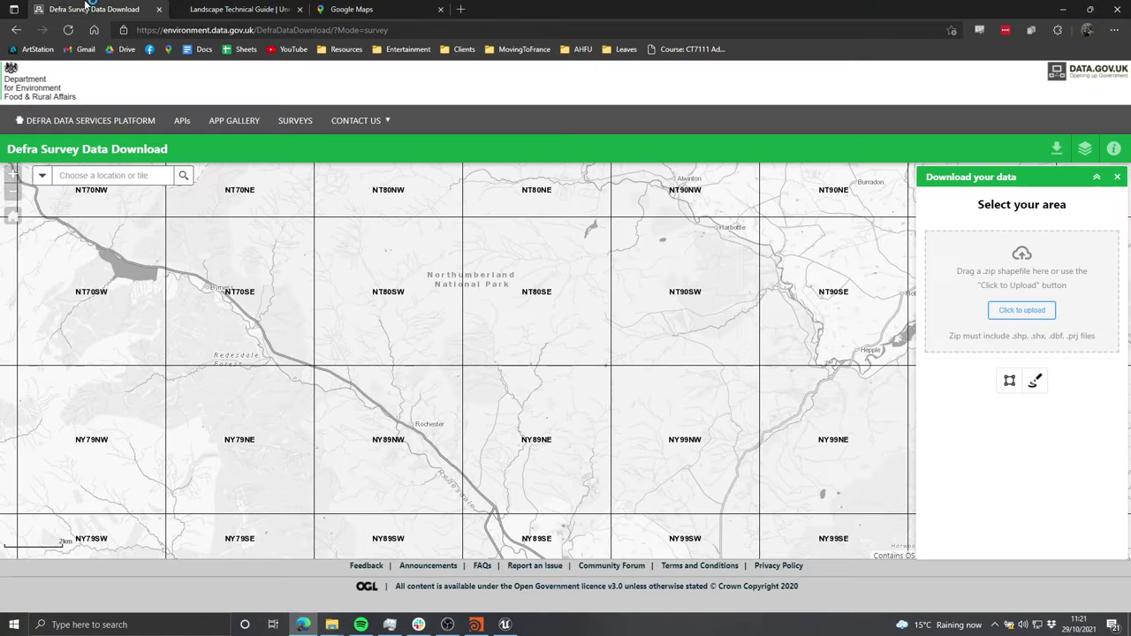
pyautogui.scroll(-3, 594, 292)
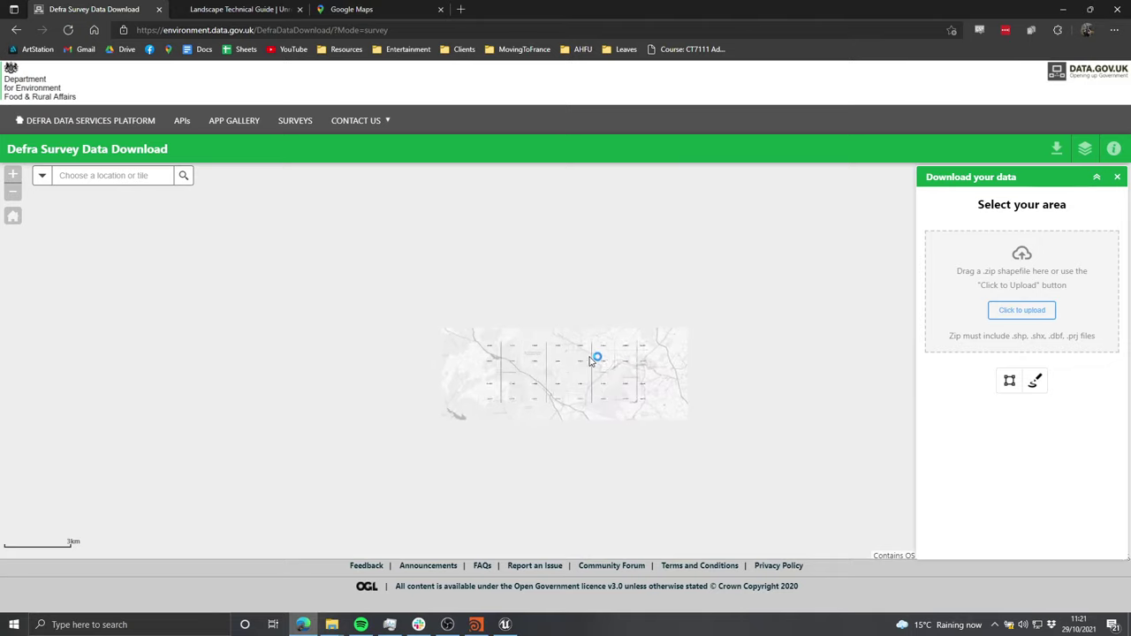
pyautogui.scroll(3, 593, 366)
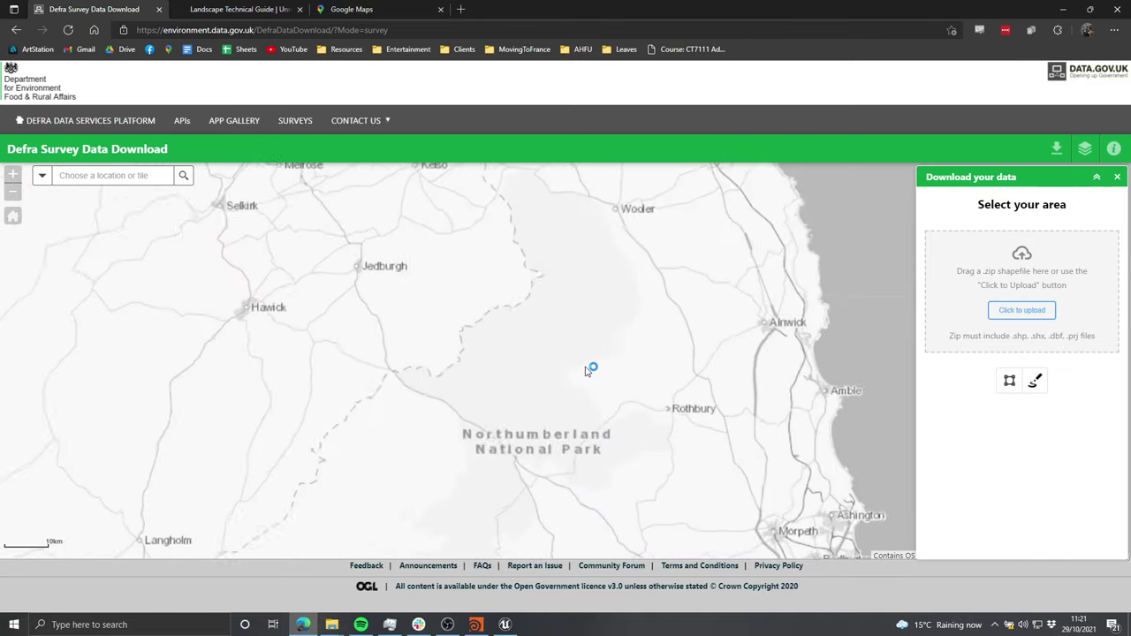
pyautogui.scroll(3, 539, 340)
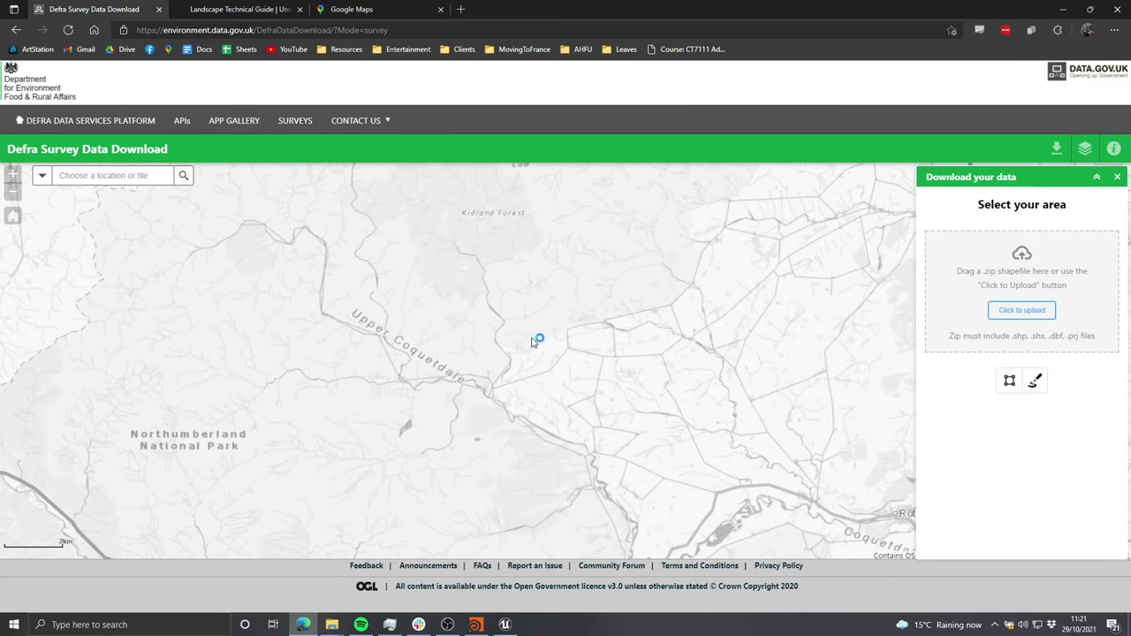
pyautogui.scroll(-2, 541, 336)
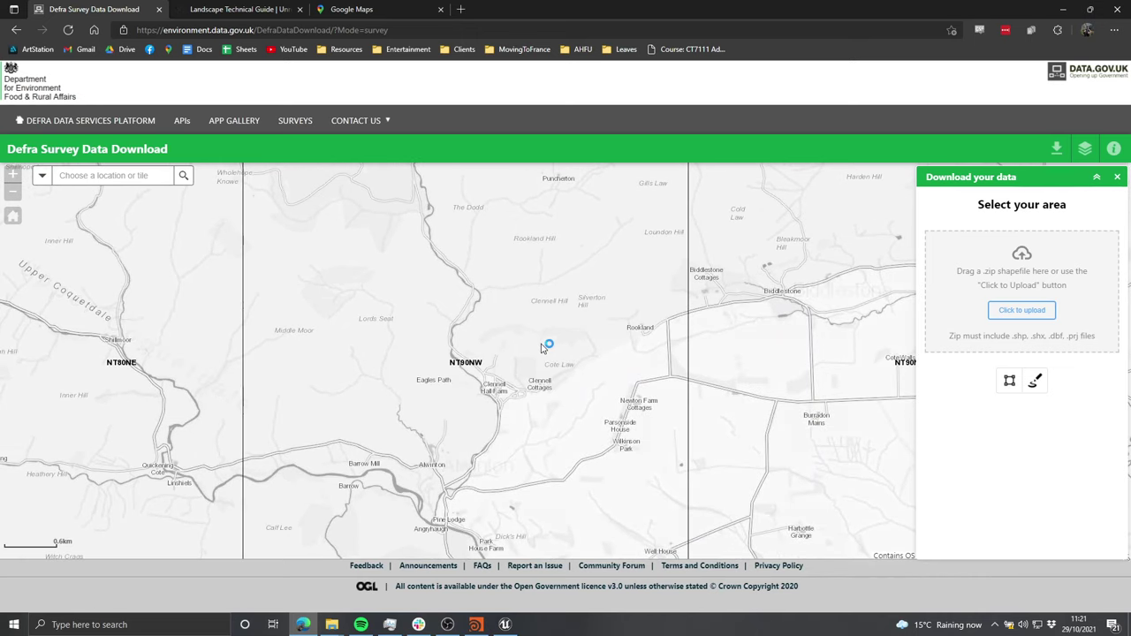
pyautogui.click(358, 9)
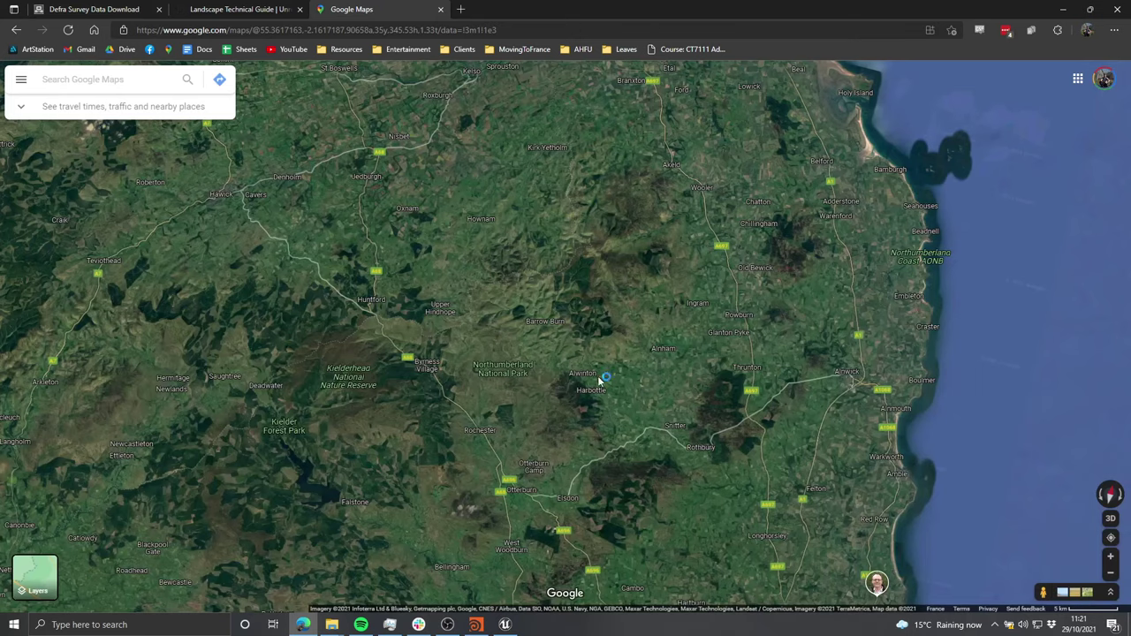
pyautogui.click(96, 7)
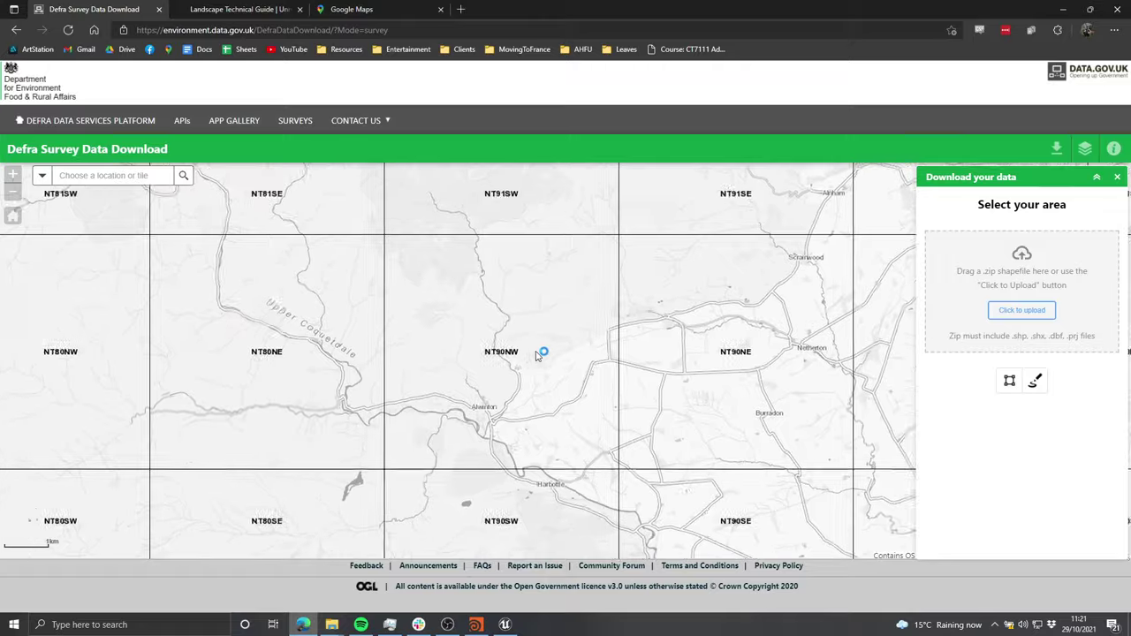
# Step: Follow the Defra survey map from tile NT90NW across NT80NE to NT81SE, examining the streams and place names around Shillmoor and Barrowburn
pyautogui.scroll(1, 541, 353)
pyautogui.moveTo(488, 262); pyautogui.dragTo(575, 315)
pyautogui.moveTo(437, 283); pyautogui.dragTo(513, 332)
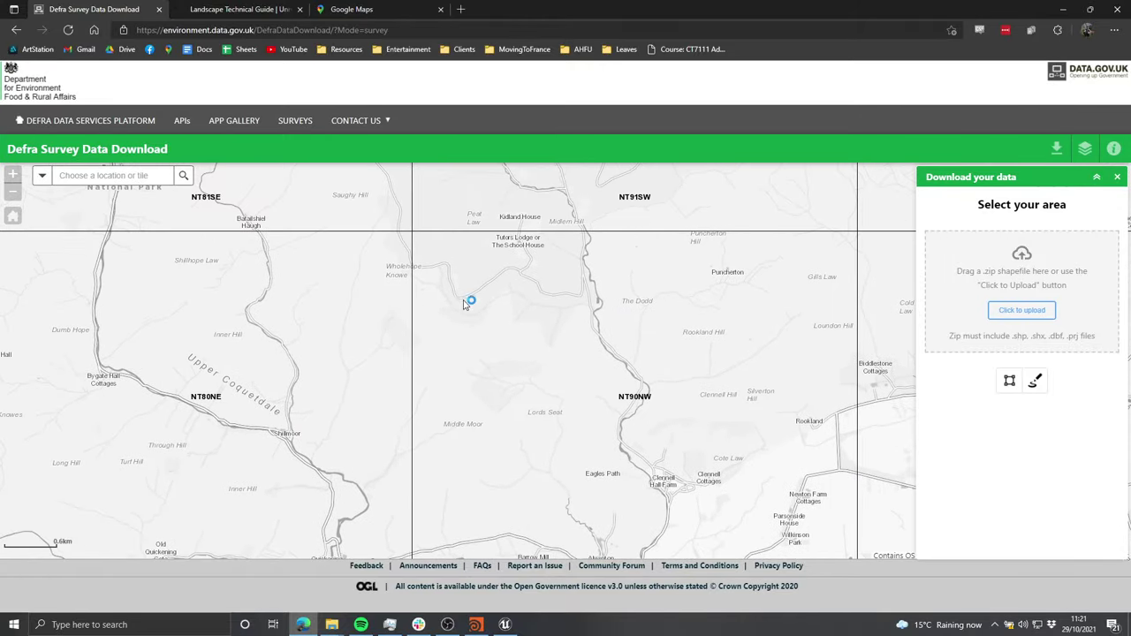
pyautogui.moveTo(462, 300); pyautogui.dragTo(522, 347)
pyautogui.moveTo(385, 290); pyautogui.dragTo(478, 392)
pyautogui.moveTo(262, 273); pyautogui.dragTo(333, 307)
pyautogui.moveTo(410, 350); pyautogui.dragTo(424, 351)
pyautogui.moveTo(532, 369); pyautogui.dragTo(556, 302)
pyautogui.moveTo(403, 317); pyautogui.dragTo(518, 283)
# Step: Inspect the valleys and streams between Barrow Burn and Shillmoor up close on the Google Maps satellite view
pyautogui.click(351, 9)
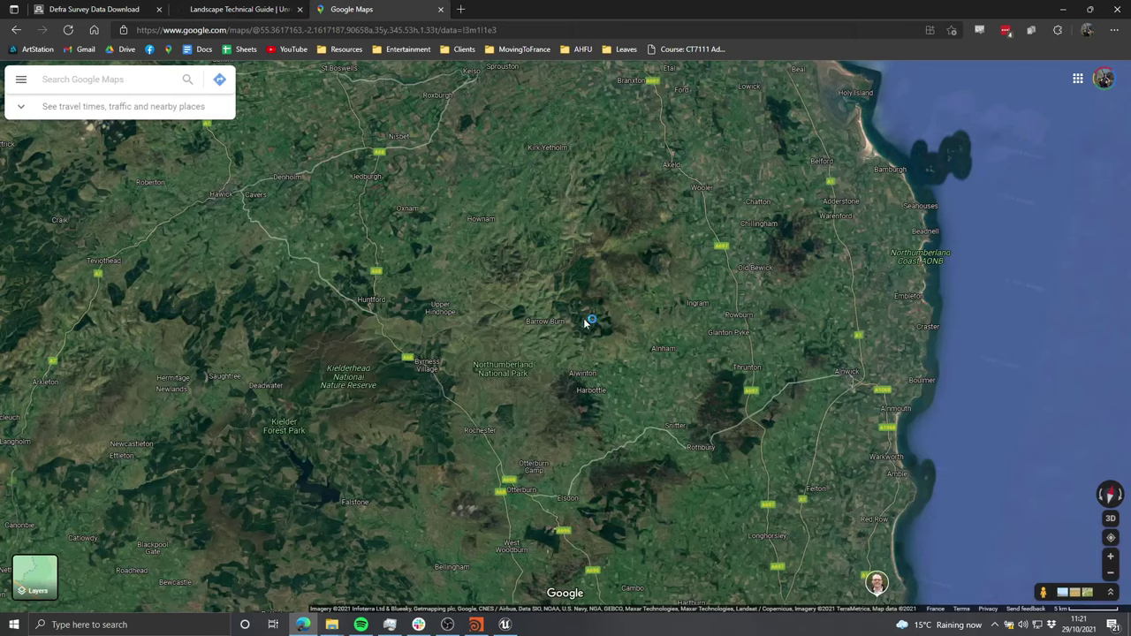
pyautogui.scroll(6, 584, 323)
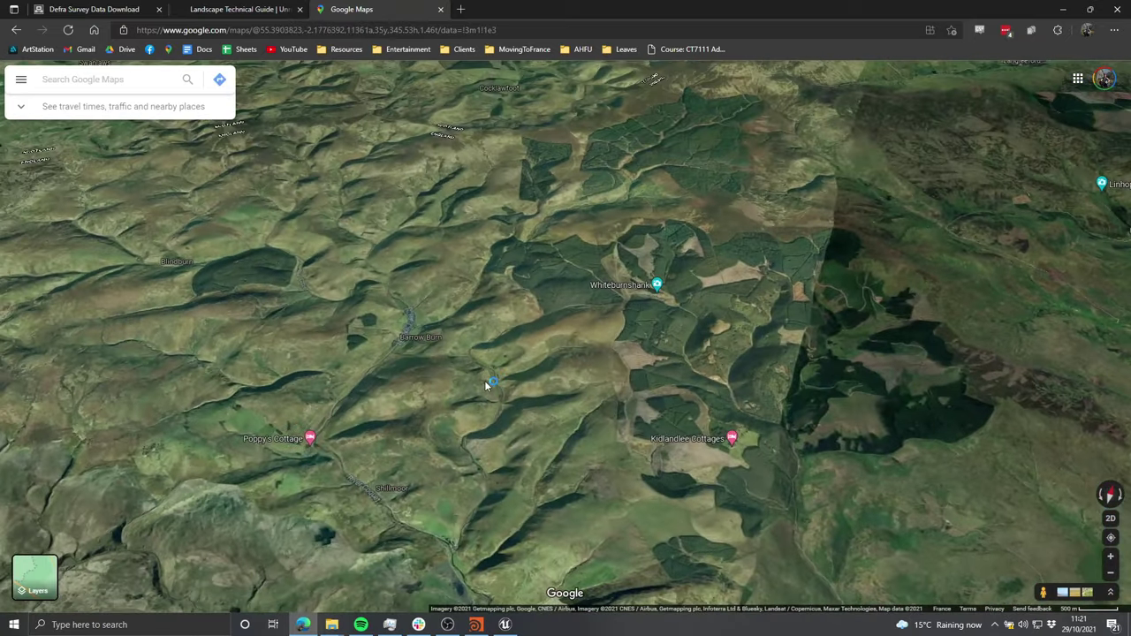
pyautogui.scroll(4, 495, 372)
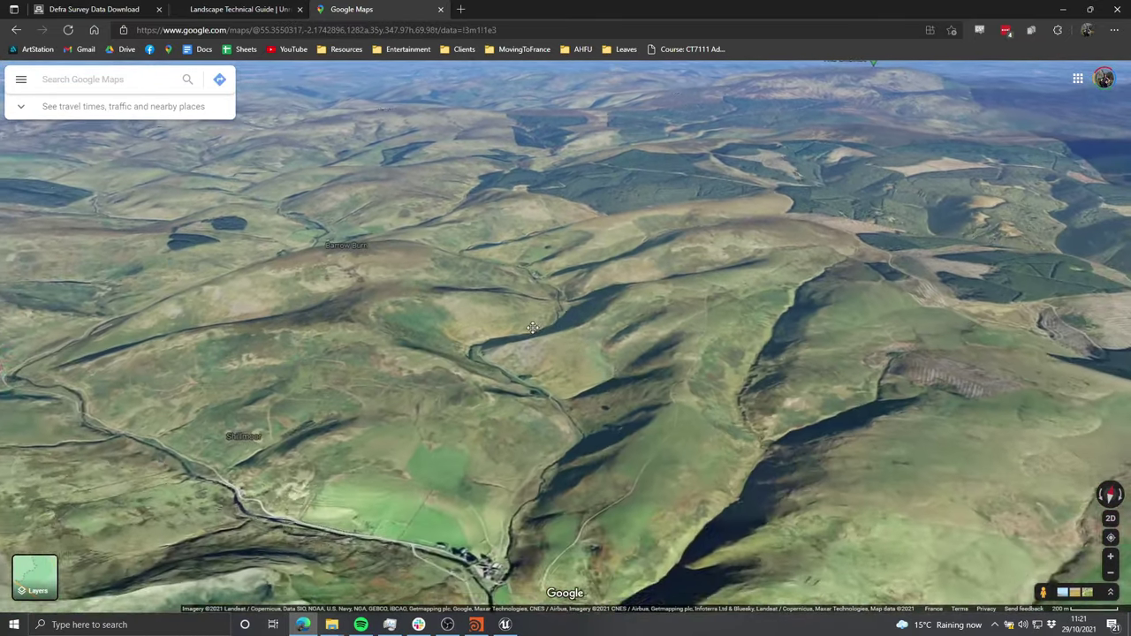
pyautogui.scroll(3, 556, 317)
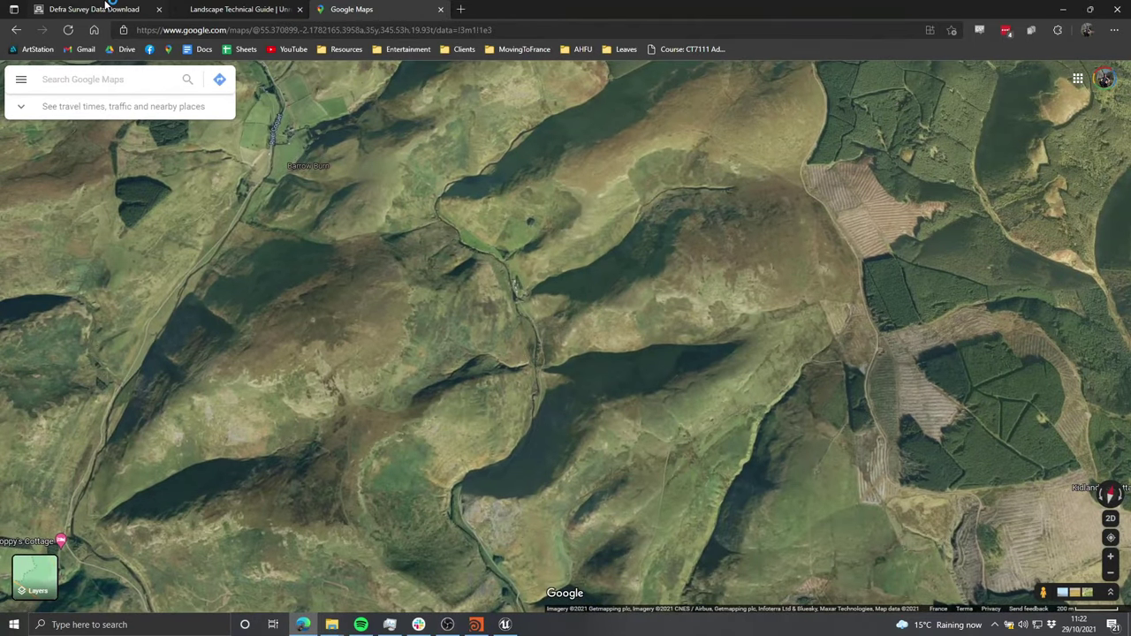
# Step: Match the Barrow Burn valleys to the Defra survey grid by examining tiles NT81SE, NT80NE and their neighbours
pyautogui.click(115, 8)
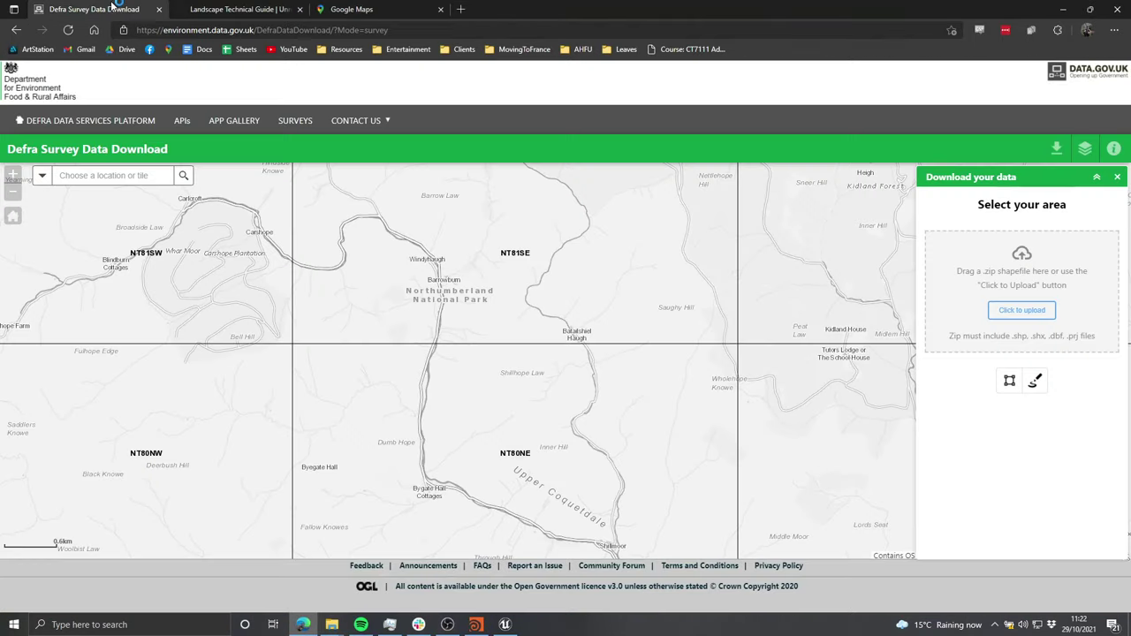
pyautogui.moveTo(549, 359); pyautogui.dragTo(534, 365)
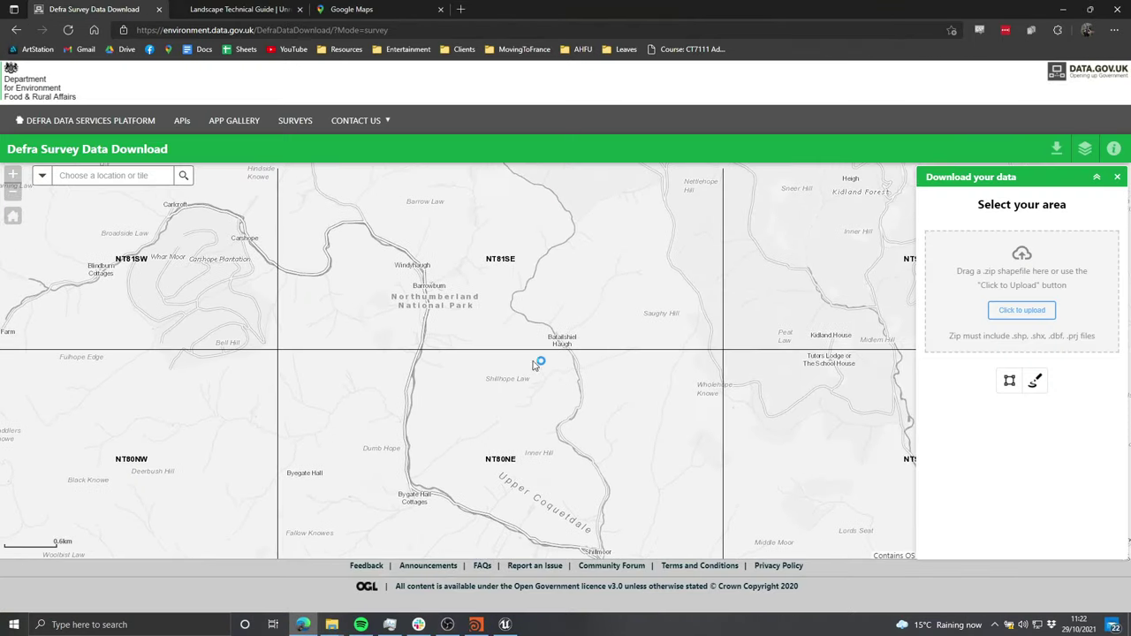
pyautogui.scroll(2, 592, 324)
pyautogui.scroll(-2, 566, 316)
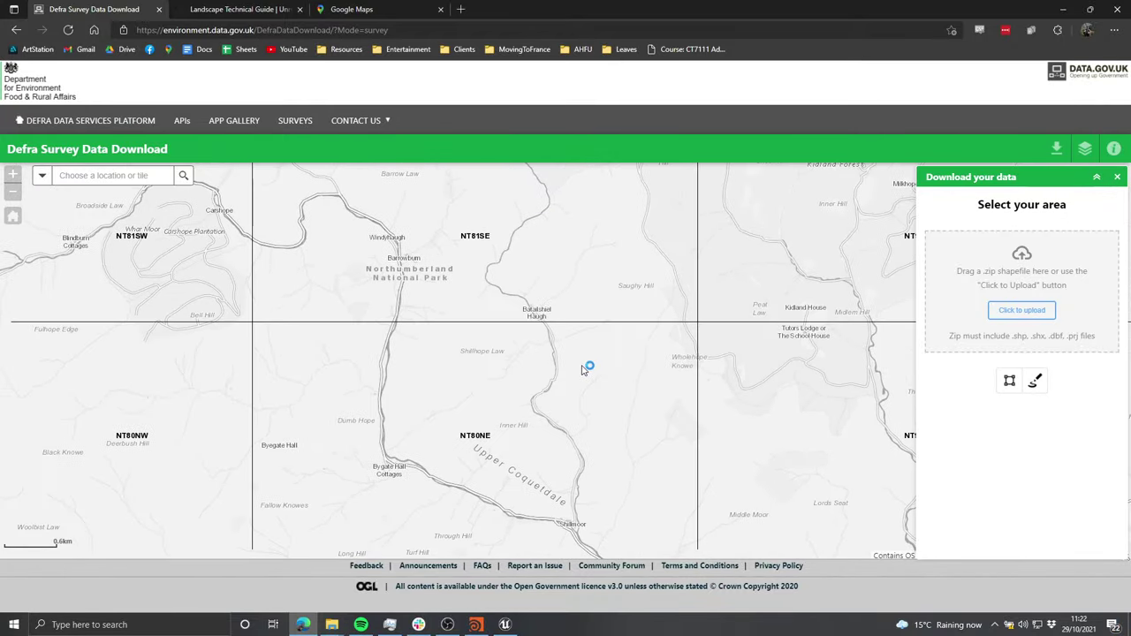
pyautogui.scroll(-1, 584, 370)
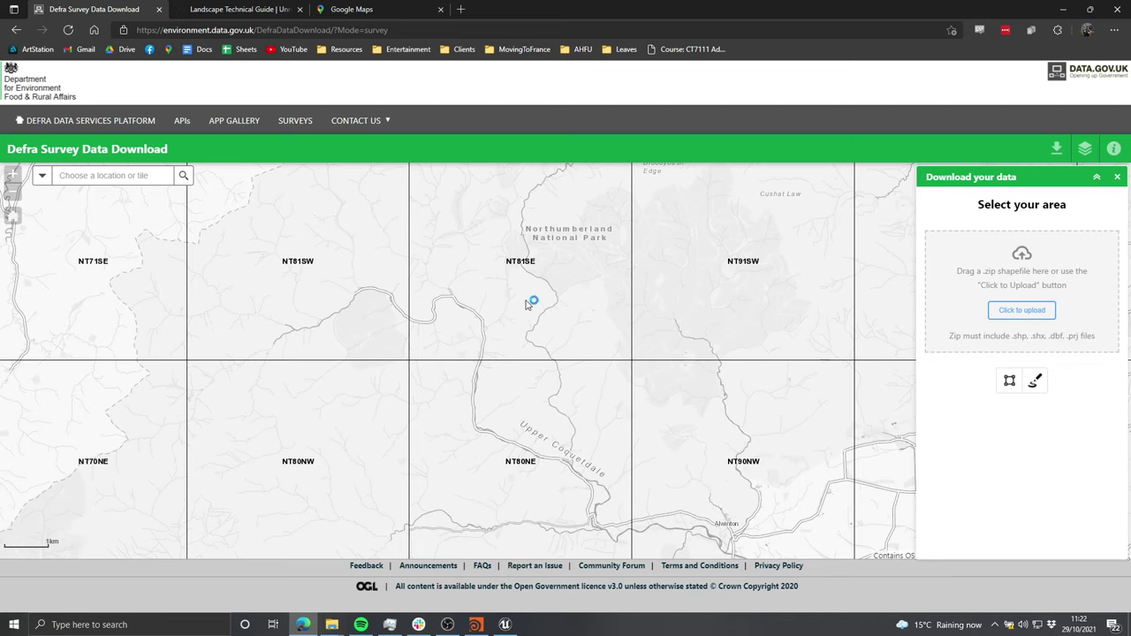
pyautogui.moveTo(541, 332); pyautogui.dragTo(539, 354)
pyautogui.moveTo(520, 386); pyautogui.dragTo(538, 379)
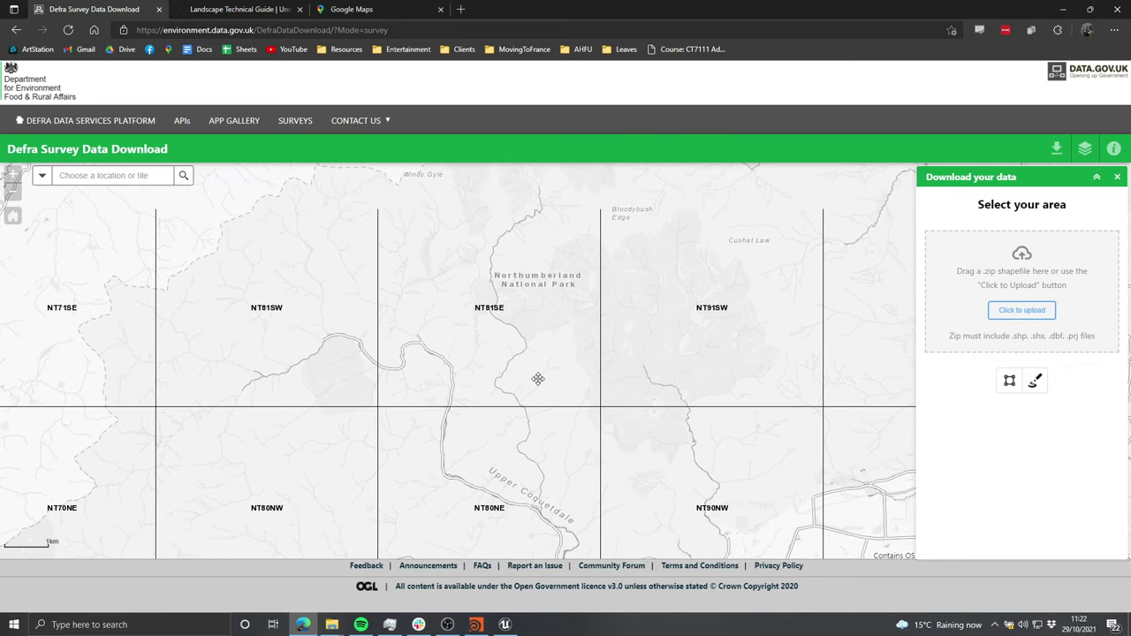
pyautogui.moveTo(533, 335); pyautogui.dragTo(511, 308)
pyautogui.moveTo(610, 325); pyautogui.dragTo(606, 316)
pyautogui.moveTo(556, 287); pyautogui.dragTo(566, 304)
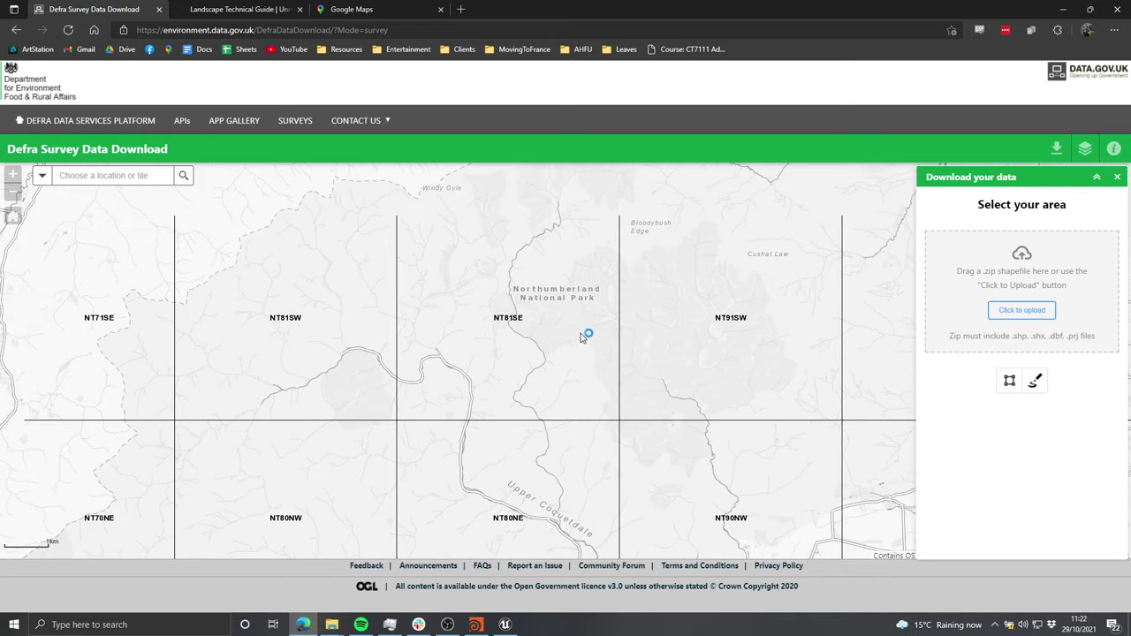
pyautogui.scroll(2, 646, 323)
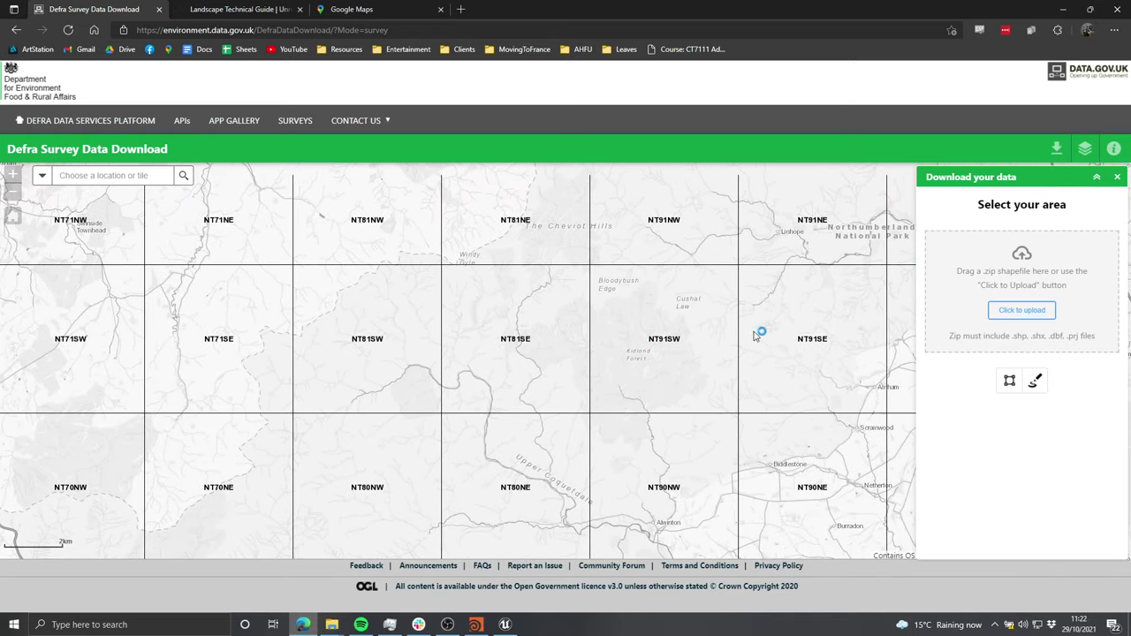
pyautogui.click(1009, 381)
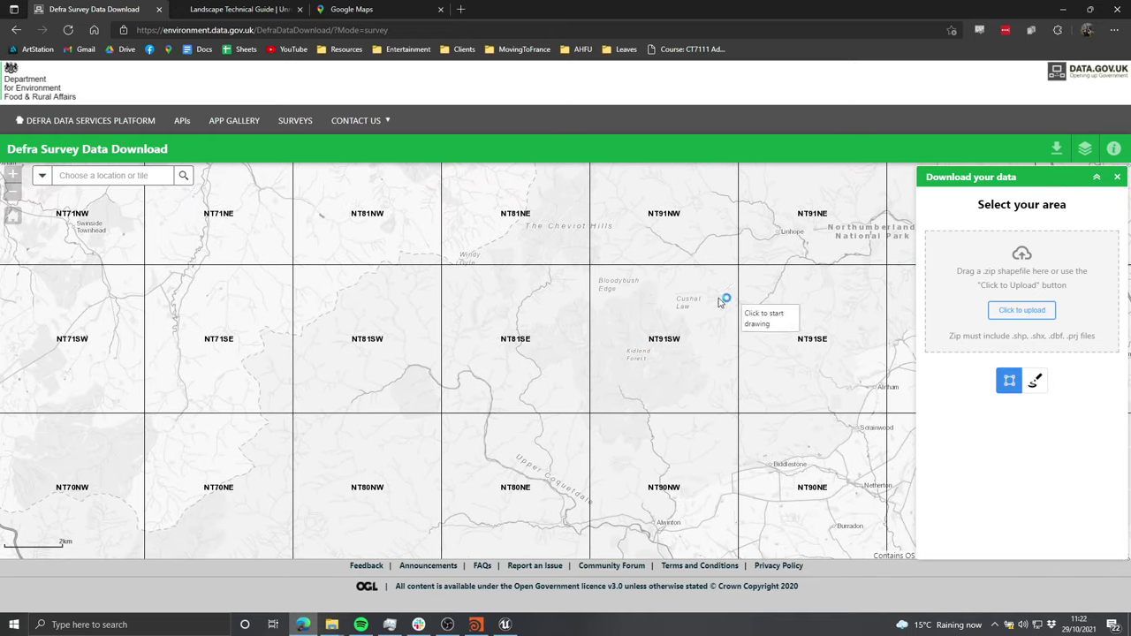
pyautogui.click(412, 243)
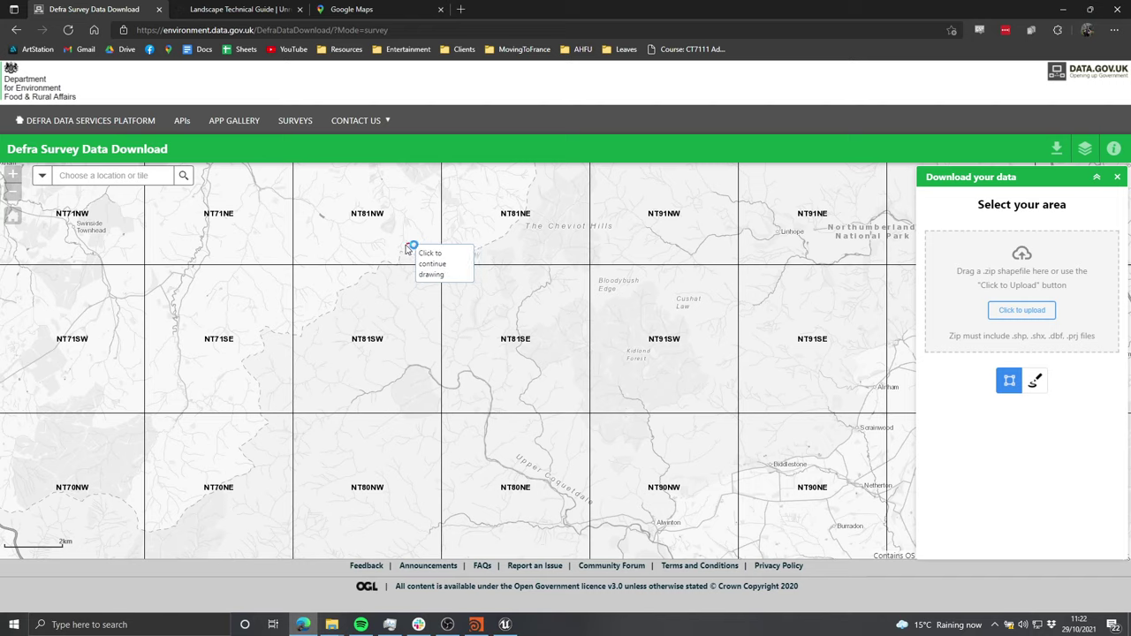
pyautogui.doubleClick(429, 244)
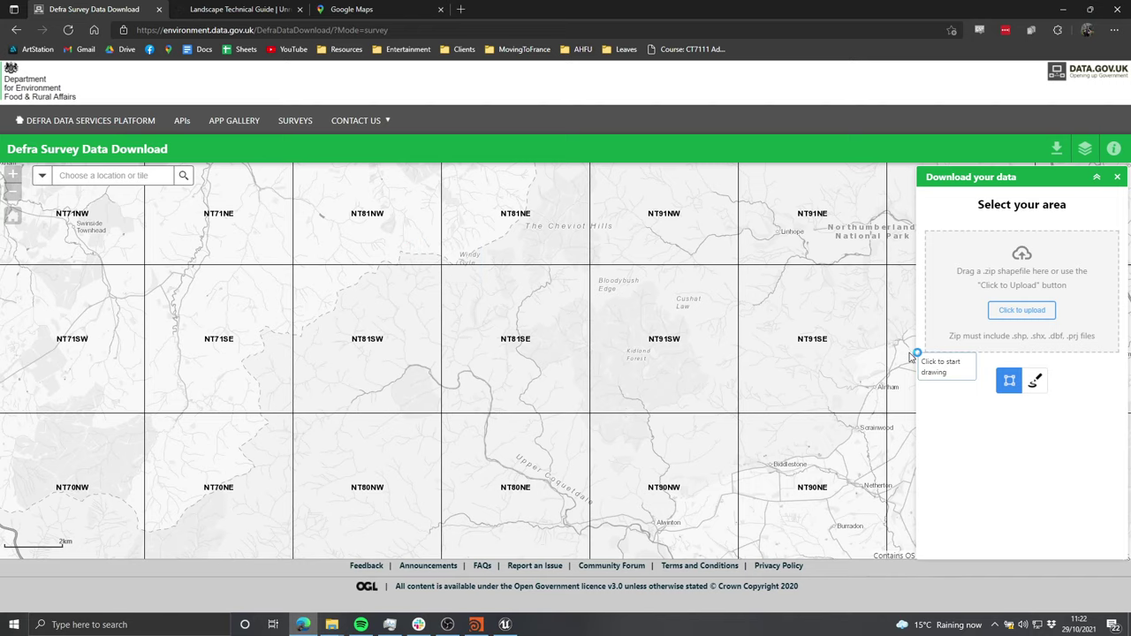
pyautogui.click(1118, 179)
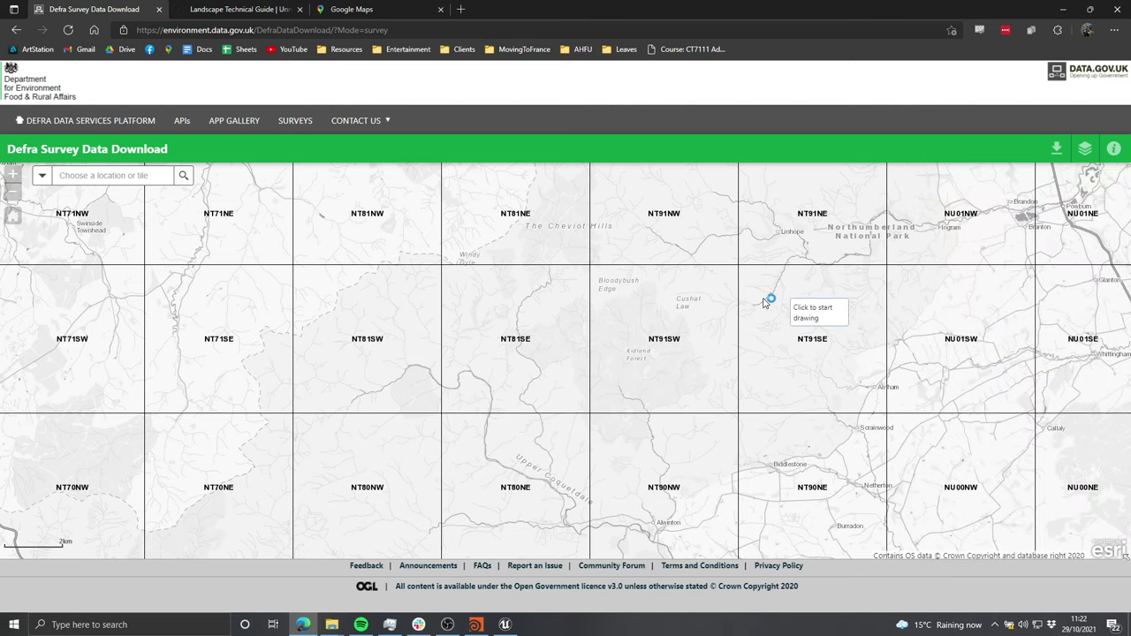
pyautogui.click(1057, 151)
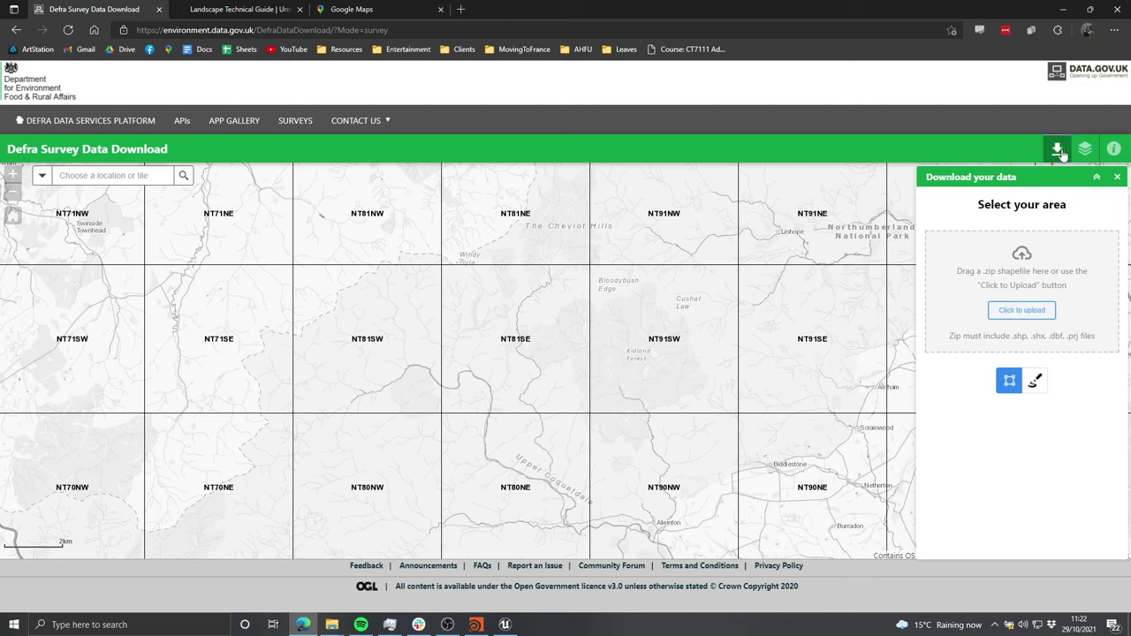
# Step: Draw a four-cornered polygon around tile NT81SE that overlaps its neighbouring tiles, and get the available tiles for that area
pyautogui.click(1021, 388)
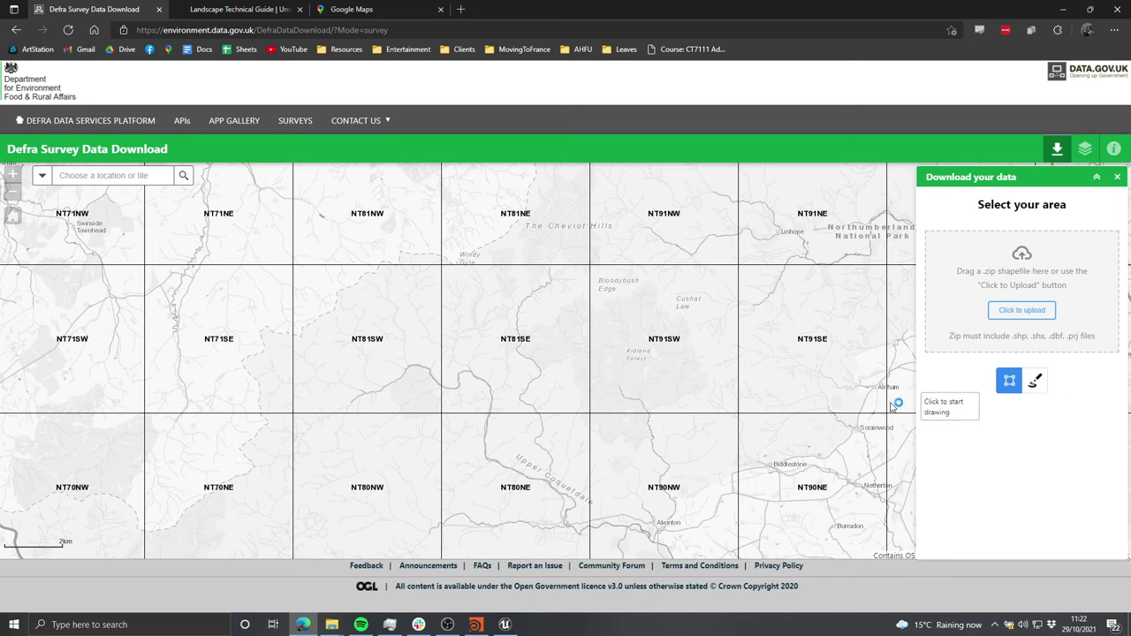
pyautogui.click(411, 240)
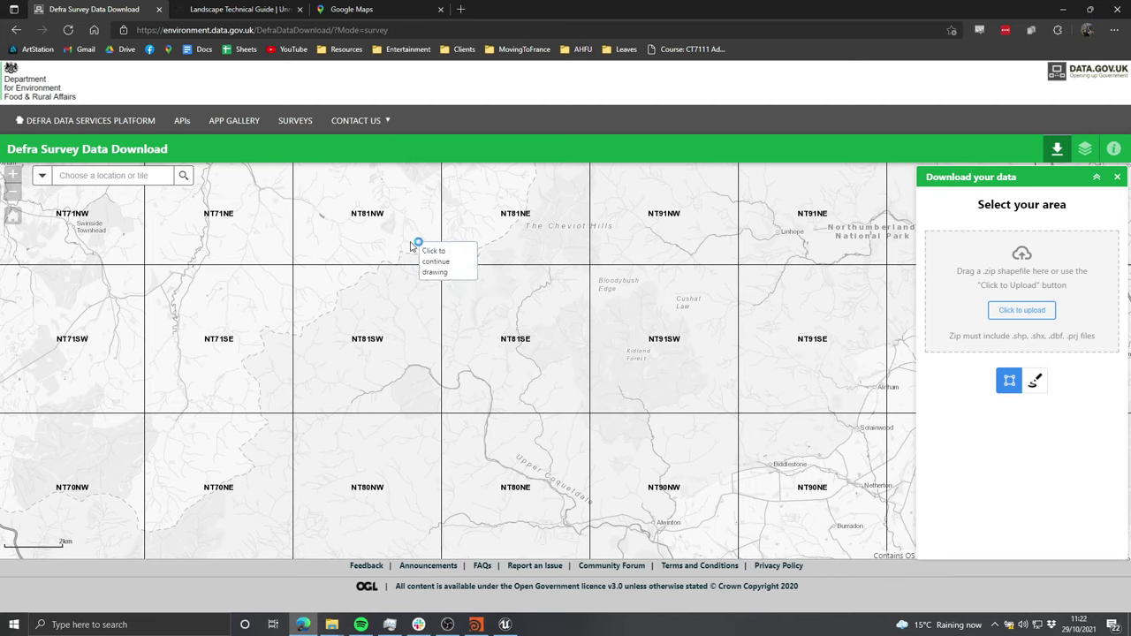
pyautogui.click(630, 241)
pyautogui.click(629, 459)
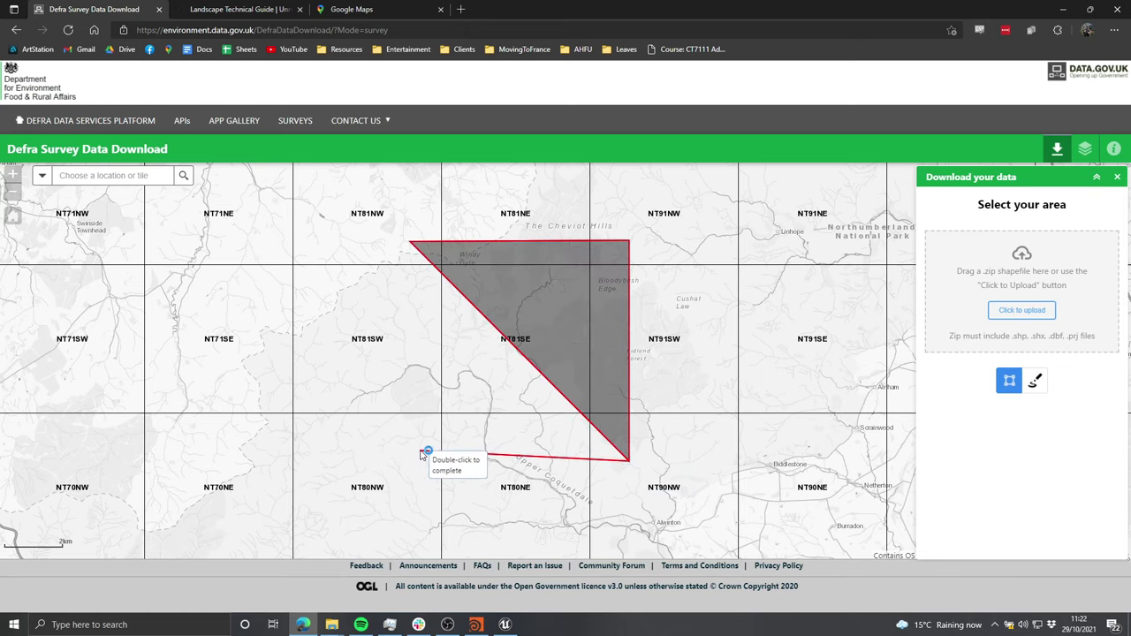
pyautogui.doubleClick(423, 453)
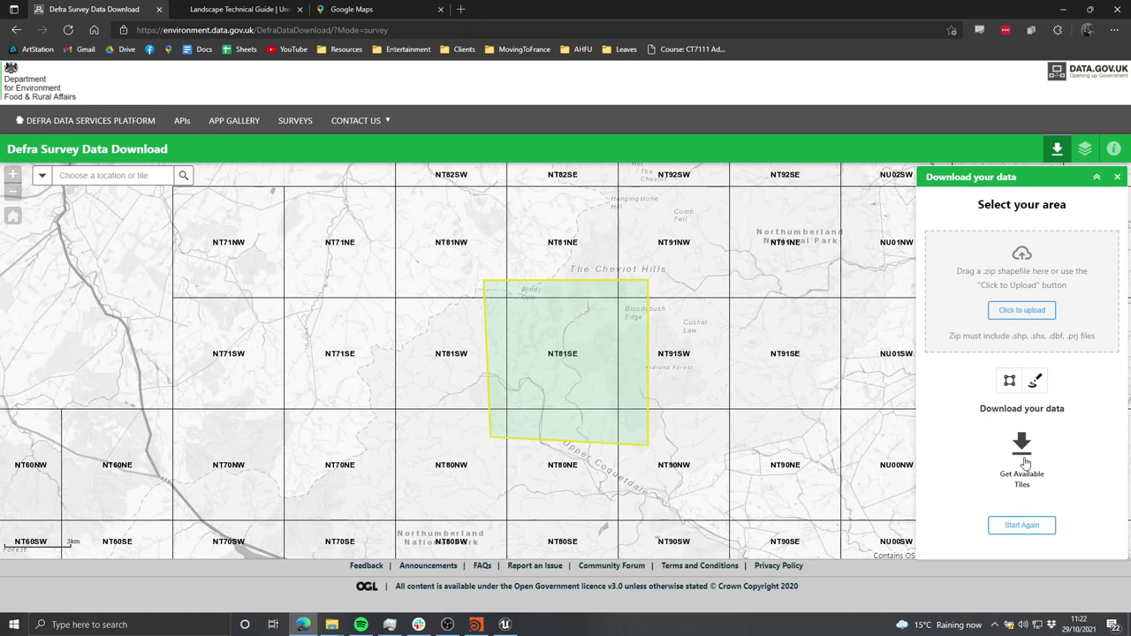
pyautogui.click(1018, 474)
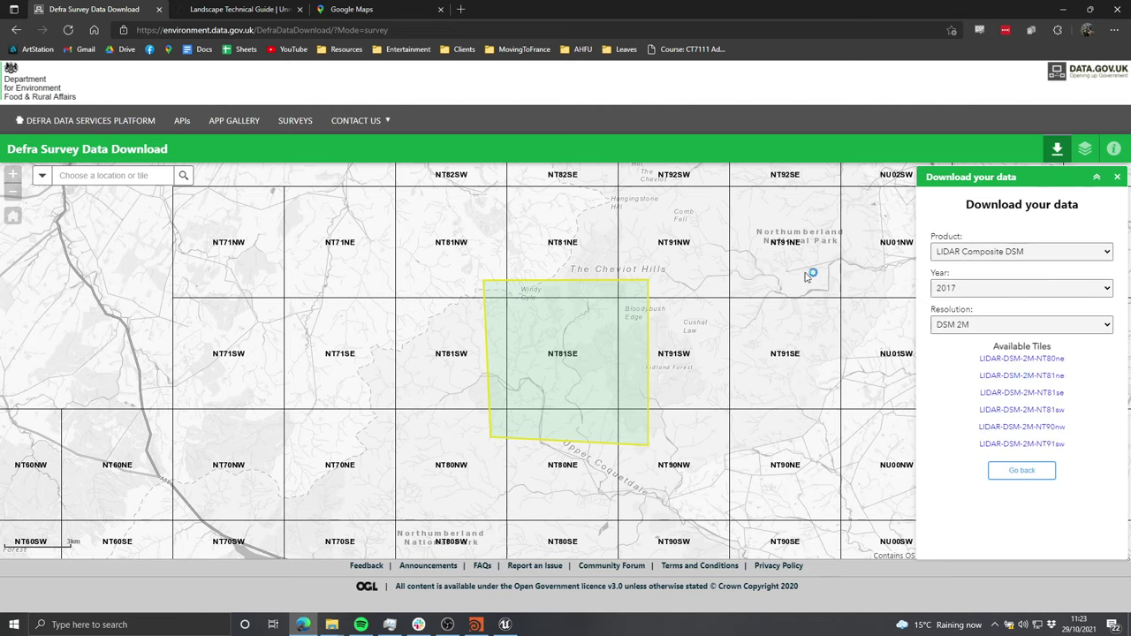
# Step: Set the download product to LIDAR Composite DTM with the DTM 1M resolution
pyautogui.click(1076, 256)
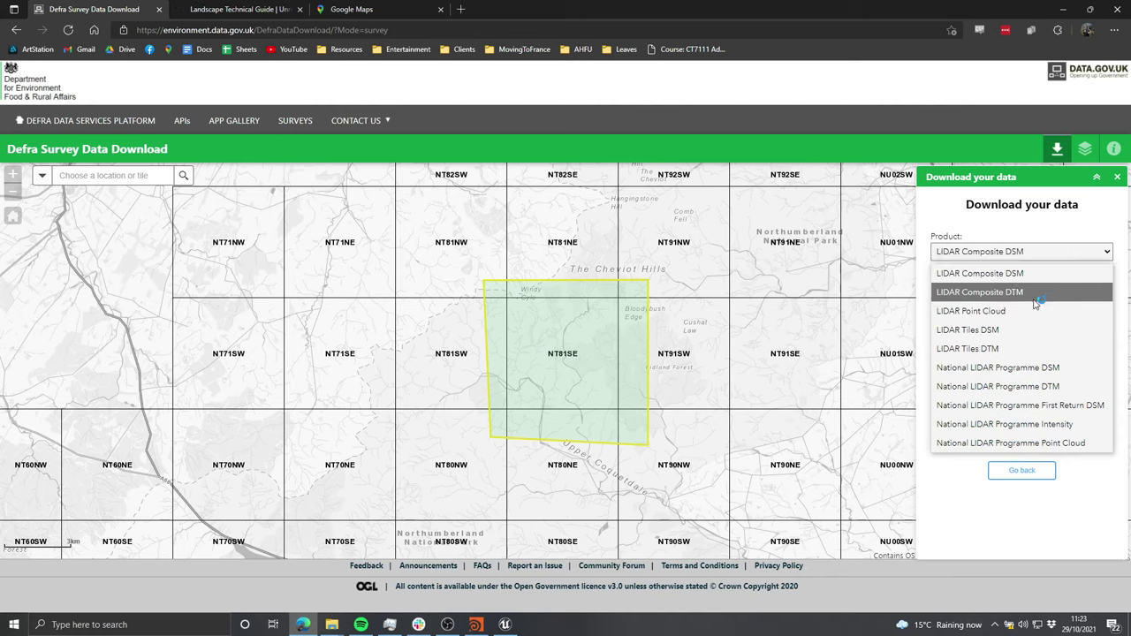
pyautogui.click(973, 290)
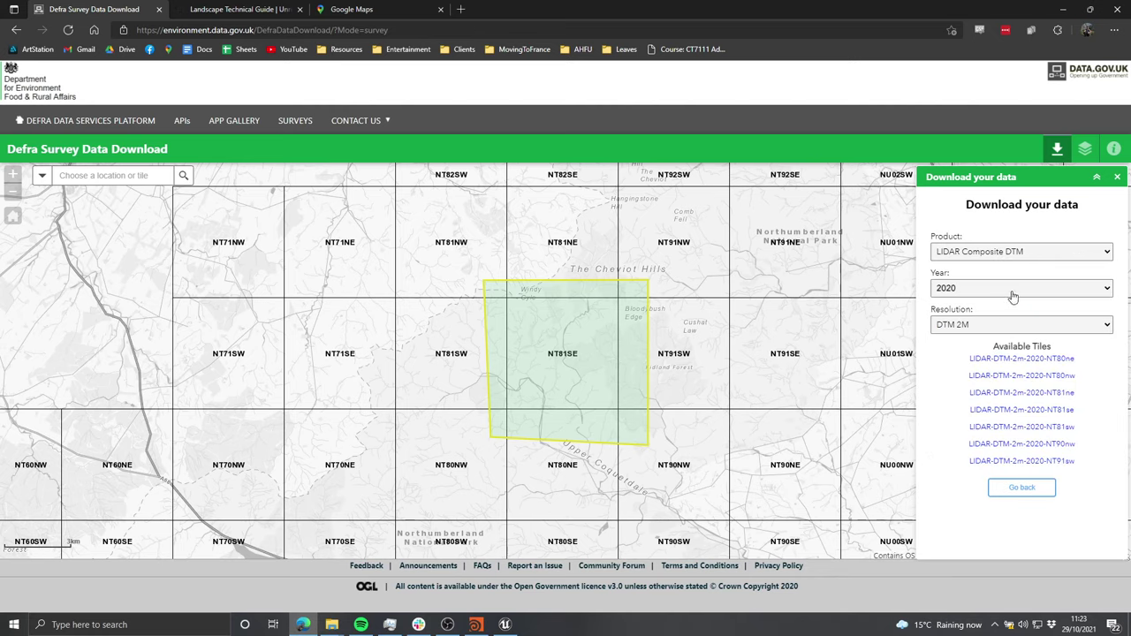
pyautogui.click(972, 324)
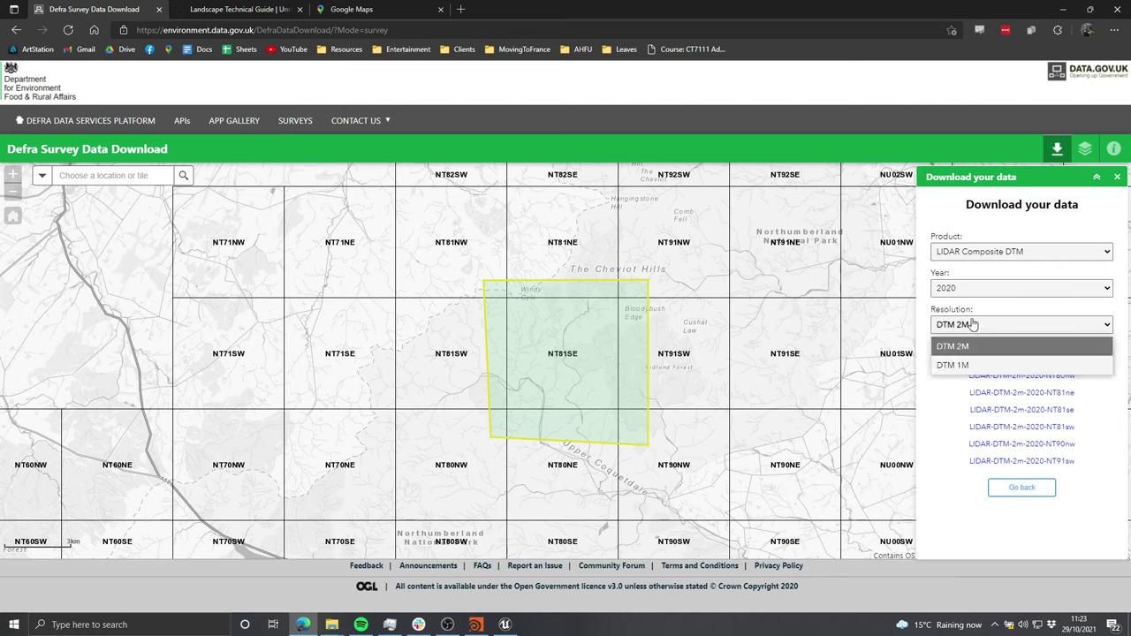
pyautogui.click(963, 361)
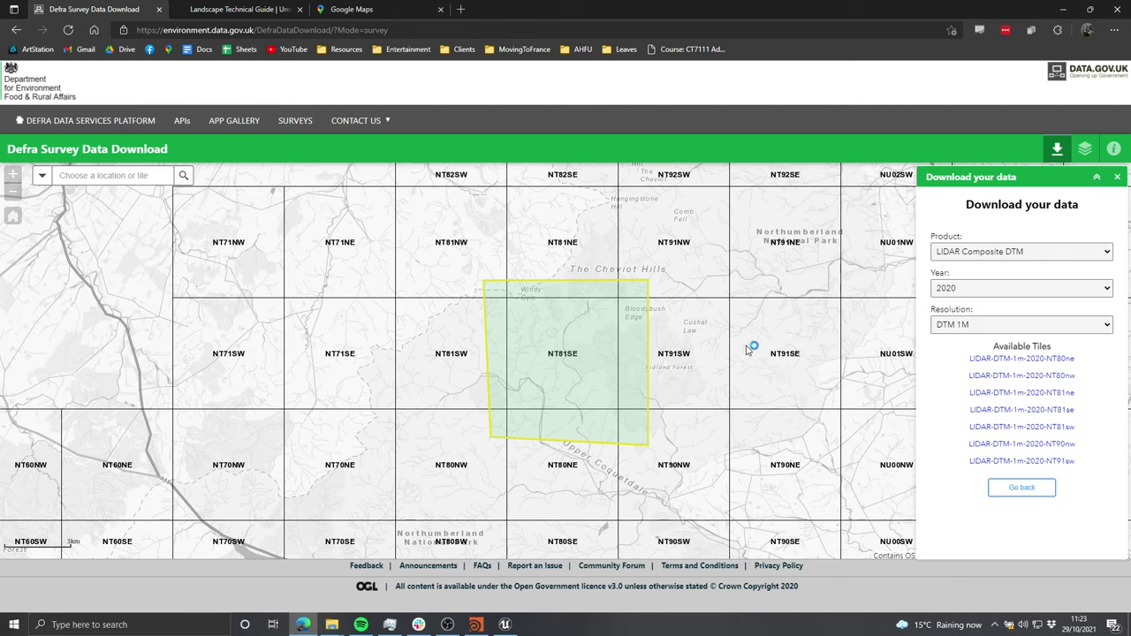
# Step: Download the tile LIDAR-DTM-1m-2020-NT81se and open the Downloads folder that receives it
pyautogui.click(1025, 366)
pyautogui.click(1055, 411)
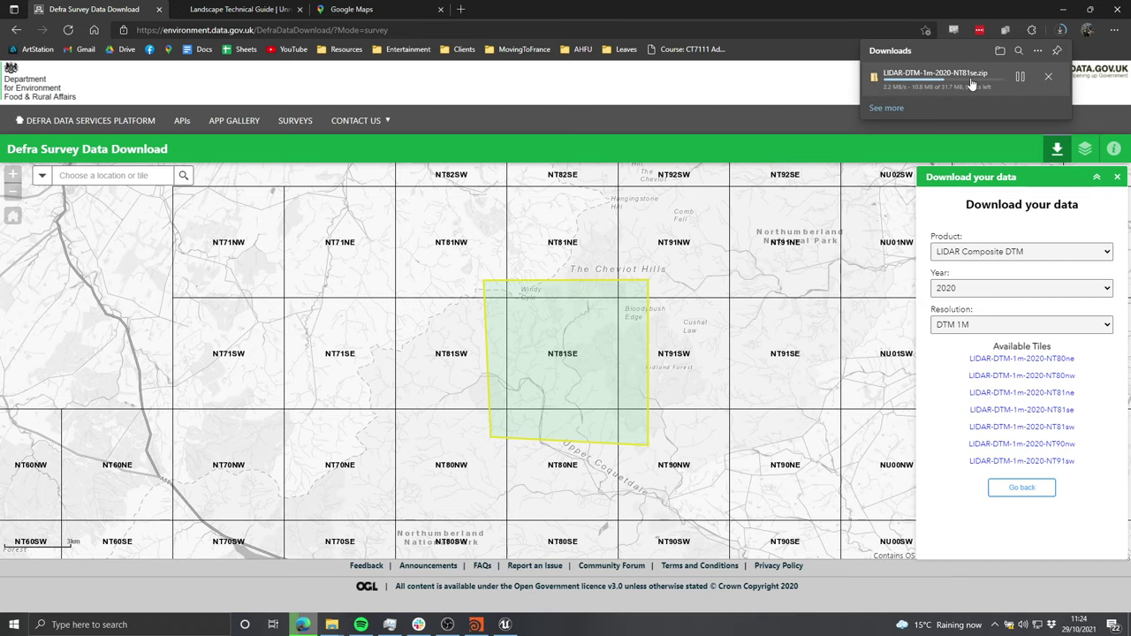
pyautogui.click(1000, 51)
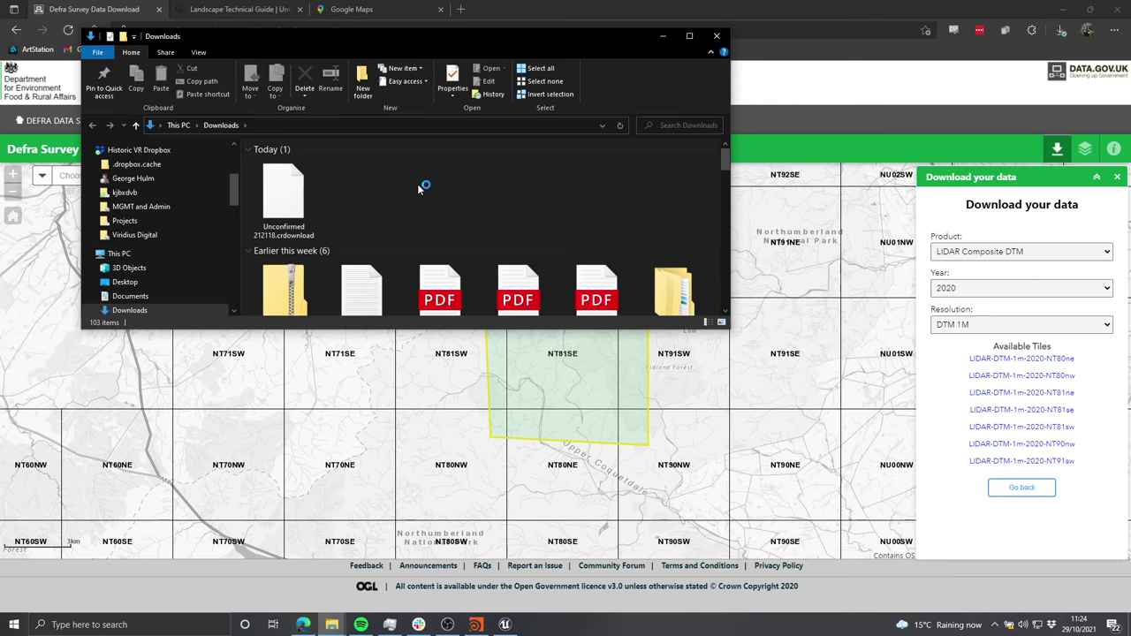
# Step: Extract LIDAR-DTM-1m-2020-NT81se.zip into its own folder in Downloads with 7-Zip and open the extracted folder
pyautogui.rightClick(294, 197)
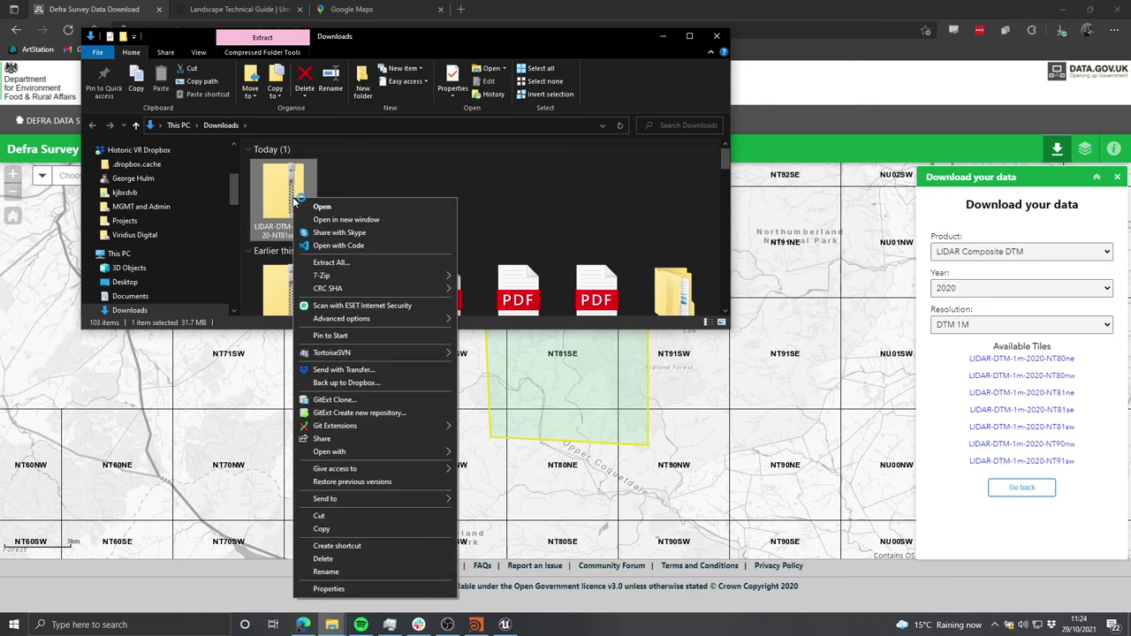
pyautogui.moveTo(391, 276)
pyautogui.click(566, 328)
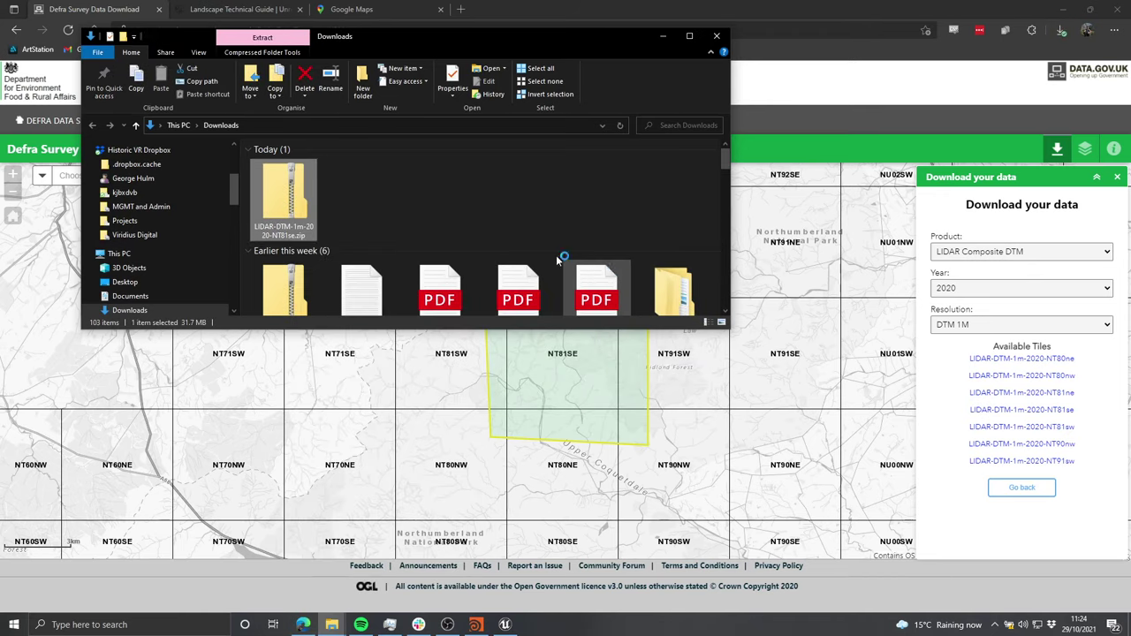
pyautogui.doubleClick(392, 198)
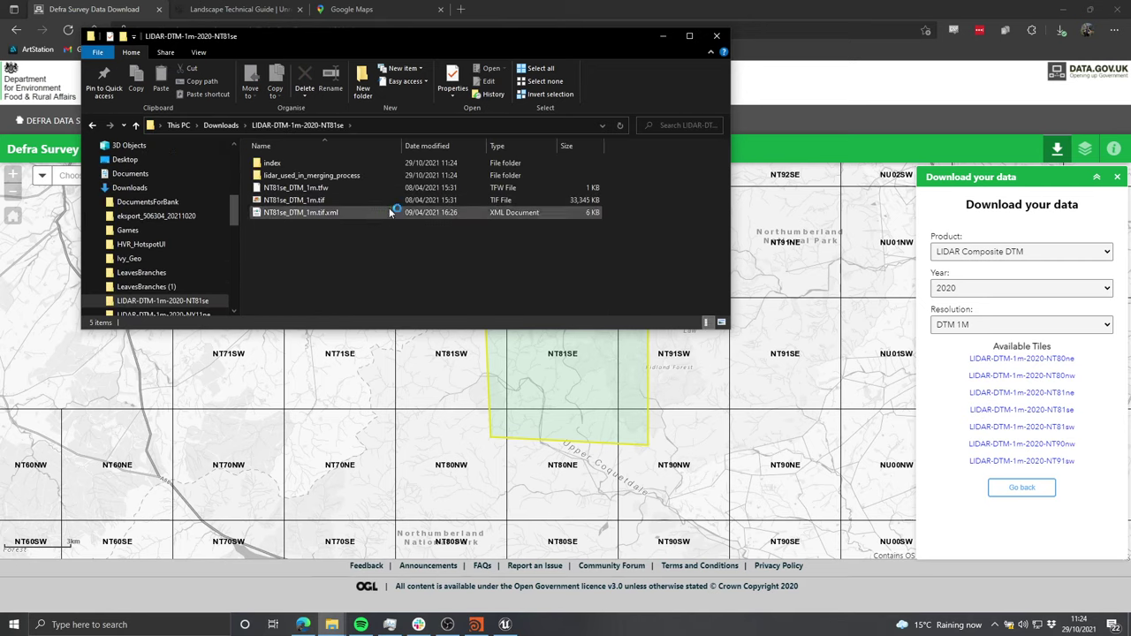
# Step: Examine the lidar_used_in_merging_process and index folders, and identify the terrain image NT81se_DTM_1m.tif in the extracted folder
pyautogui.doubleClick(319, 176)
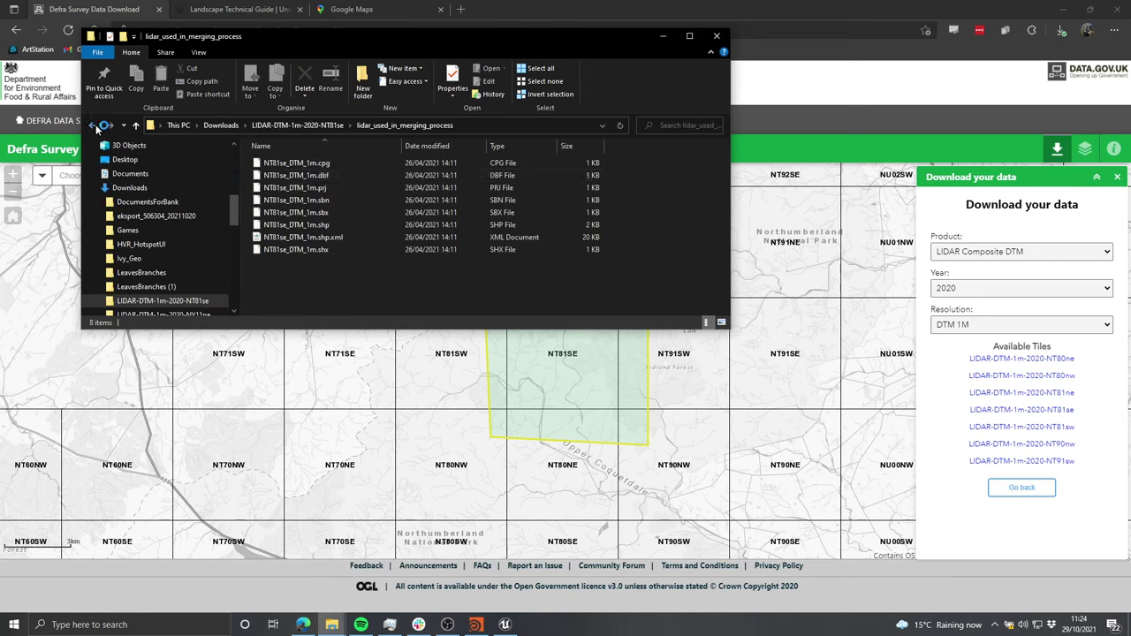
pyautogui.click(94, 126)
pyautogui.moveTo(388, 270); pyautogui.dragTo(284, 166)
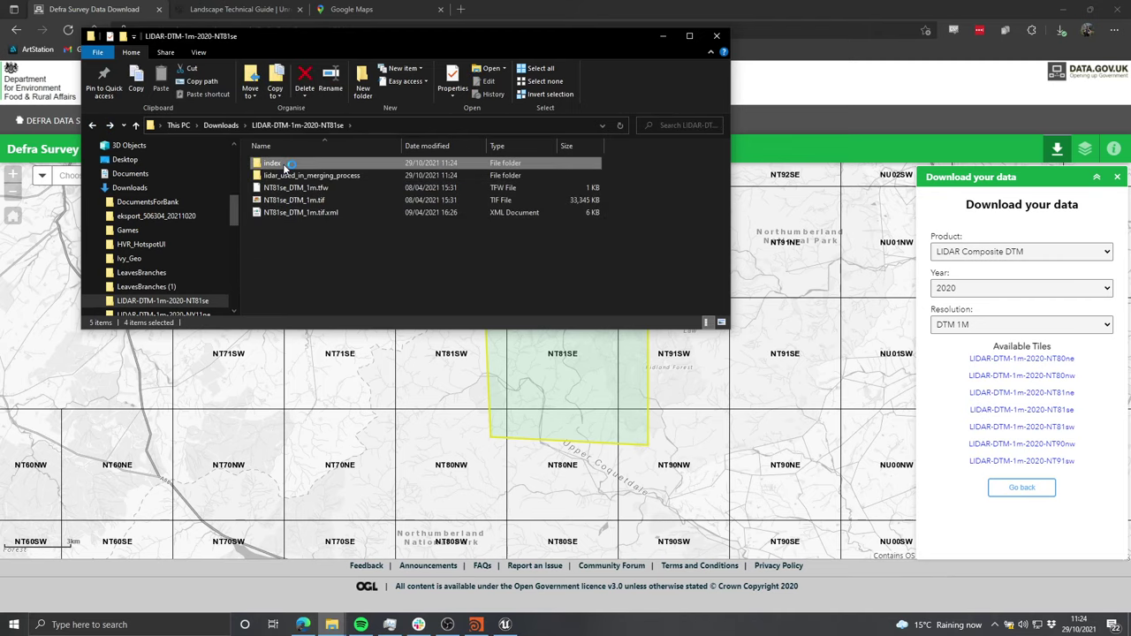
pyautogui.doubleClick(285, 168)
pyautogui.click(94, 126)
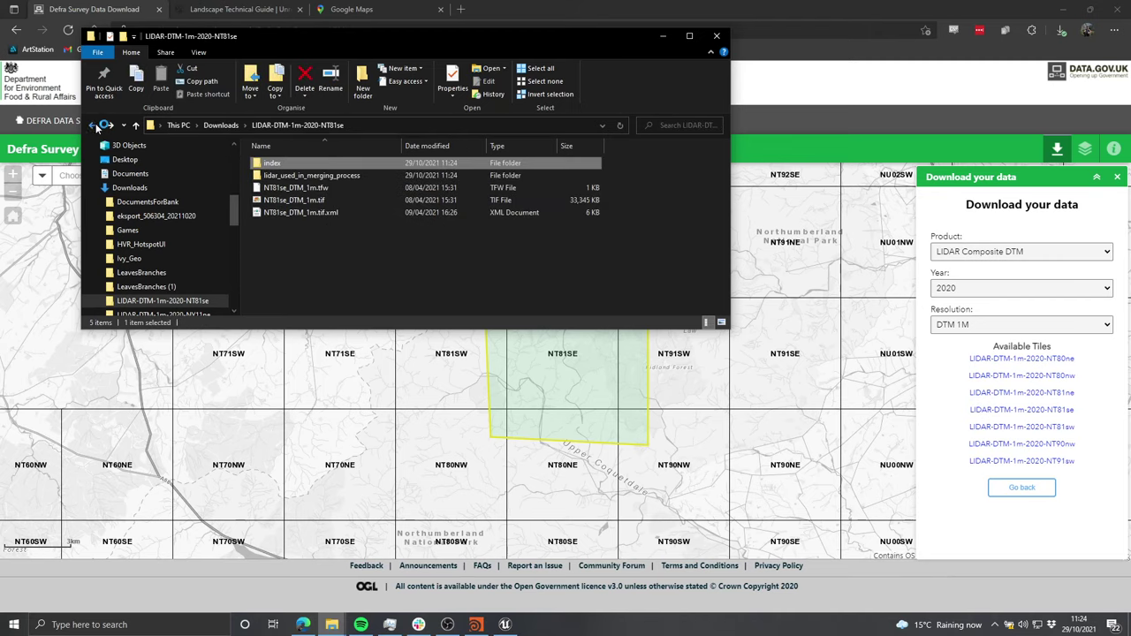
pyautogui.click(377, 251)
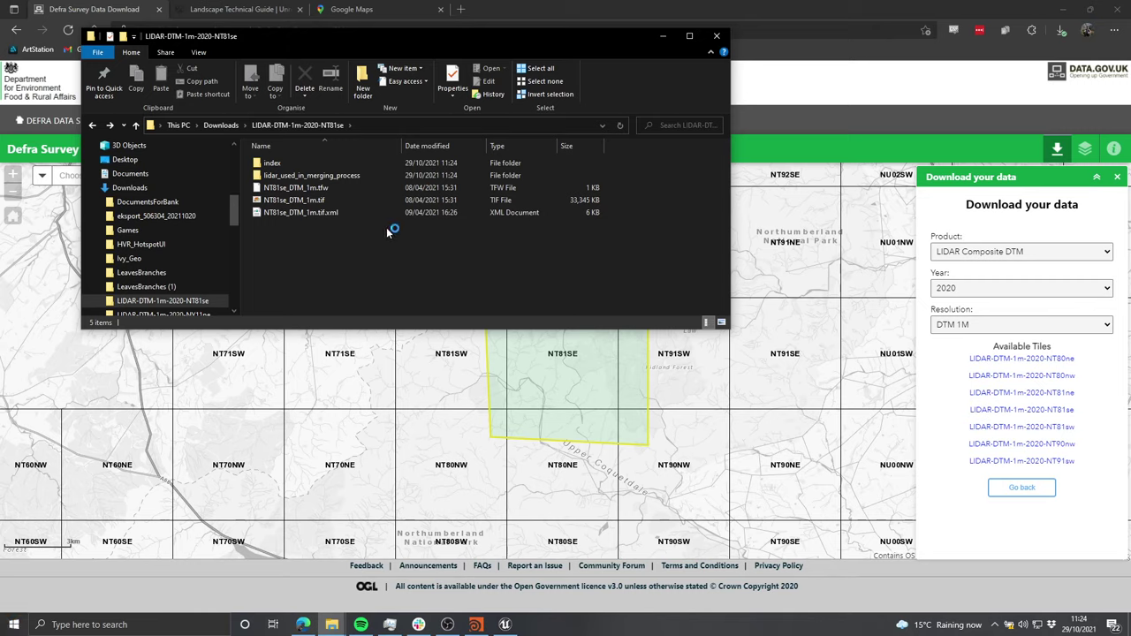
pyautogui.click(322, 200)
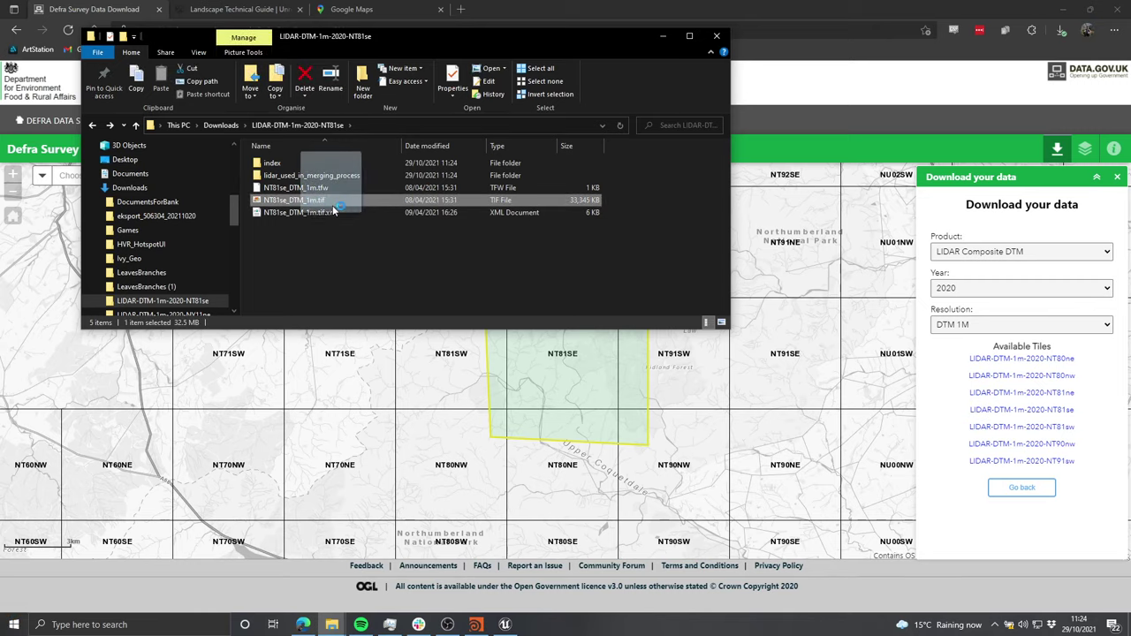
pyautogui.click(345, 225)
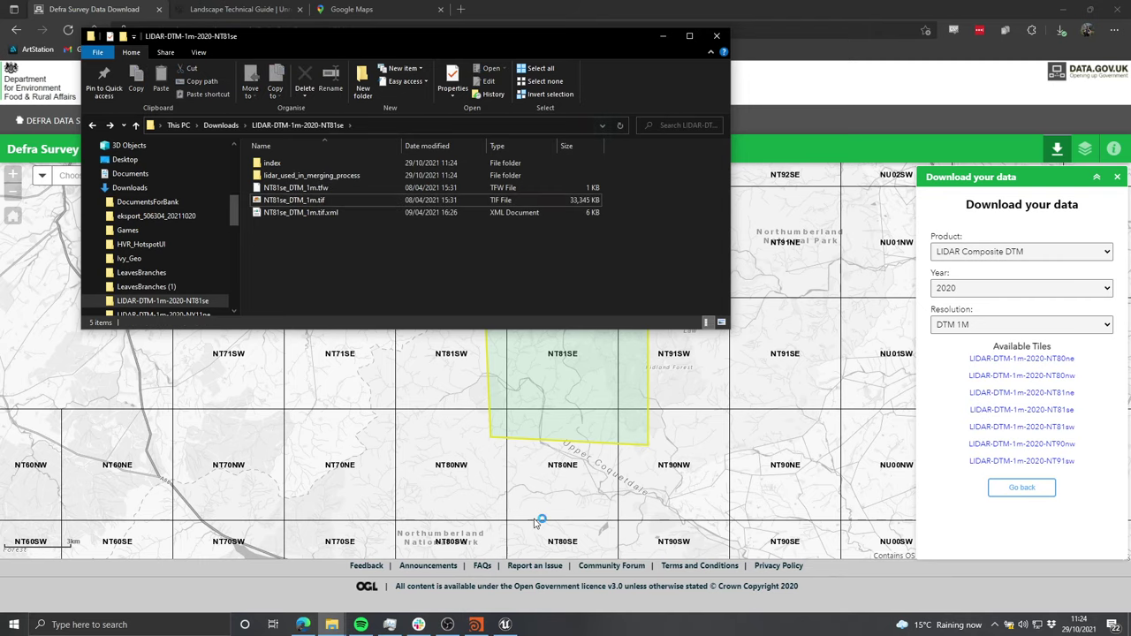
# Step: Bring up Houdini briefly, return to the browser, search the web for houdini in a new tab, and open the SideFX website
pyautogui.click(477, 624)
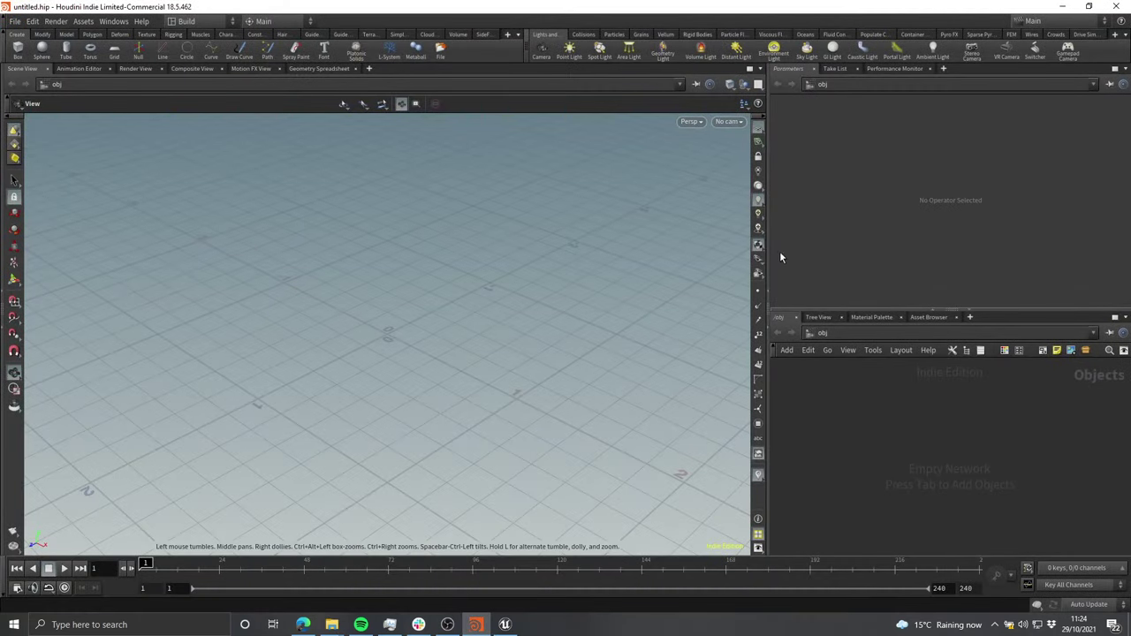
pyautogui.click(303, 624)
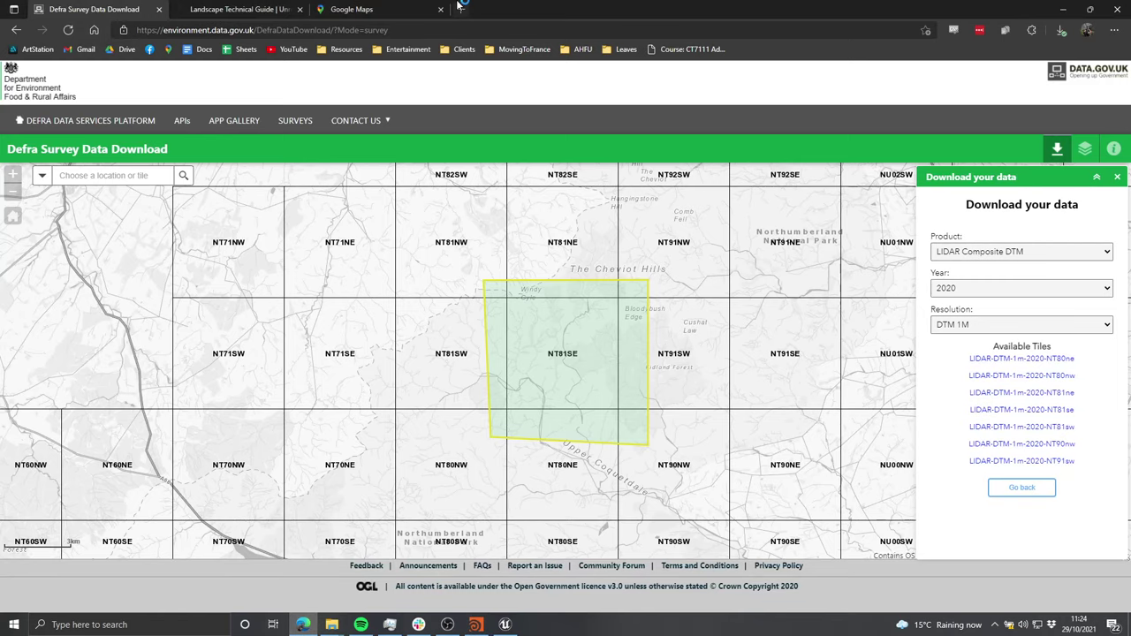
pyautogui.click(459, 8)
pyautogui.write('houdij')
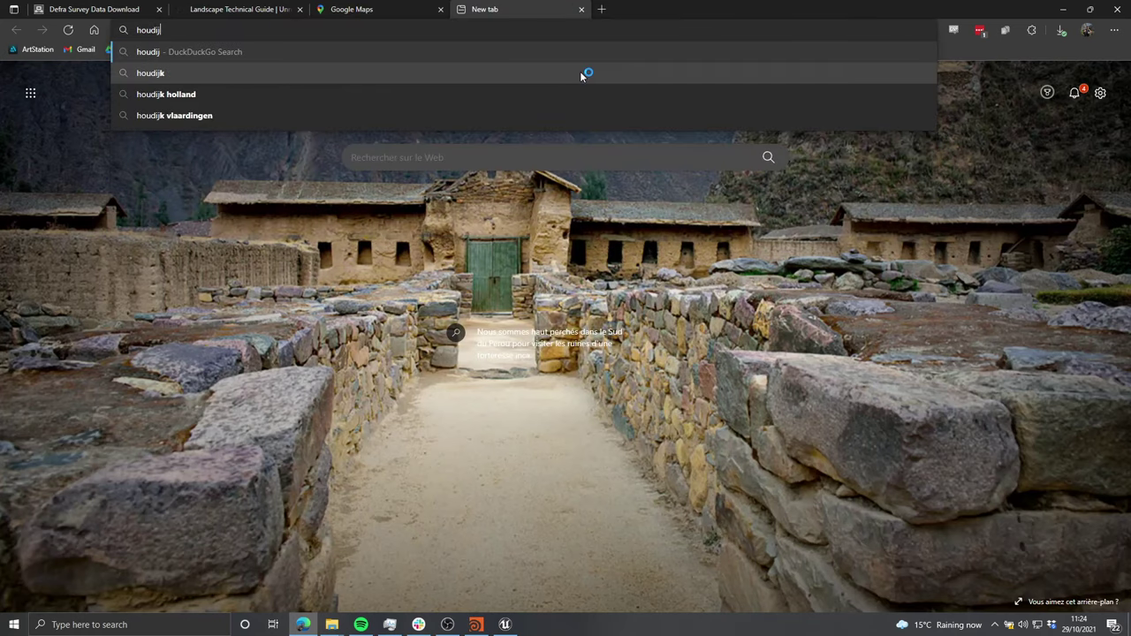
pyautogui.press('BackSpace')
pyautogui.press('BackSpace')
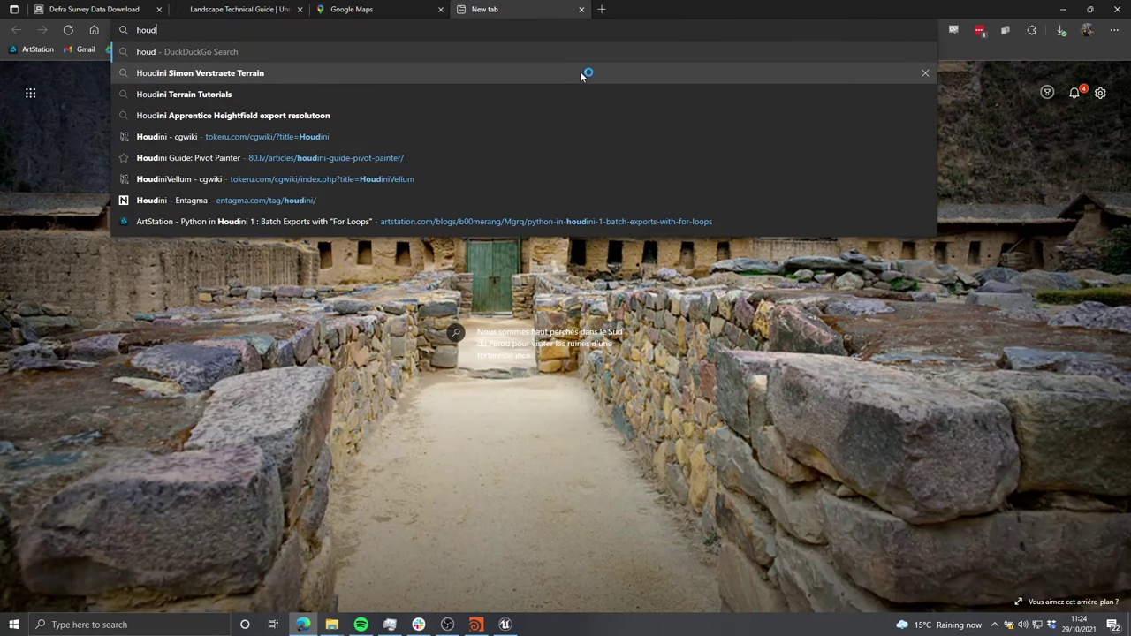
pyautogui.write('ini')
pyautogui.press('Return')
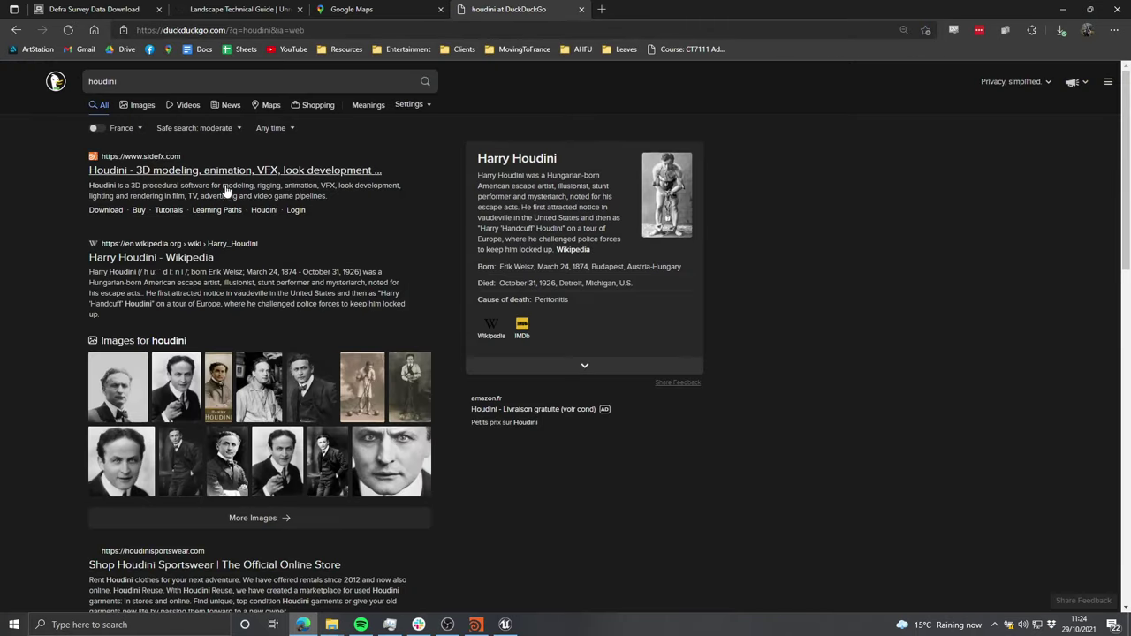
pyautogui.click(179, 170)
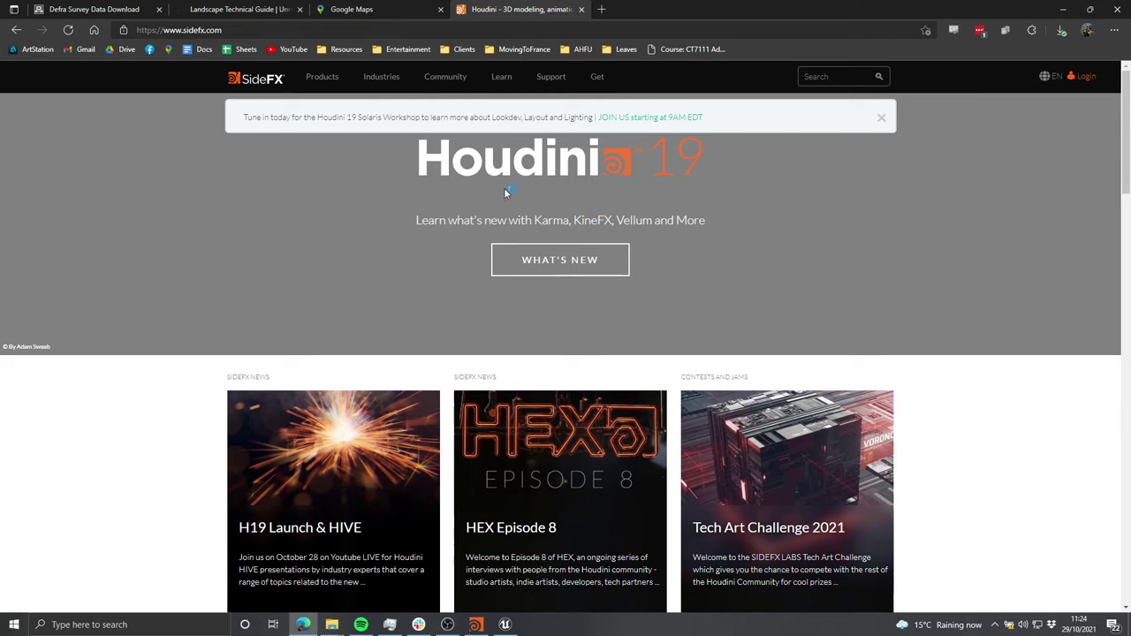
# Step: Open the SideFX page for buying Houdini and review the free Apprentice edition and the Indie edition's rental options
pyautogui.moveTo(571, 82)
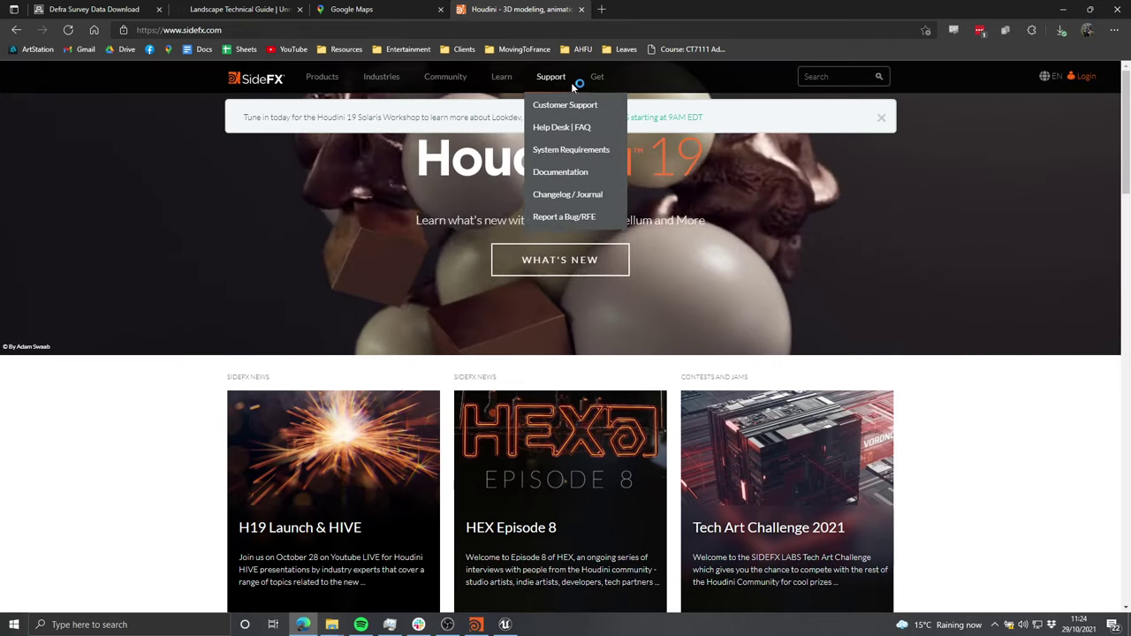
pyautogui.click(601, 106)
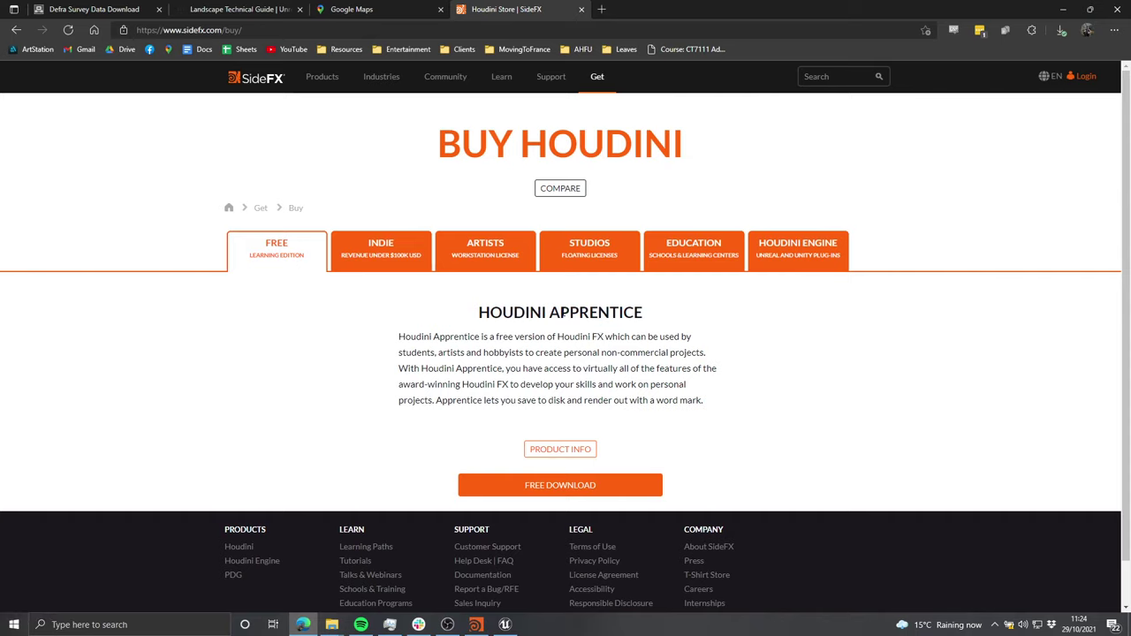
pyautogui.moveTo(656, 323); pyautogui.dragTo(571, 311)
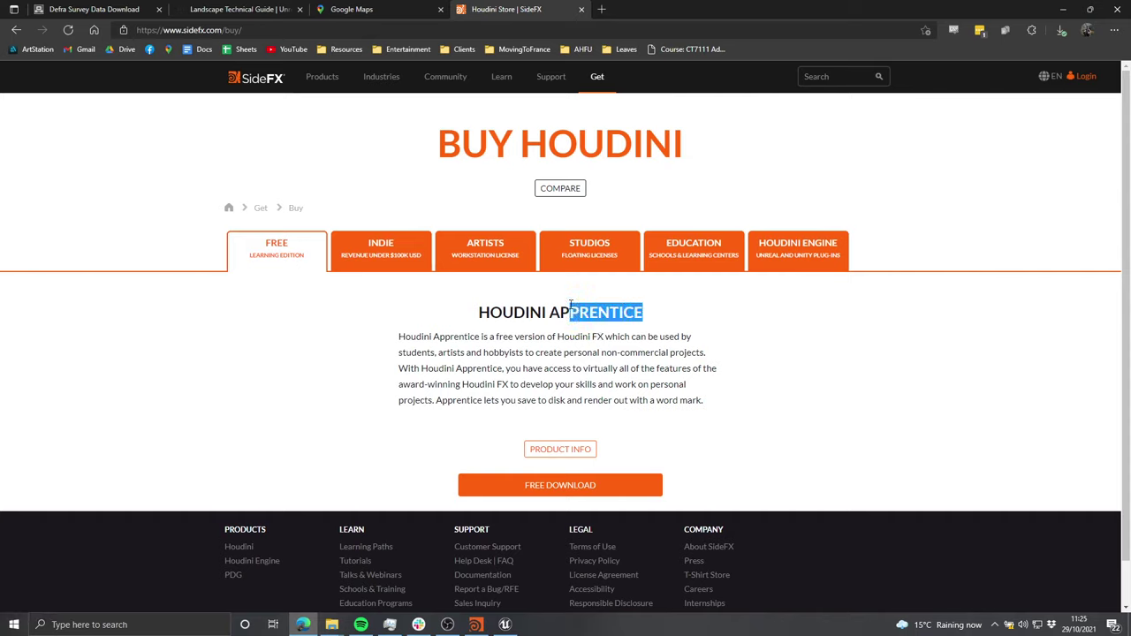
pyautogui.click(552, 306)
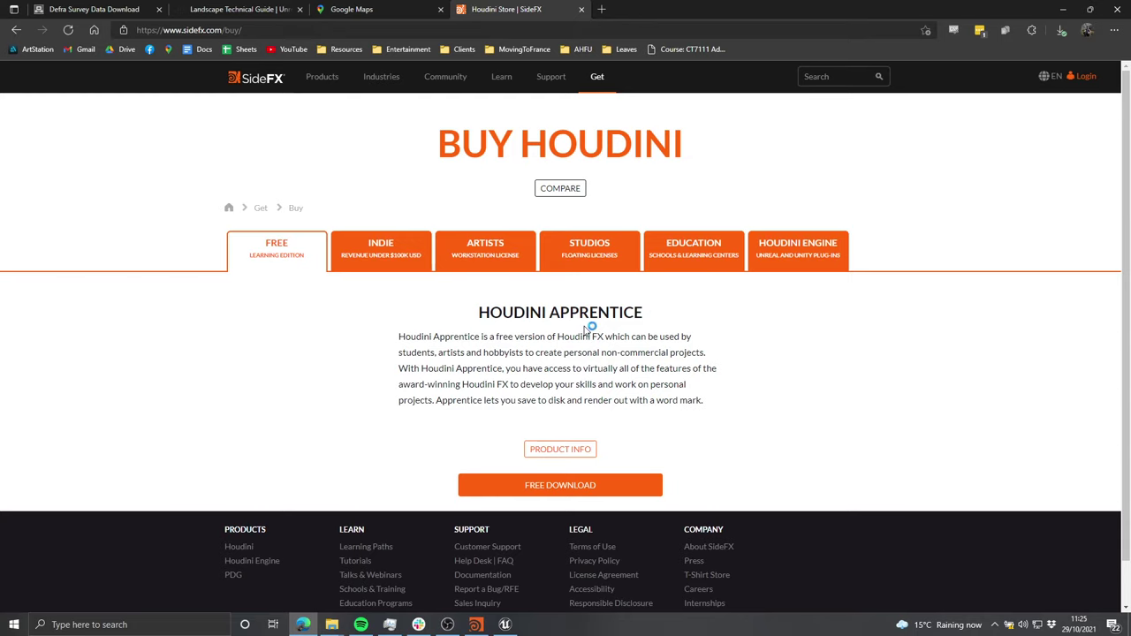
pyautogui.click(368, 256)
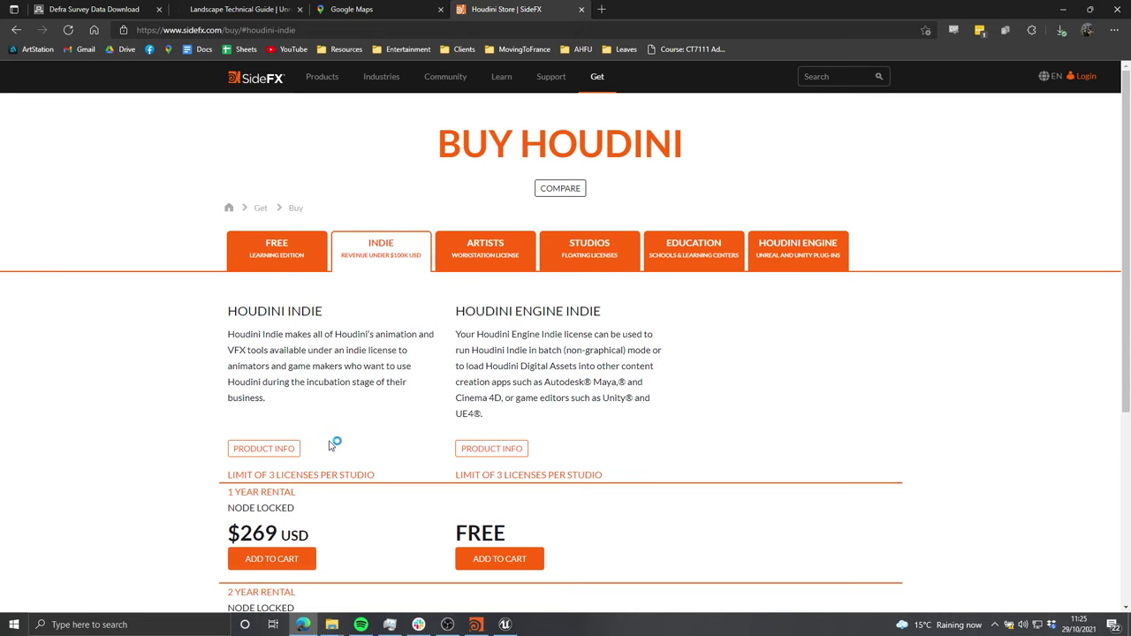
pyautogui.scroll(-1, 336, 437)
pyautogui.scroll(1, 354, 424)
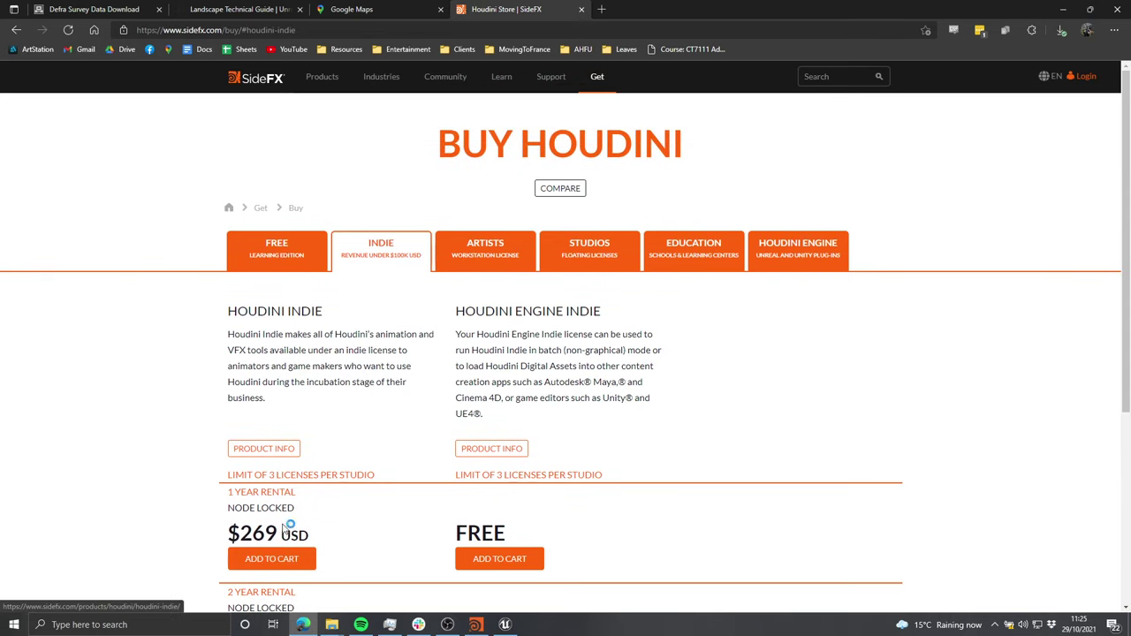
# Step: Return to the free learning edition and read through the description of Houdini Apprentice
pyautogui.click(299, 250)
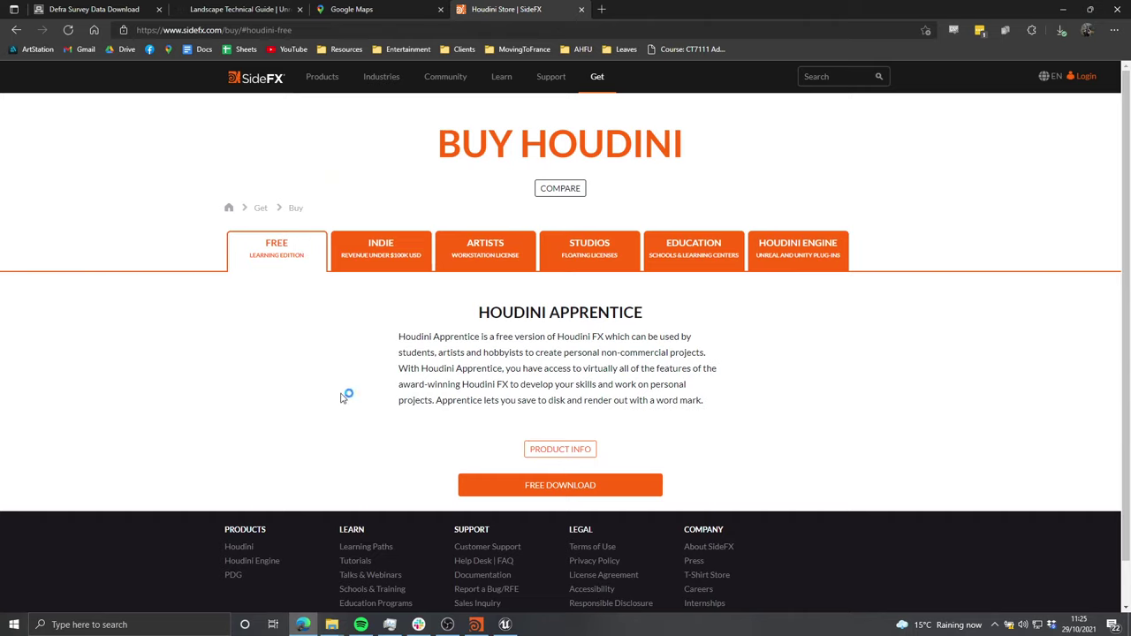
pyautogui.moveTo(466, 313); pyautogui.dragTo(677, 314)
pyautogui.click(710, 348)
pyautogui.moveTo(653, 314); pyautogui.dragTo(415, 318)
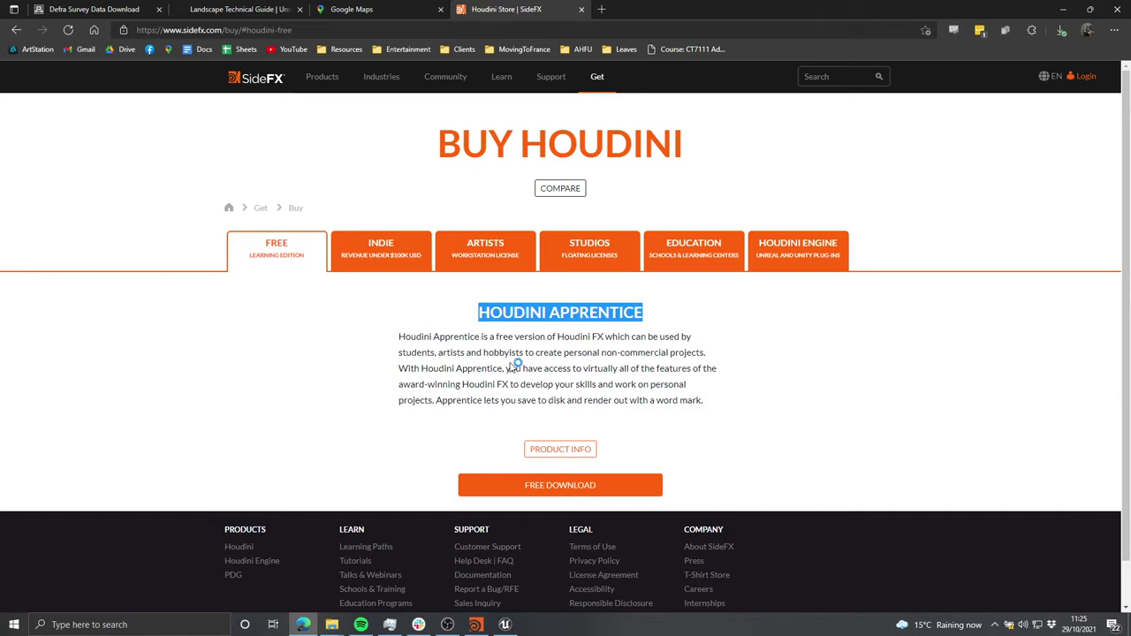
pyautogui.click(525, 367)
pyautogui.moveTo(644, 319); pyautogui.dragTo(563, 318)
pyautogui.click(604, 336)
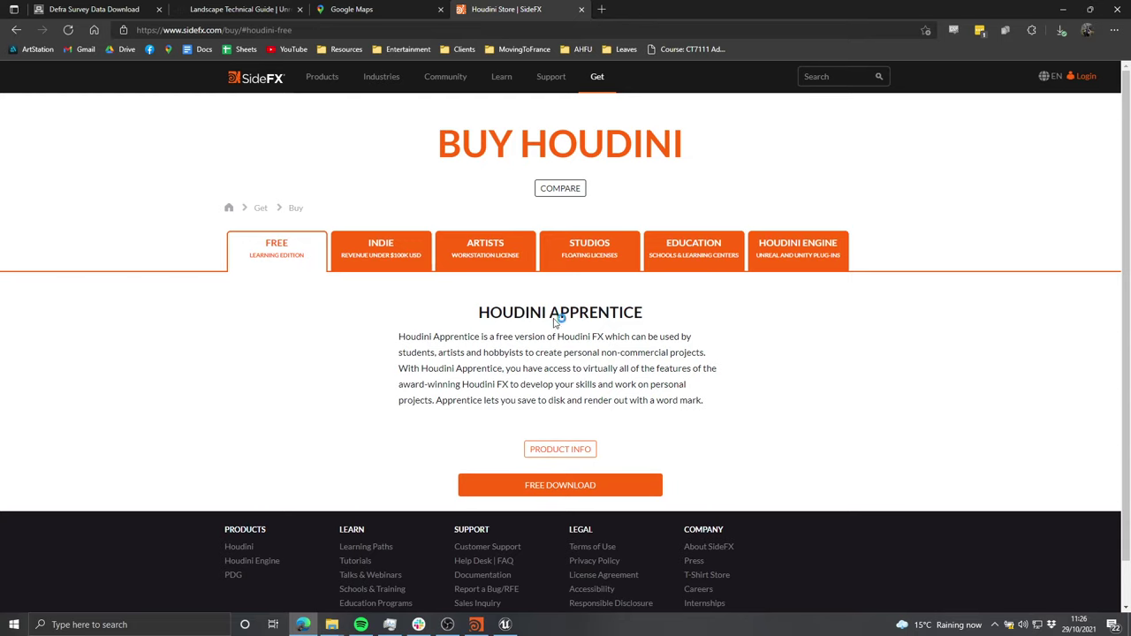
# Step: Check the Indie edition's one-year and two-year rental prices again, and go back to the free edition
pyautogui.click(415, 258)
pyautogui.scroll(-1, 369, 423)
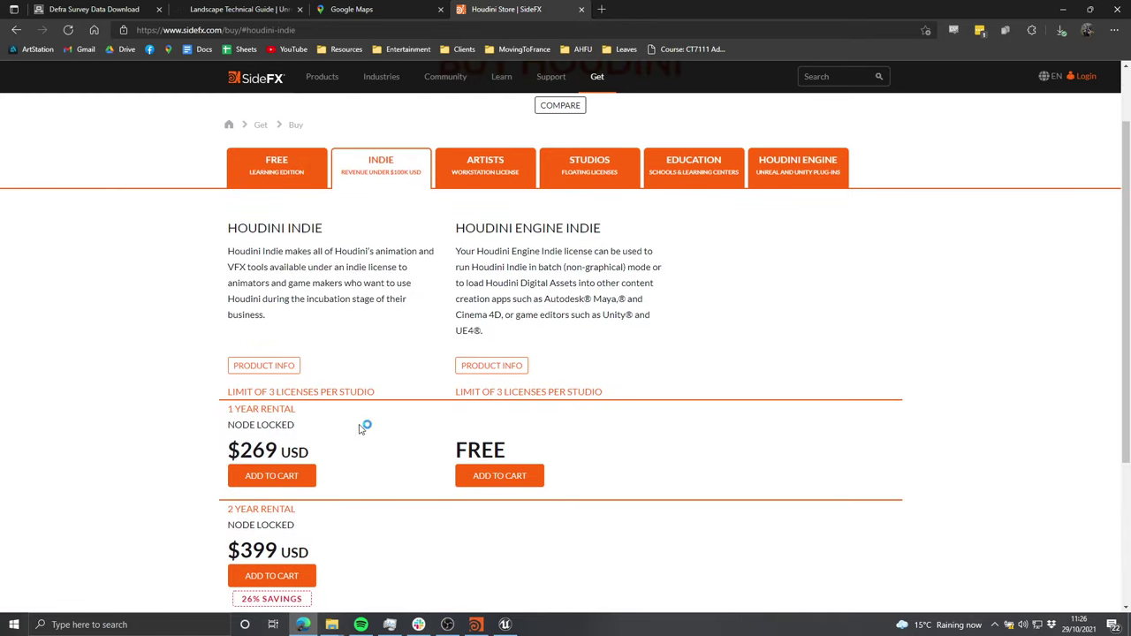
pyautogui.scroll(1, 299, 270)
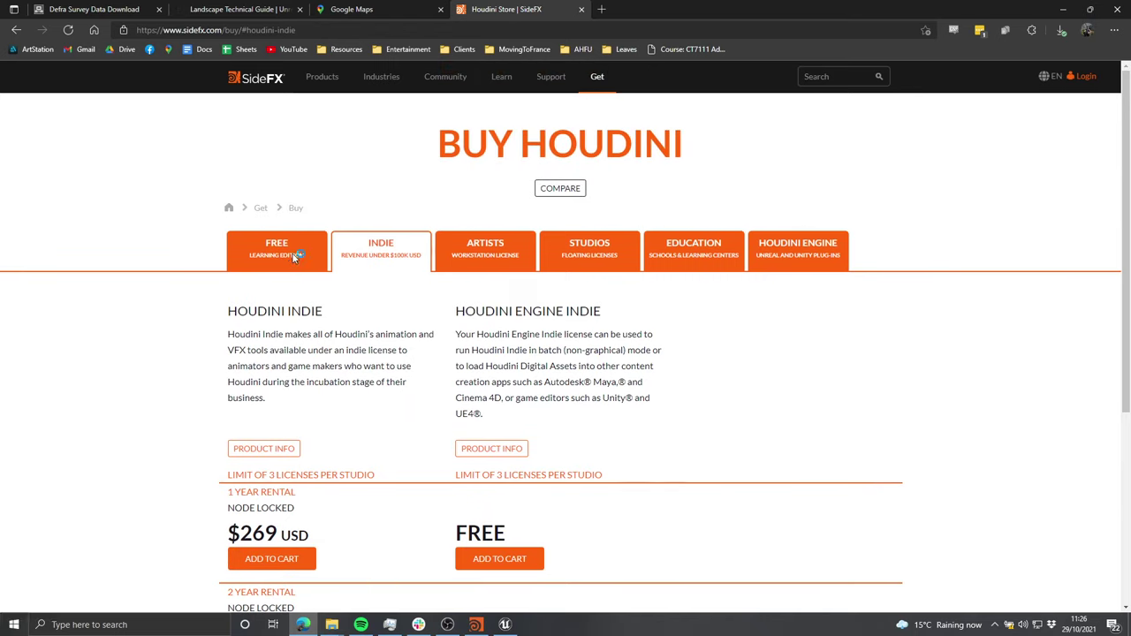
pyautogui.click(296, 257)
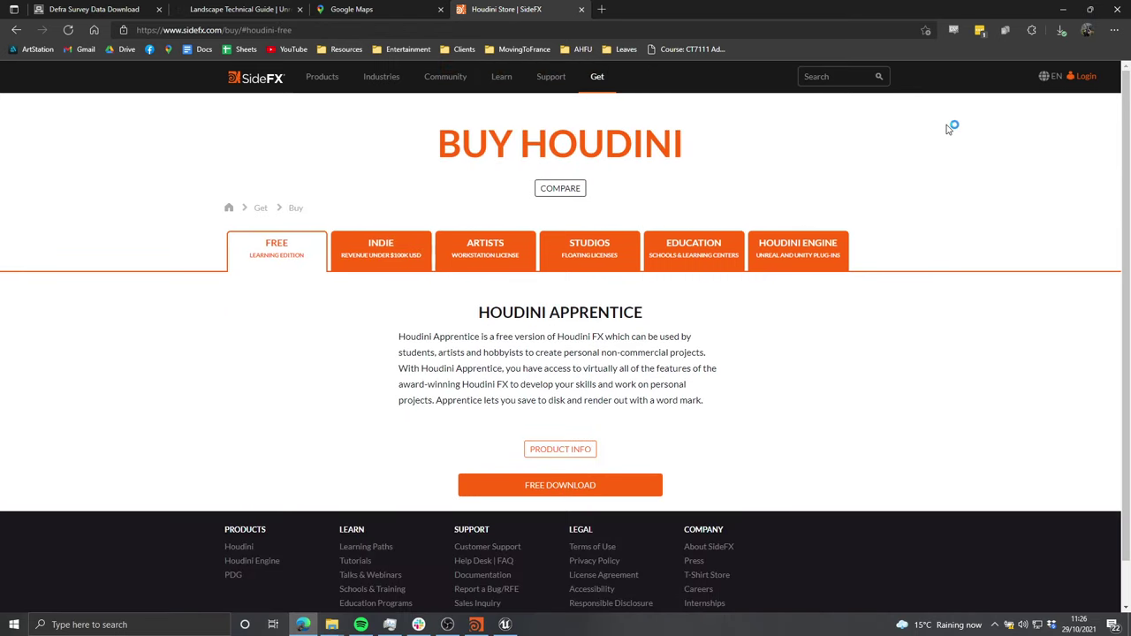
# Step: Switch to Houdini, enlarge the network editor pane, and hide the shelf tools and the scene view's selection and transform toolbar
pyautogui.click(1061, 9)
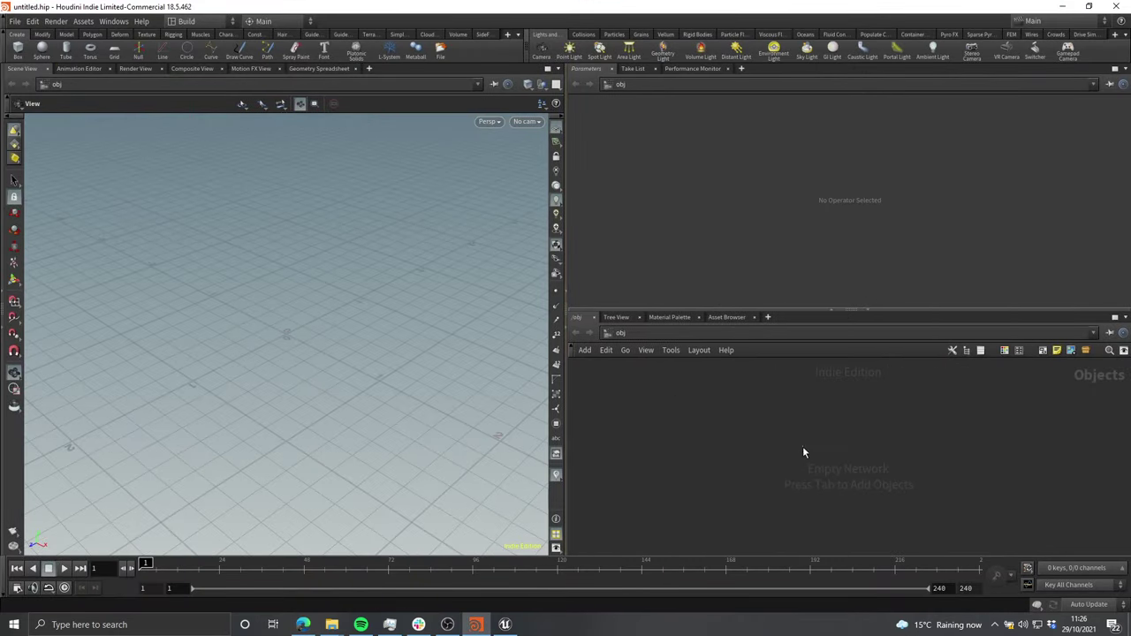
pyautogui.moveTo(841, 309); pyautogui.dragTo(809, 252)
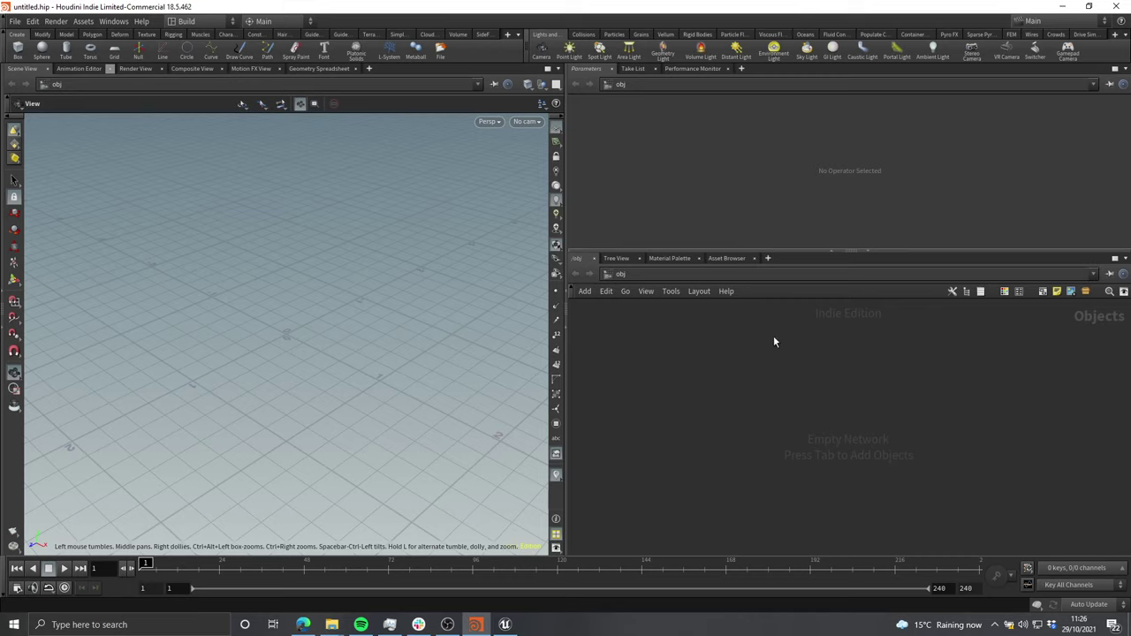
pyautogui.click(5, 49)
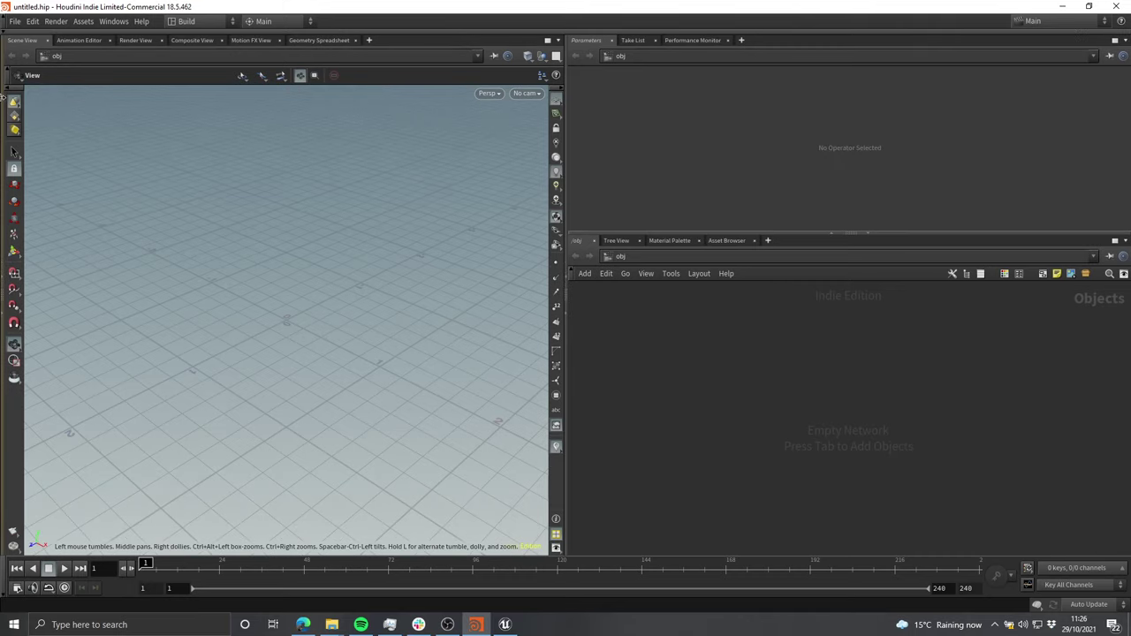
pyautogui.click(2, 460)
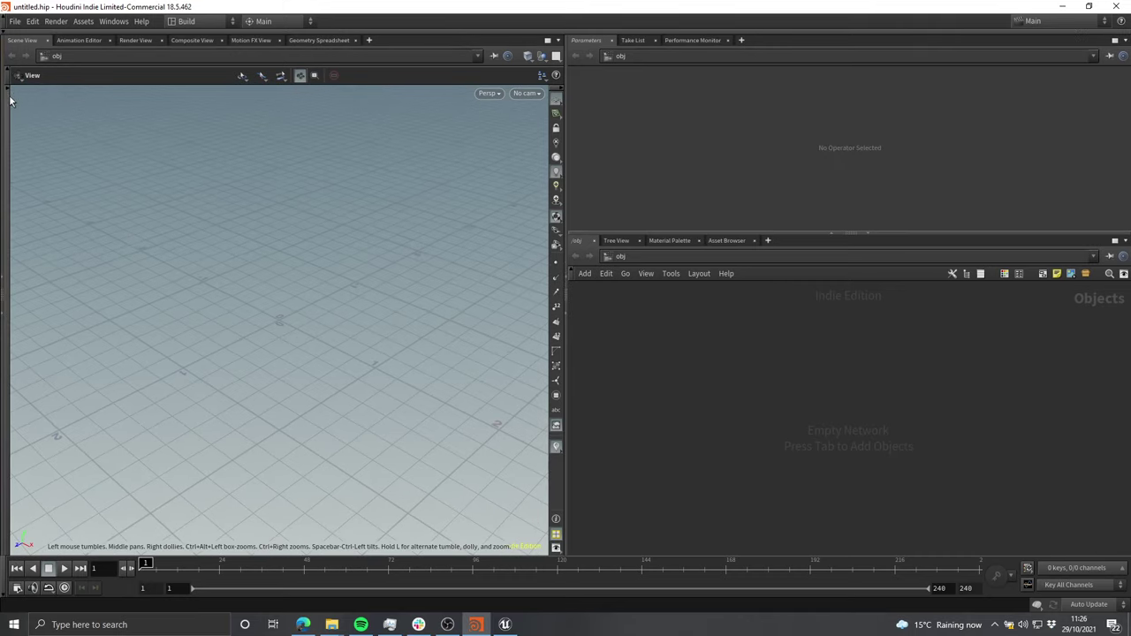
# Step: Hide the timeline playbar, widen the scene view pane, and hide its display options toolbar
pyautogui.click(4, 584)
pyautogui.click(3, 599)
pyautogui.click(4, 580)
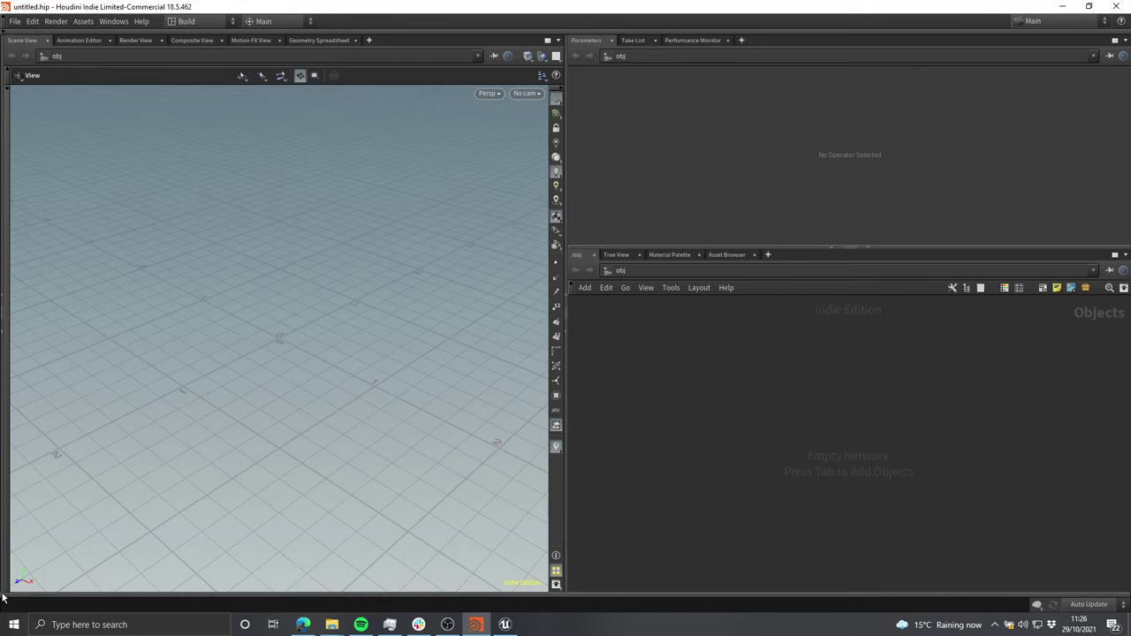
pyautogui.moveTo(566, 292); pyautogui.dragTo(609, 288)
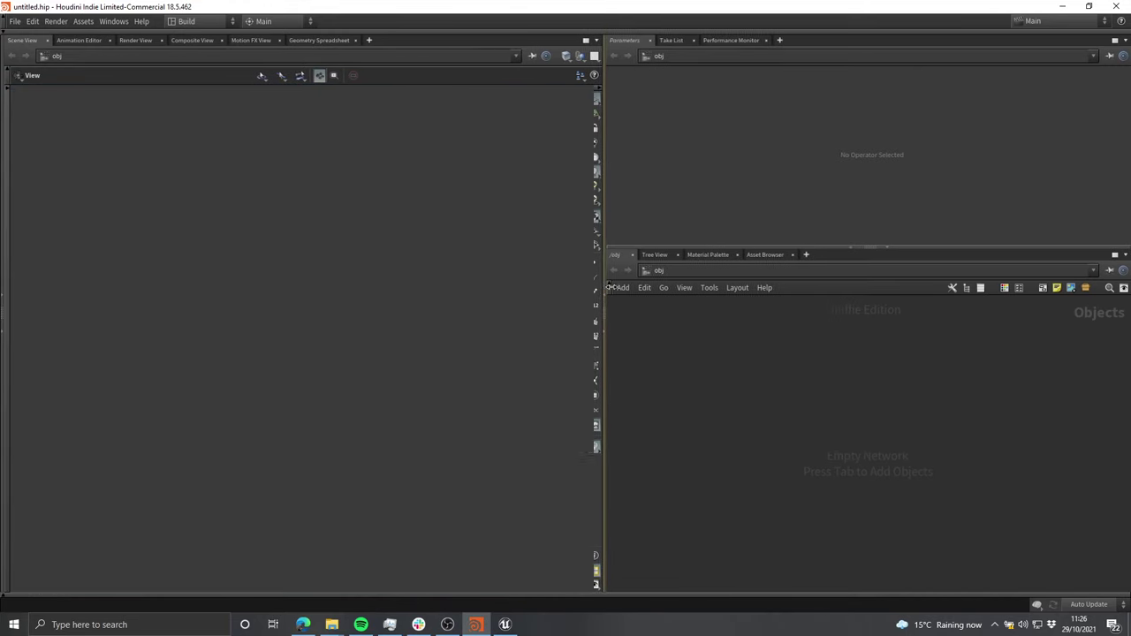
pyautogui.click(609, 89)
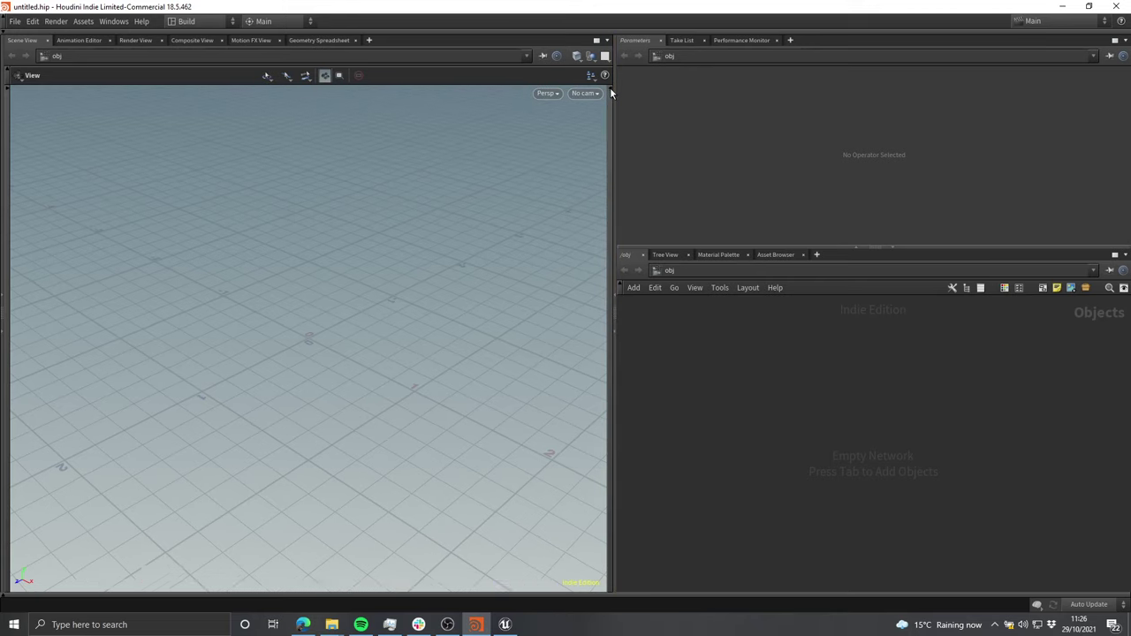
pyautogui.moveTo(456, 306); pyautogui.dragTo(549, 273)
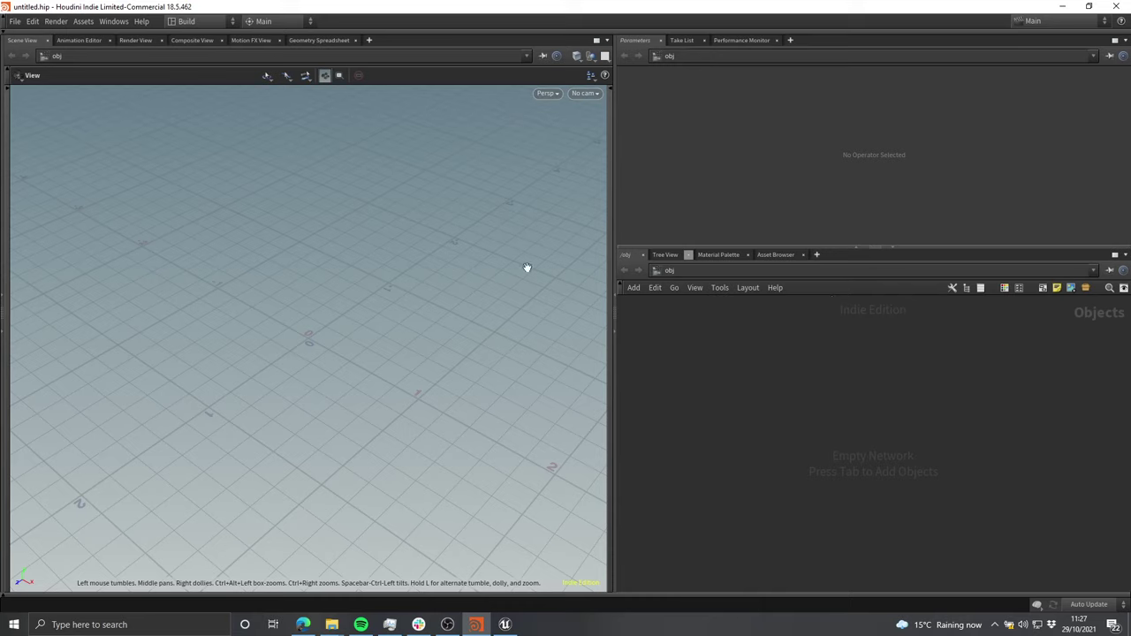
# Step: Add a Geometry object to the empty object network and place it near the middle of the network
pyautogui.moveTo(527, 268); pyautogui.dragTo(680, 359)
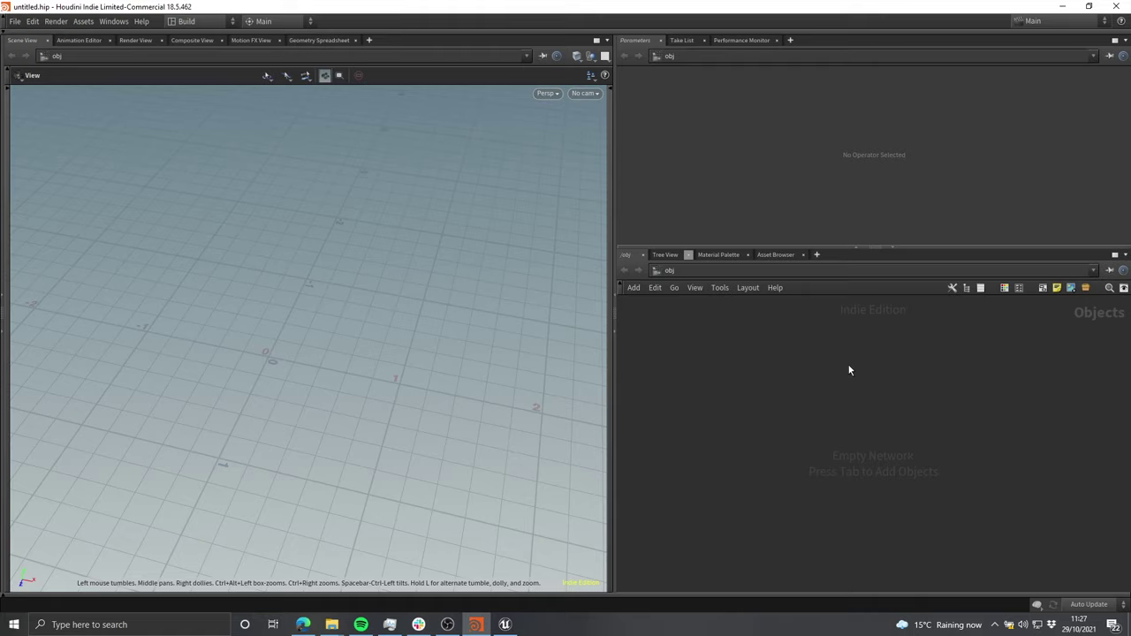
pyautogui.press('Tab')
pyautogui.moveTo(831, 389)
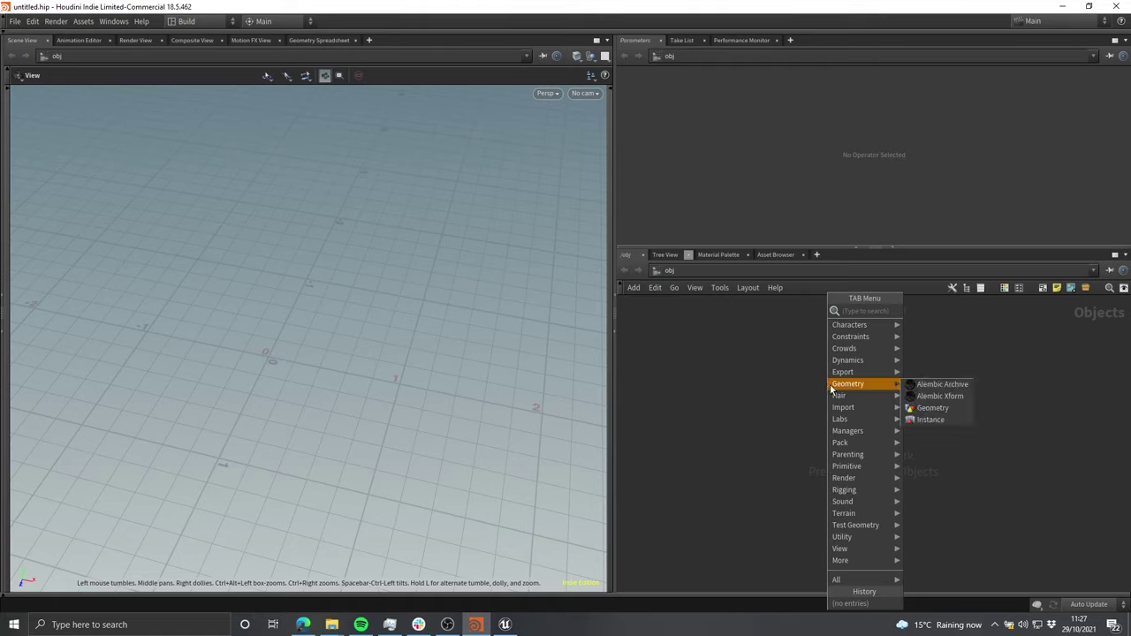
pyautogui.click(790, 397)
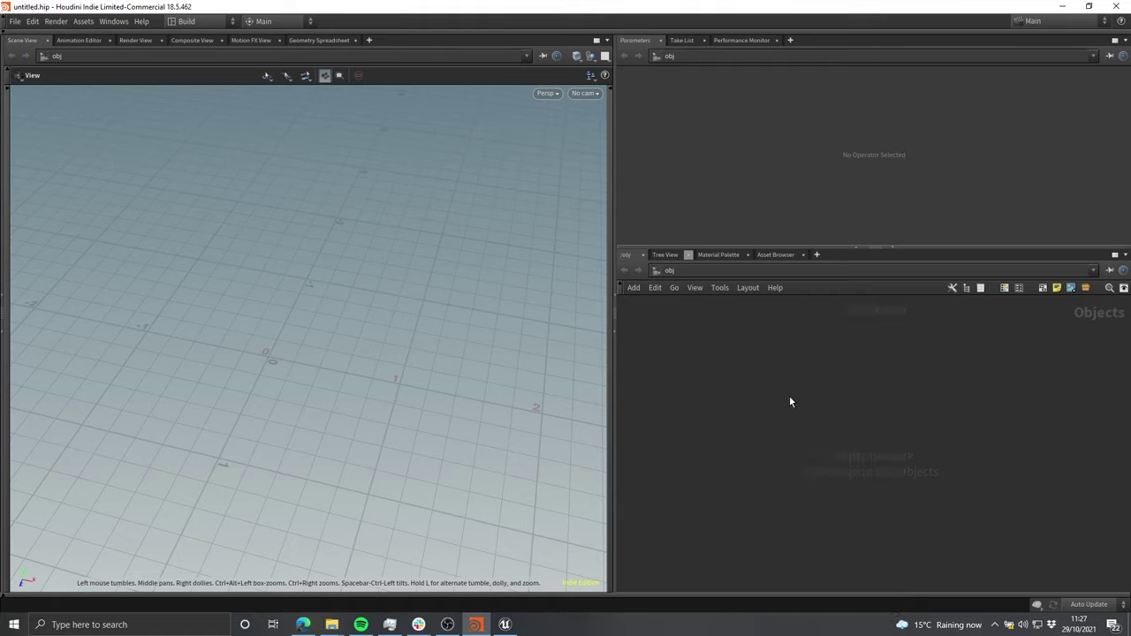
pyautogui.press('Tab')
pyautogui.click(789, 382)
pyautogui.press('Tab')
pyautogui.write('geometry')
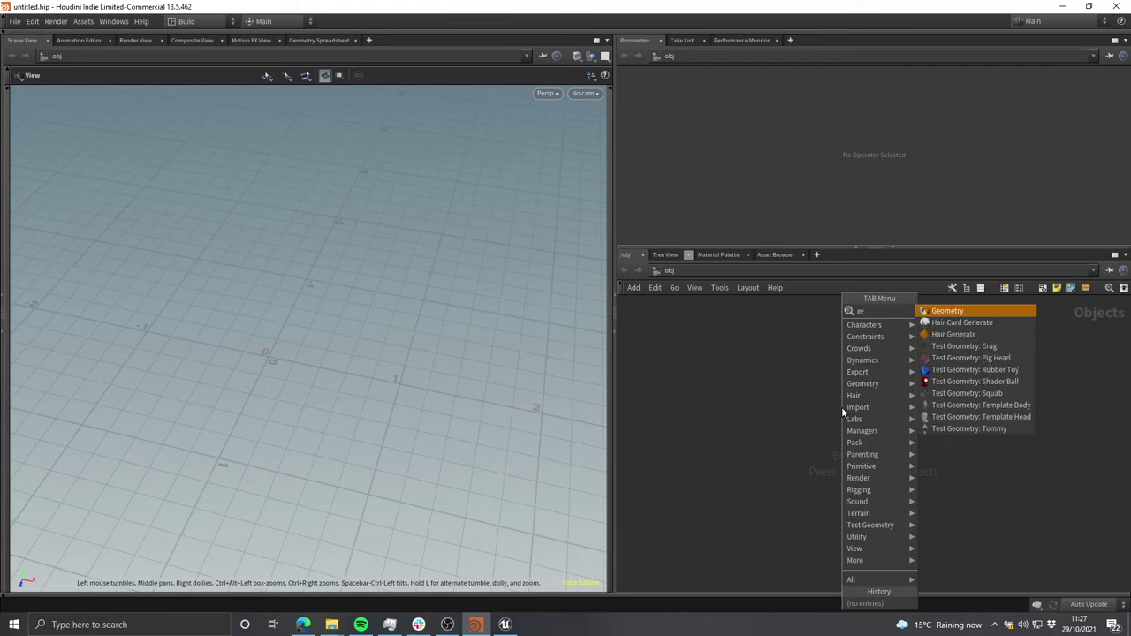
pyautogui.press('Return')
pyautogui.click(841, 406)
pyautogui.moveTo(842, 408); pyautogui.dragTo(868, 403)
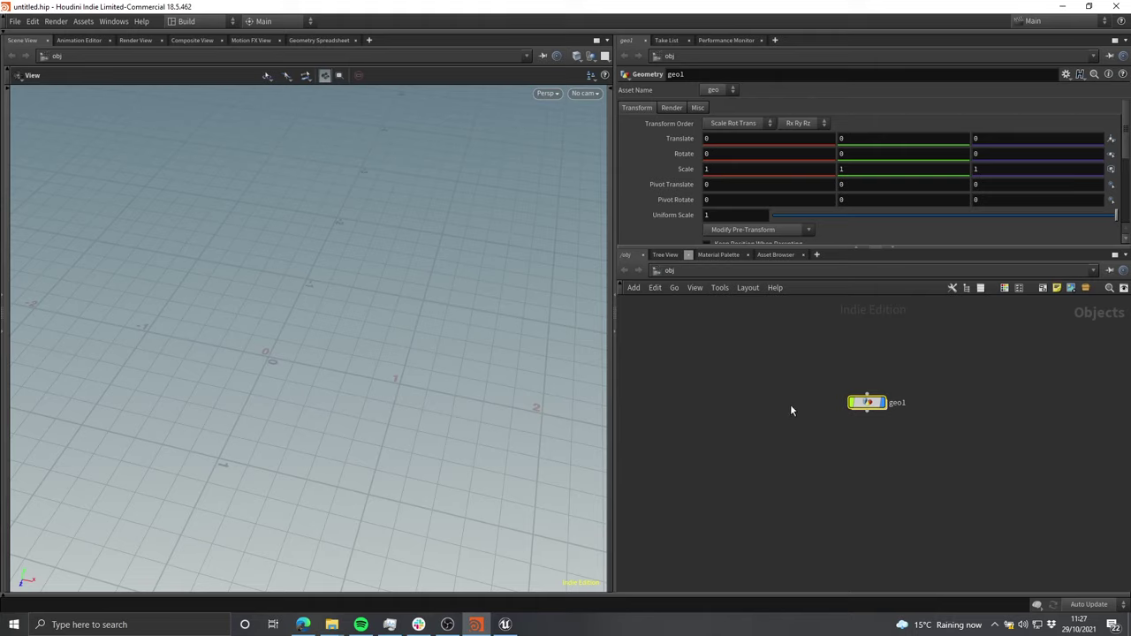
pyautogui.moveTo(862, 402); pyautogui.dragTo(834, 419)
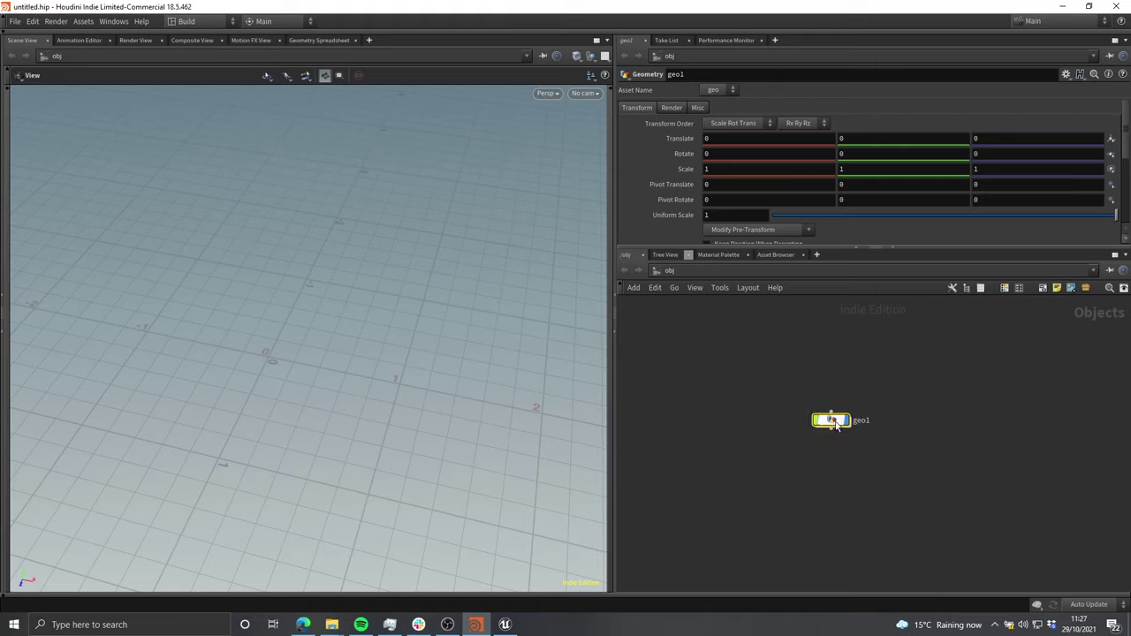
# Step: Go inside the geometry object and add a HeightField File node to its network
pyautogui.doubleClick(835, 420)
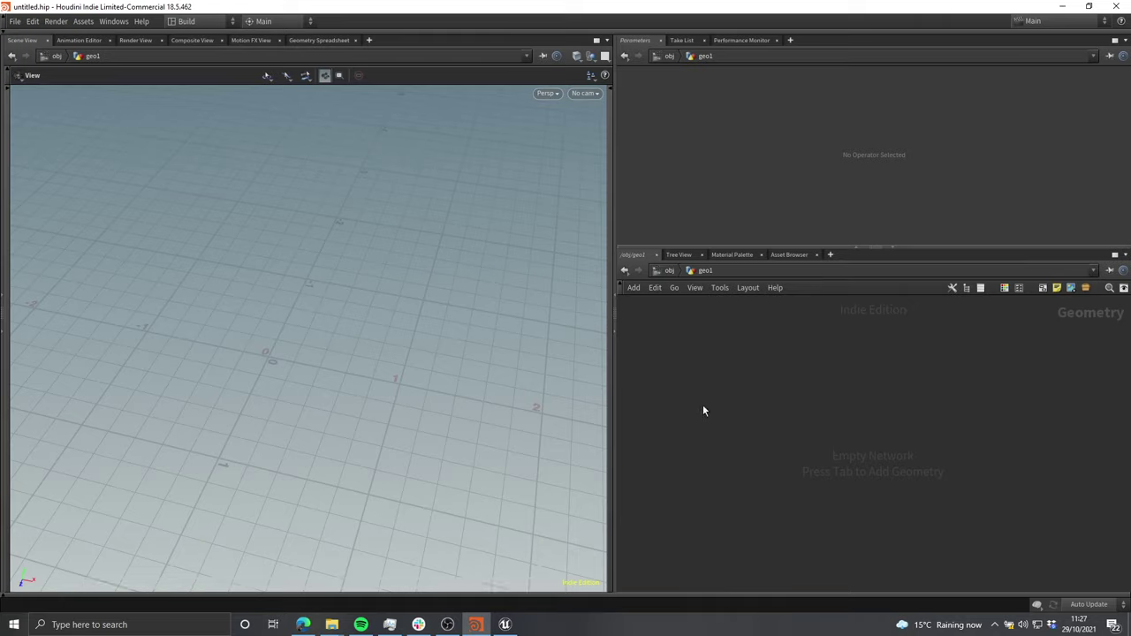
pyautogui.press('Tab')
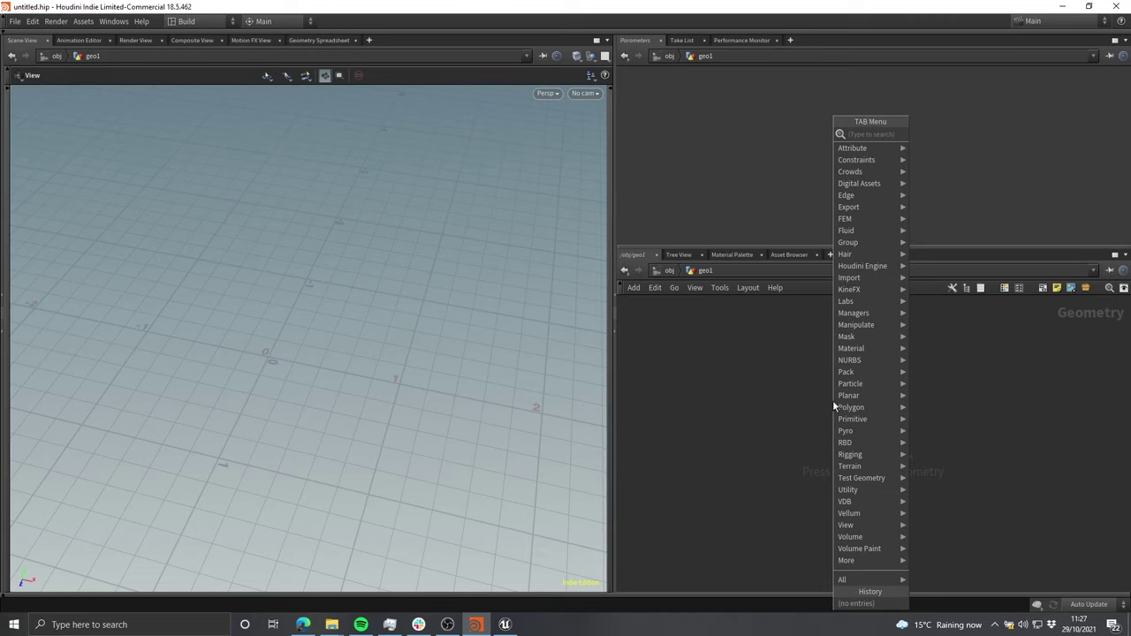
pyautogui.write('hf file')
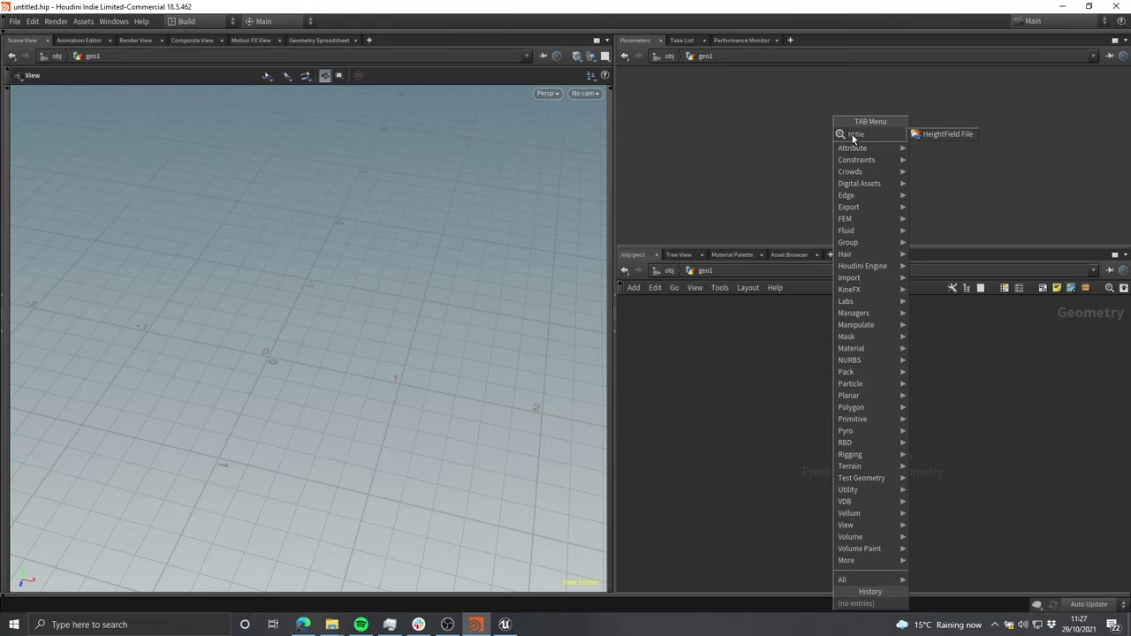
pyautogui.click(944, 134)
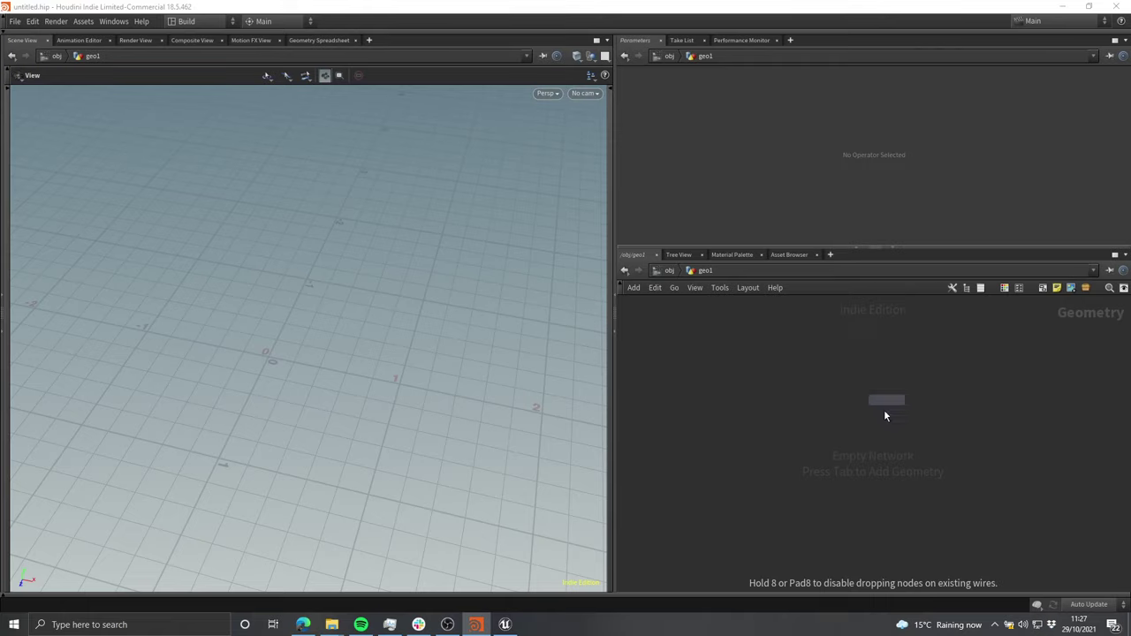
pyautogui.click(859, 438)
# Step: Look through the available HeightField nodes and the terrain category of the node list without adding one
pyautogui.press('Tab')
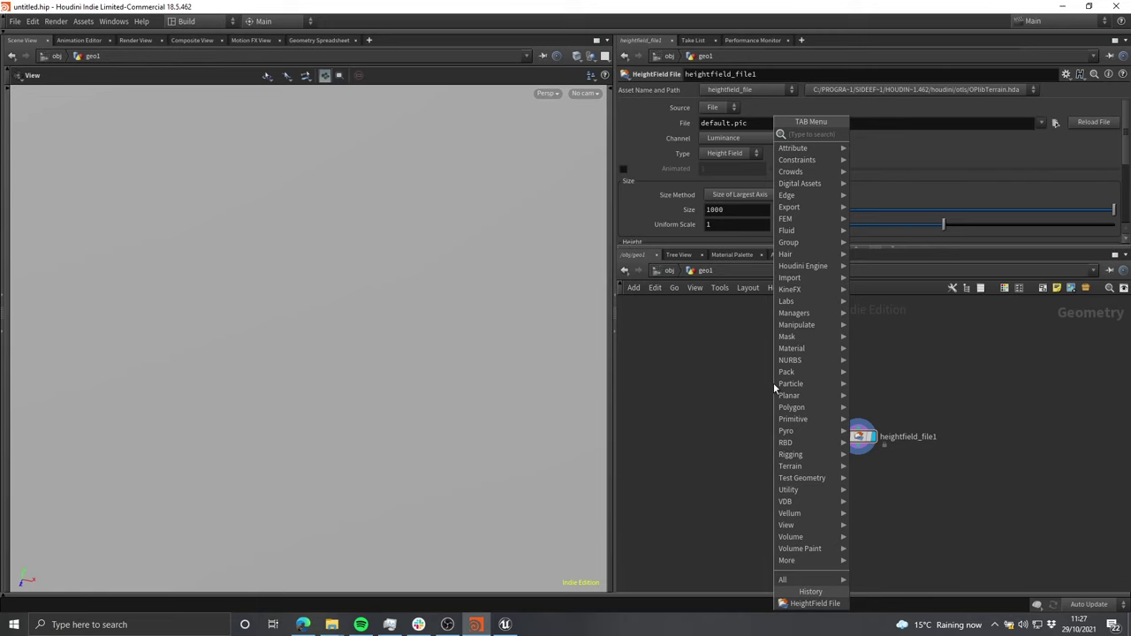
pyautogui.write('hf')
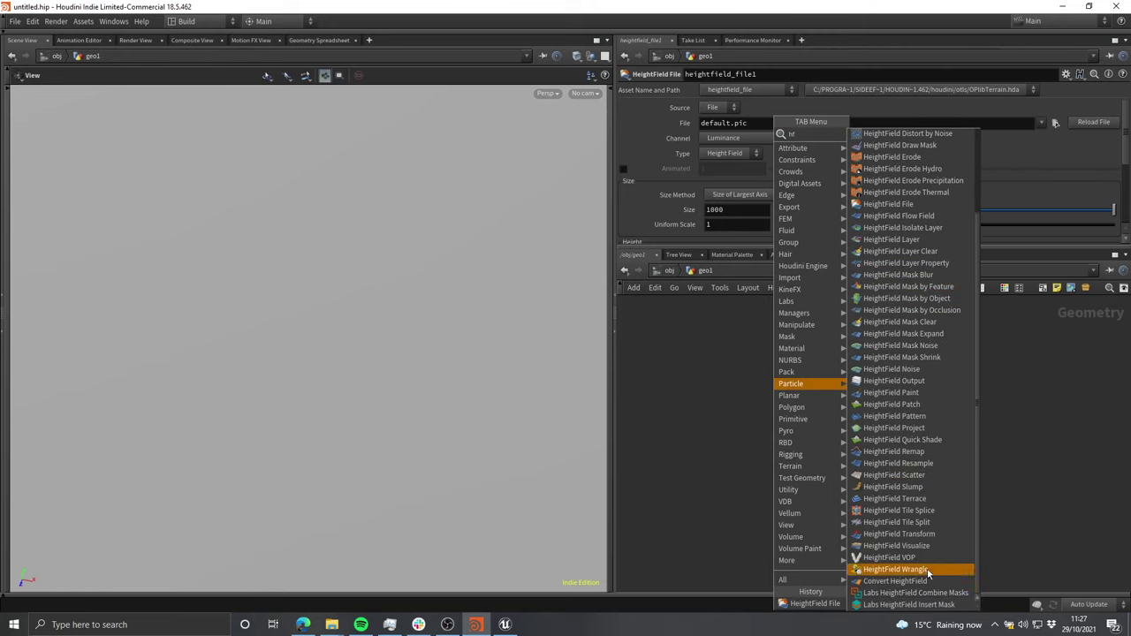
pyautogui.scroll(3, 919, 380)
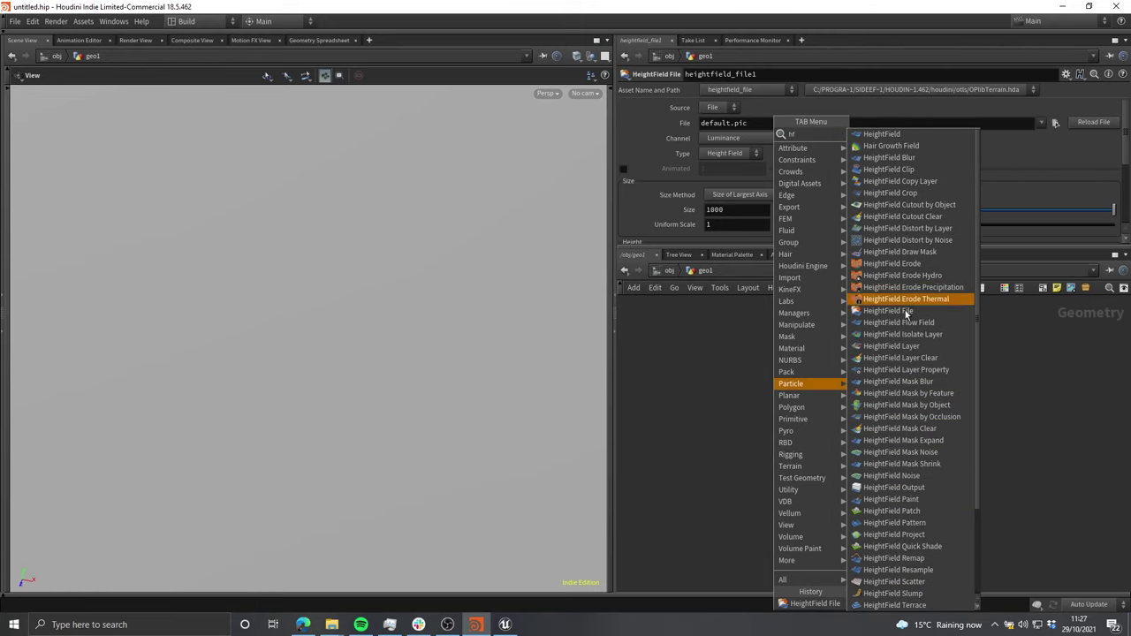
pyautogui.press('Escape')
pyautogui.press('Tab')
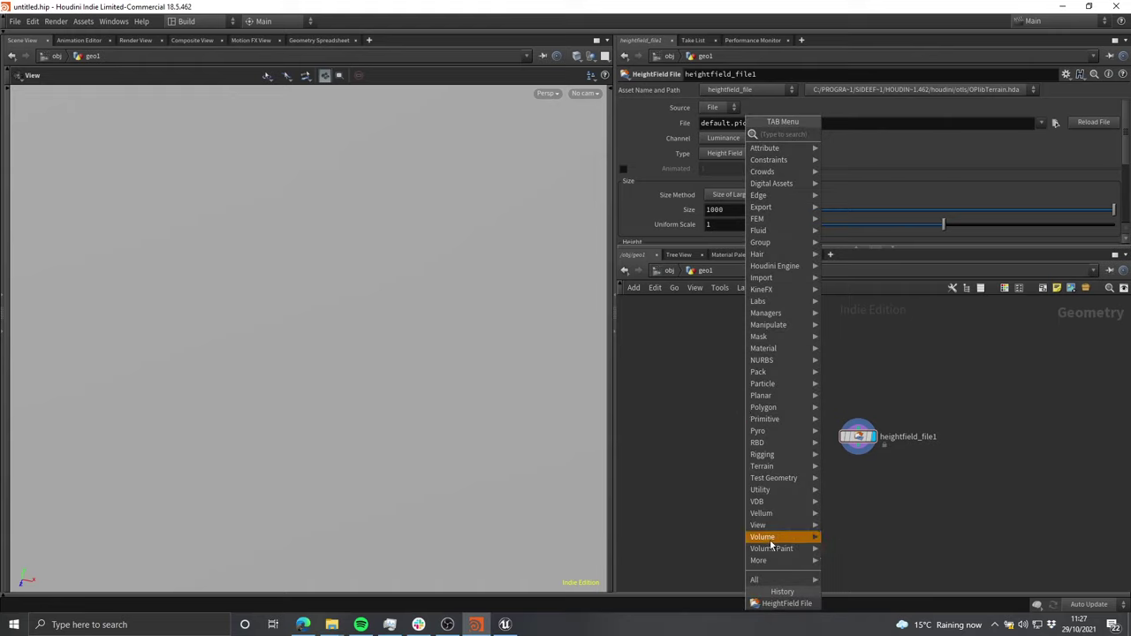
pyautogui.moveTo(788, 290)
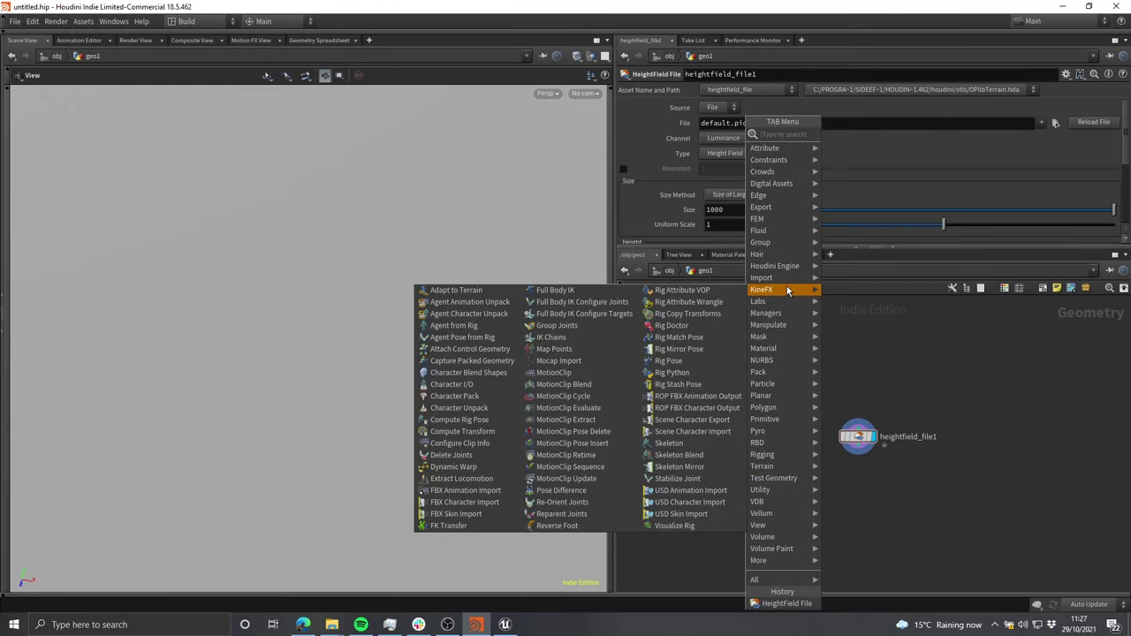
pyautogui.moveTo(792, 218)
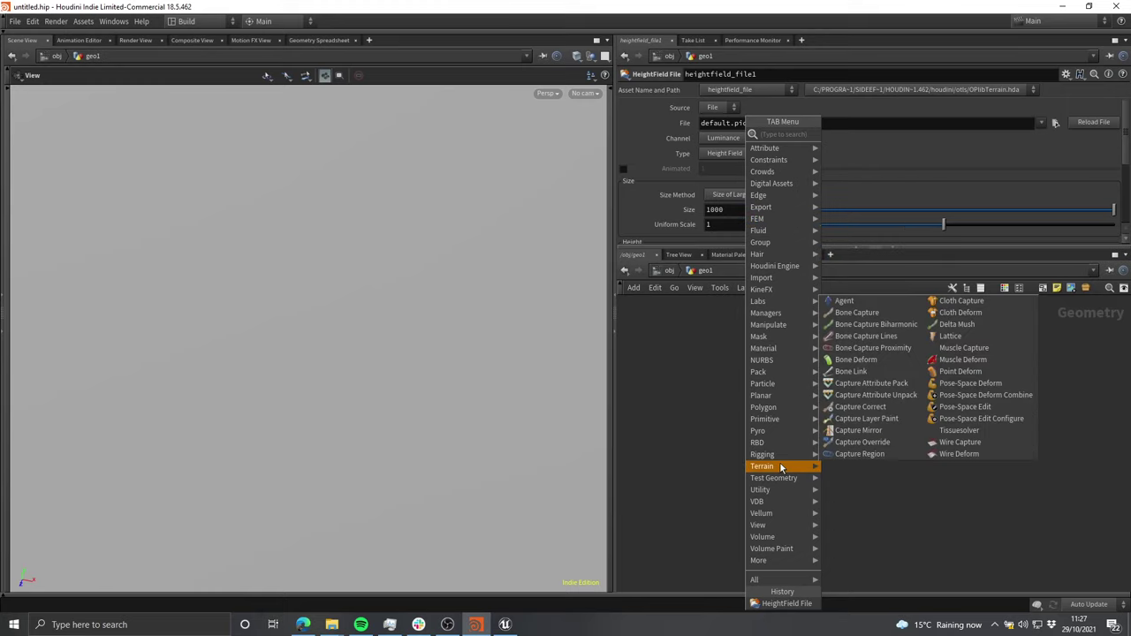
pyautogui.moveTo(796, 468)
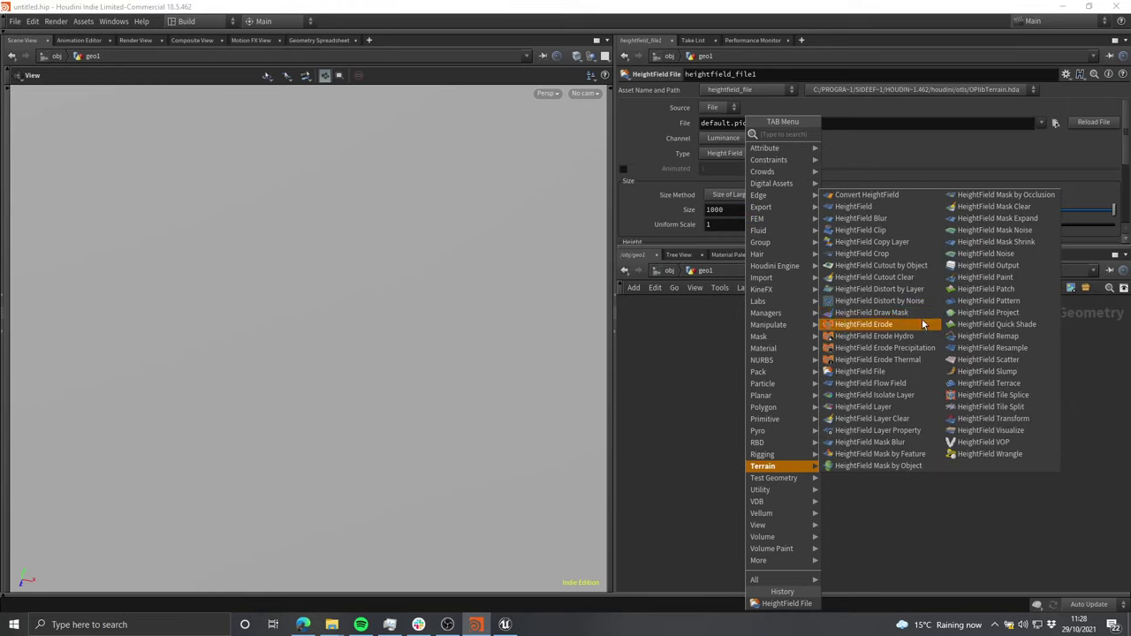
pyautogui.click(671, 393)
# Step: Search the node list for "reduce" and dismiss it without adding a node
pyautogui.press('Tab')
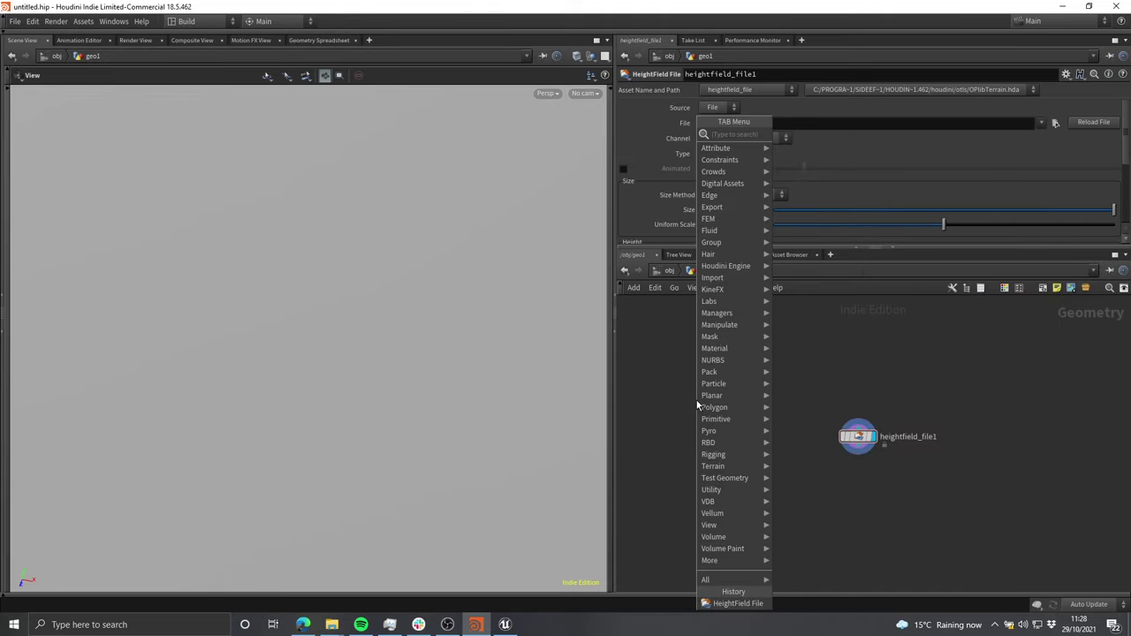
pyautogui.write('reduce')
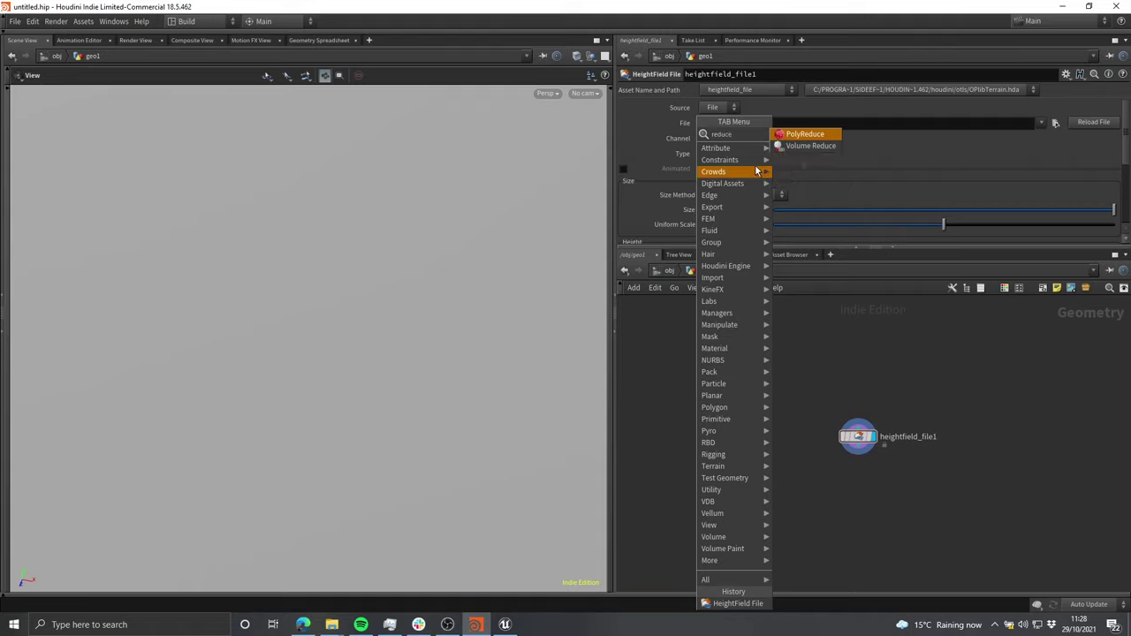
pyautogui.click(1021, 437)
# Step: Frame the HeightField File node's default terrain in the scene view and examine its relief from above
pyautogui.scroll(3, 937, 433)
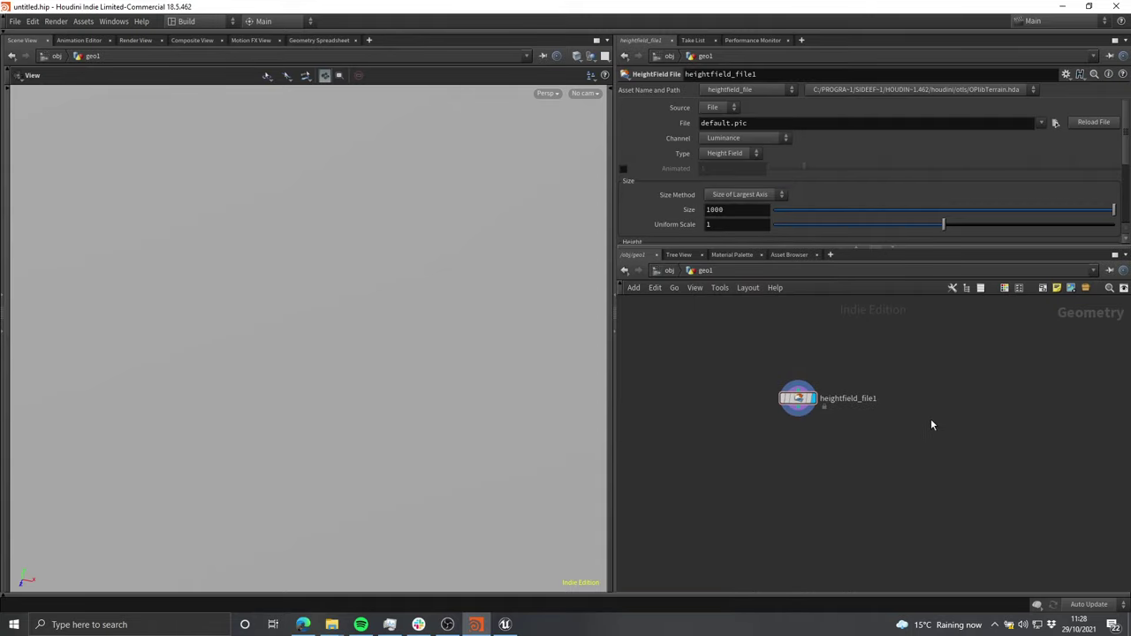
pyautogui.moveTo(1002, 454); pyautogui.dragTo(712, 343)
pyautogui.moveTo(807, 413)
pyautogui.mouseDown()
pyautogui.moveTo(863, 430)
pyautogui.moveTo(832, 400)
pyautogui.moveTo(821, 408)
pyautogui.mouseUp()
pyautogui.press('g')
pyautogui.moveTo(445, 339); pyautogui.dragTo(531, 156)
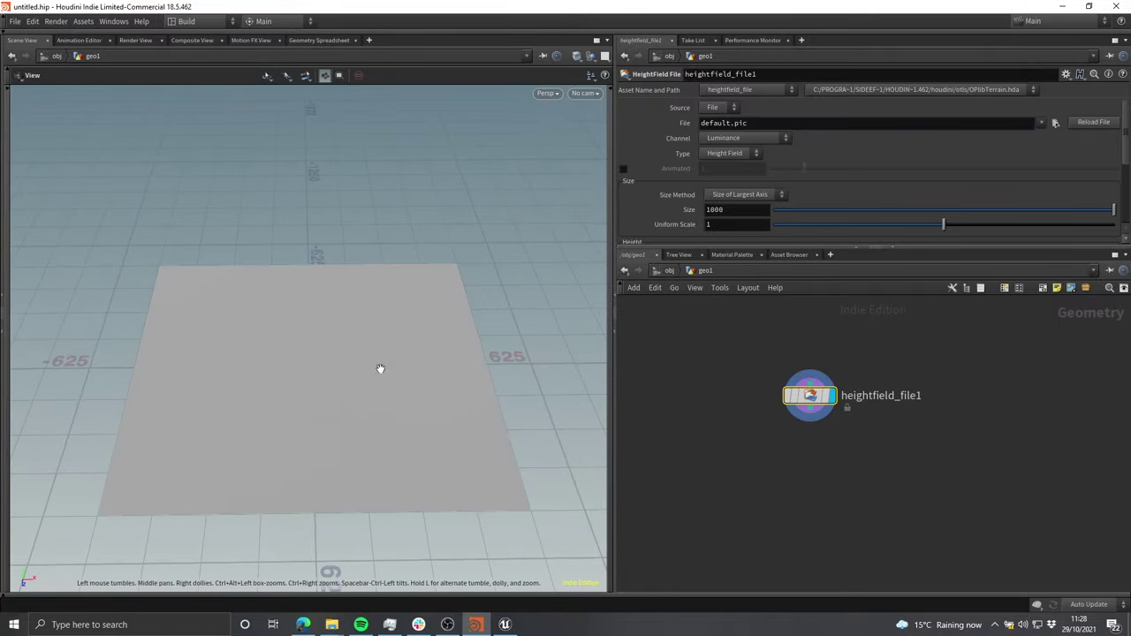
pyautogui.moveTo(379, 369); pyautogui.dragTo(469, 328)
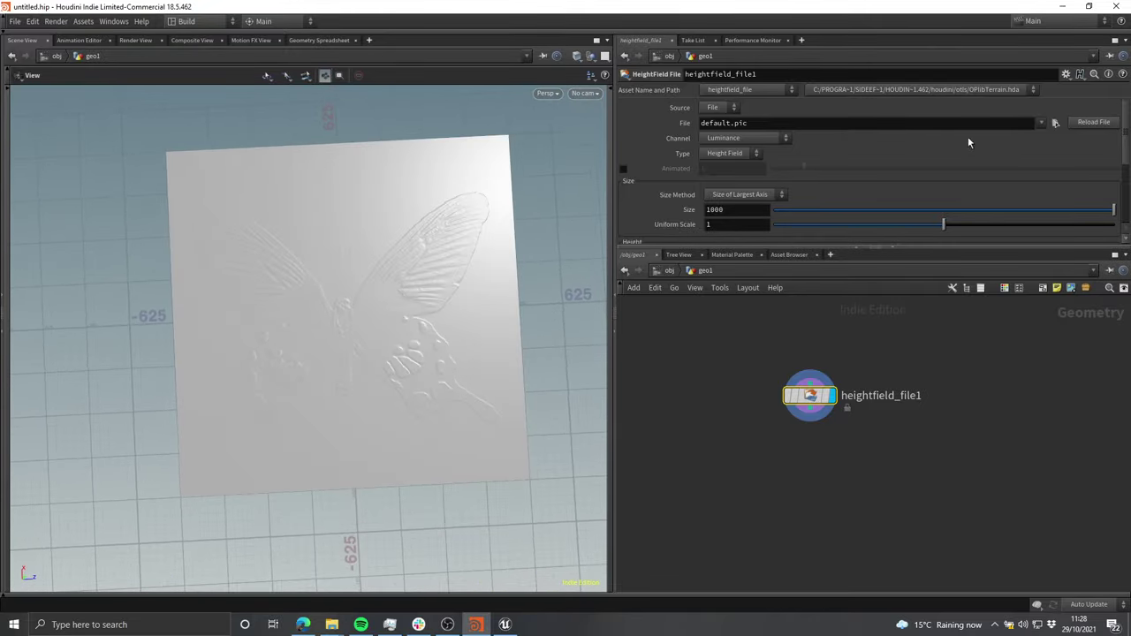
# Step: Load NT81se_DTM_1m.tif from the LIDAR-DTM-1m-2020-NT81se downloads folder as the height field's source image and view the terrain
pyautogui.click(1056, 123)
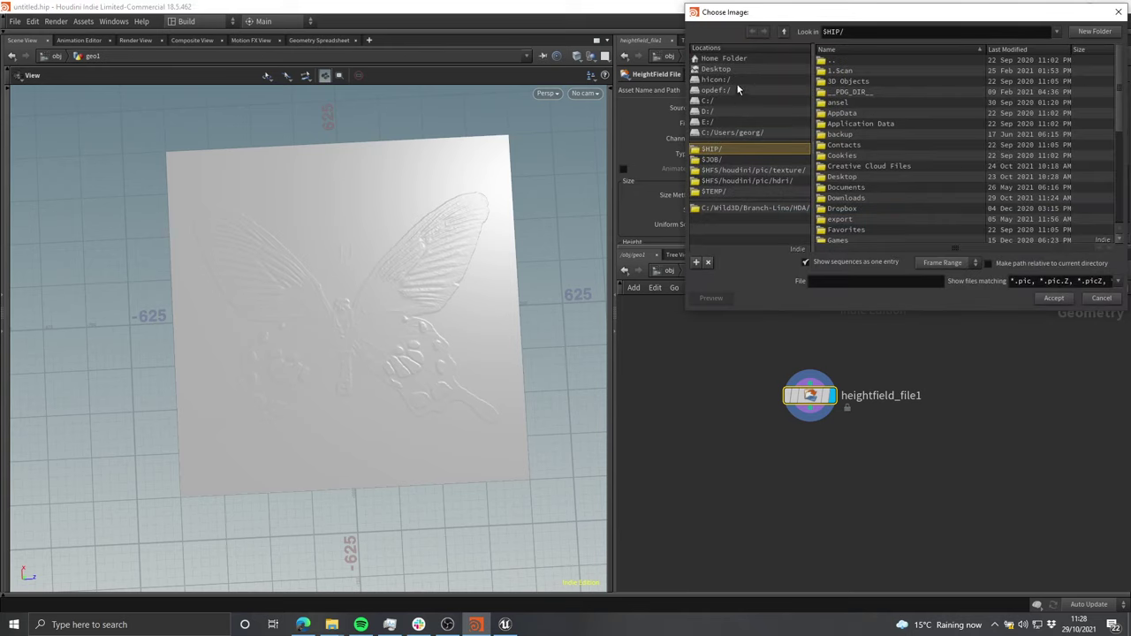
pyautogui.click(723, 160)
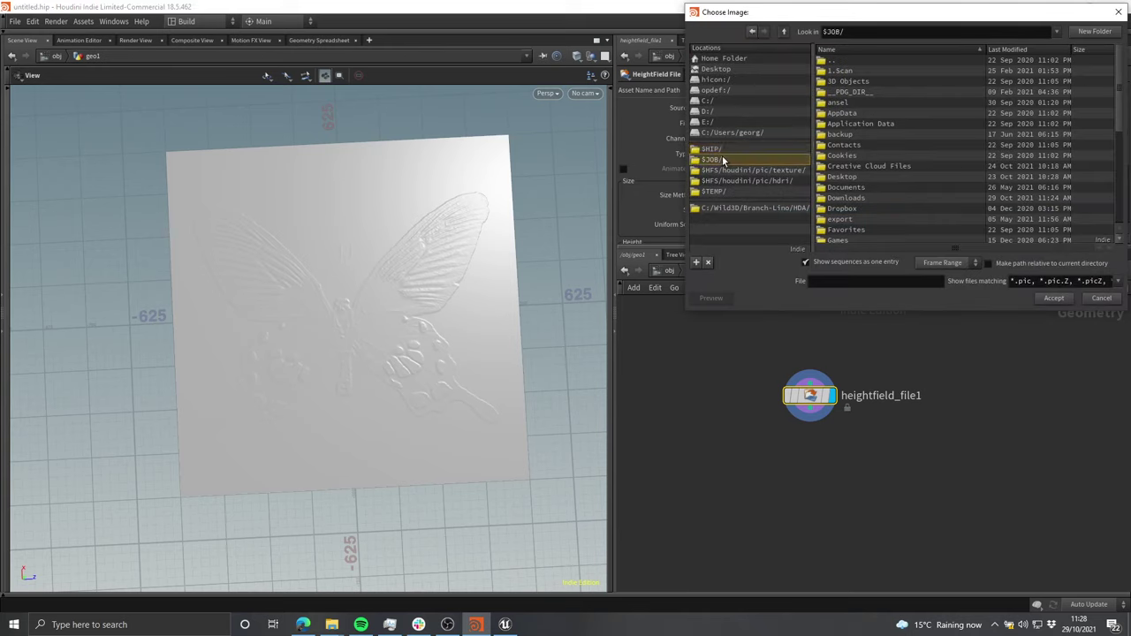
pyautogui.doubleClick(854, 198)
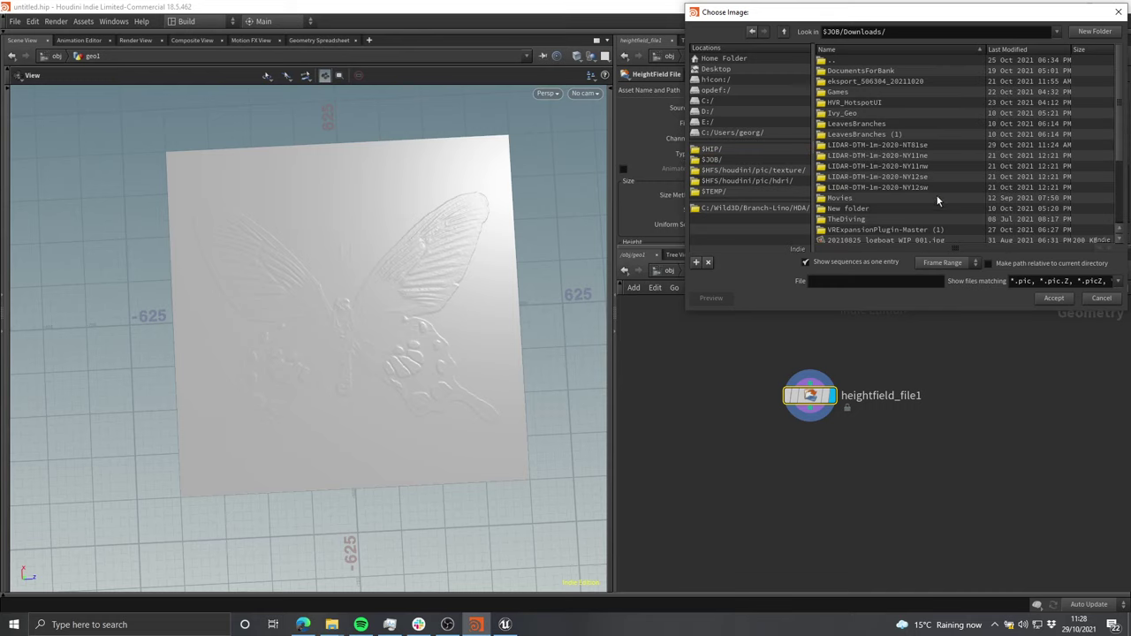
pyautogui.scroll(-5, 940, 188)
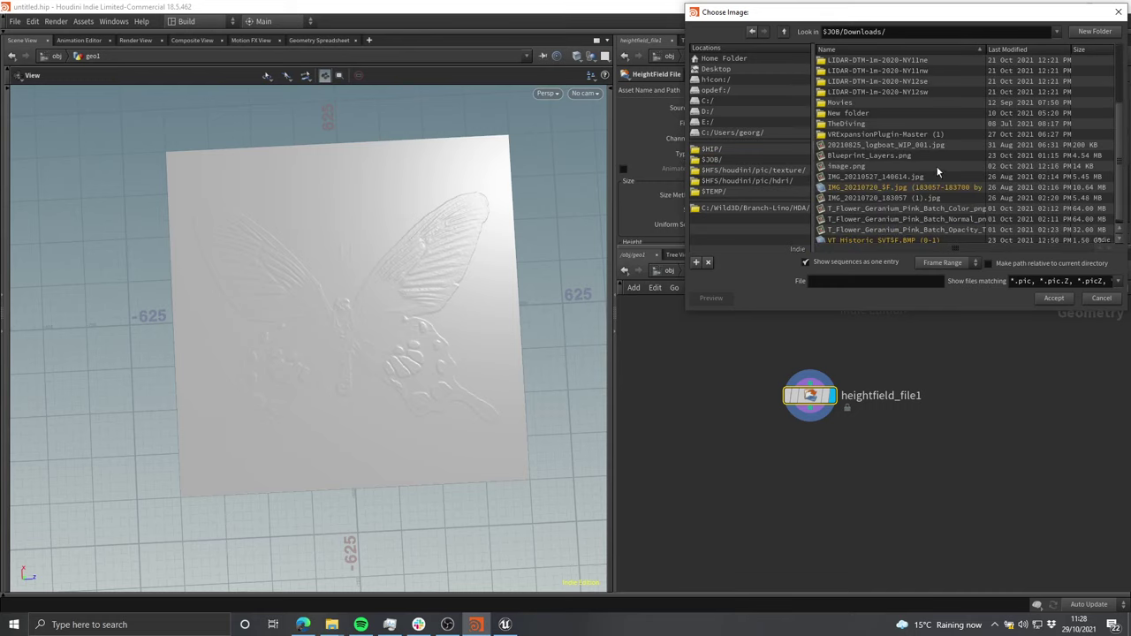
pyautogui.scroll(4, 936, 165)
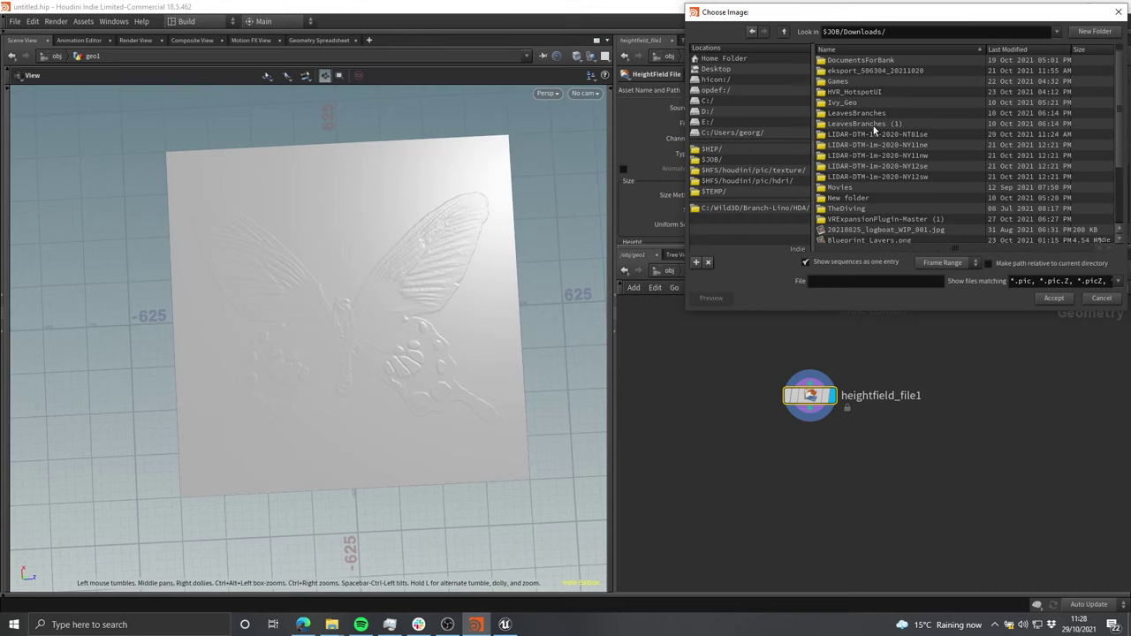
pyautogui.doubleClick(927, 135)
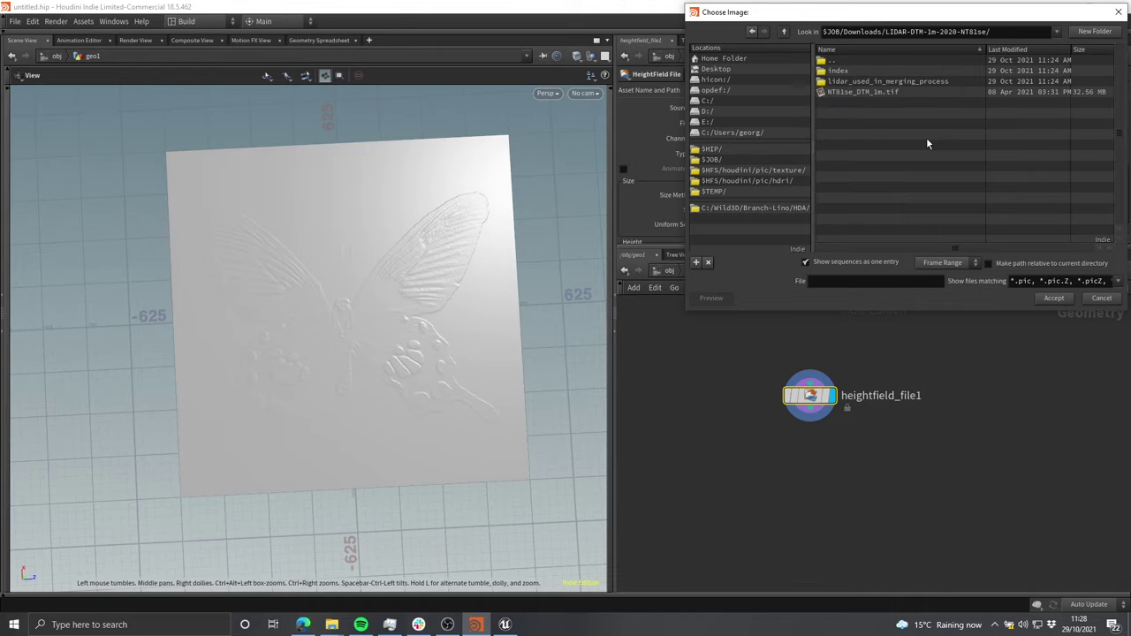
pyautogui.doubleClick(866, 93)
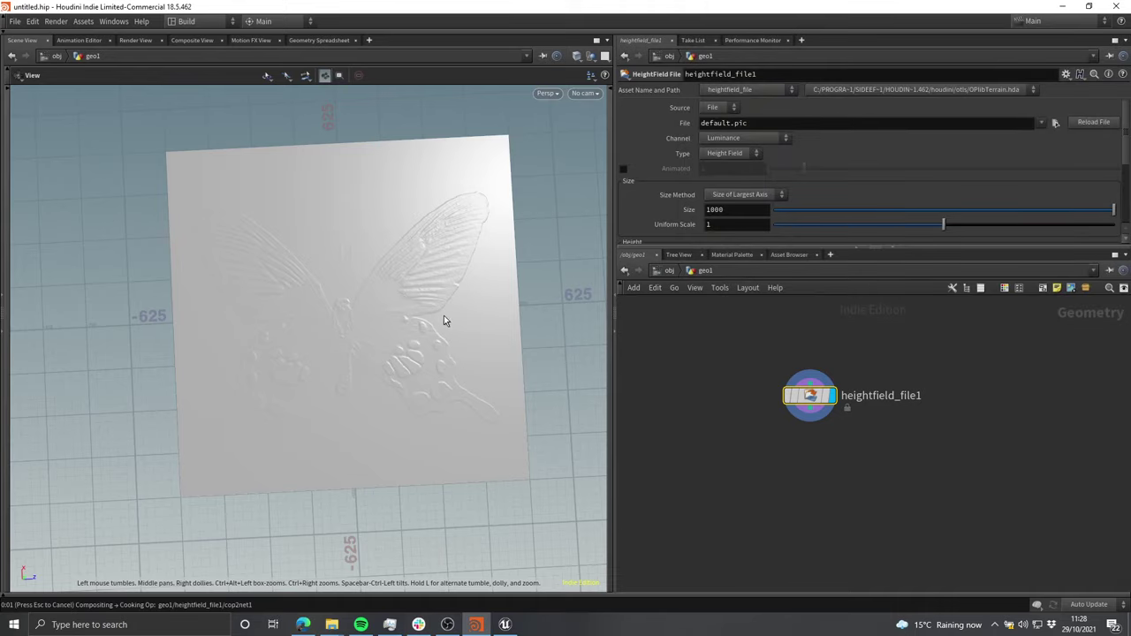
pyautogui.moveTo(445, 347); pyautogui.dragTo(401, 391)
pyautogui.scroll(-3, 455, 337)
# Step: Replace the height field's source image with NY12se_DTM_1m.tif from the LIDAR-DTM-1m-2020-NY12se folder in Downloads
pyautogui.click(1056, 123)
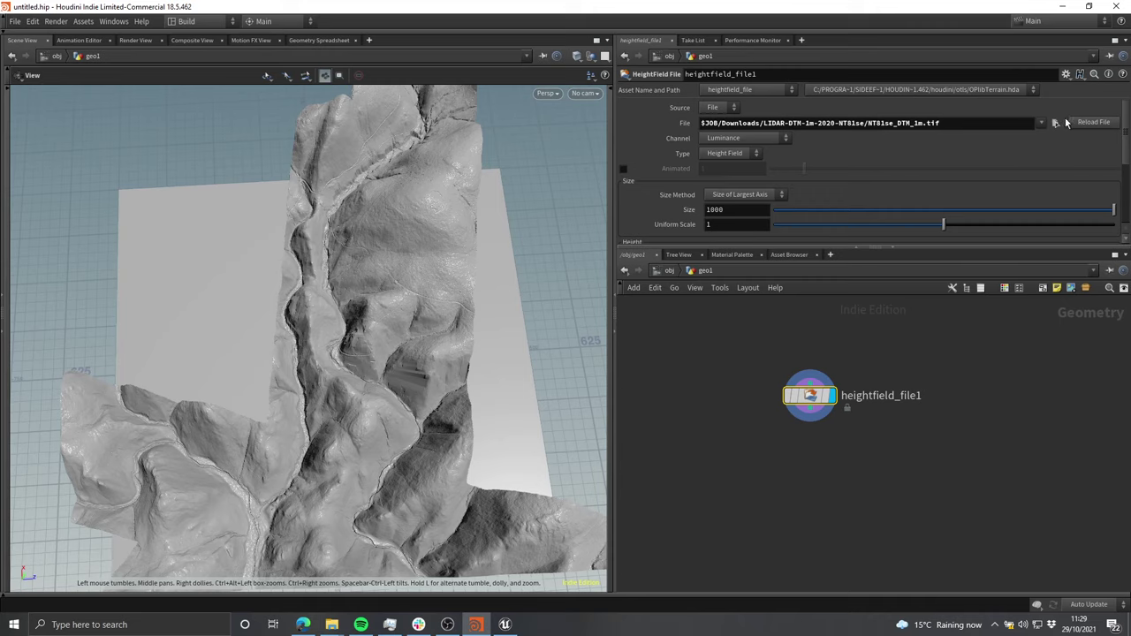
pyautogui.click(784, 32)
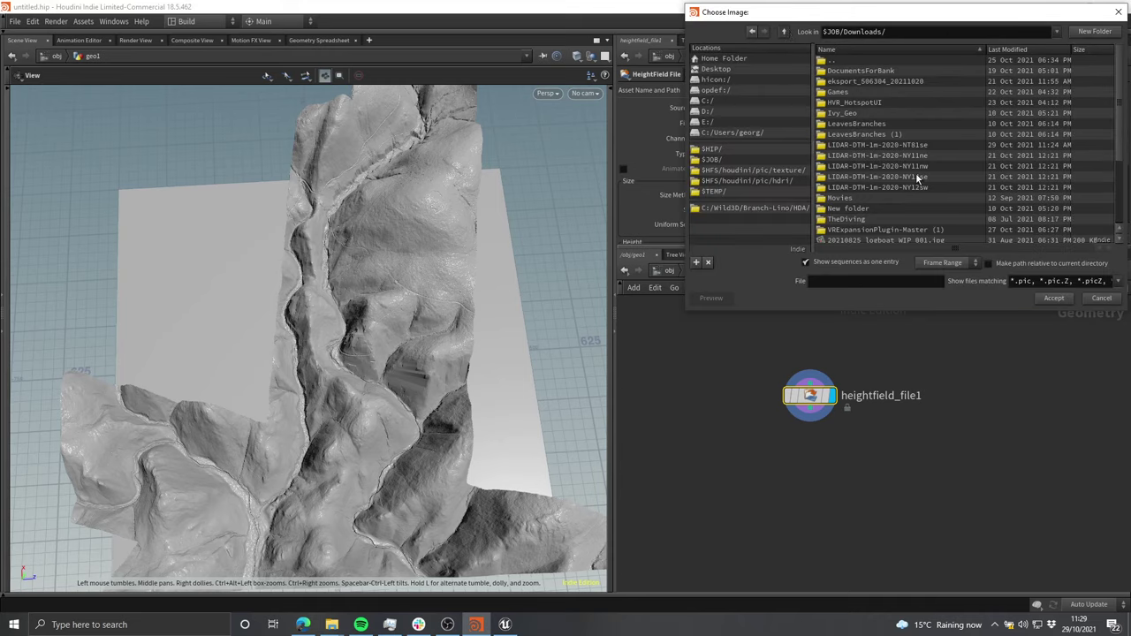
pyautogui.doubleClick(878, 145)
pyautogui.doubleClick(877, 91)
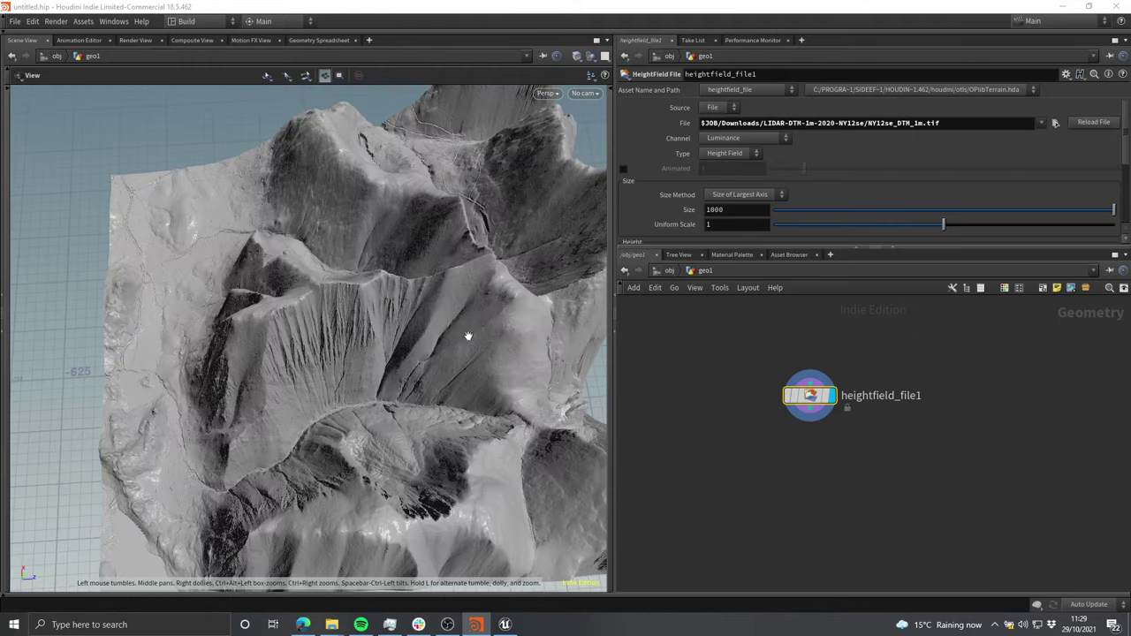
# Step: Examine the NY12se terrain's vertical proportions from several angles against the height field's size, uniform scale and height scale settings
pyautogui.moveTo(467, 336); pyautogui.dragTo(445, 302)
pyautogui.moveTo(441, 299); pyautogui.dragTo(391, 306)
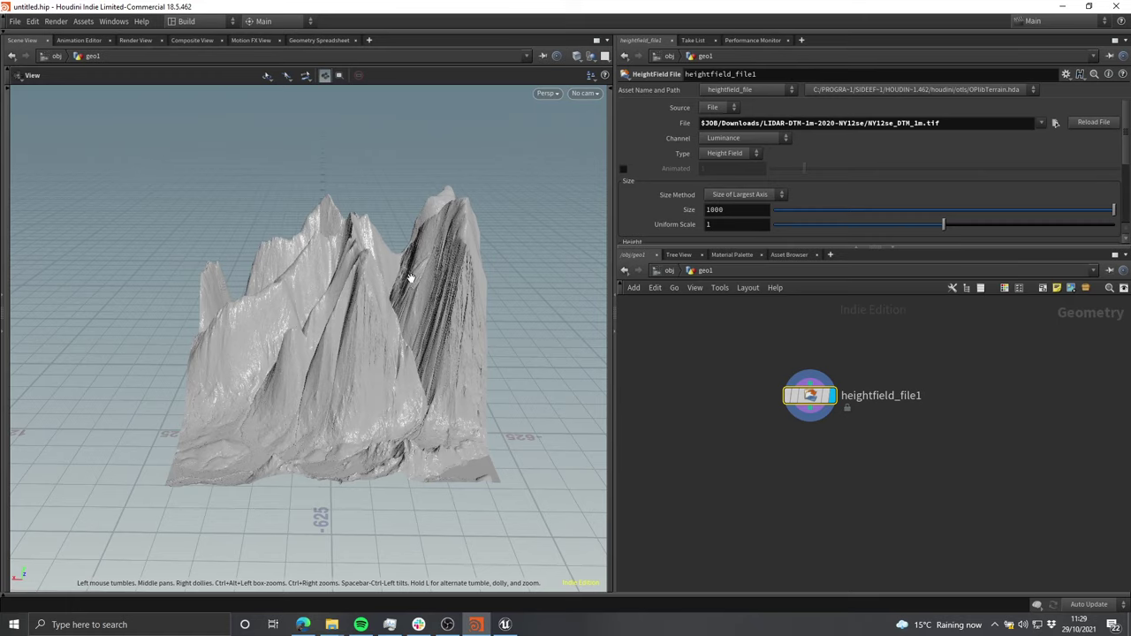
pyautogui.moveTo(445, 271); pyautogui.dragTo(425, 239)
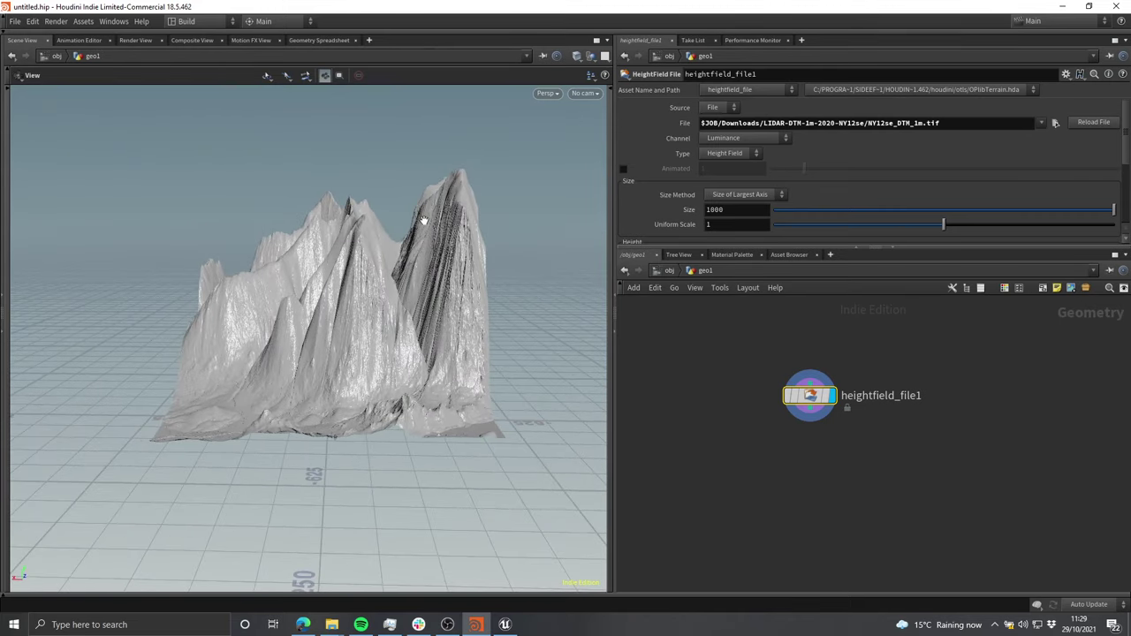
pyautogui.click(710, 224)
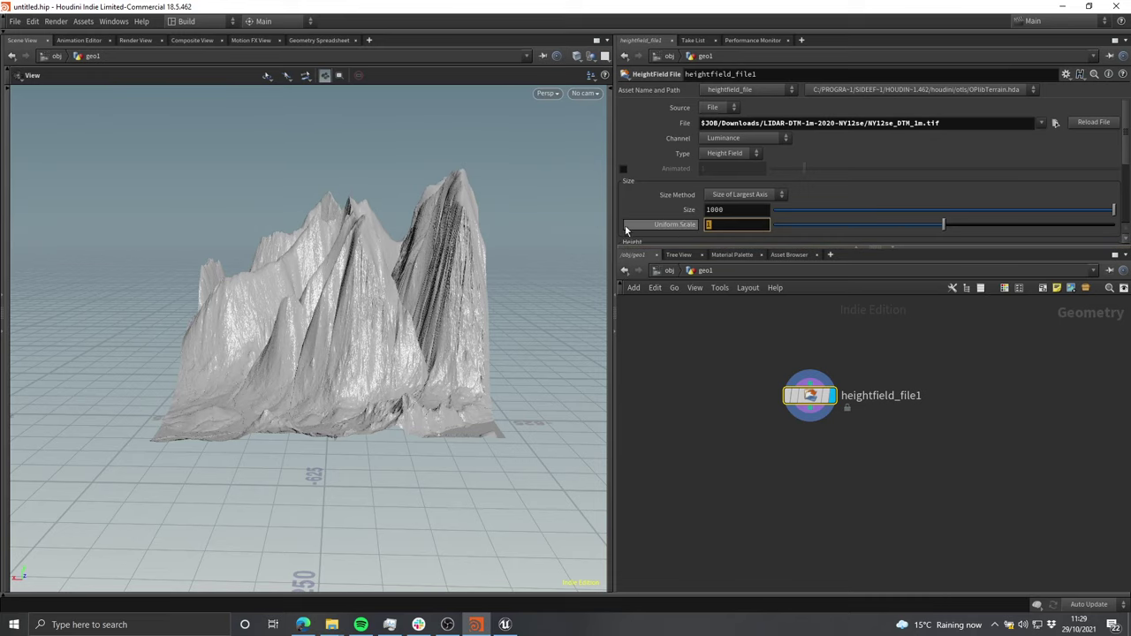
pyautogui.scroll(-3, 675, 198)
pyautogui.click(728, 179)
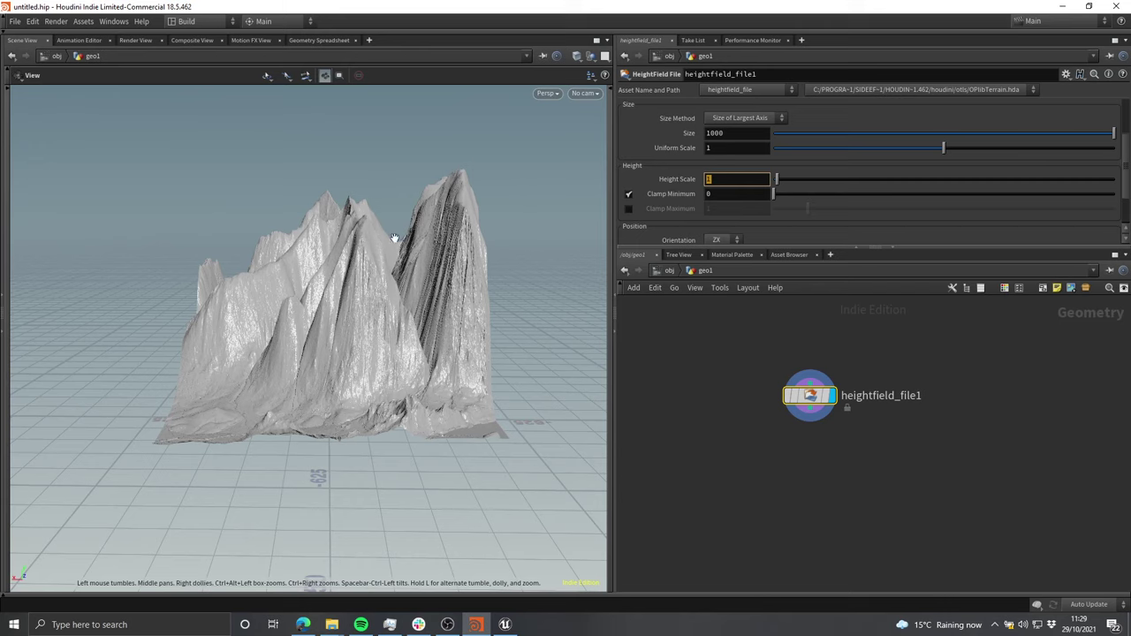
pyautogui.moveTo(433, 261); pyautogui.dragTo(430, 368)
pyautogui.moveTo(450, 318); pyautogui.dragTo(451, 364, button='middle')
pyautogui.moveTo(450, 363); pyautogui.dragTo(477, 330)
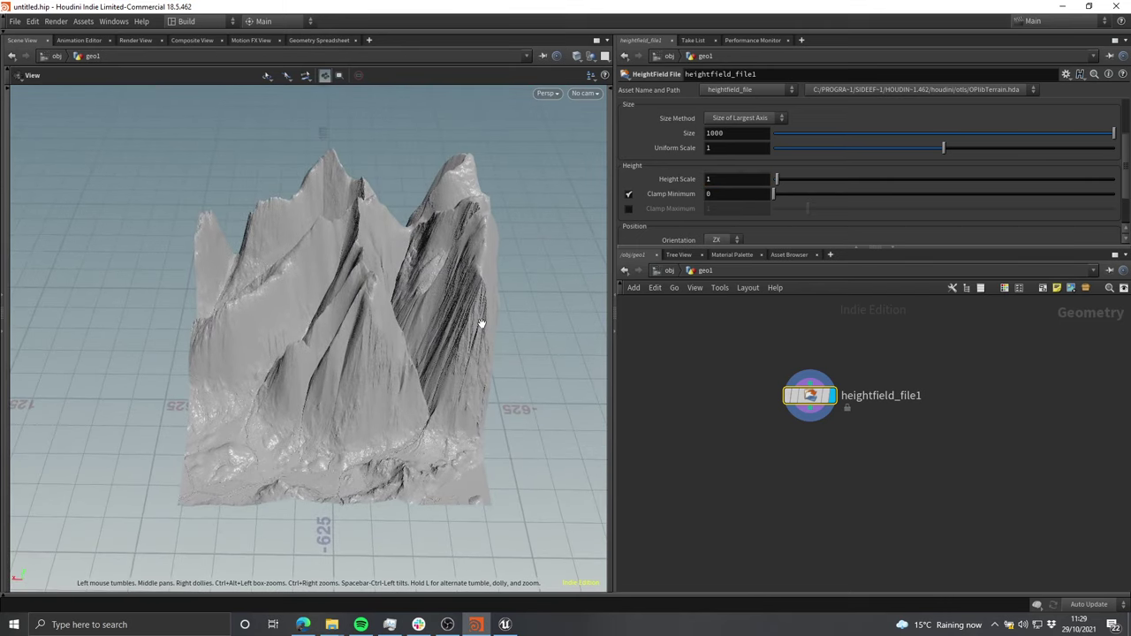
# Step: Switch to the browser, check the tile grid on the Defra Survey Data Download map, and return to Houdini
pyautogui.click(303, 625)
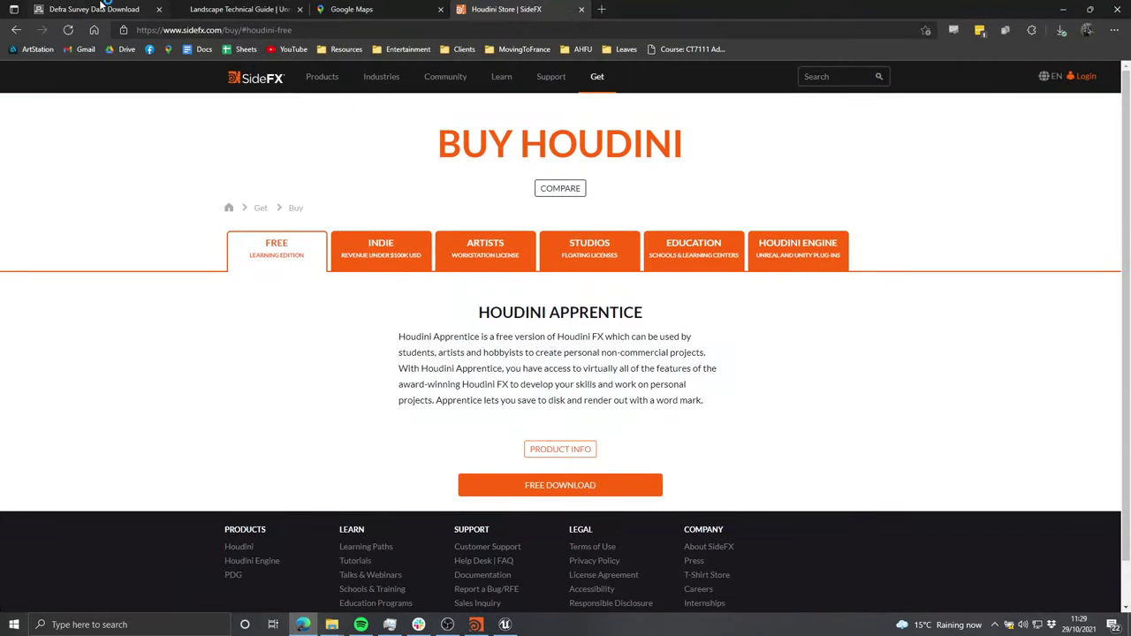
pyautogui.click(142, 9)
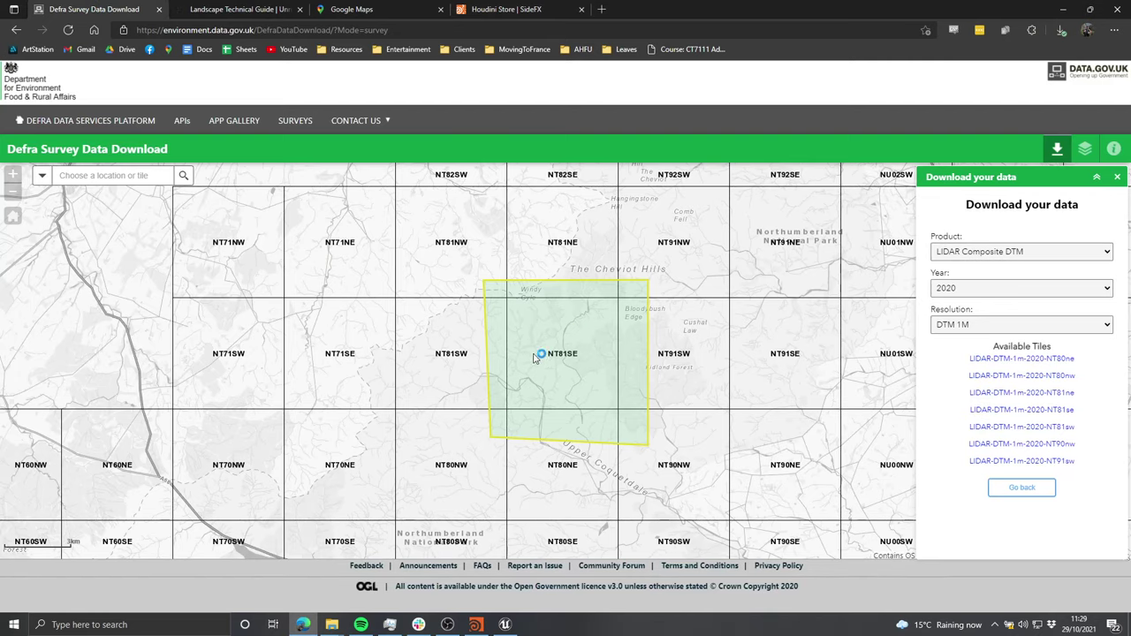
pyautogui.click(1064, 9)
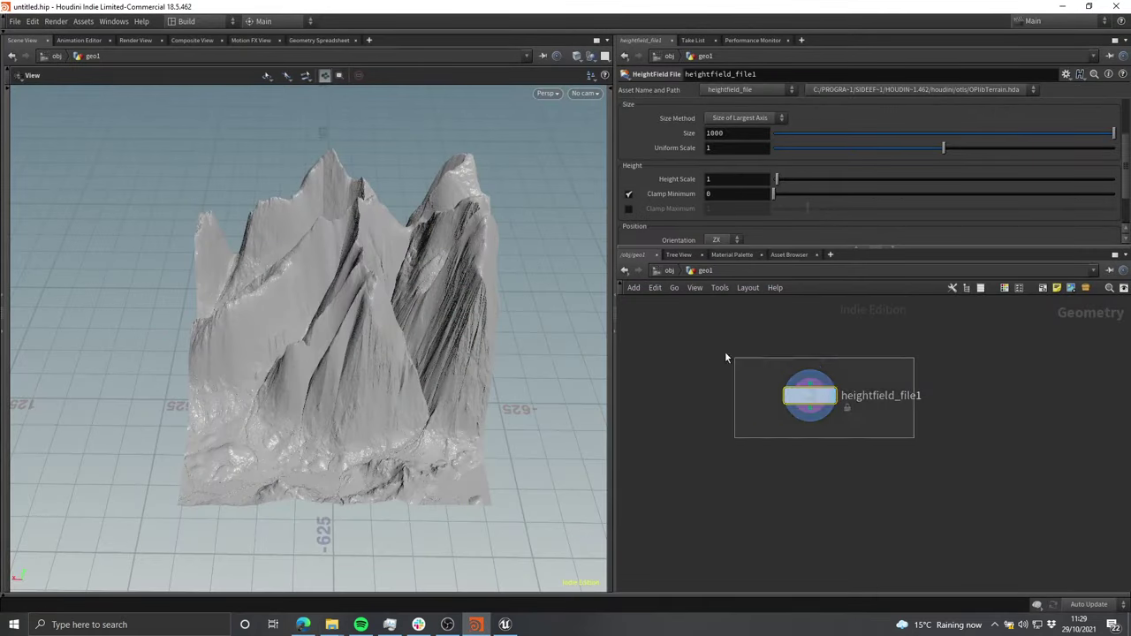
# Step: Set the height field's size to 5000, keeping the size method on Size of Largest Axis
pyautogui.scroll(1, 704, 172)
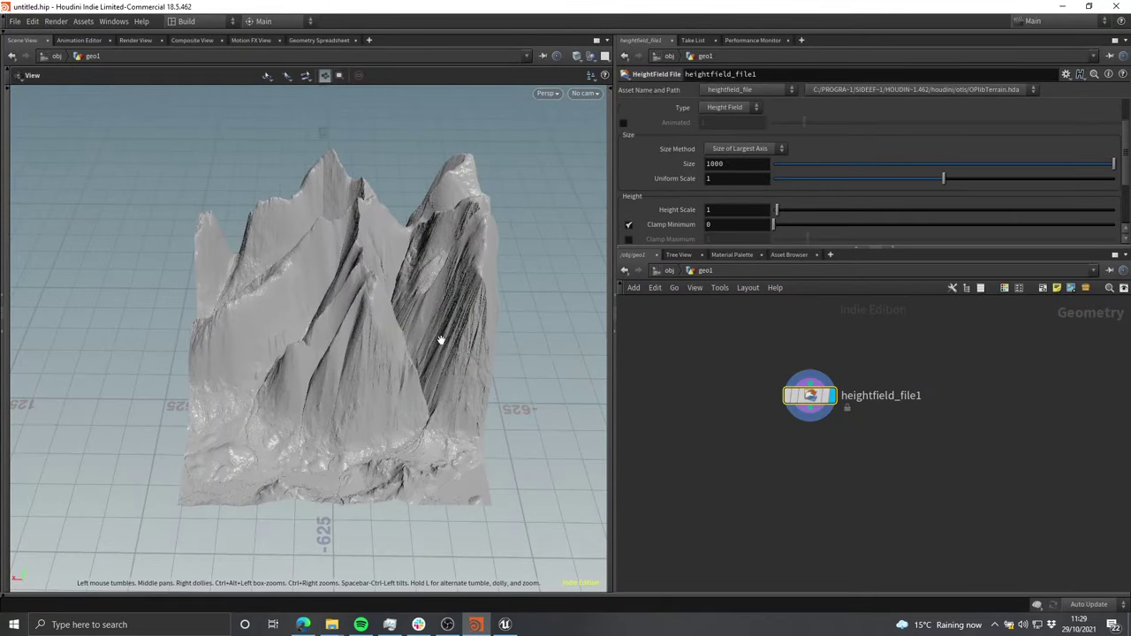
pyautogui.moveTo(441, 341); pyautogui.dragTo(430, 293)
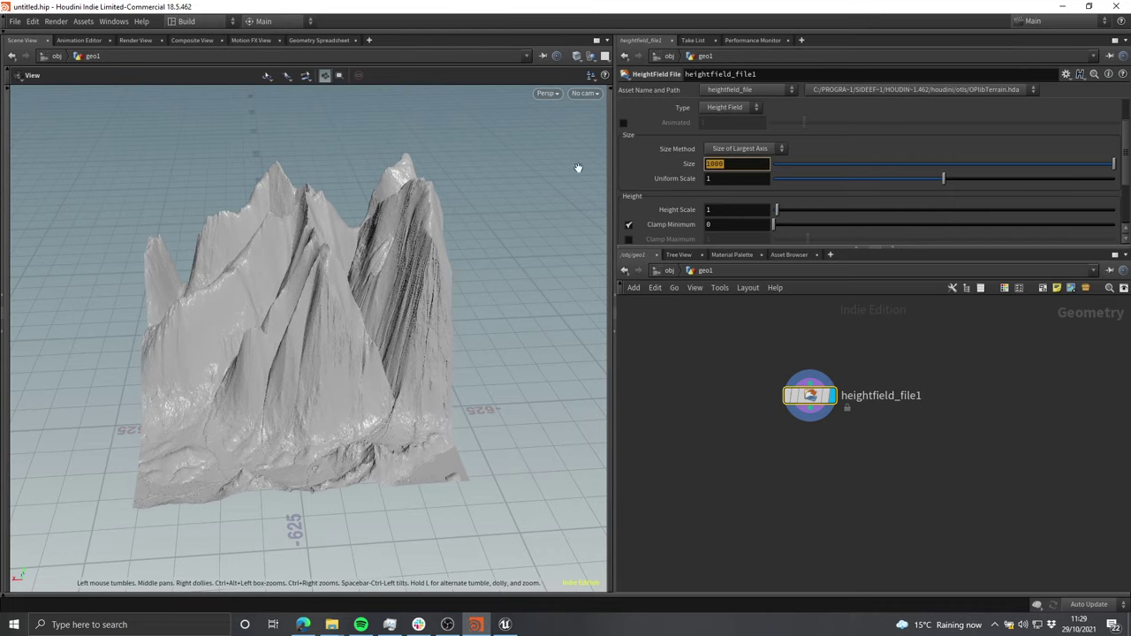
pyautogui.click(403, 294)
pyautogui.write('5')
pyautogui.press('Return')
pyautogui.scroll(-8, 424, 226)
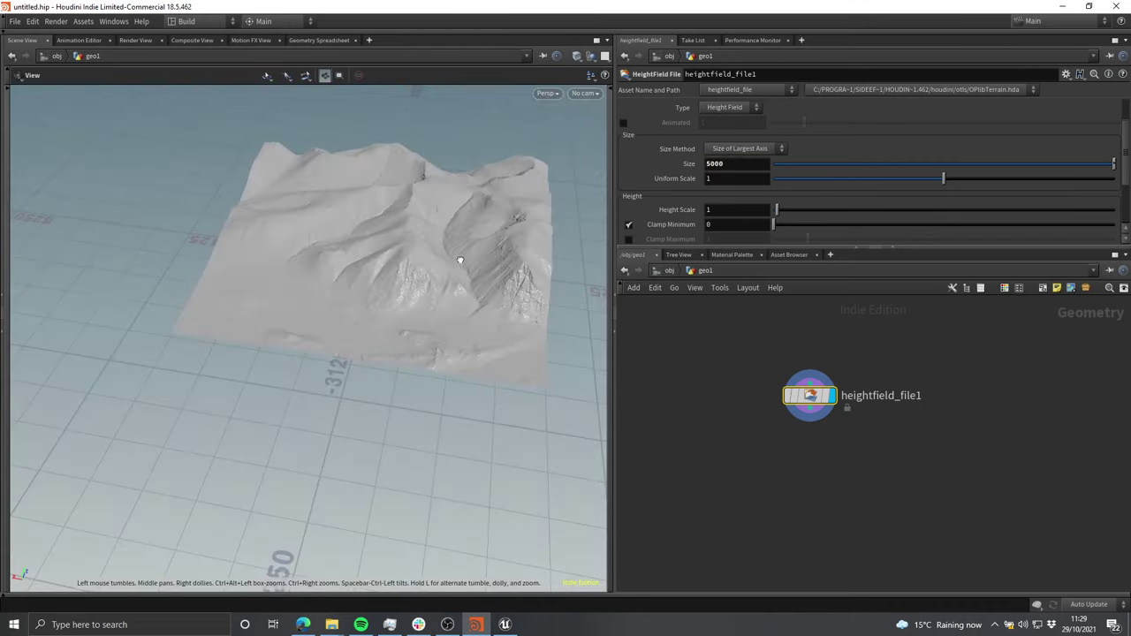
# Step: Widen the scene view and examine the resized terrain's ridges, slopes and gullies from a distance and up close
pyautogui.scroll(8, 457, 247)
pyautogui.scroll(-6, 451, 217)
pyautogui.moveTo(446, 221); pyautogui.dragTo(353, 273)
pyautogui.moveTo(353, 273); pyautogui.dragTo(364, 299, button='middle')
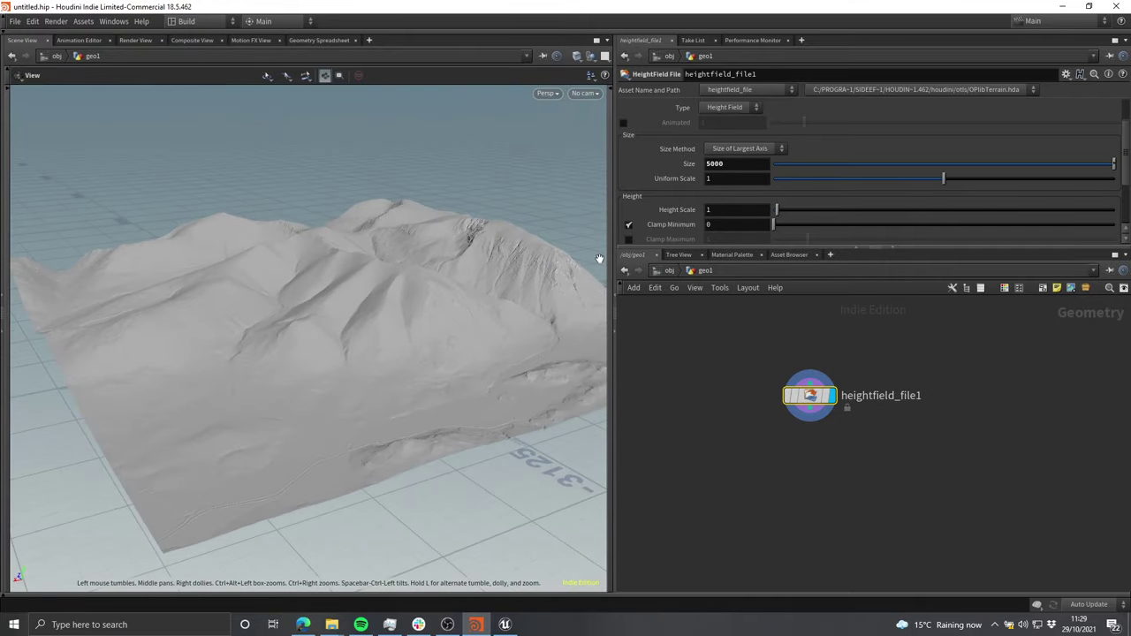
pyautogui.moveTo(615, 261); pyautogui.dragTo(763, 269)
pyautogui.scroll(3, 521, 287)
pyautogui.moveTo(521, 287); pyautogui.dragTo(473, 362)
pyautogui.scroll(4, 363, 330)
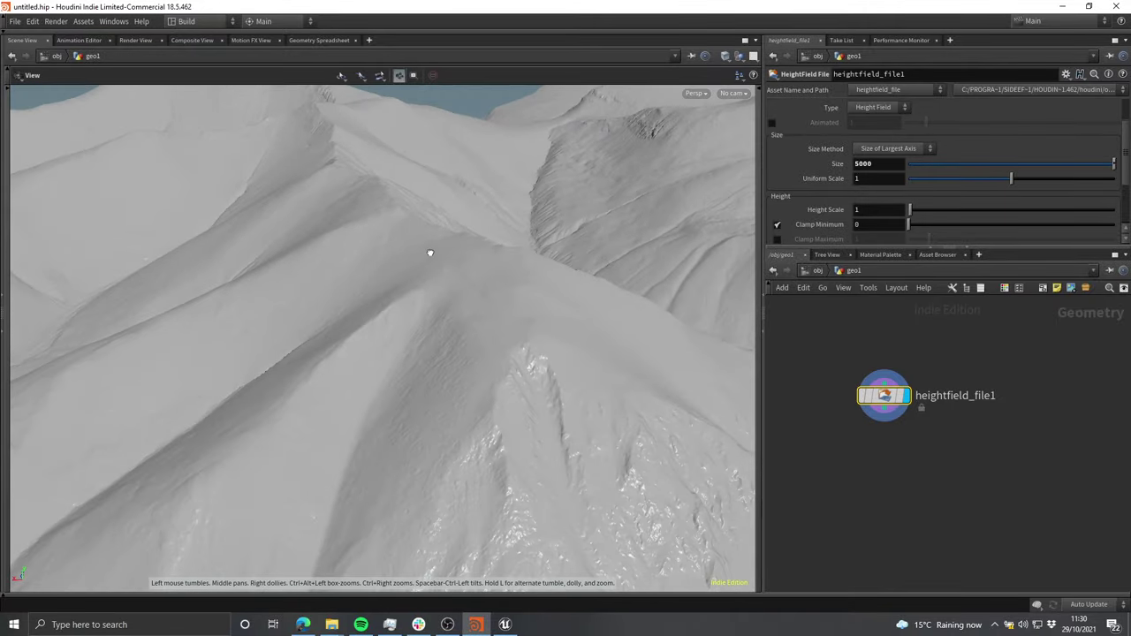
pyautogui.moveTo(431, 252); pyautogui.dragTo(523, 333)
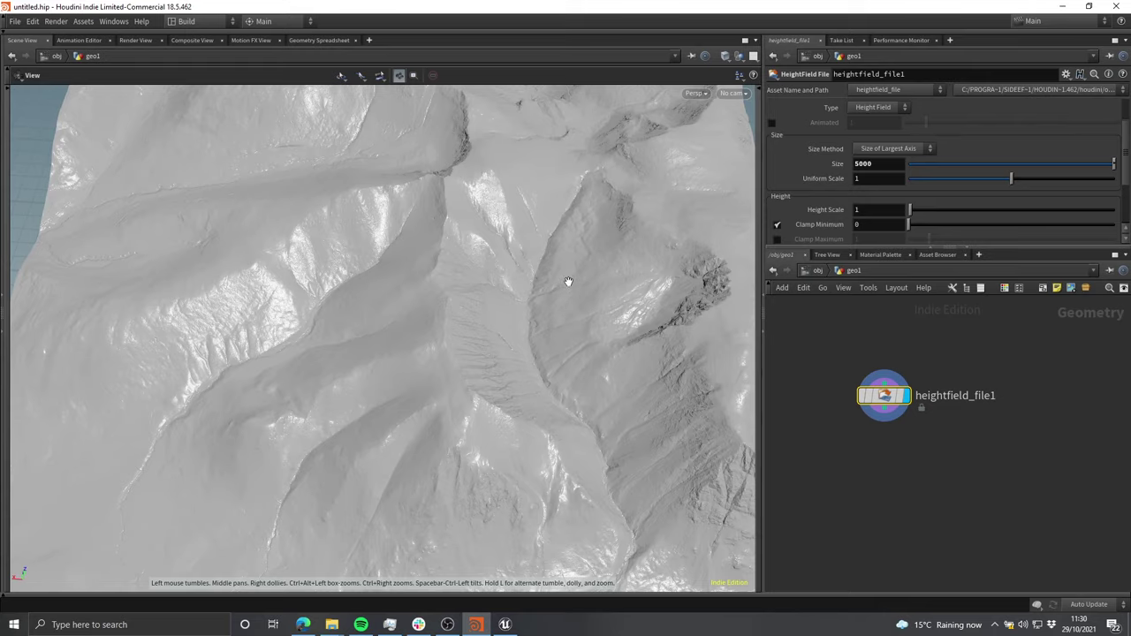
pyautogui.moveTo(567, 281)
pyautogui.mouseDown()
pyautogui.moveTo(525, 262)
pyautogui.moveTo(406, 300)
pyautogui.moveTo(414, 328)
pyautogui.moveTo(546, 321)
pyautogui.moveTo(419, 391)
pyautogui.moveTo(475, 419)
pyautogui.moveTo(656, 278)
pyautogui.moveTo(515, 277)
pyautogui.moveTo(480, 256)
pyautogui.moveTo(571, 291)
pyautogui.mouseUp()
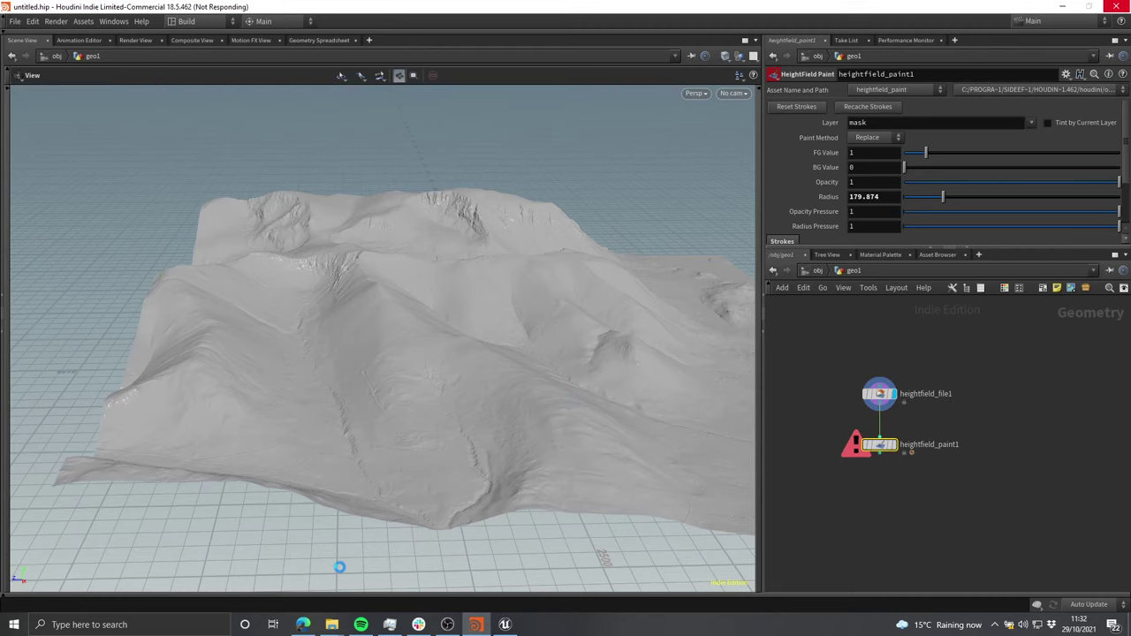
# Step: Switch to the browser and look up the Recommended Landscape Sizes table in Unreal Engine's Landscape Technical Guide
pyautogui.click(303, 625)
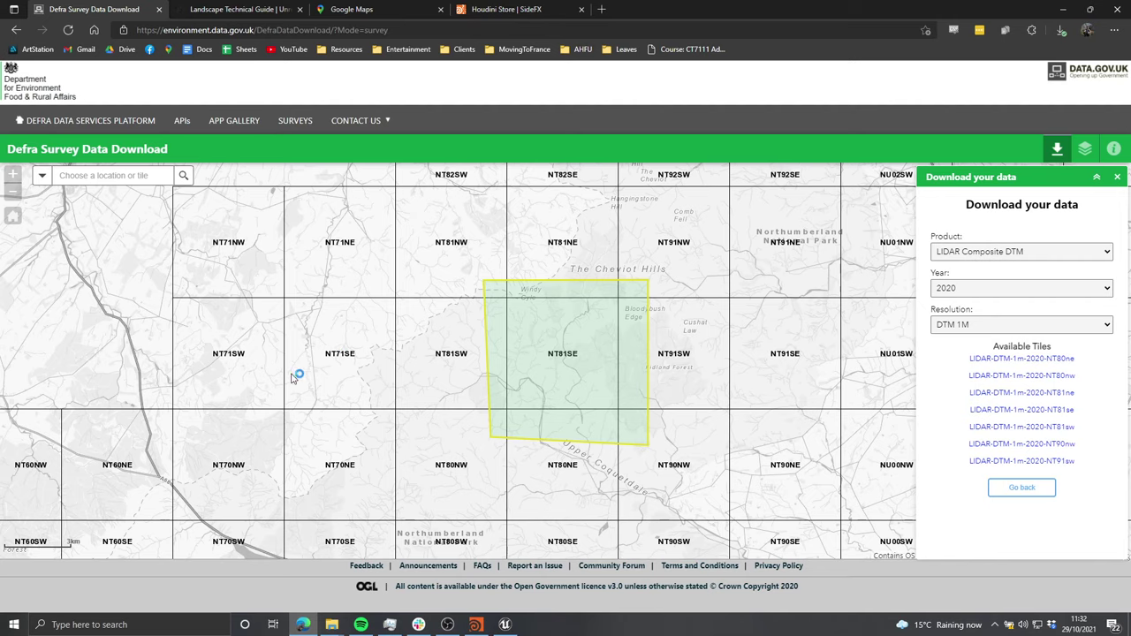
pyautogui.click(269, 7)
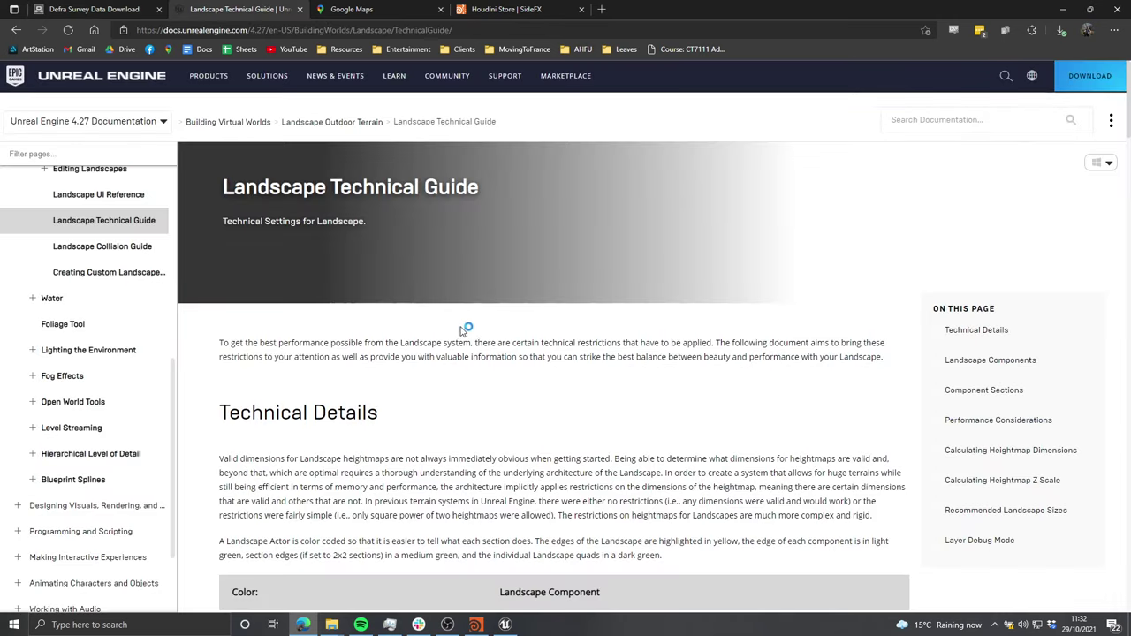
pyautogui.scroll(-1, 579, 356)
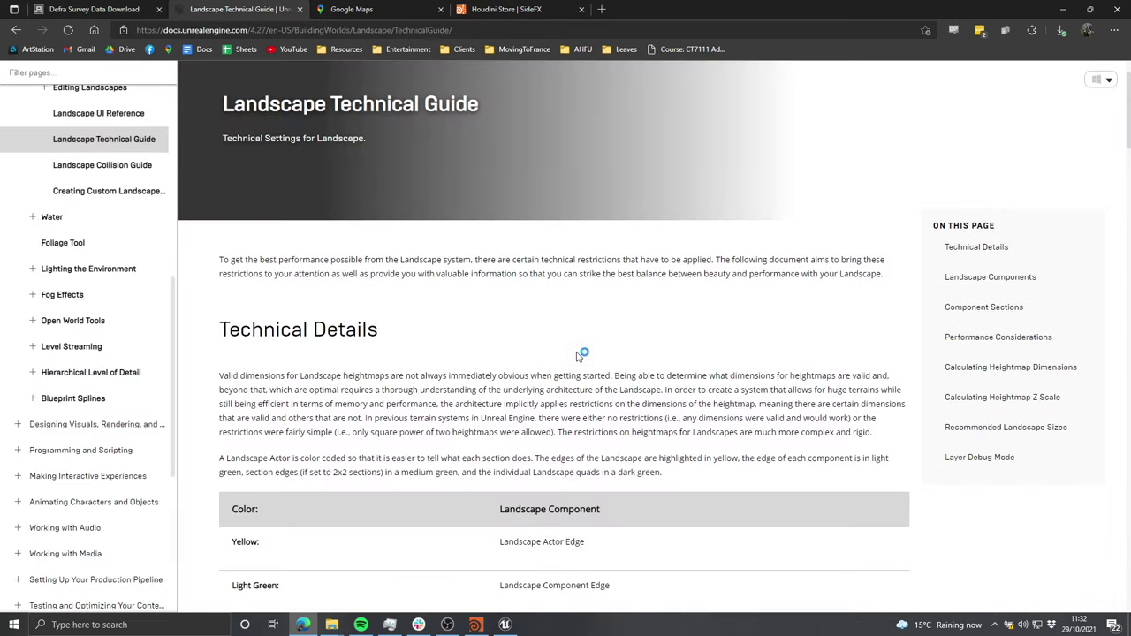
pyautogui.scroll(-2, 579, 333)
pyautogui.scroll(3, 571, 336)
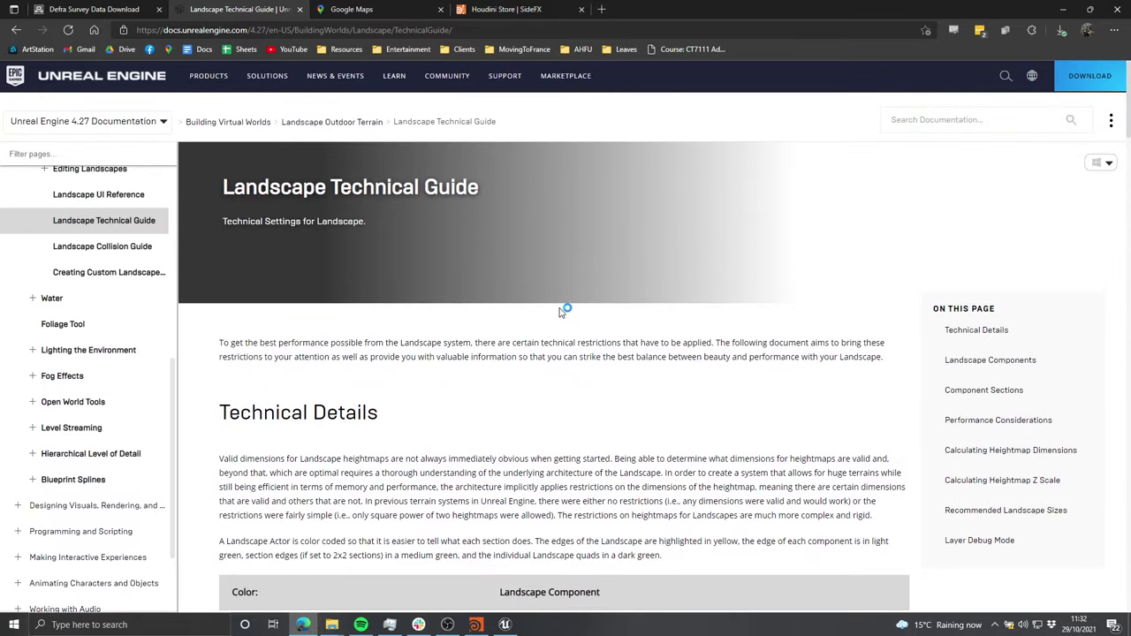
pyautogui.scroll(-10, 714, 258)
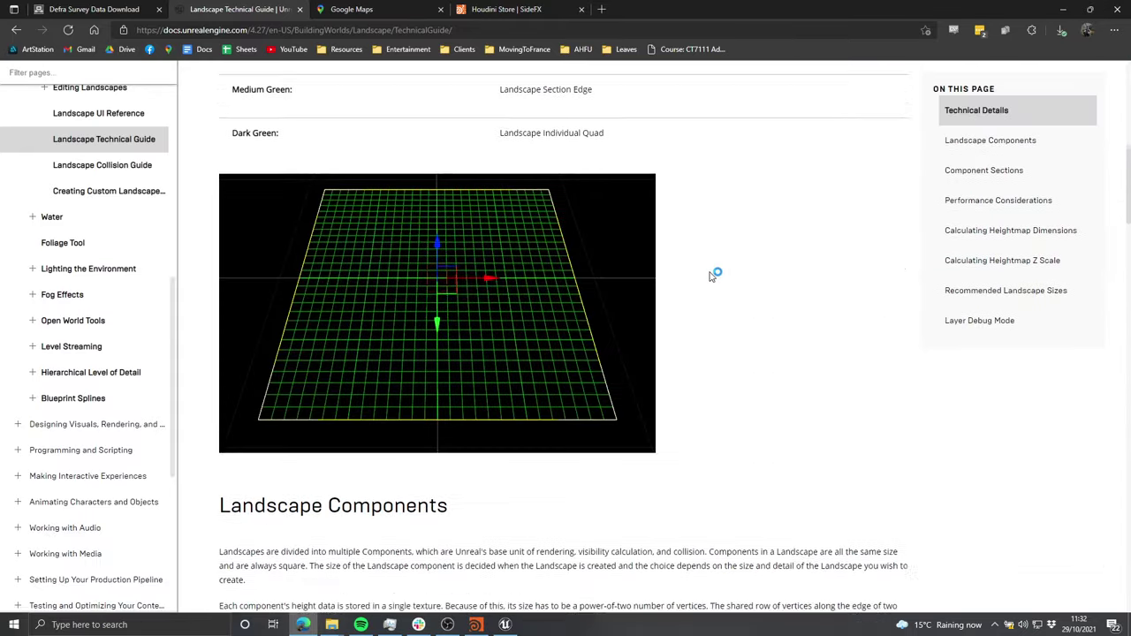
pyautogui.scroll(-15, 714, 258)
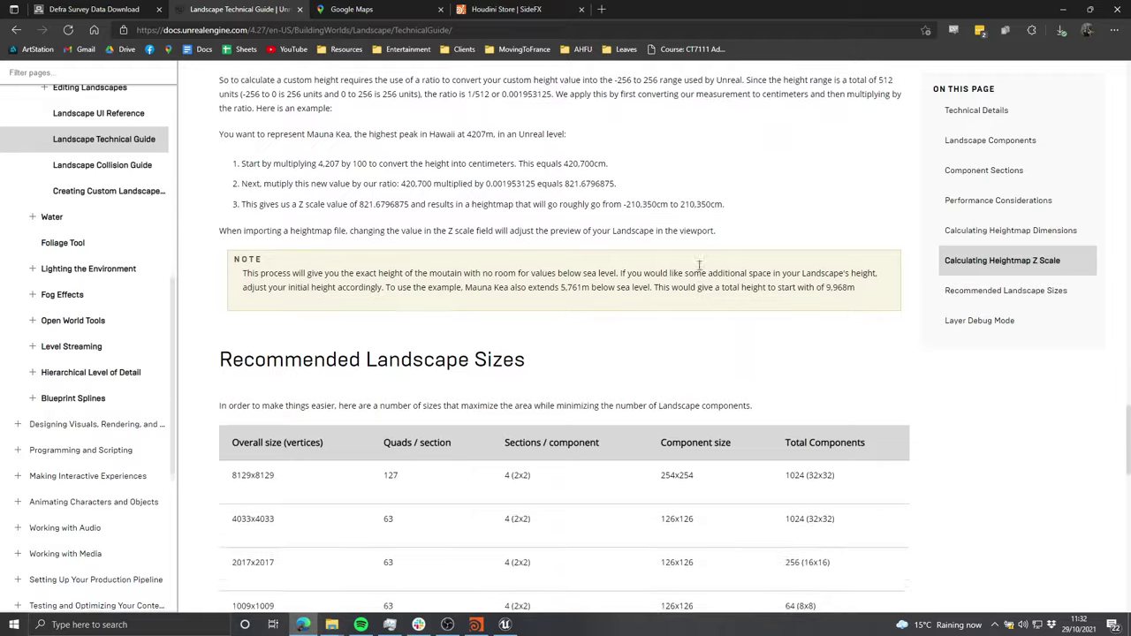
pyautogui.scroll(-3, 700, 269)
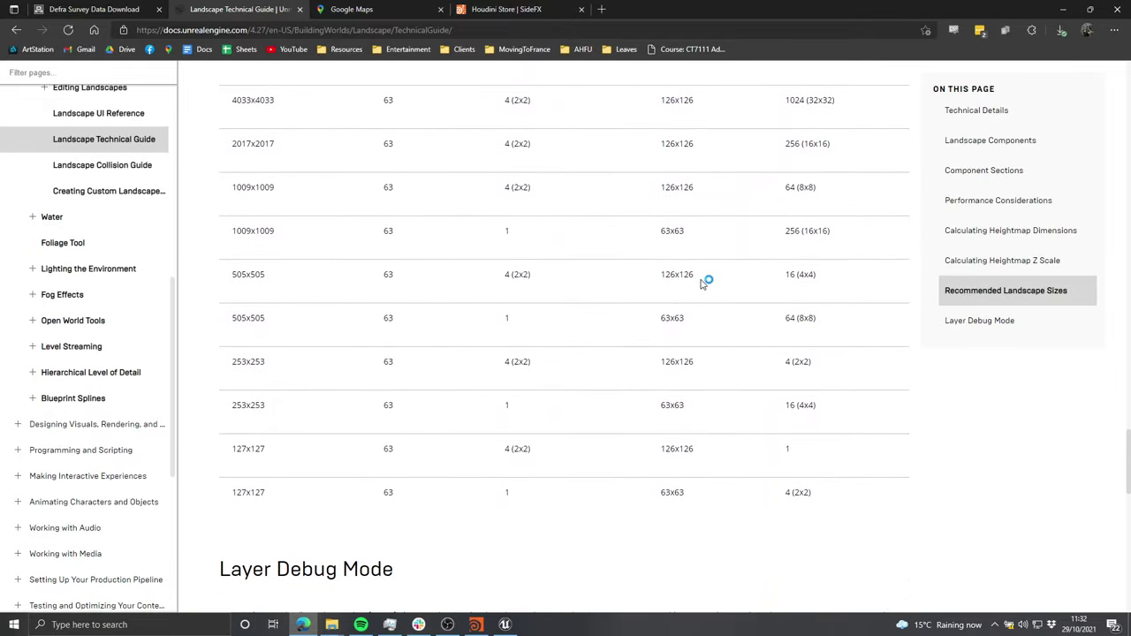
# Step: Examine the Recommended Landscape Sizes table in Unreal's Landscape Technical Guide
pyautogui.scroll(2, 703, 288)
pyautogui.scroll(1, 327, 224)
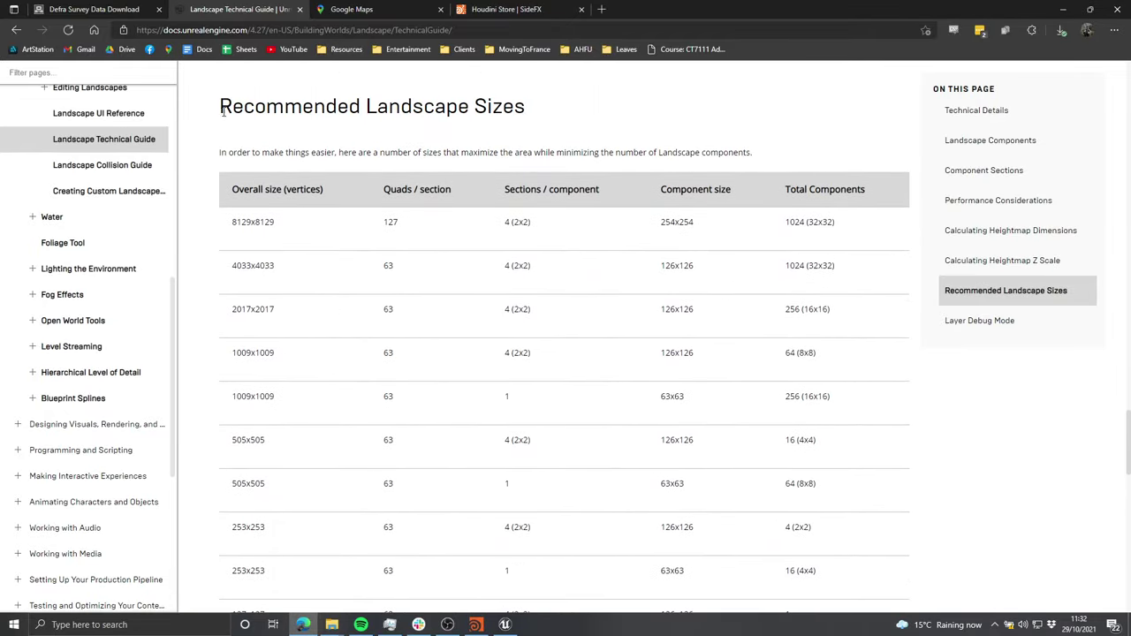
pyautogui.moveTo(223, 111); pyautogui.dragTo(518, 103)
pyautogui.click(537, 107)
pyautogui.moveTo(227, 222); pyautogui.dragTo(778, 389)
pyautogui.click(488, 305)
pyautogui.scroll(-1, 319, 288)
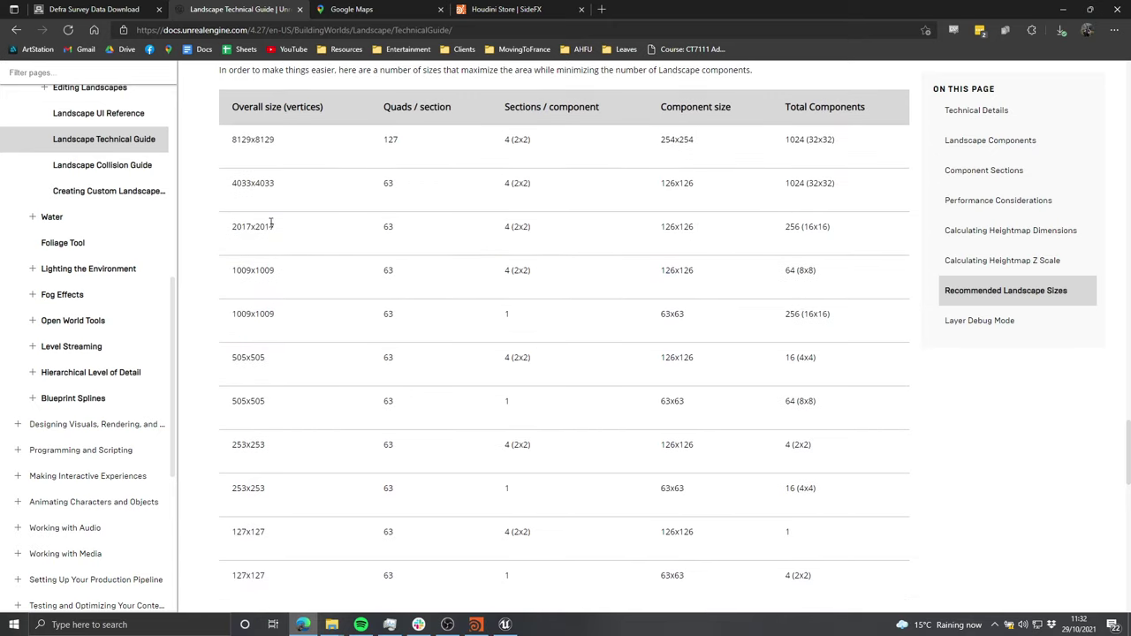
pyautogui.scroll(1, 271, 222)
# Step: Compare the largest overall landscape sizes in the table, focusing on the 4033x4033 entry
pyautogui.moveTo(218, 220); pyautogui.dragTo(293, 228)
pyautogui.moveTo(237, 266); pyautogui.dragTo(296, 267)
pyautogui.moveTo(237, 310); pyautogui.dragTo(254, 243)
pyautogui.click(243, 265)
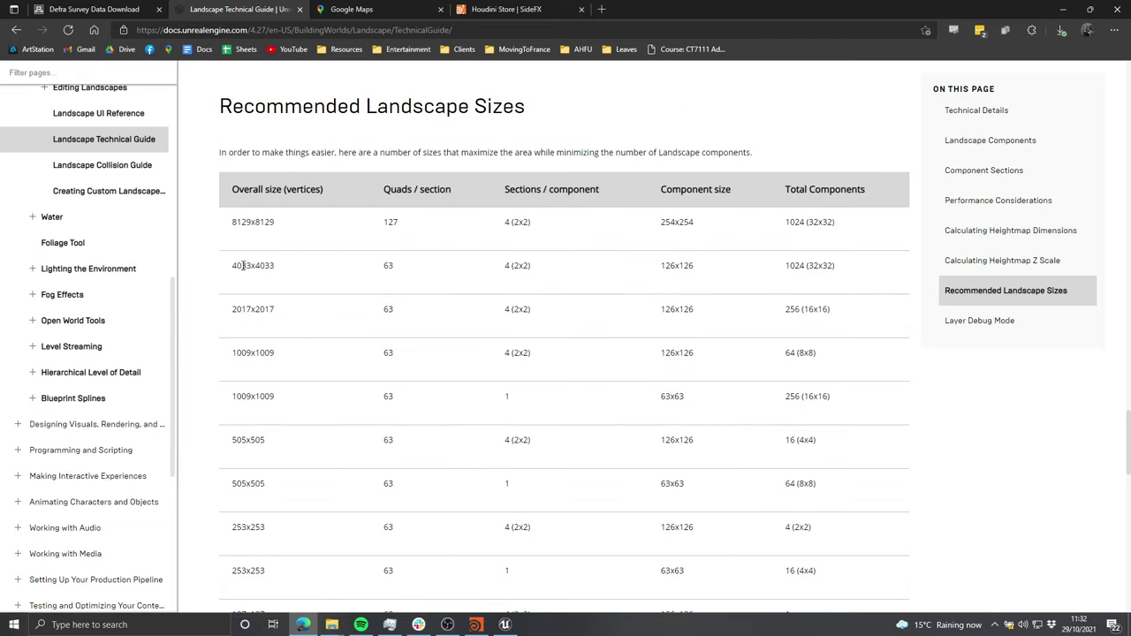
pyautogui.click(296, 274)
pyautogui.moveTo(296, 268); pyautogui.dragTo(232, 272)
pyautogui.click(329, 275)
# Step: Look at the imported terrain in Houdini, then return to the browser and read the full 4033x4033 row
pyautogui.hotkey('alt', 'Tab')
pyautogui.hotkey('alt', 'Tab')
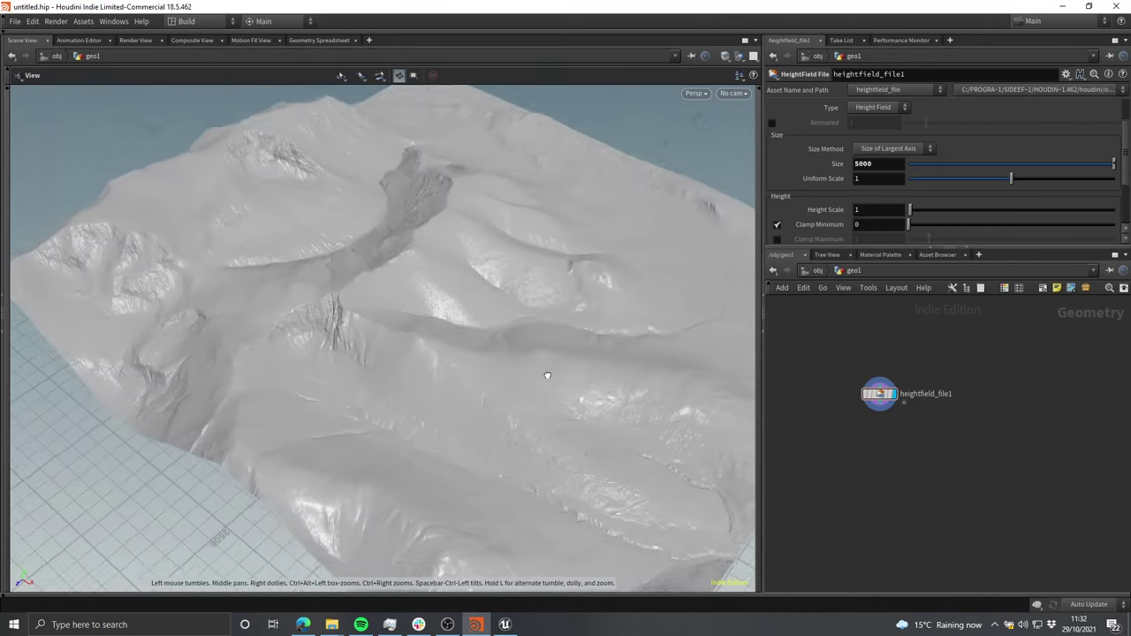
pyautogui.moveTo(548, 376); pyautogui.dragTo(429, 295)
pyautogui.hotkey('alt', 'Tab')
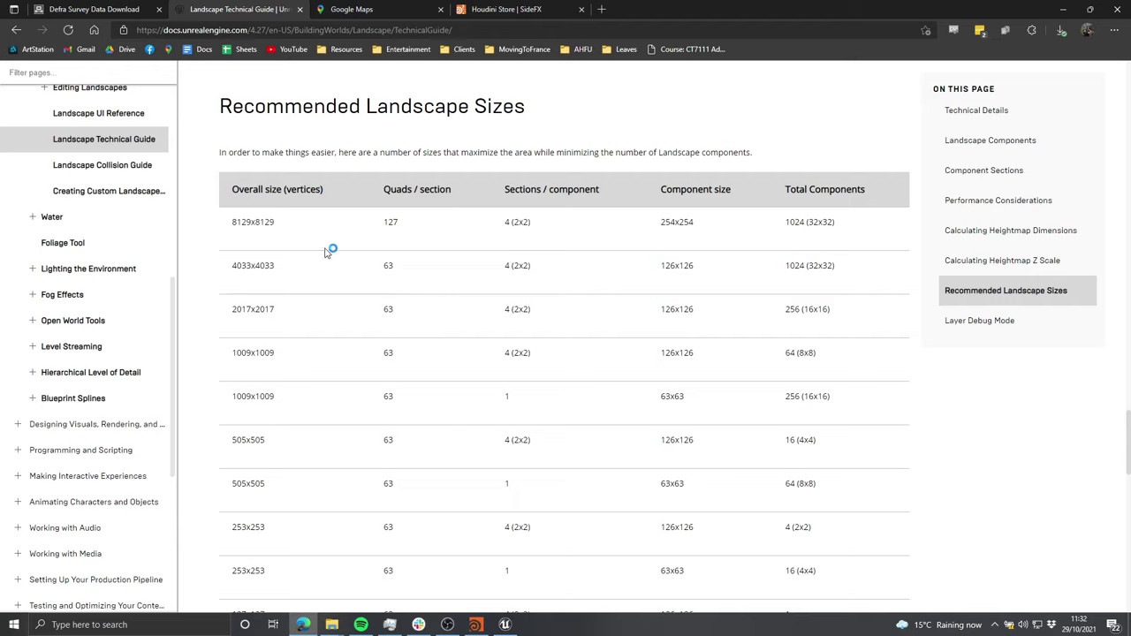
pyautogui.doubleClick(273, 225)
pyautogui.click(284, 226)
pyautogui.moveTo(233, 268); pyautogui.dragTo(337, 269)
pyautogui.click(235, 268)
pyautogui.click(342, 269)
pyautogui.moveTo(826, 264); pyautogui.dragTo(239, 277)
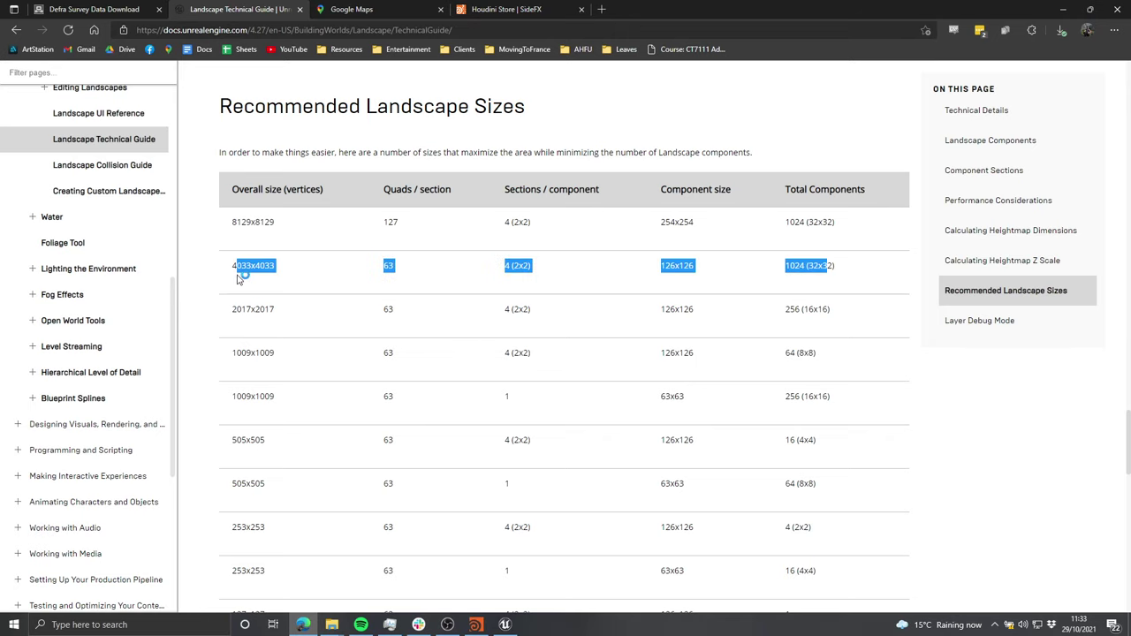
pyautogui.click(315, 265)
# Step: Switch to Houdini and add a HeightField Resample node below heightfield_file1
pyautogui.hotkey('alt', 'Tab')
pyautogui.moveTo(403, 275); pyautogui.dragTo(495, 389)
pyautogui.moveTo(909, 444); pyautogui.dragTo(958, 433, button='middle')
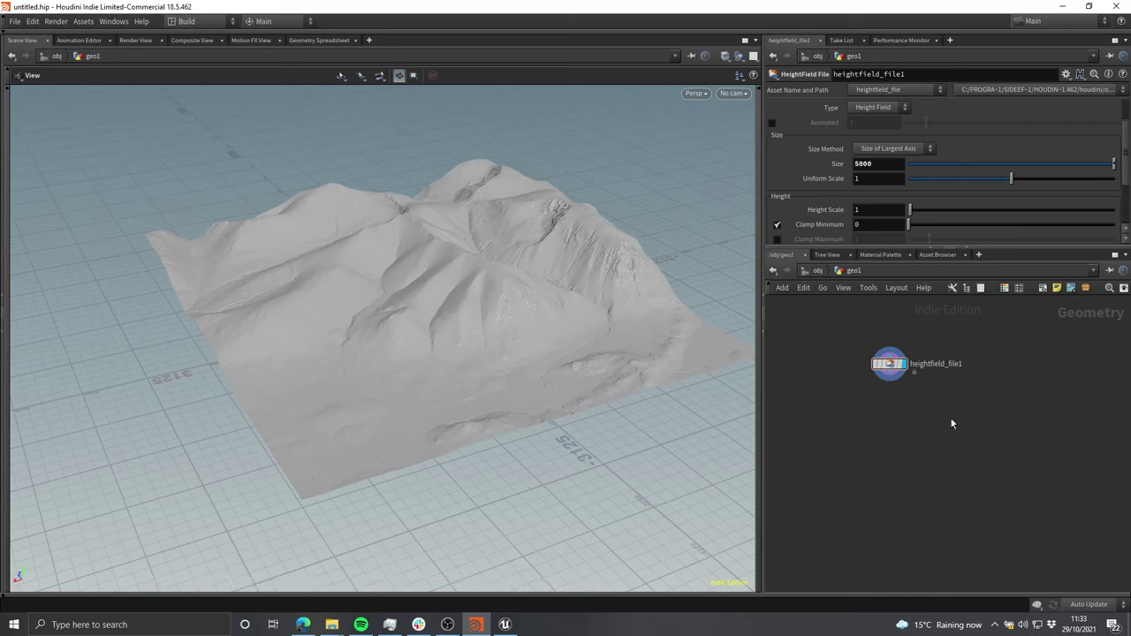
pyautogui.press('Tab')
pyautogui.moveTo(953, 421)
pyautogui.write('hf res')
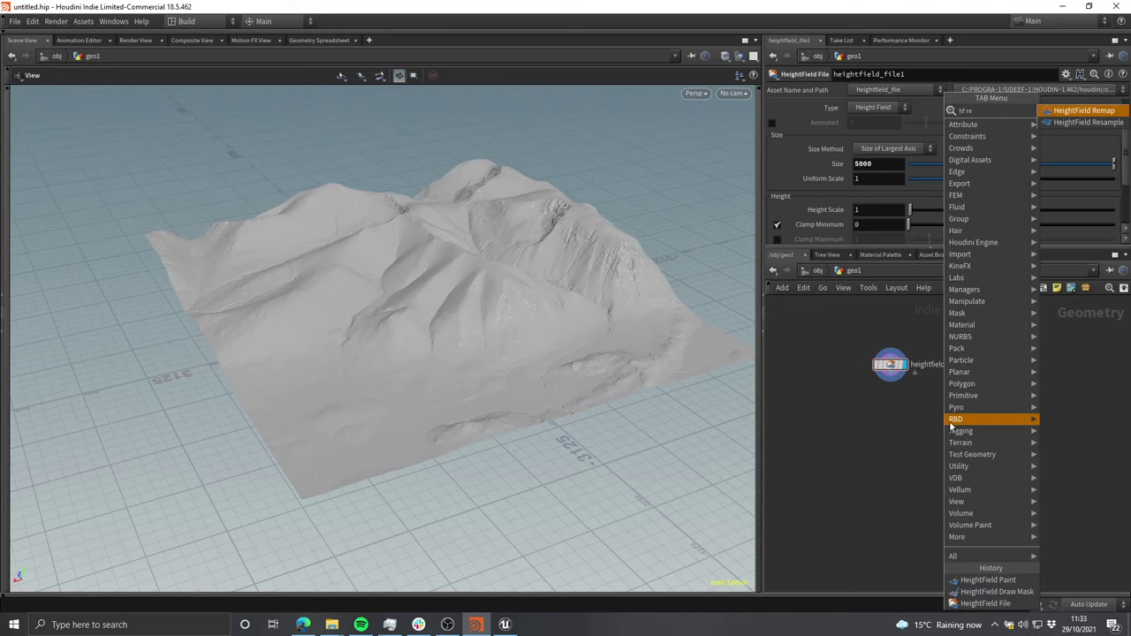
pyautogui.press('Return')
pyautogui.click(925, 405)
pyautogui.scroll(5, 953, 410)
pyautogui.scroll(-4, 994, 389)
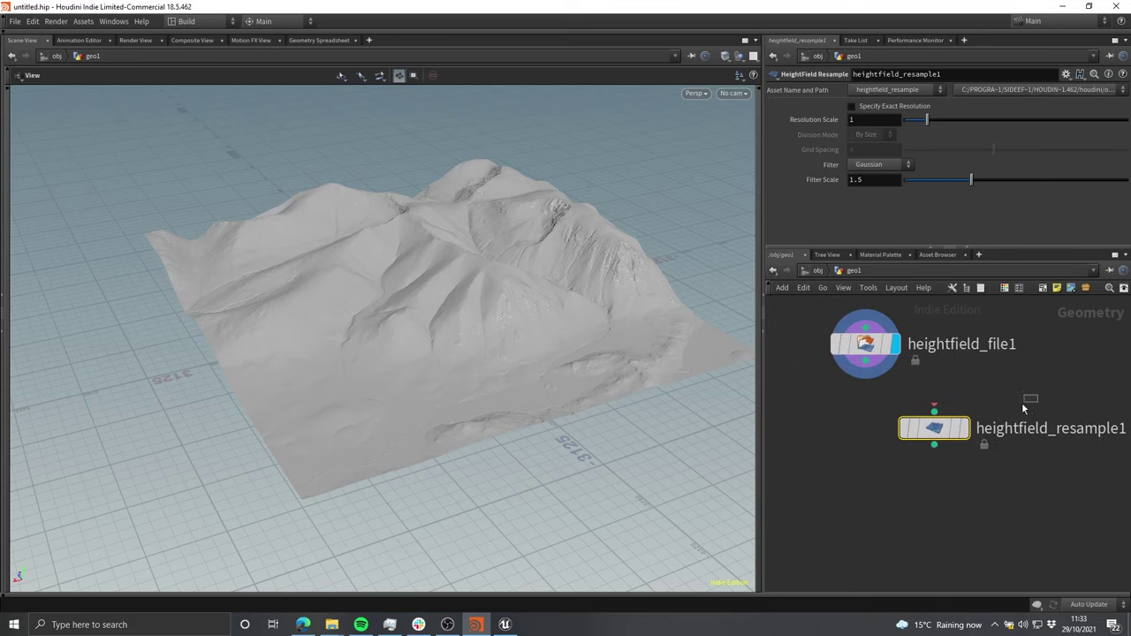
# Step: Check the height layer's resolution in the node information of heightfield_file1
pyautogui.moveTo(873, 399)
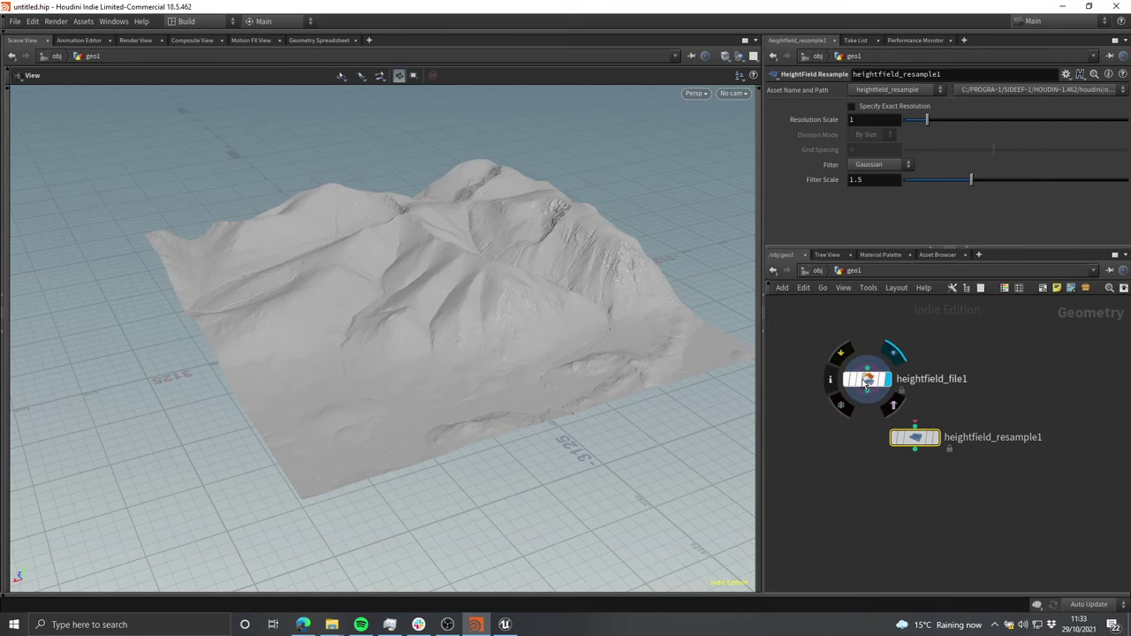
pyautogui.click(832, 384)
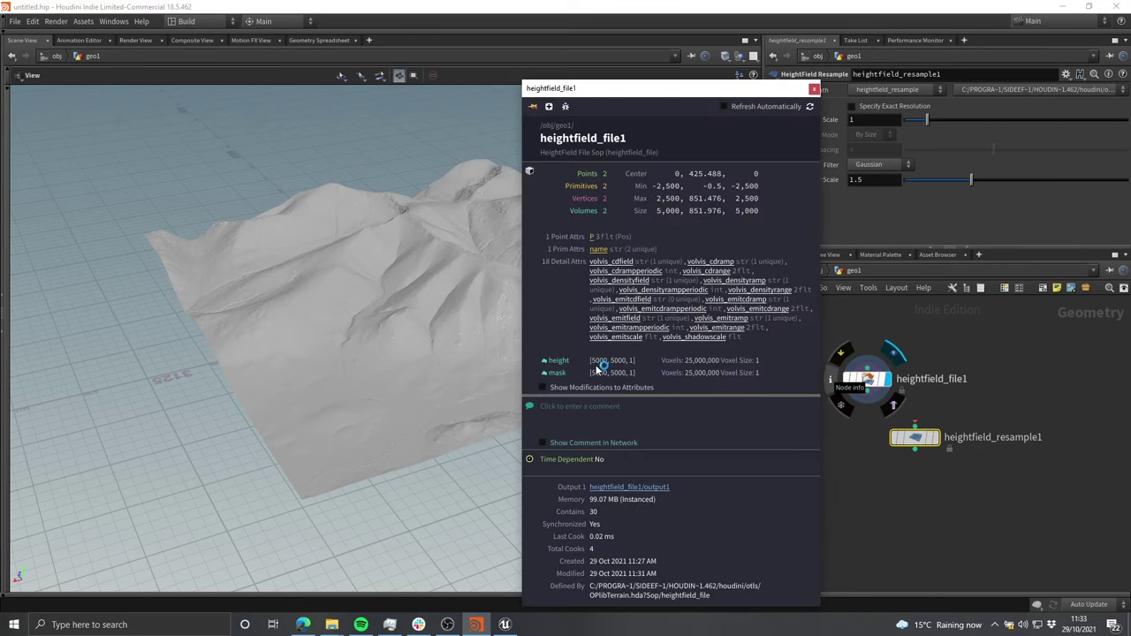
pyautogui.click(814, 89)
# Step: Widen the parameter and network area, and delete the unconnected HeightField Resample node
pyautogui.moveTo(923, 443)
pyautogui.mouseDown()
pyautogui.moveTo(918, 421)
pyautogui.moveTo(913, 463)
pyautogui.moveTo(908, 447)
pyautogui.moveTo(889, 458)
pyautogui.moveTo(922, 445)
pyautogui.moveTo(931, 457)
pyautogui.moveTo(891, 453)
pyautogui.moveTo(903, 440)
pyautogui.moveTo(924, 448)
pyautogui.mouseUp()
pyautogui.scroll(-1, 850, 428)
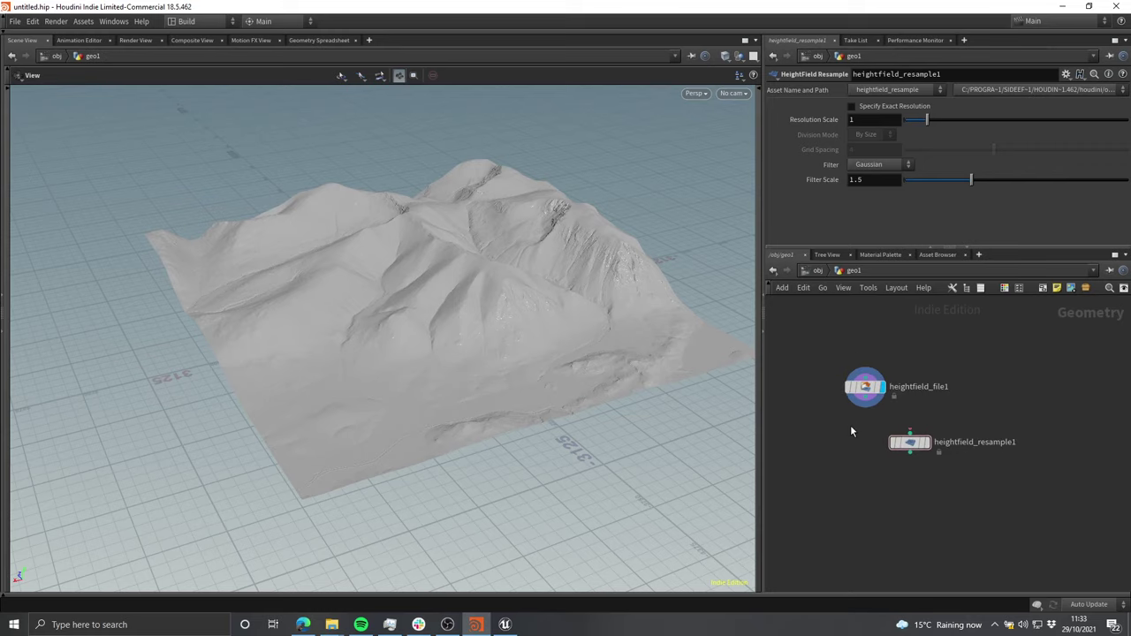
pyautogui.moveTo(799, 433); pyautogui.dragTo(851, 430, button='middle')
pyautogui.moveTo(764, 362); pyautogui.dragTo(709, 380)
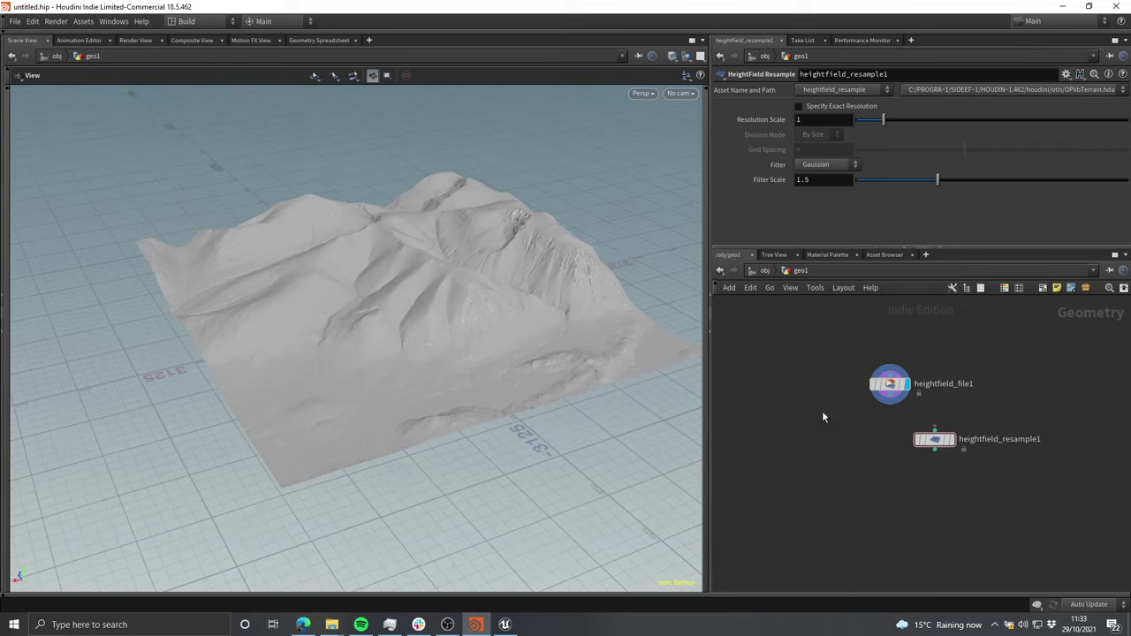
pyautogui.press('Delete')
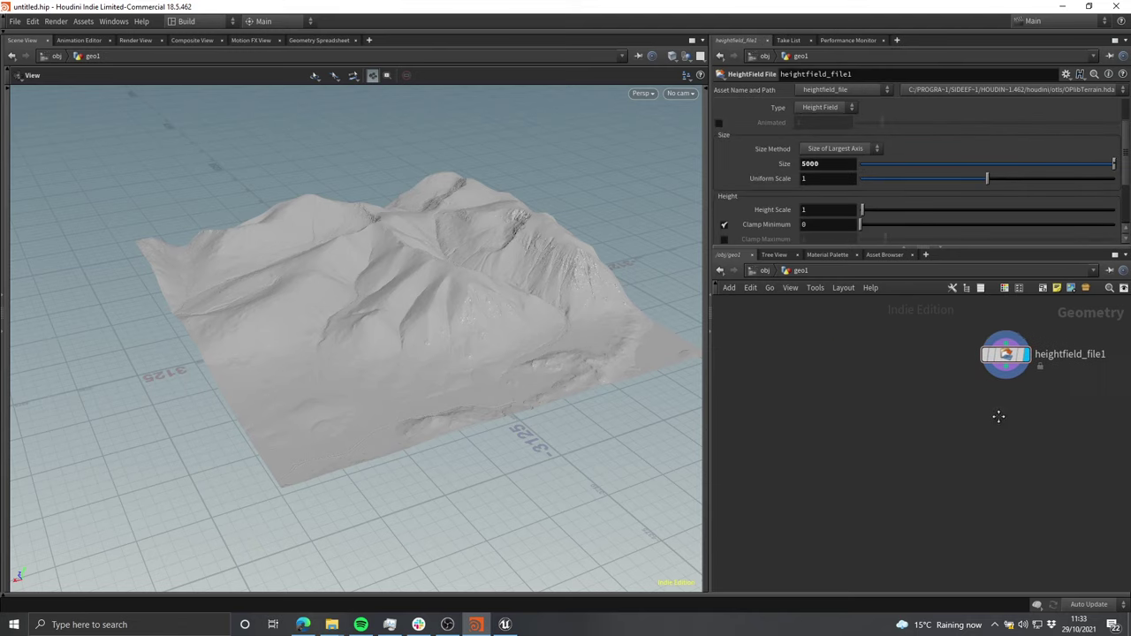
# Step: Add a new HeightField node beside heightfield_file1 and display it in the viewport
pyautogui.press('Tab')
pyautogui.write('hf')
pyautogui.press('Return')
pyautogui.click(896, 416)
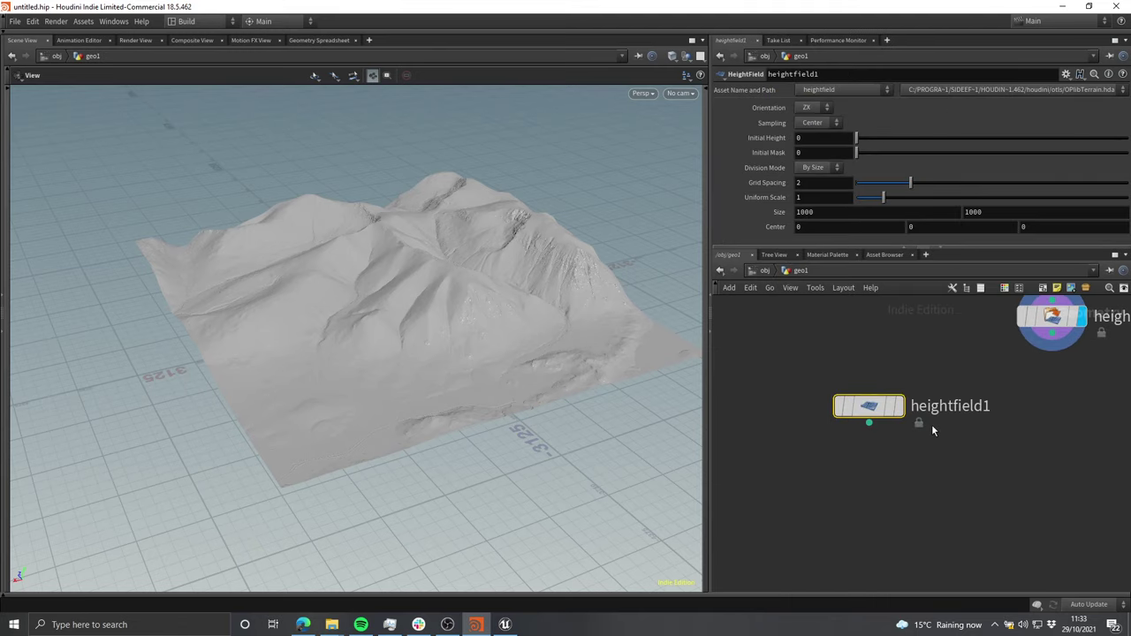
pyautogui.click(873, 378)
# Step: Set the new height field's size to 5000 by 5000
pyautogui.scroll(3, 539, 297)
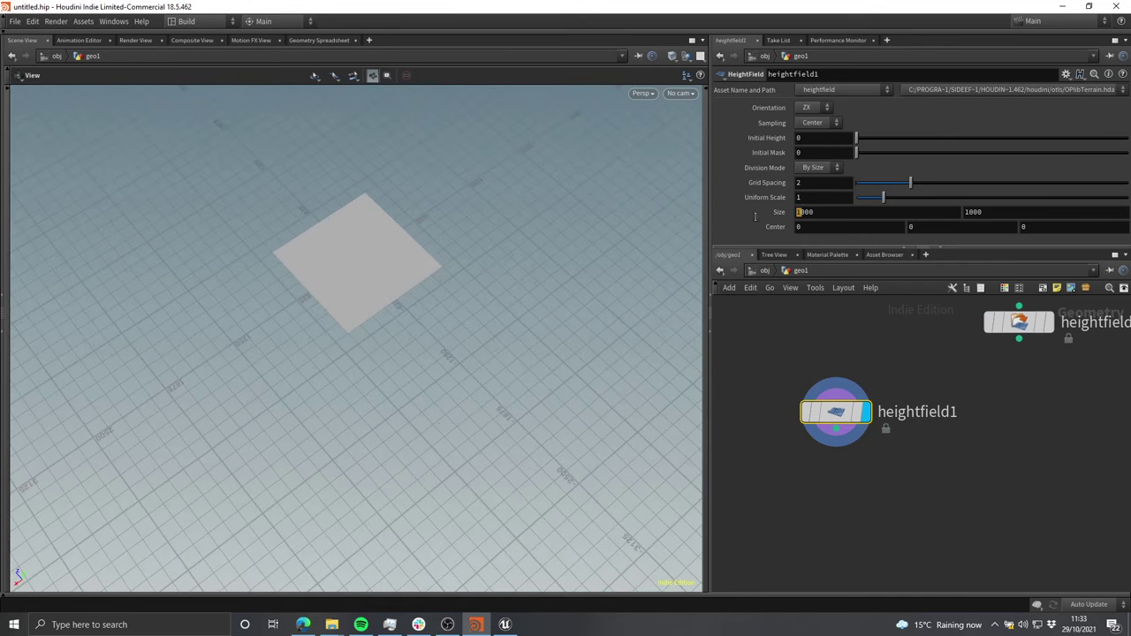
pyautogui.write('5')
pyautogui.press('Return')
pyautogui.moveTo(970, 211); pyautogui.dragTo(896, 232)
pyautogui.write('5')
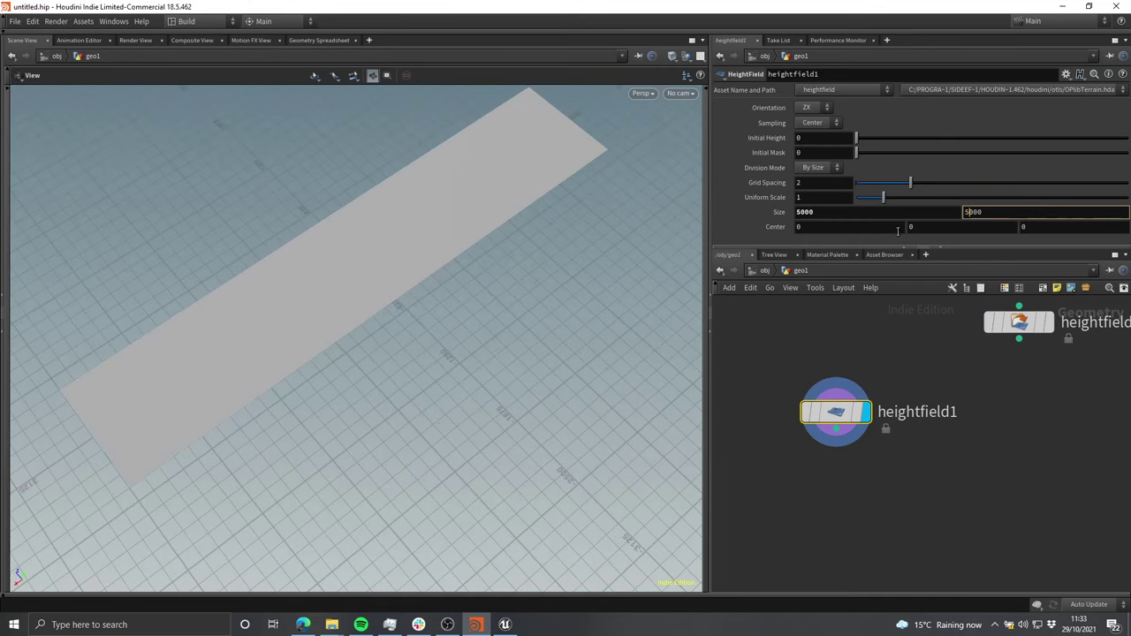
pyautogui.press('Return')
# Step: Display heightfield_file1 and heightfield1 in turn to compare their extents in the viewport
pyautogui.scroll(-3, 598, 288)
pyautogui.moveTo(599, 289); pyautogui.dragTo(633, 265)
pyautogui.moveTo(1028, 391); pyautogui.dragTo(992, 440, button='middle')
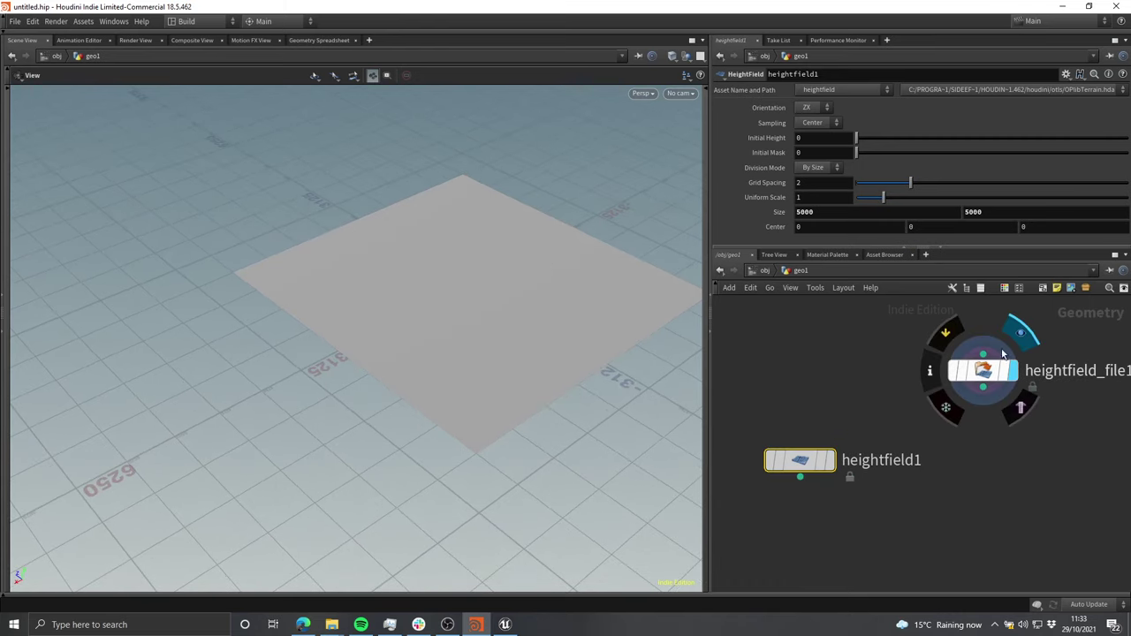
pyautogui.click(1021, 333)
pyautogui.click(838, 423)
pyautogui.moveTo(528, 279); pyautogui.dragTo(450, 330)
pyautogui.moveTo(521, 381); pyautogui.dragTo(549, 328)
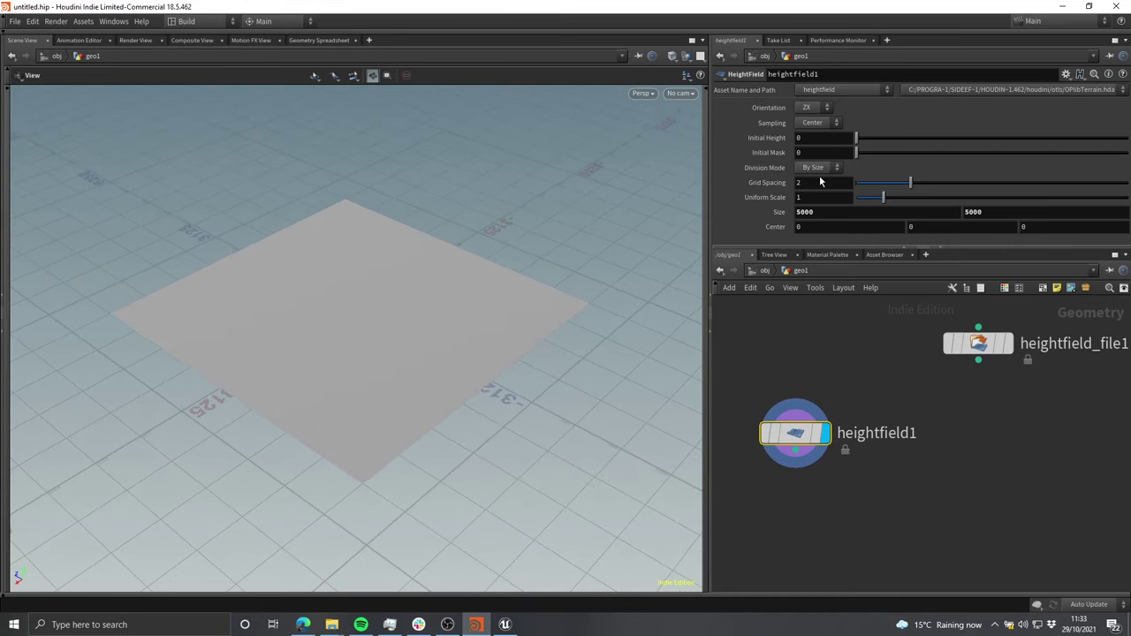
# Step: Check the height layer's resolution in the node information of heightfield1
pyautogui.moveTo(800, 425)
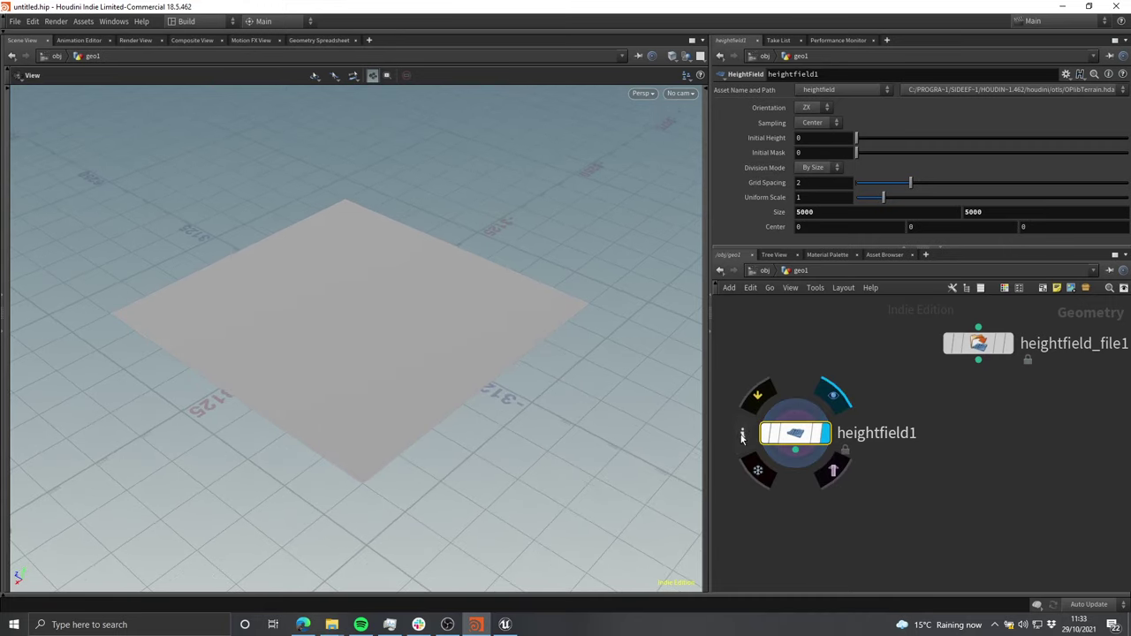
pyautogui.click(742, 435)
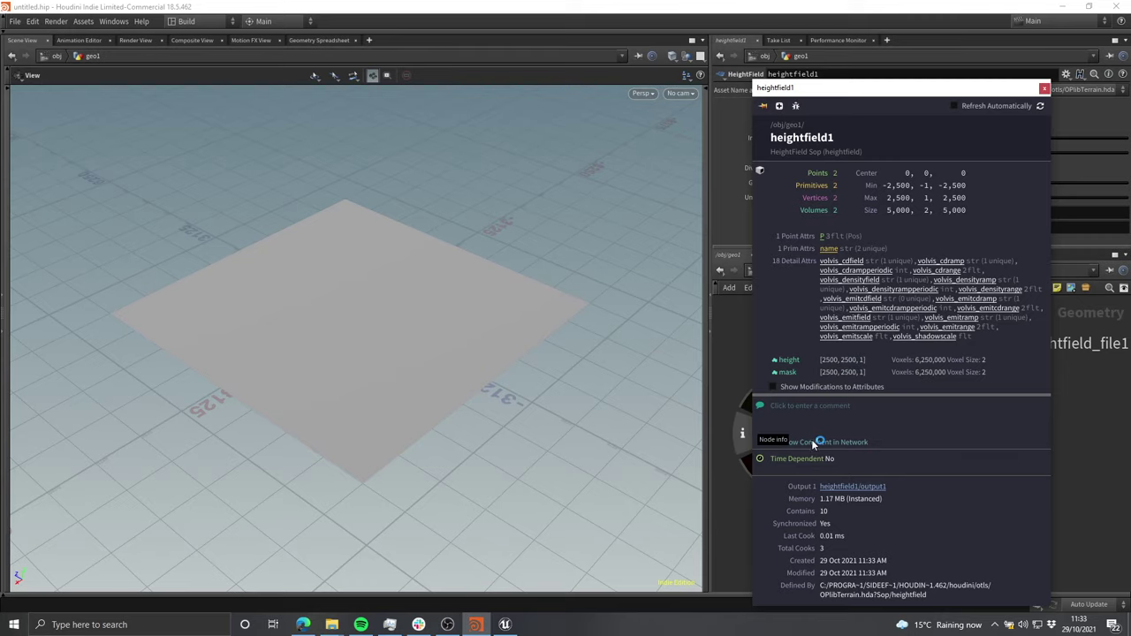
pyautogui.moveTo(762, 346); pyautogui.dragTo(889, 486)
# Step: Change heightfield1's Division Mode to By Axis and set Grid Samples to 4033
pyautogui.click(827, 169)
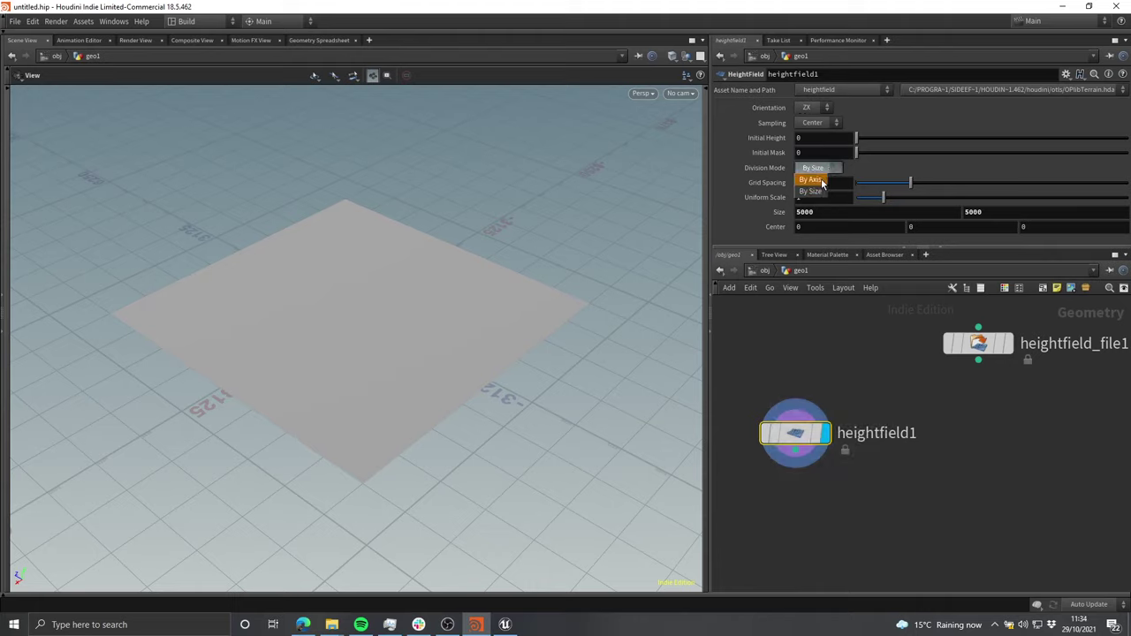
pyautogui.click(811, 180)
pyautogui.click(808, 183)
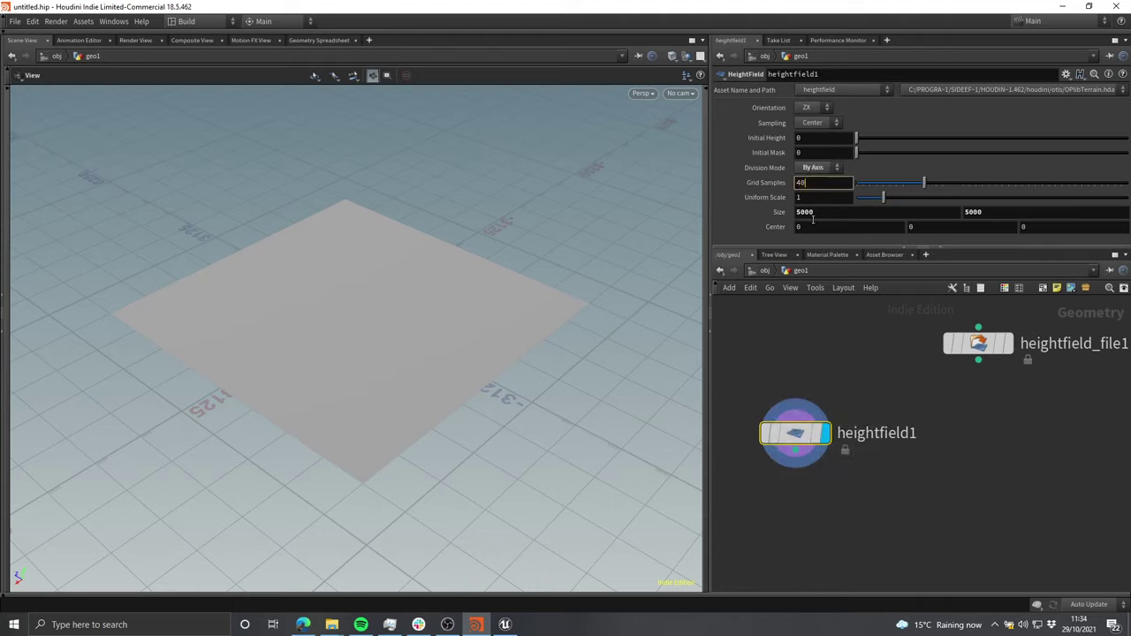
pyautogui.press('Return')
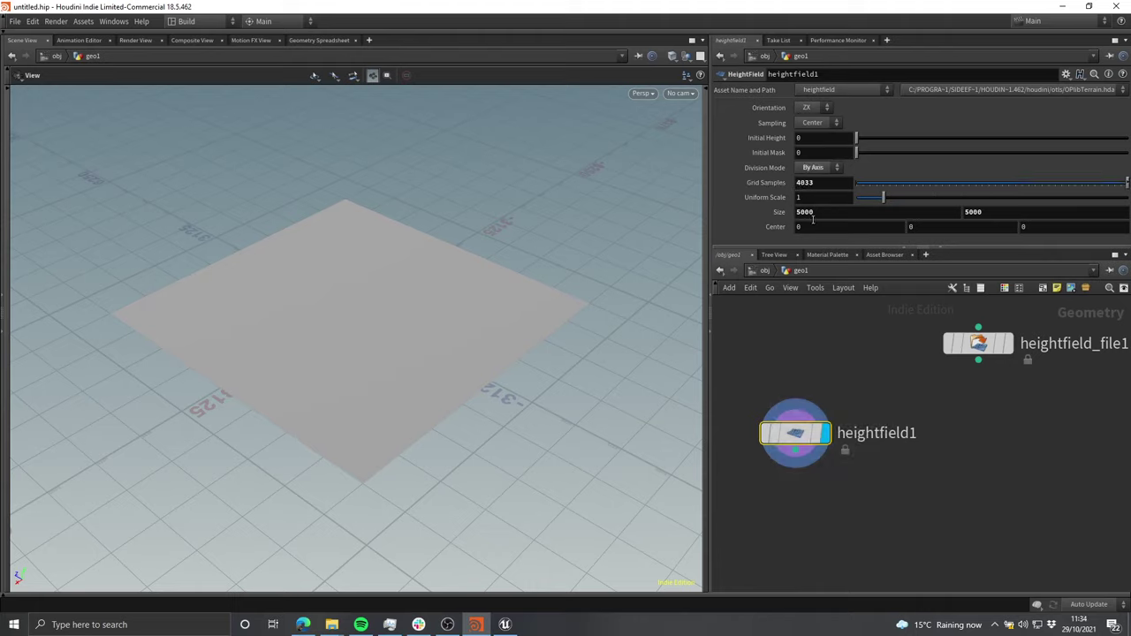
# Step: Reread the 4033x4033 row in the browser's landscape guide, then check heightfield1's resolution in its Houdini node information
pyautogui.click(303, 625)
pyautogui.moveTo(232, 267); pyautogui.dragTo(858, 261)
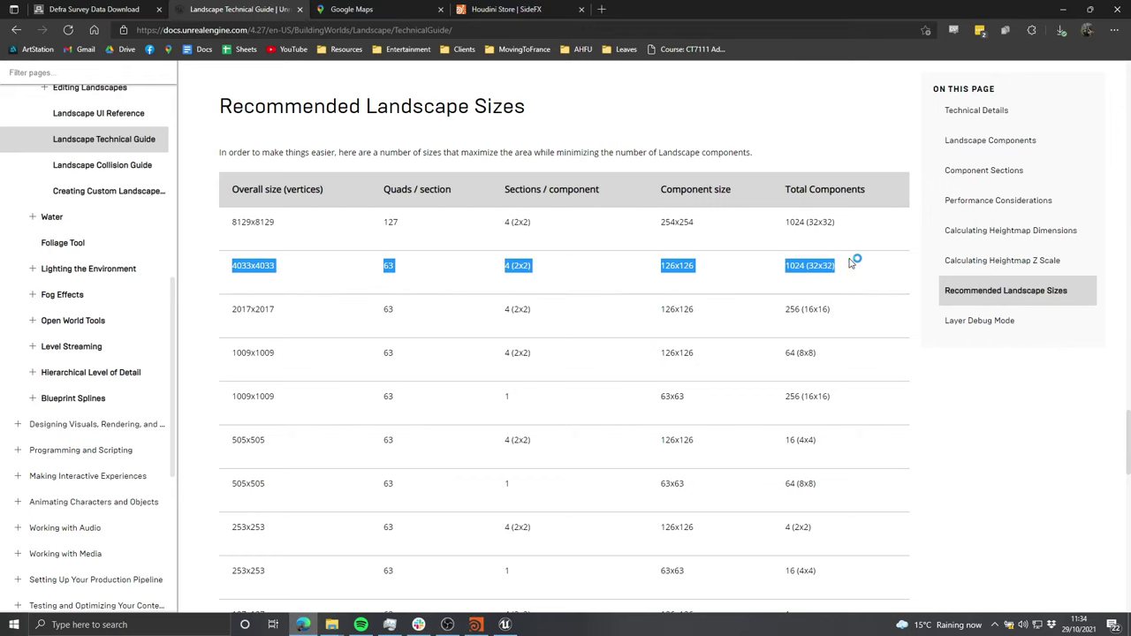
pyautogui.click(863, 268)
pyautogui.click(1063, 9)
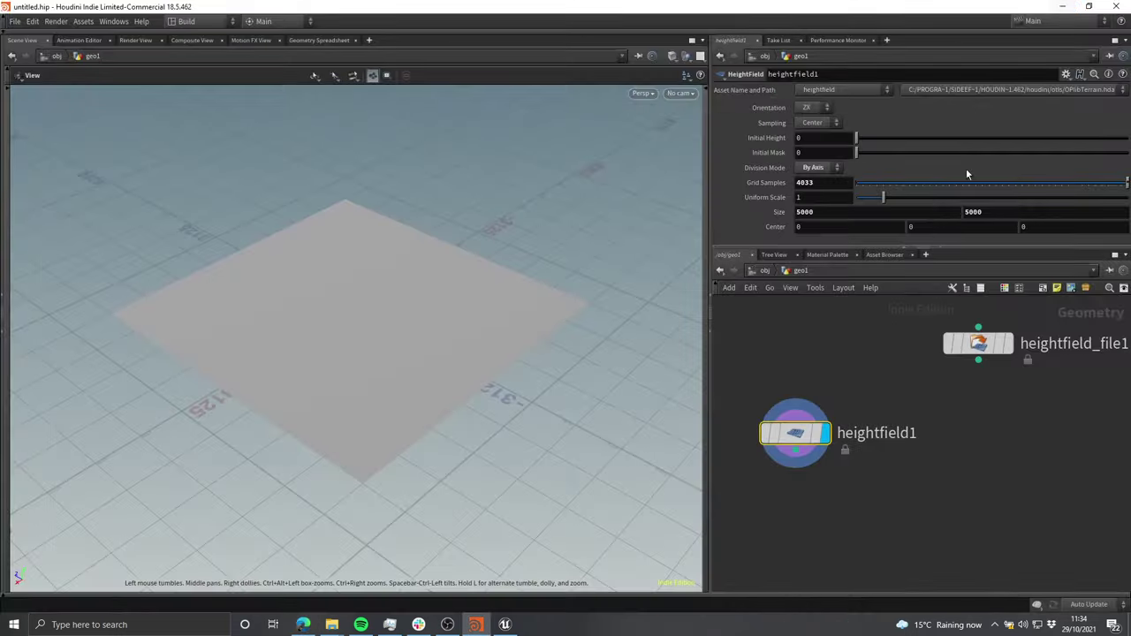
pyautogui.click(745, 434)
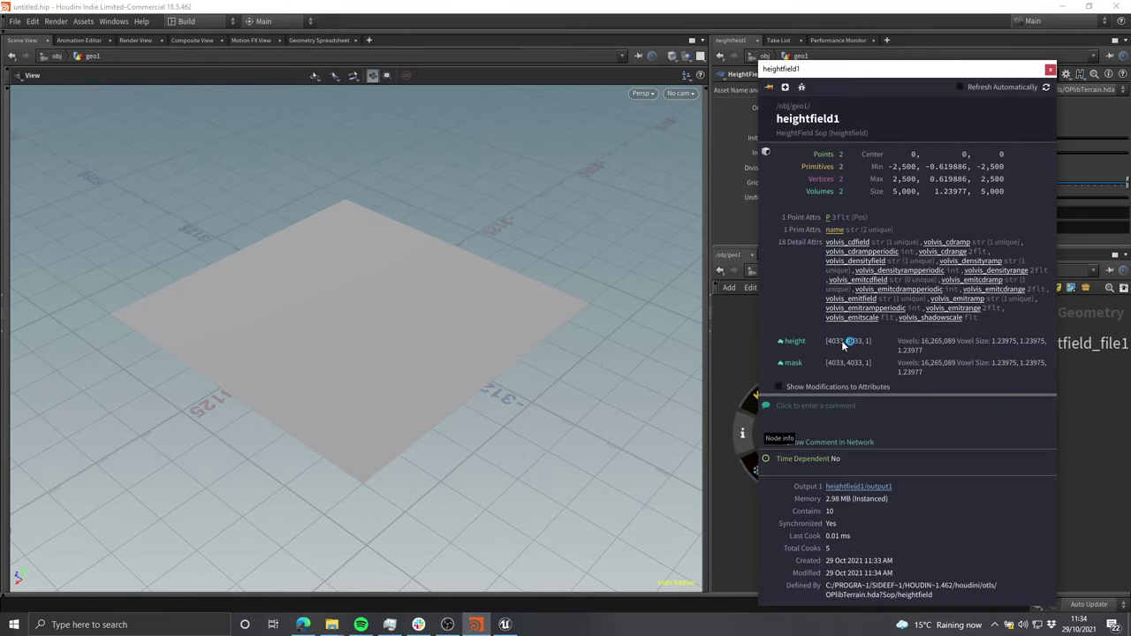
pyautogui.click(750, 461)
# Step: Rearrange heightfield1 and heightfield_file1 next to each other in the network
pyautogui.scroll(-3, 933, 431)
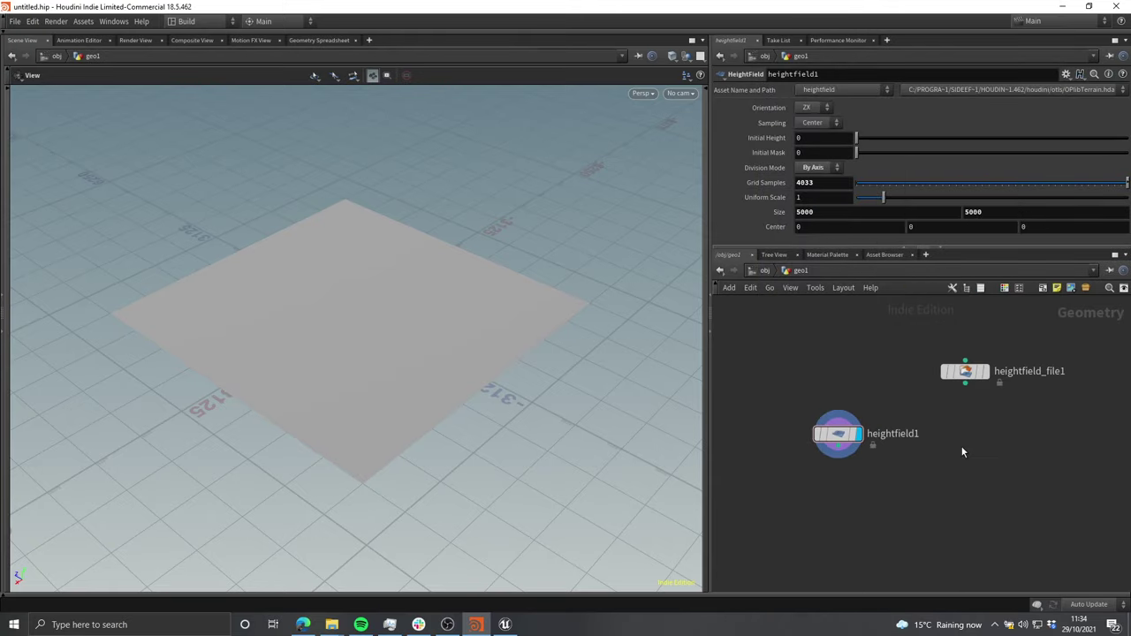
pyautogui.moveTo(838, 433); pyautogui.dragTo(817, 398)
pyautogui.moveTo(945, 433)
pyautogui.mouseDown(button='middle')
pyautogui.moveTo(922, 414)
pyautogui.moveTo(931, 445)
pyautogui.mouseUp(button='middle')
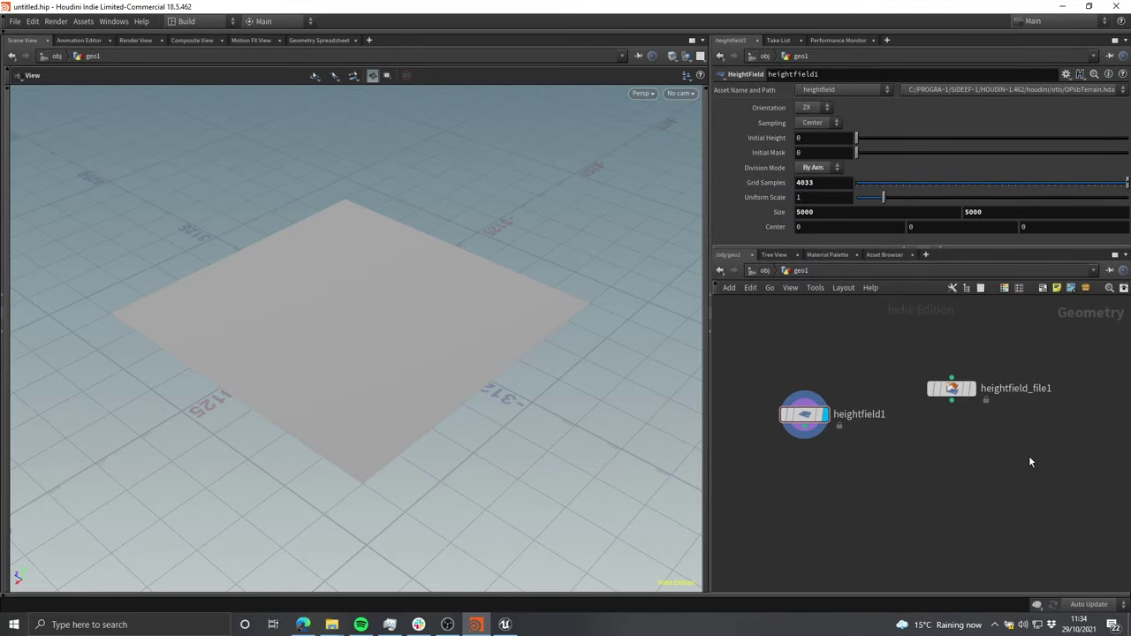
pyautogui.moveTo(860, 474); pyautogui.dragTo(788, 404)
pyautogui.moveTo(1043, 455); pyautogui.dragTo(937, 386)
# Step: Add a HeightField Project node below heightfield1 and heightfield_file1
pyautogui.click(959, 444)
pyautogui.moveTo(910, 464); pyautogui.dragTo(920, 421, button='middle')
pyautogui.press('Tab')
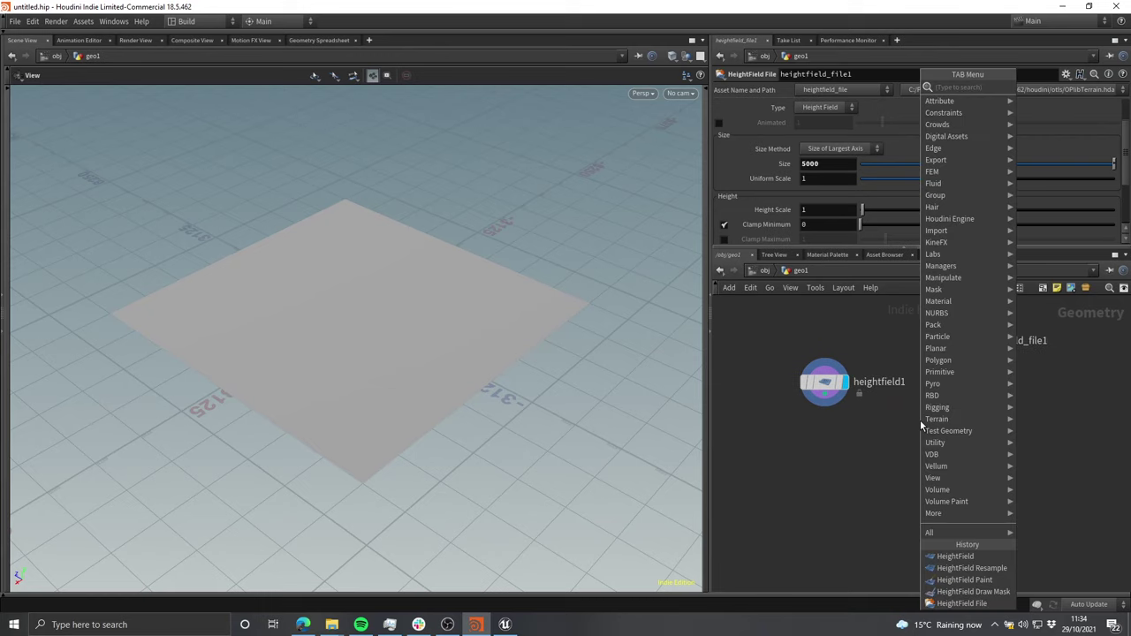
pyautogui.write('hf proj')
pyautogui.press('Return')
pyautogui.click(897, 442)
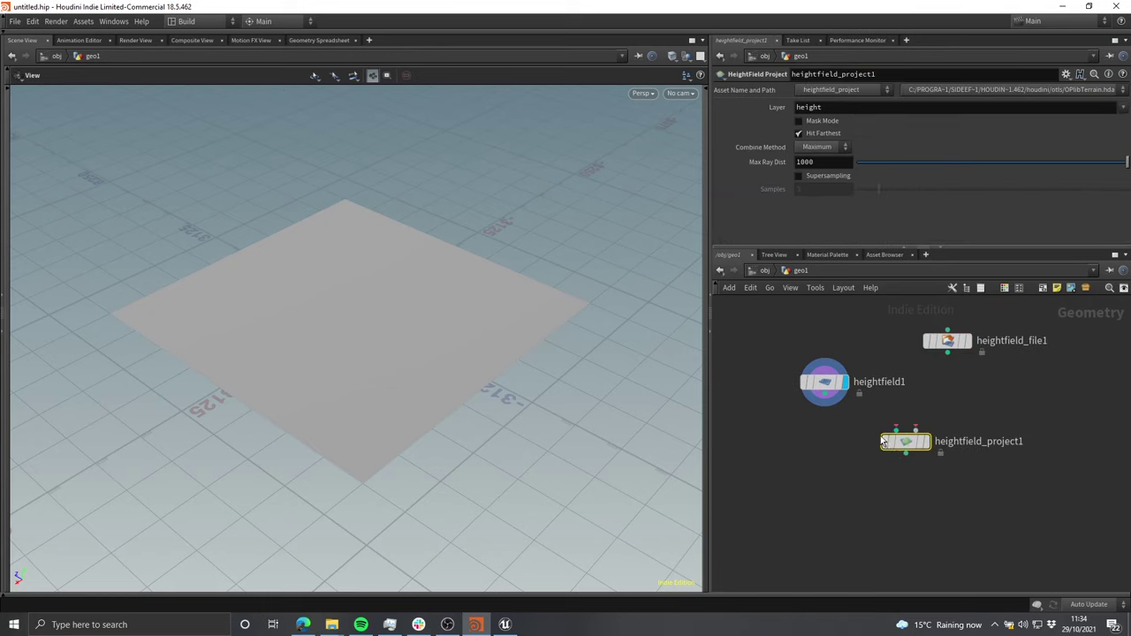
# Step: Connect the output of heightfield1 to the first input of the HeightField Project node
pyautogui.scroll(4, 882, 436)
pyautogui.click(909, 426)
pyautogui.moveTo(785, 408); pyautogui.dragTo(858, 463, button='middle')
pyautogui.scroll(1, 853, 455)
pyautogui.click(835, 405)
pyautogui.moveTo(829, 390); pyautogui.dragTo(832, 377)
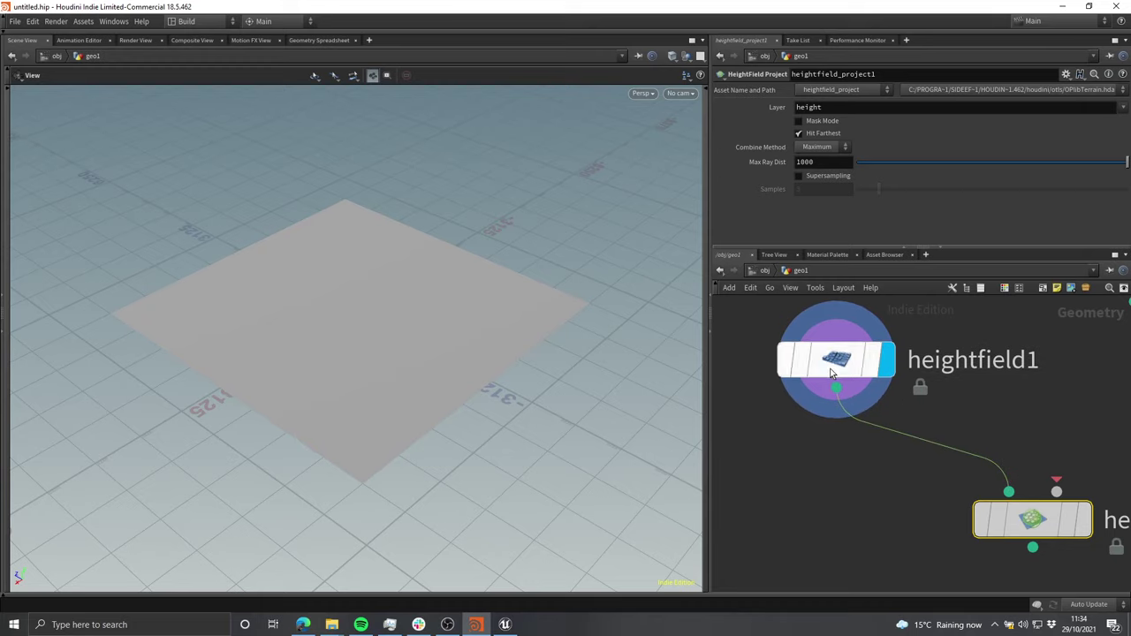
# Step: Connect the output of heightfield_file1 to the second input of the HeightField Project node
pyautogui.moveTo(1016, 482); pyautogui.dragTo(921, 437, button='middle')
pyautogui.scroll(-2, 1025, 386)
pyautogui.moveTo(1025, 386); pyautogui.dragTo(957, 433, button='middle')
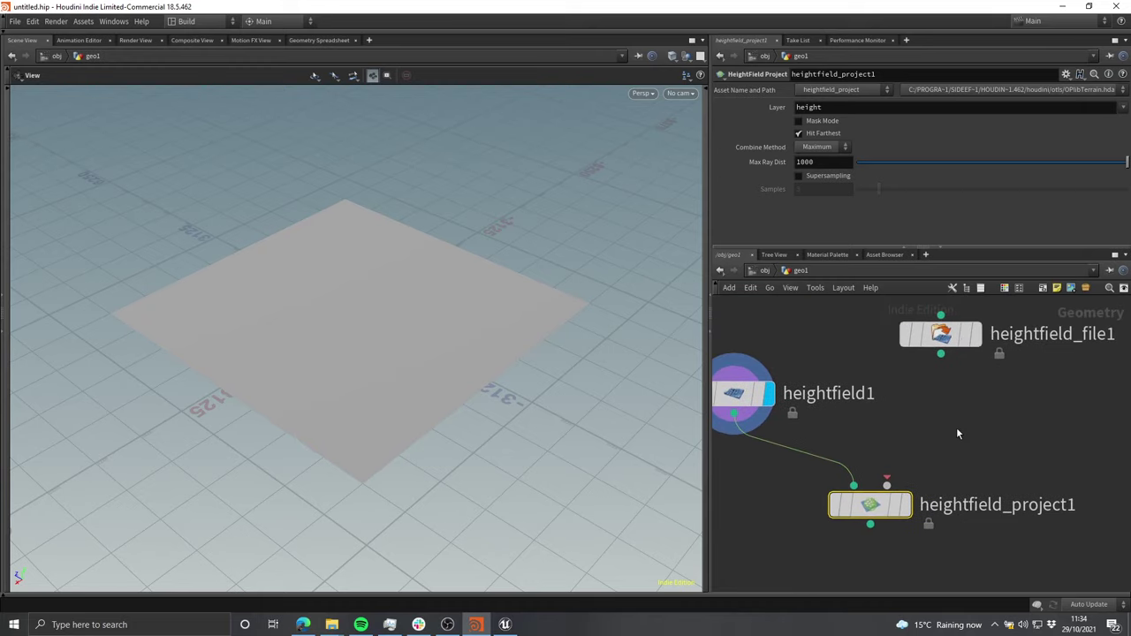
pyautogui.moveTo(951, 361); pyautogui.dragTo(924, 391, button='middle')
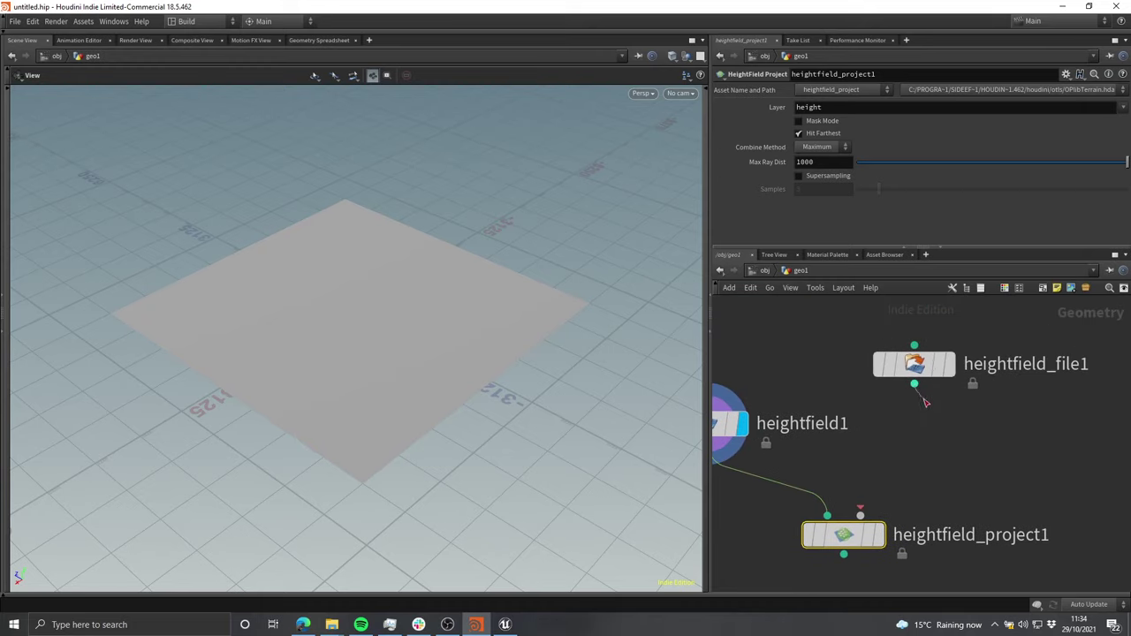
pyautogui.moveTo(958, 431); pyautogui.dragTo(1051, 380, button='middle')
pyautogui.click(953, 463)
pyautogui.moveTo(1017, 451); pyautogui.dragTo(1031, 418, button='middle')
pyautogui.scroll(-1, 967, 376)
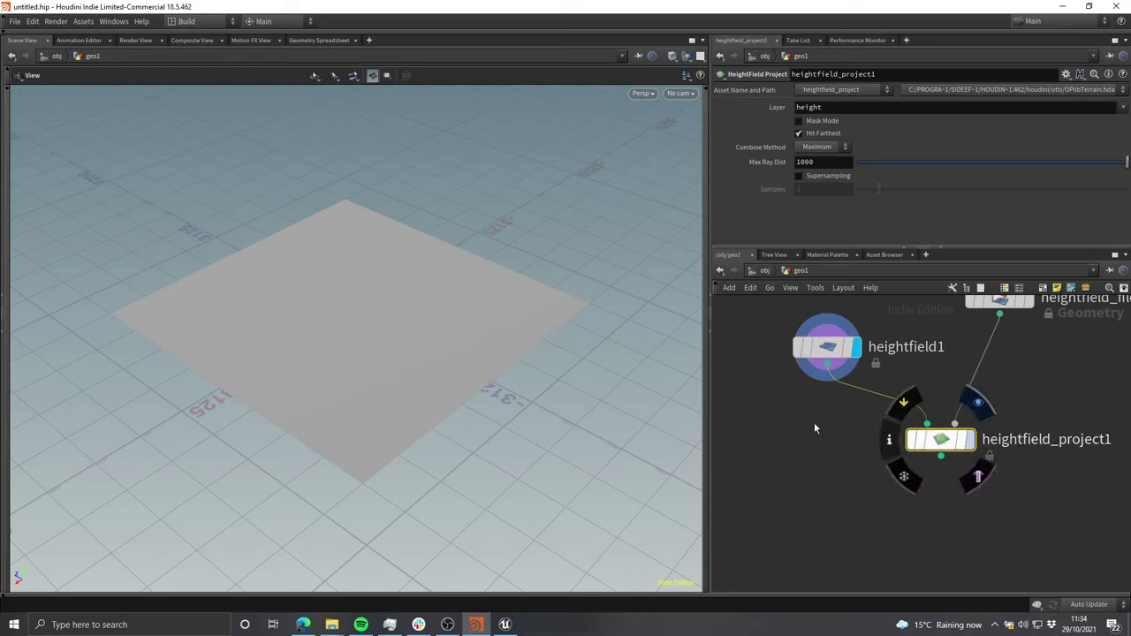
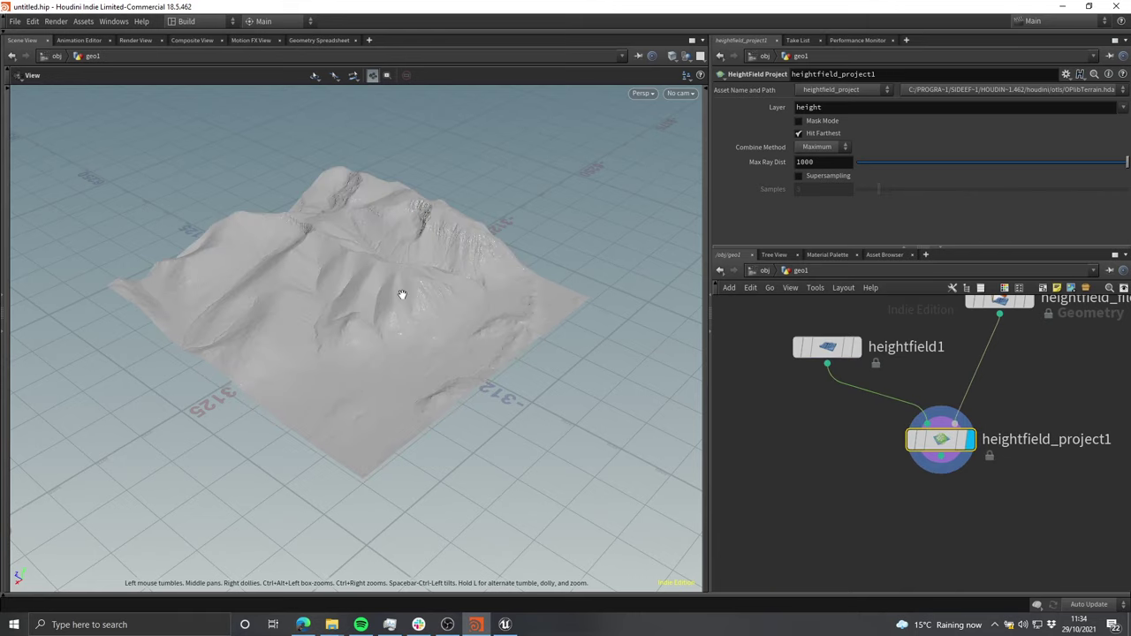
# Step: Examine the terrain produced by heightfield_project1 from several angles
pyautogui.moveTo(453, 264); pyautogui.dragTo(432, 341)
pyautogui.moveTo(433, 341); pyautogui.dragTo(488, 207, button='right')
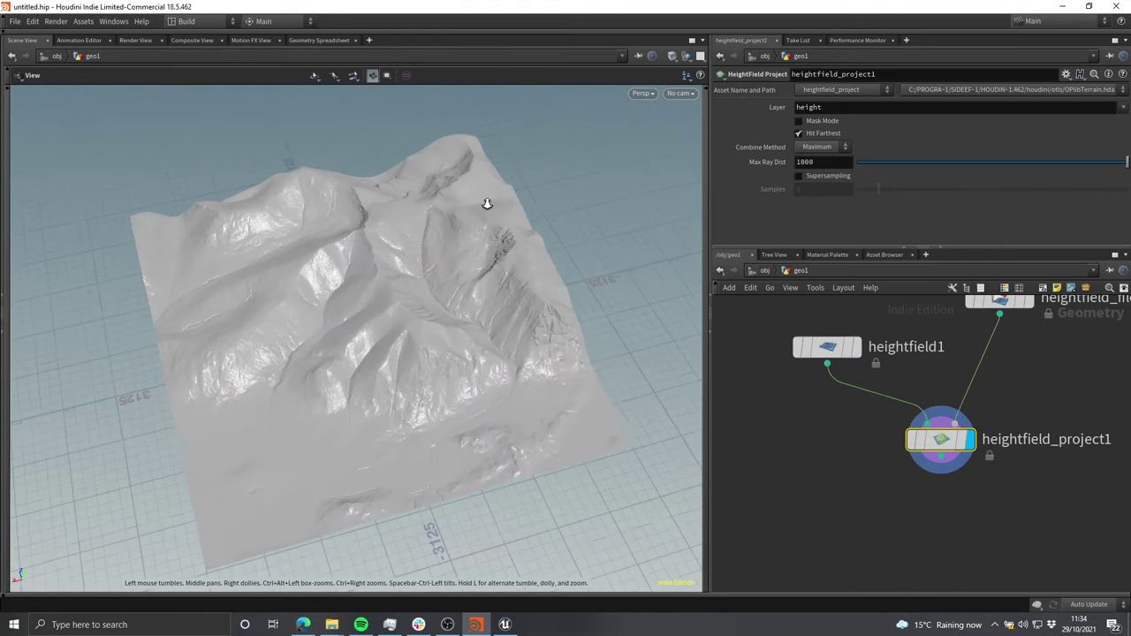
pyautogui.moveTo(487, 207); pyautogui.dragTo(345, 321)
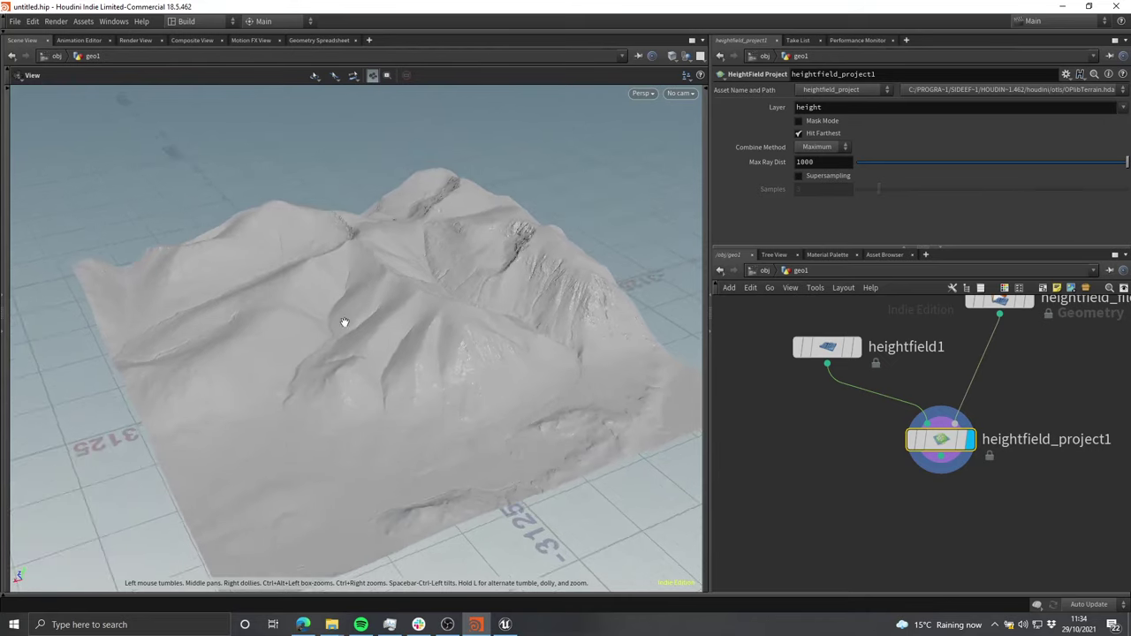
pyautogui.moveTo(345, 320); pyautogui.dragTo(356, 276, button='right')
pyautogui.moveTo(356, 276); pyautogui.dragTo(548, 315)
# Step: View the node information of heightfield_project1
pyautogui.moveTo(939, 454)
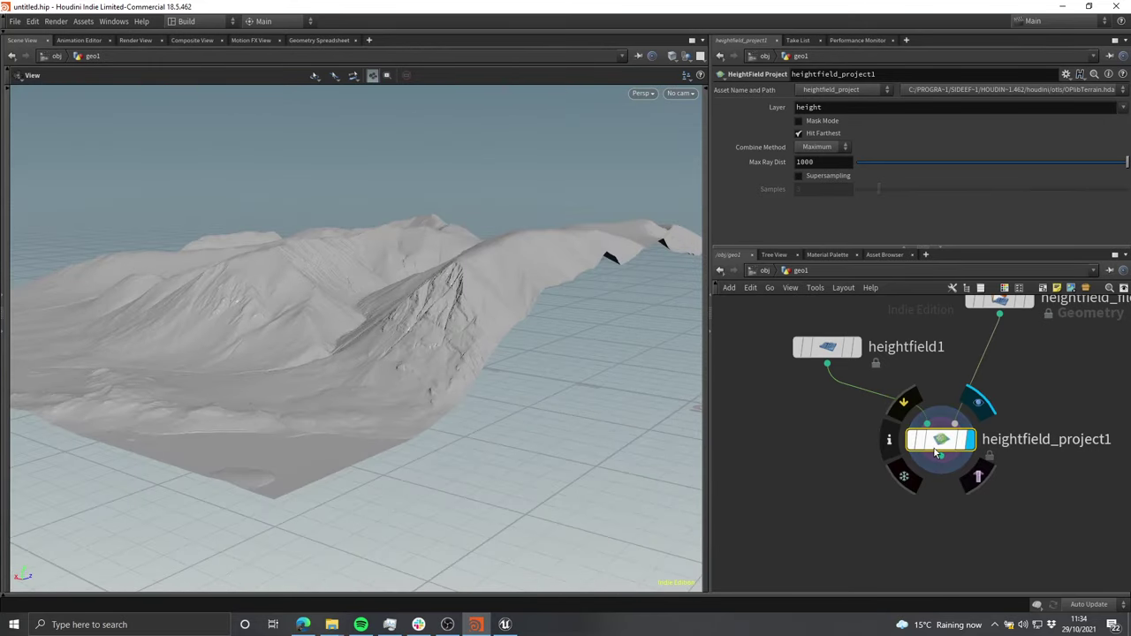
pyautogui.click(891, 444)
pyautogui.click(1030, 377)
# Step: Compare the steep ridge's surface detail between heightfield_file1 and heightfield_project1 by displaying each in turn, ending on heightfield_project1
pyautogui.moveTo(485, 331); pyautogui.dragTo(510, 353)
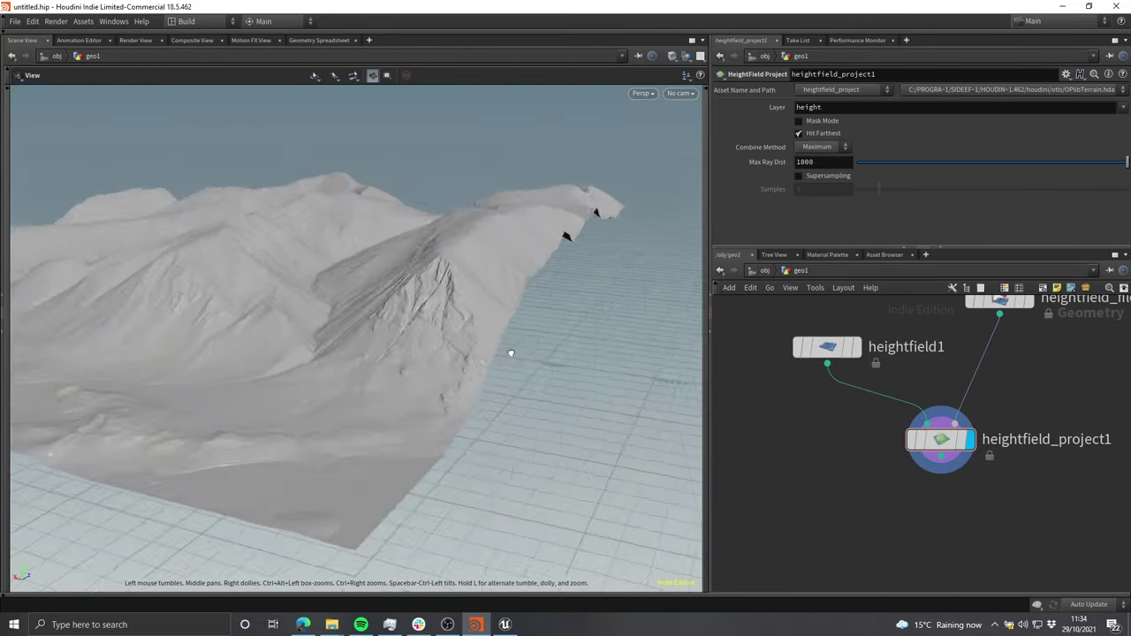
pyautogui.moveTo(510, 354); pyautogui.dragTo(442, 304, button='right')
pyautogui.moveTo(442, 304); pyautogui.dragTo(540, 274)
pyautogui.moveTo(1024, 327); pyautogui.dragTo(986, 390, button='middle')
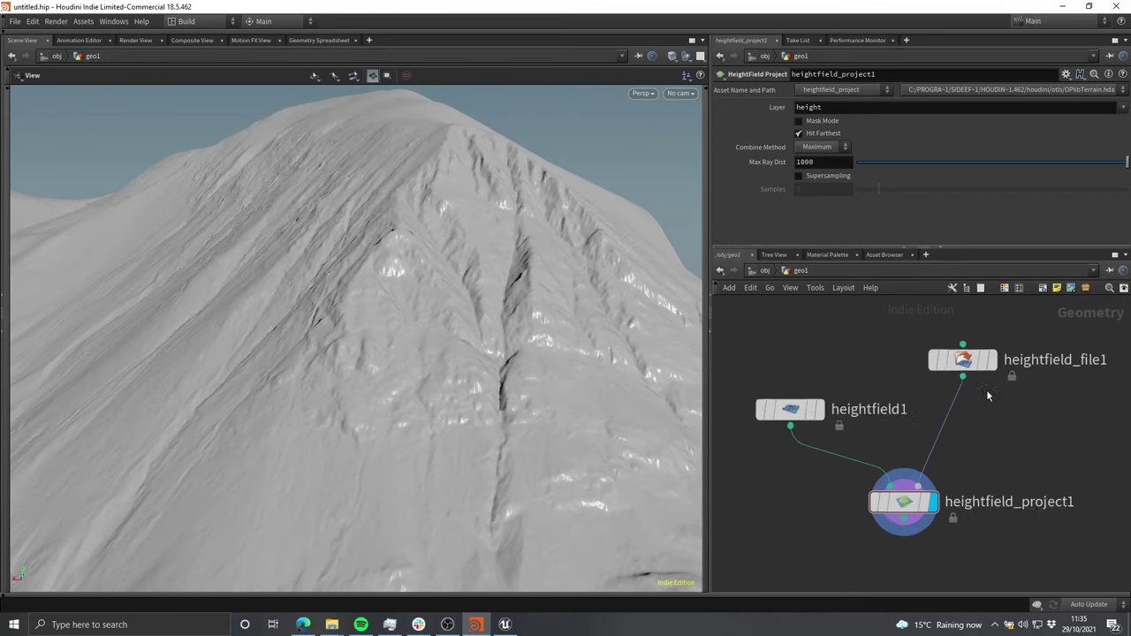
pyautogui.scroll(2, 986, 390)
pyautogui.click(1003, 323)
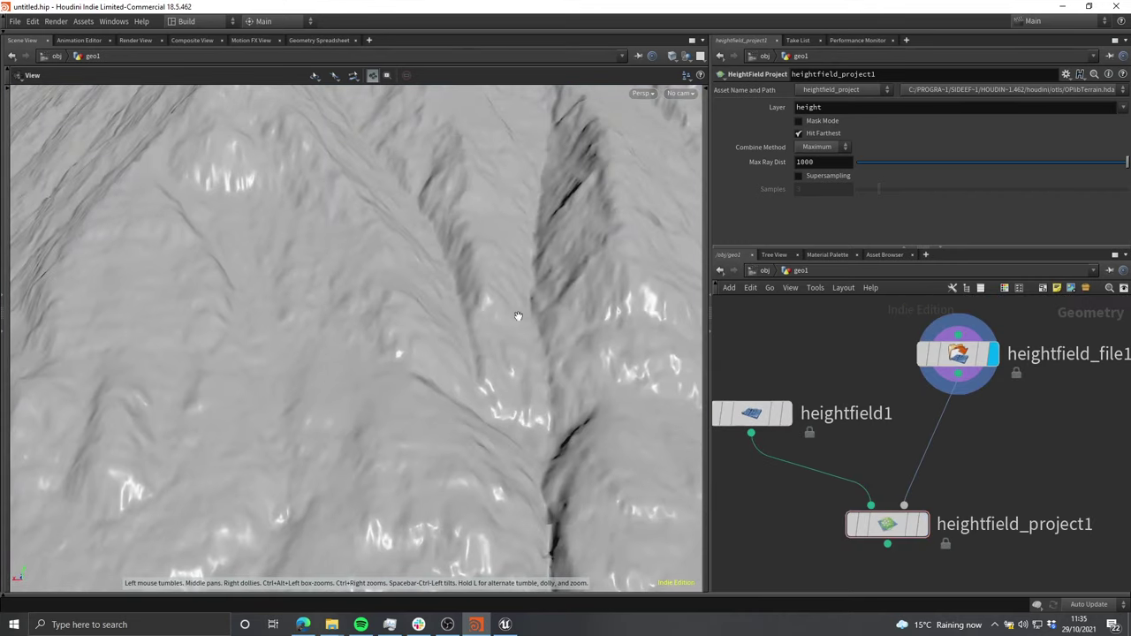
pyautogui.moveTo(919, 509)
pyautogui.click(935, 488)
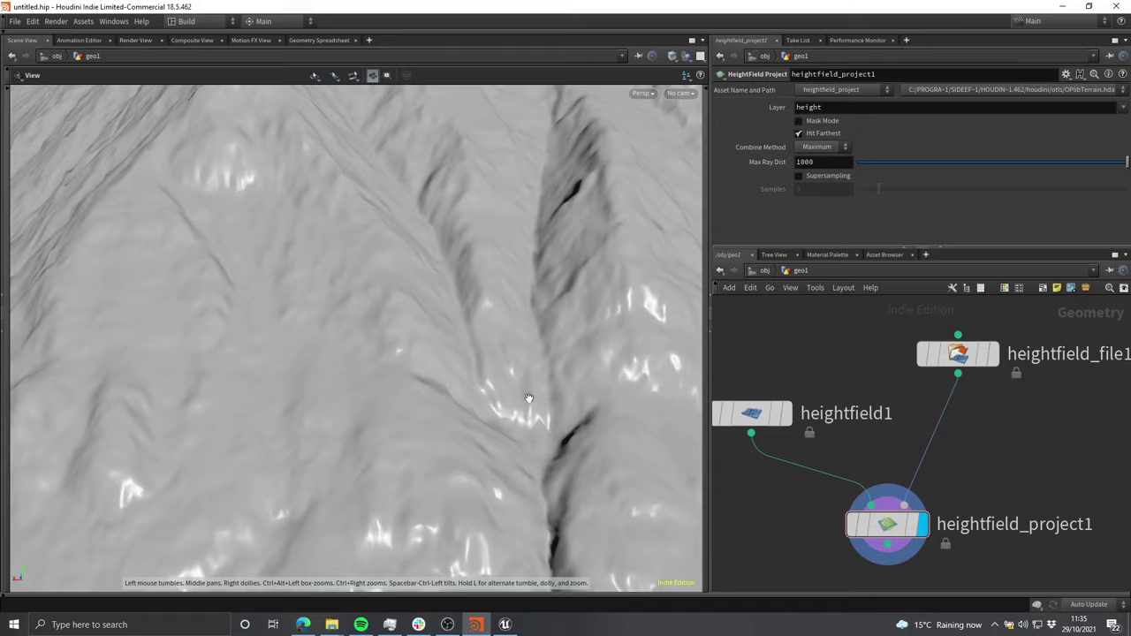
pyautogui.click(989, 354)
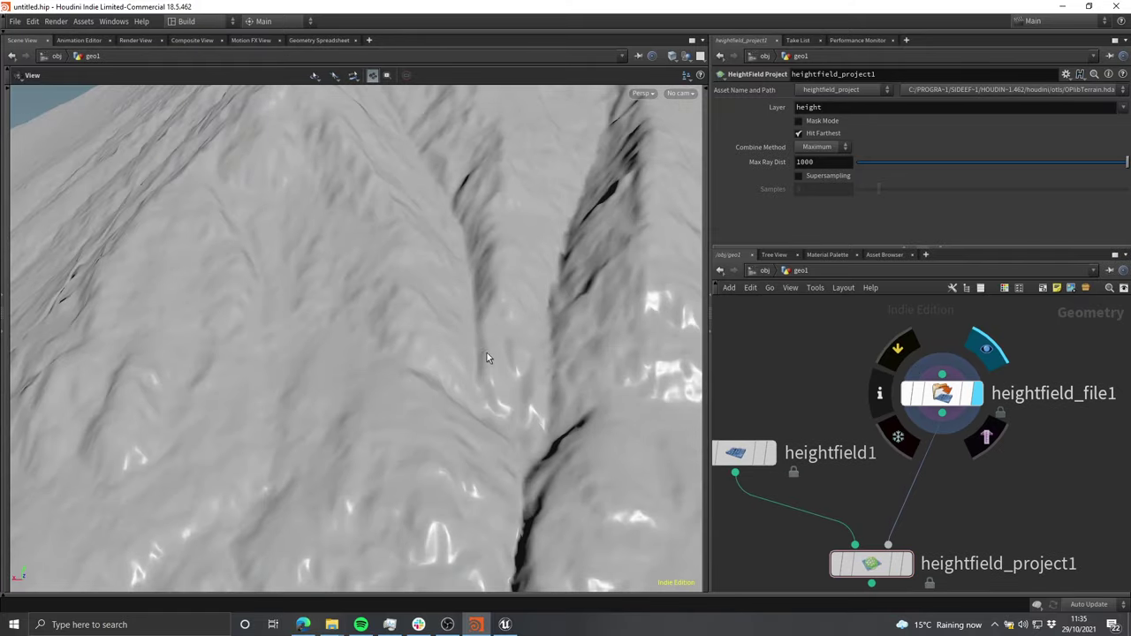
pyautogui.moveTo(487, 352); pyautogui.dragTo(775, 425)
pyautogui.moveTo(903, 558)
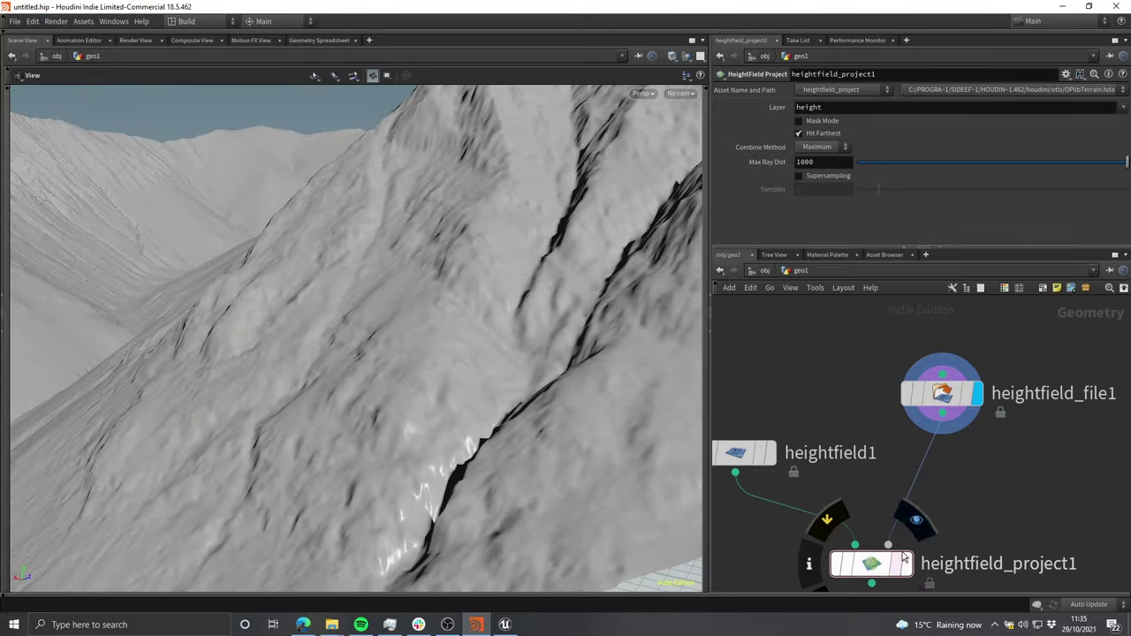
pyautogui.click(917, 520)
# Step: Examine the projected terrain's valleys, gullies and rocky slopes from above and from the side
pyautogui.moveTo(610, 340); pyautogui.dragTo(506, 411)
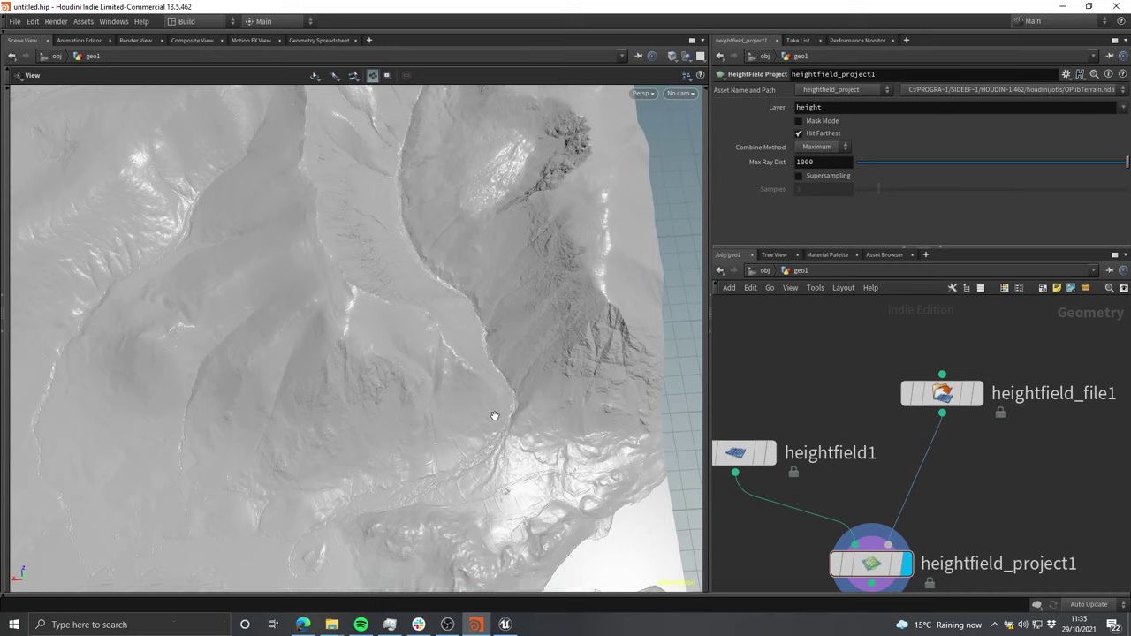
pyautogui.moveTo(495, 415); pyautogui.dragTo(500, 383)
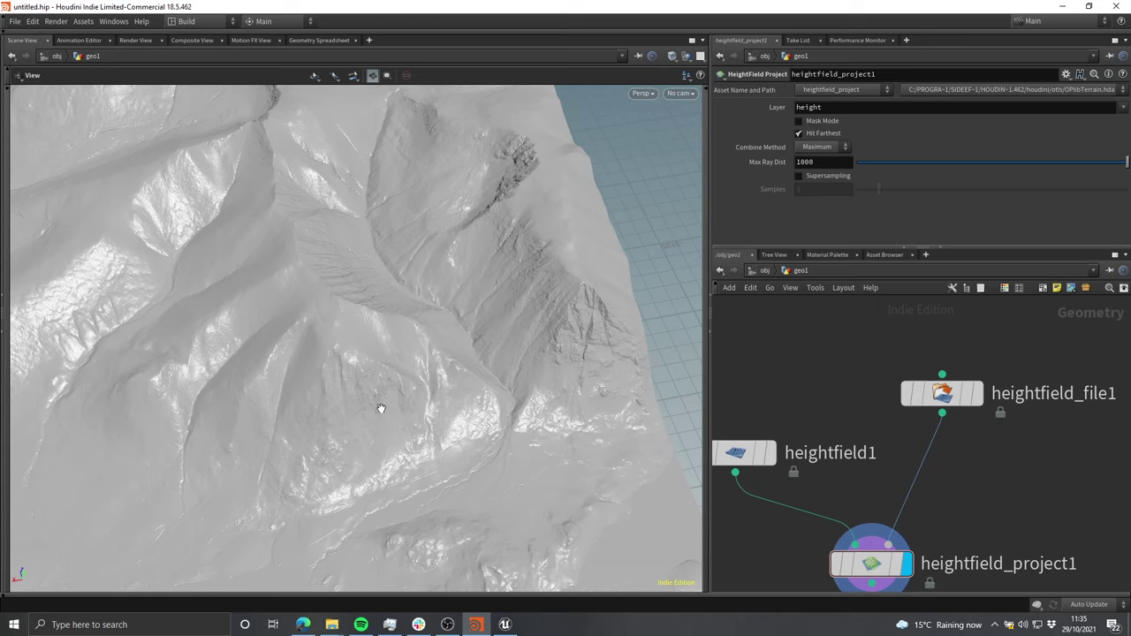
pyautogui.moveTo(379, 407); pyautogui.dragTo(453, 354)
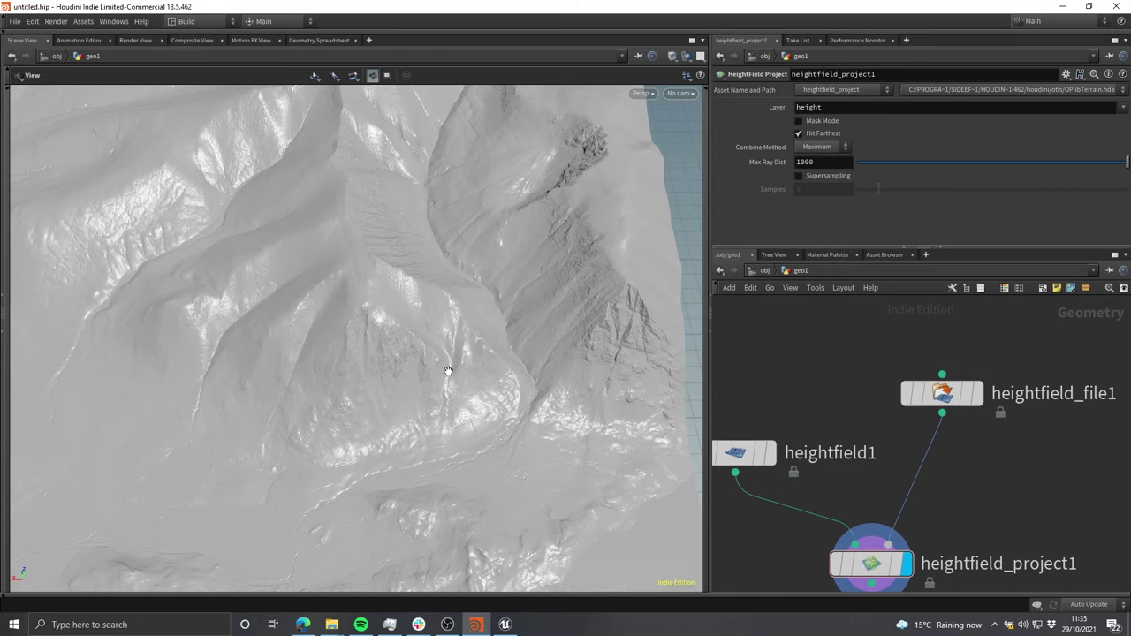
pyautogui.moveTo(463, 335); pyautogui.dragTo(435, 369)
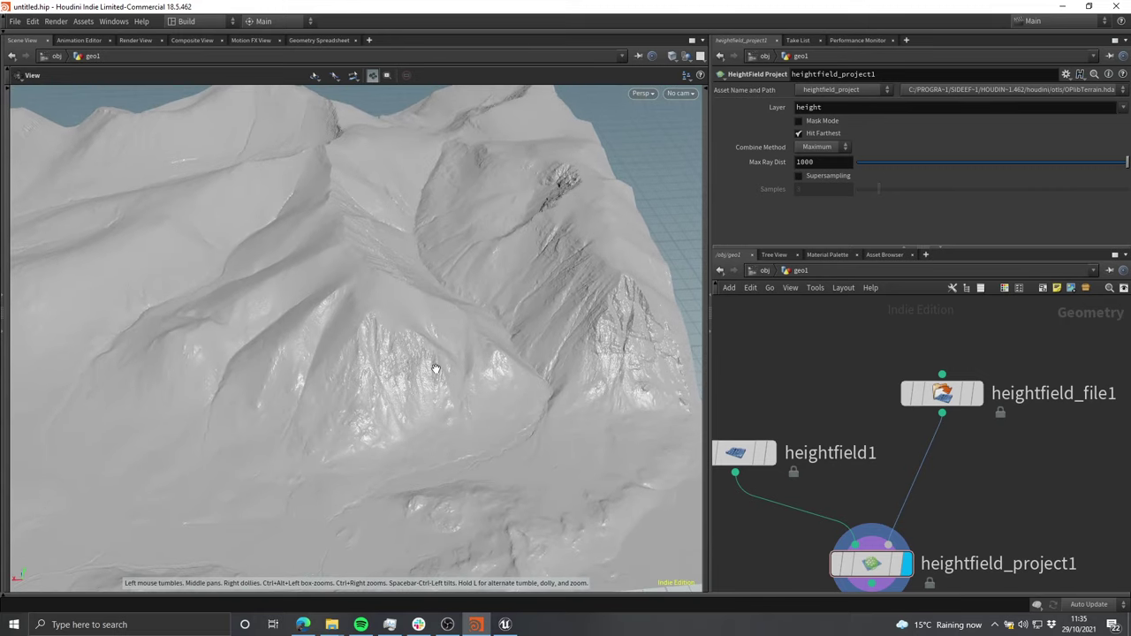
pyautogui.moveTo(450, 331); pyautogui.dragTo(448, 359)
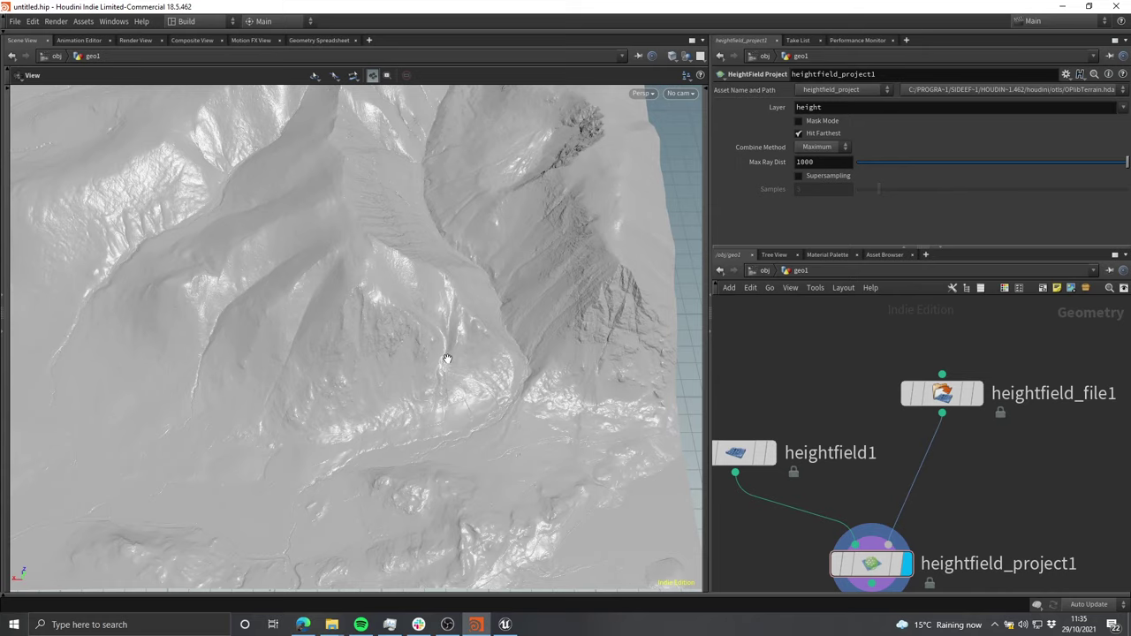
pyautogui.moveTo(392, 321); pyautogui.dragTo(426, 316)
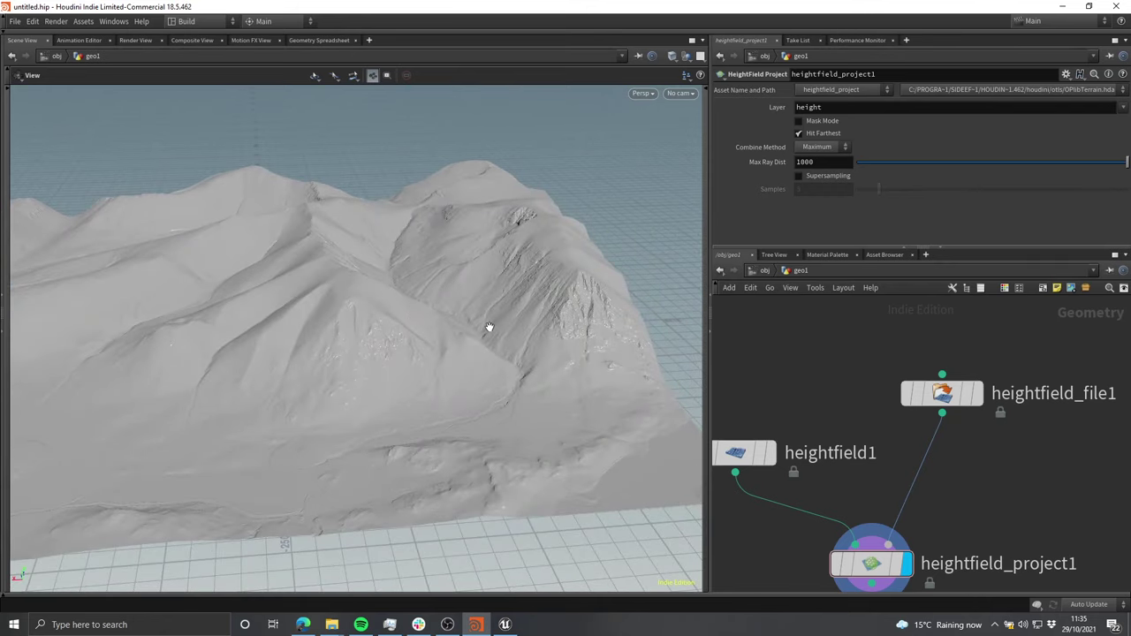
pyautogui.moveTo(490, 240); pyautogui.dragTo(532, 336)
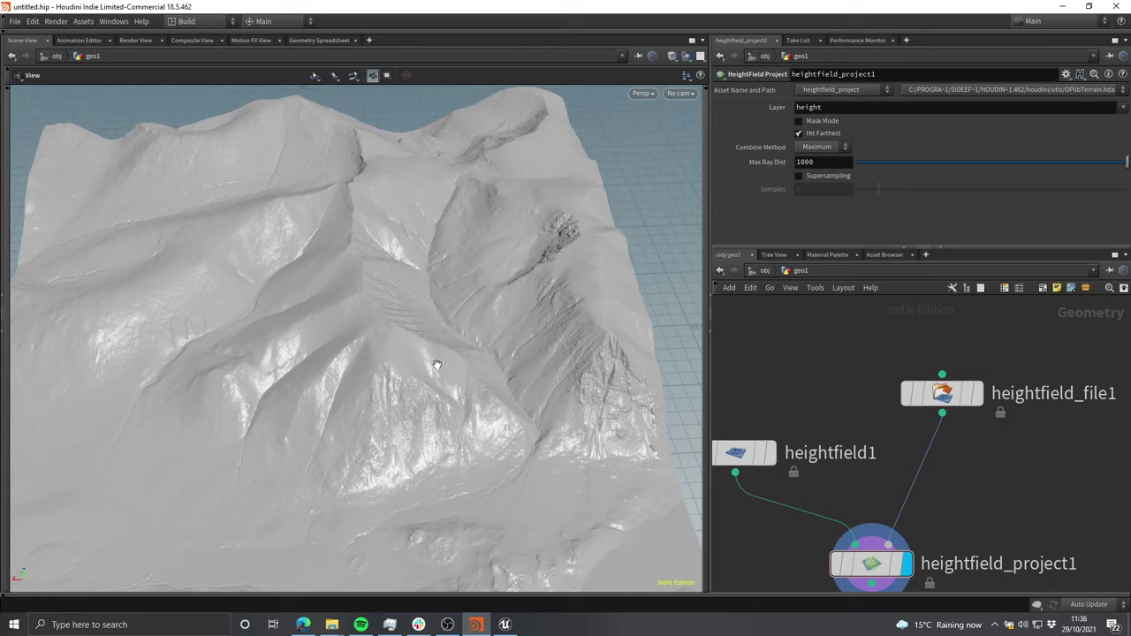
pyautogui.moveTo(492, 366); pyautogui.dragTo(510, 430)
# Step: Shift the heightfield_project1 node slightly sideways in the network, keeping it below its two source nodes
pyautogui.scroll(-3, 1061, 488)
pyautogui.moveTo(1061, 488); pyautogui.dragTo(988, 404, button='middle')
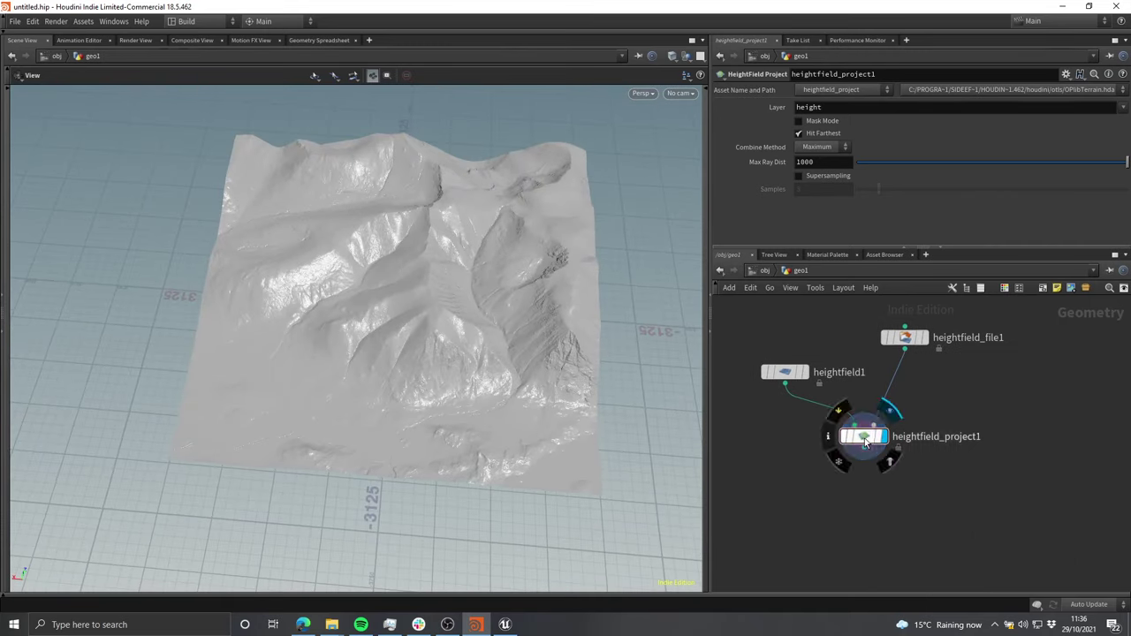
pyautogui.moveTo(864, 441); pyautogui.dragTo(880, 443)
pyautogui.moveTo(522, 345); pyautogui.dragTo(363, 394)
pyautogui.moveTo(908, 503); pyautogui.dragTo(879, 470, button='middle')
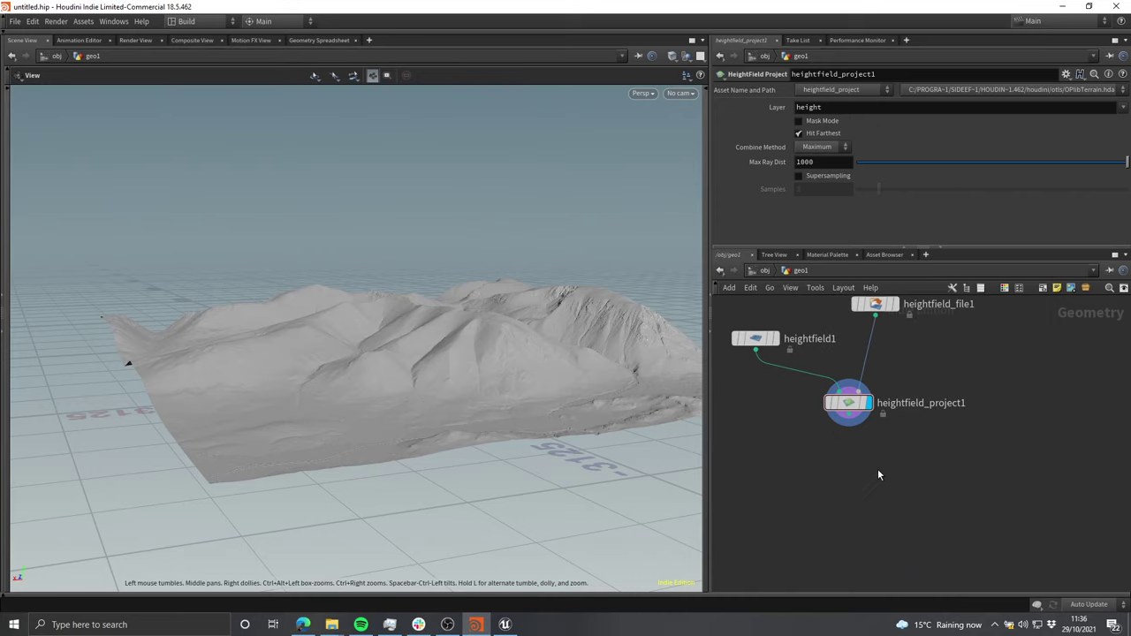
pyautogui.moveTo(579, 392); pyautogui.dragTo(553, 410)
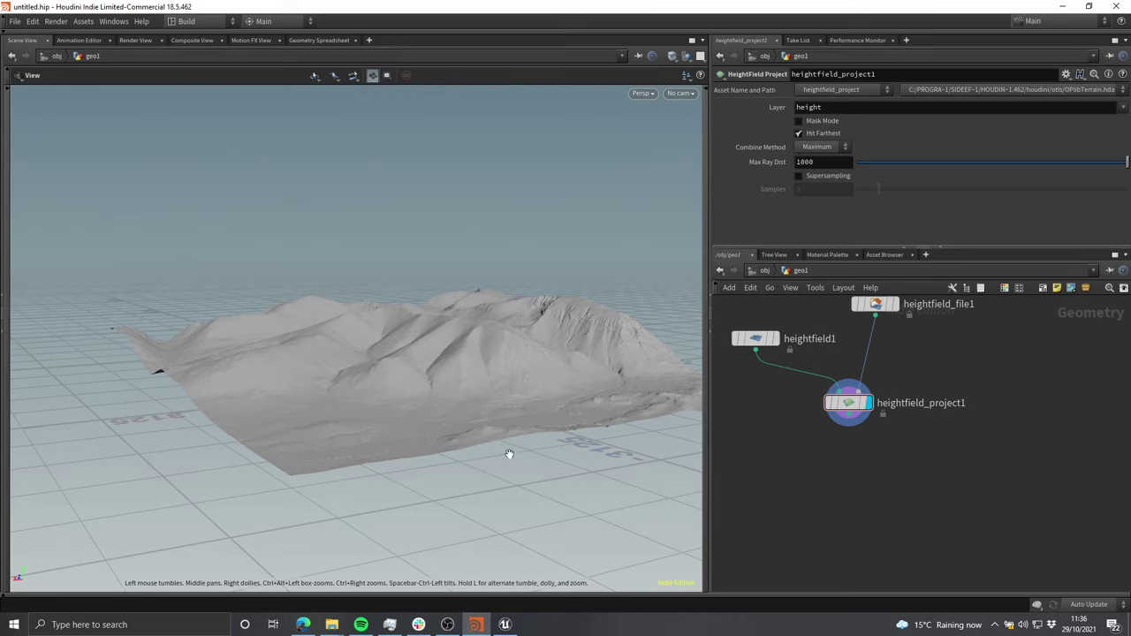
pyautogui.moveTo(596, 498); pyautogui.dragTo(420, 428)
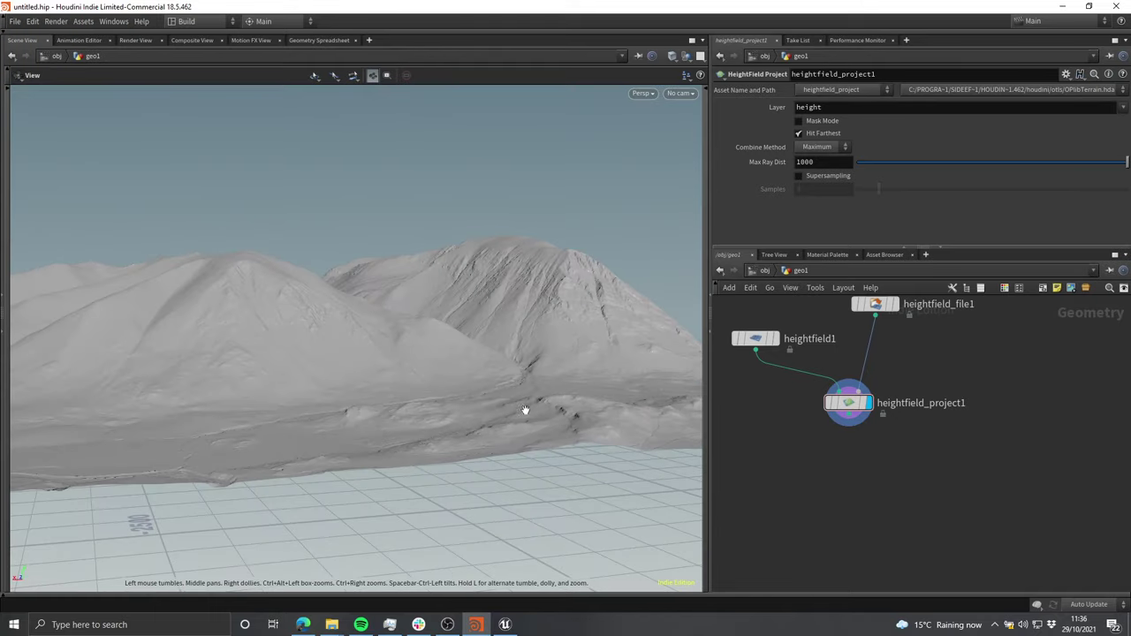
pyautogui.moveTo(525, 411); pyautogui.dragTo(509, 428)
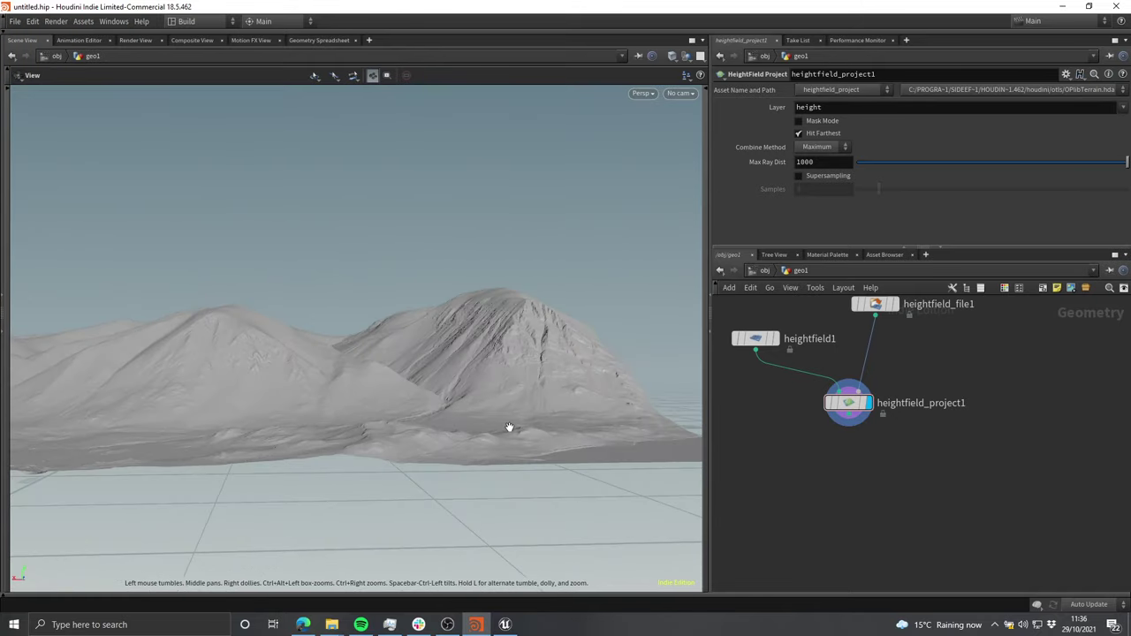
# Step: Switch to the browser and read how to calculate a custom heightmap Z scale in Unreal's Landscape Technical Guide
pyautogui.click(303, 625)
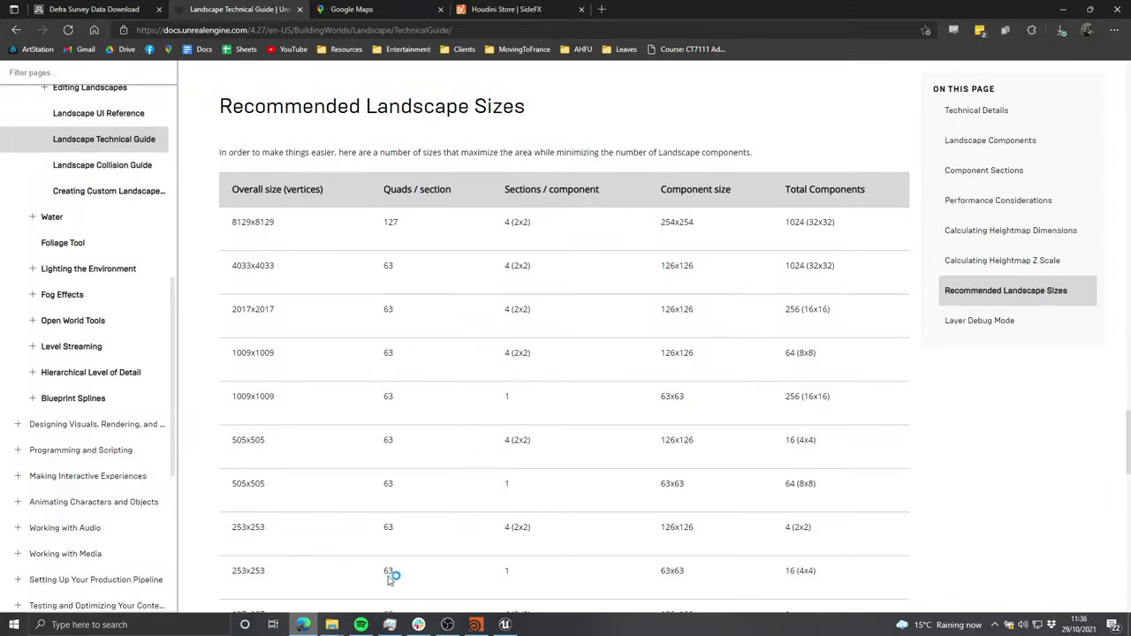
pyautogui.scroll(-15, 568, 372)
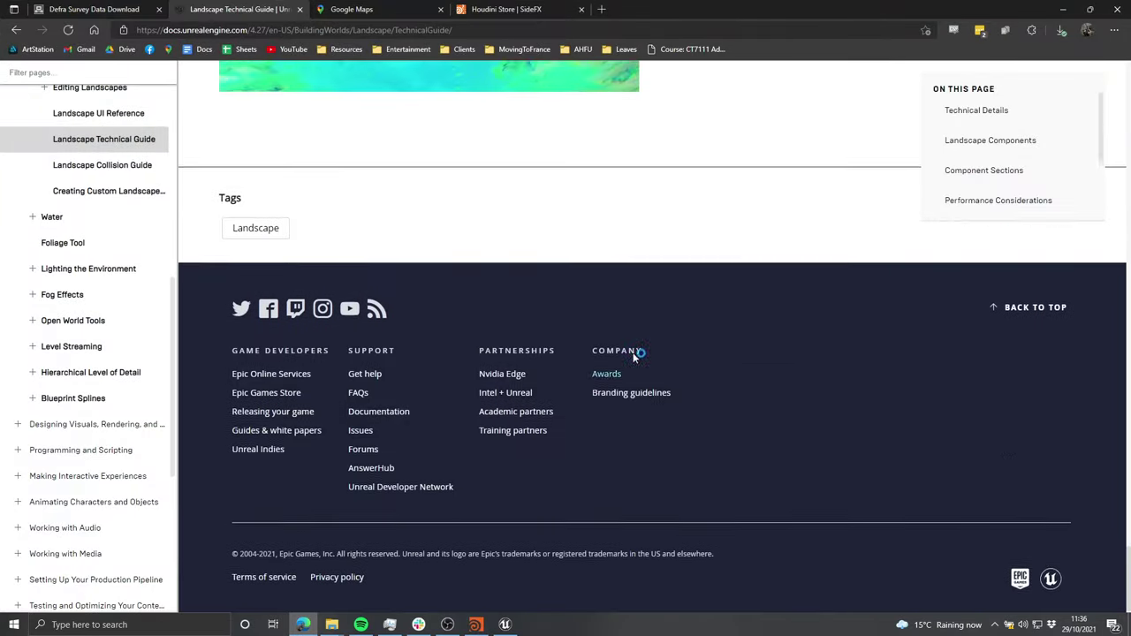
pyautogui.scroll(20, 633, 356)
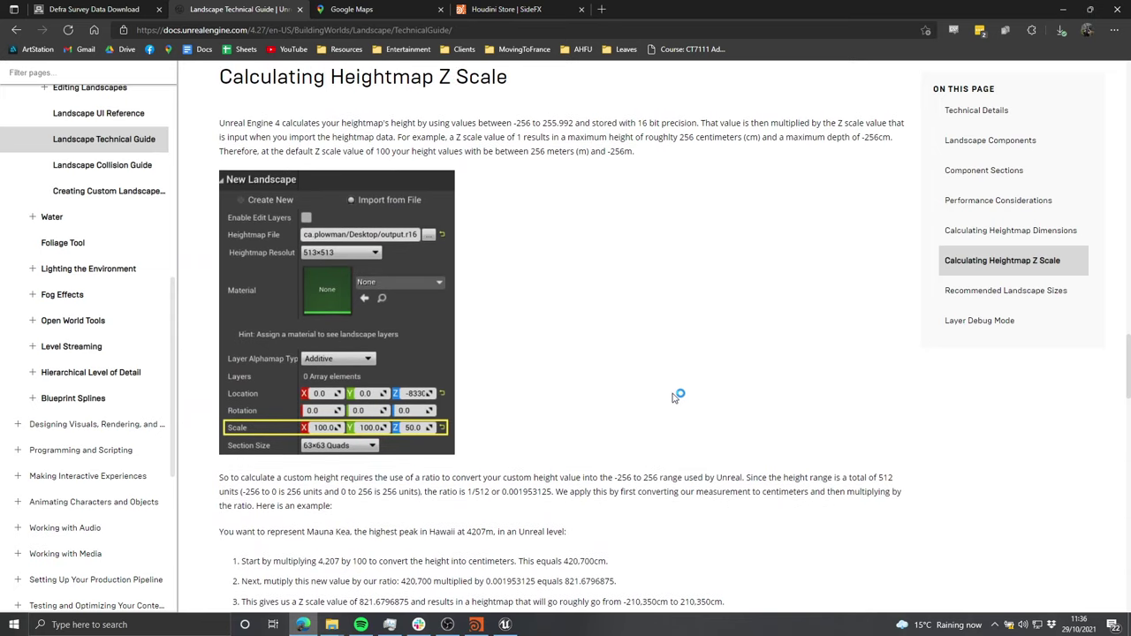
pyautogui.scroll(-1, 673, 398)
pyautogui.moveTo(232, 397); pyautogui.dragTo(312, 398)
pyautogui.click(245, 401)
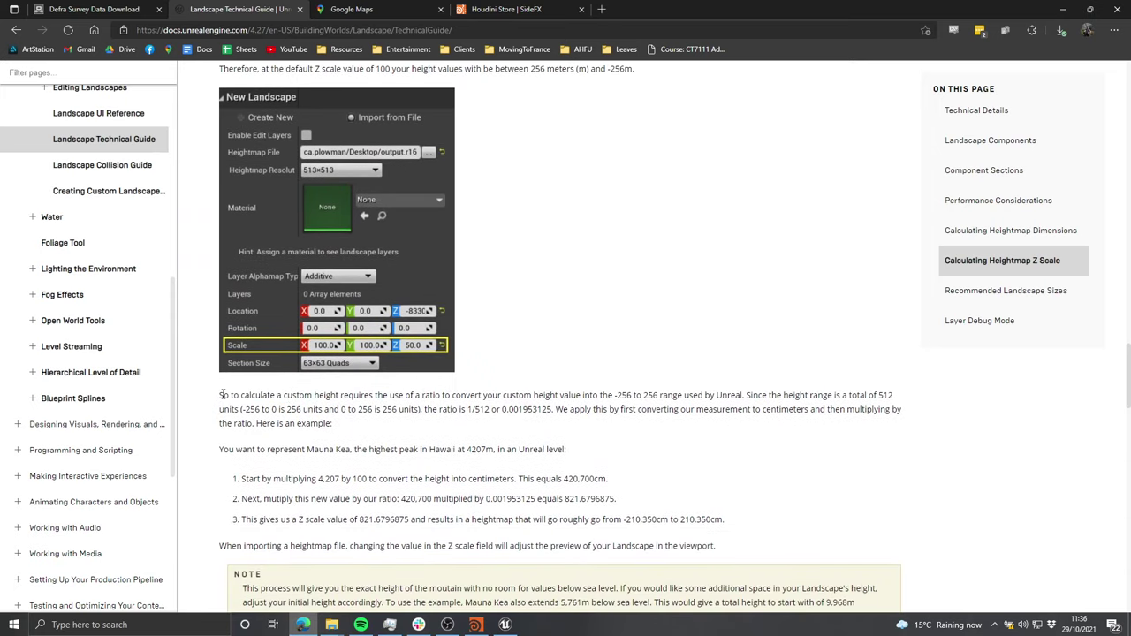
pyautogui.moveTo(223, 396); pyautogui.dragTo(665, 396)
pyautogui.click(691, 398)
pyautogui.moveTo(911, 395); pyautogui.dragTo(875, 400)
pyautogui.click(872, 380)
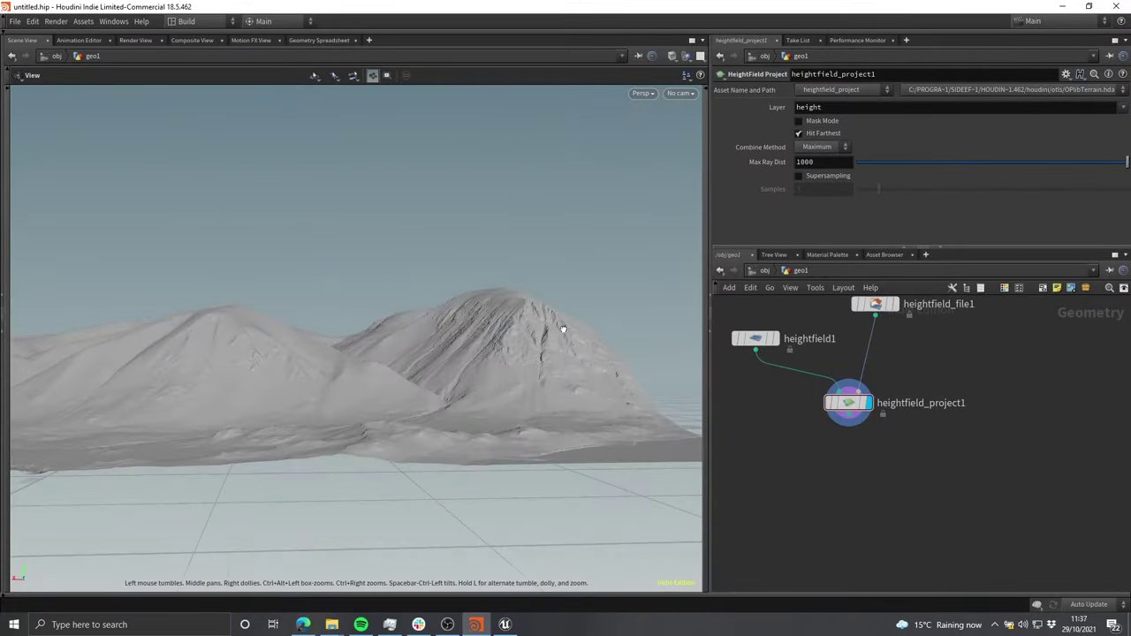
pyautogui.scroll(5, 561, 328)
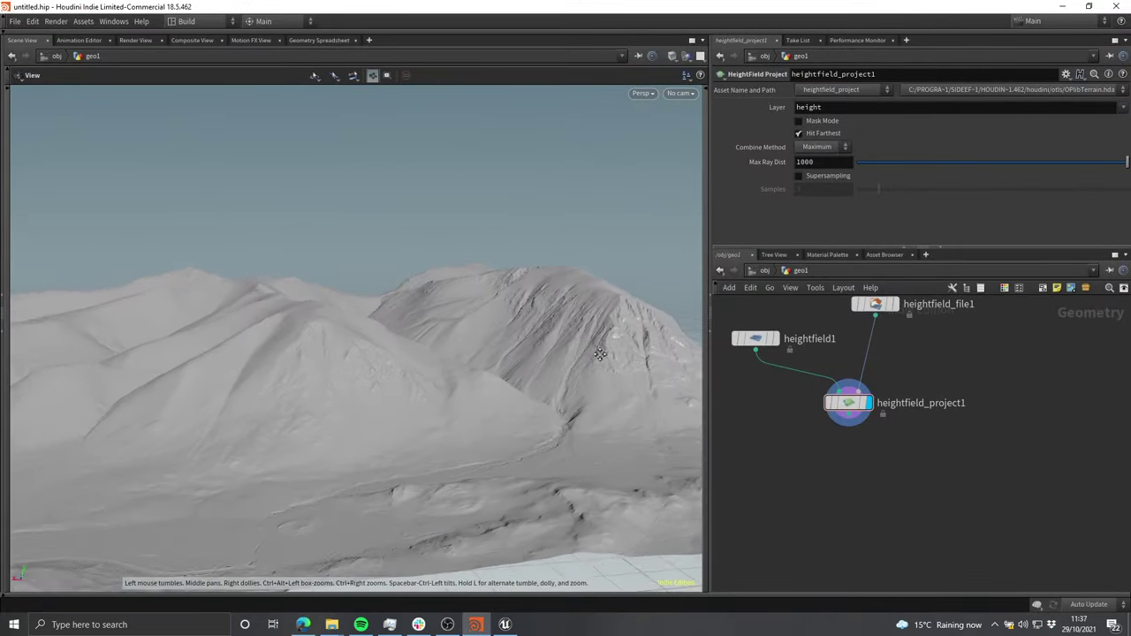
pyautogui.moveTo(528, 354); pyautogui.dragTo(527, 352)
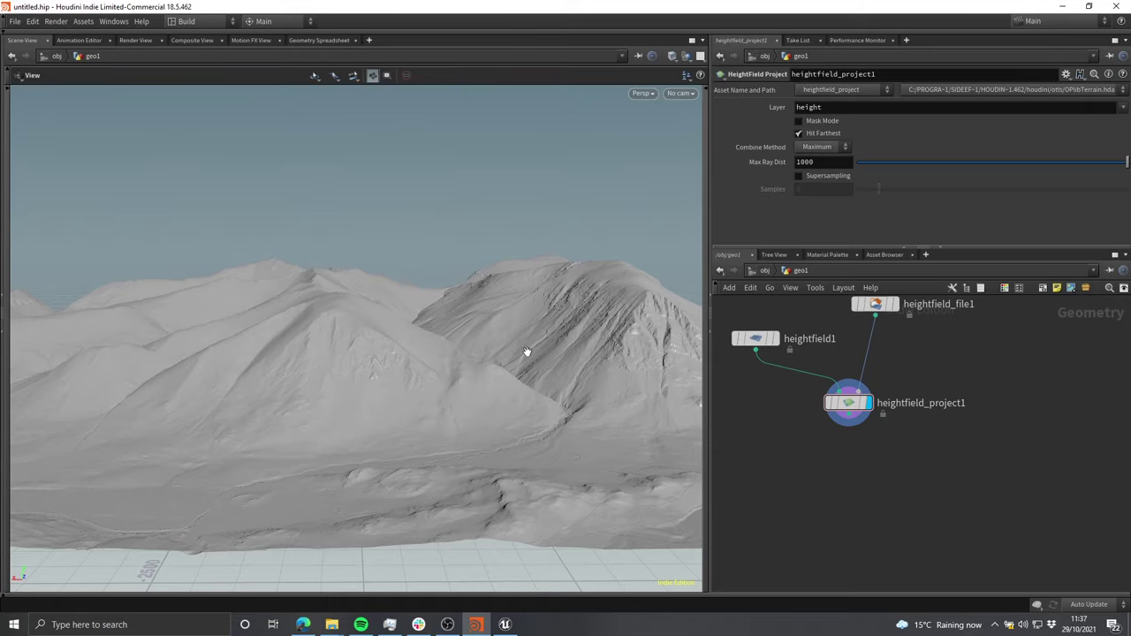
pyautogui.moveTo(389, 328); pyautogui.dragTo(452, 327)
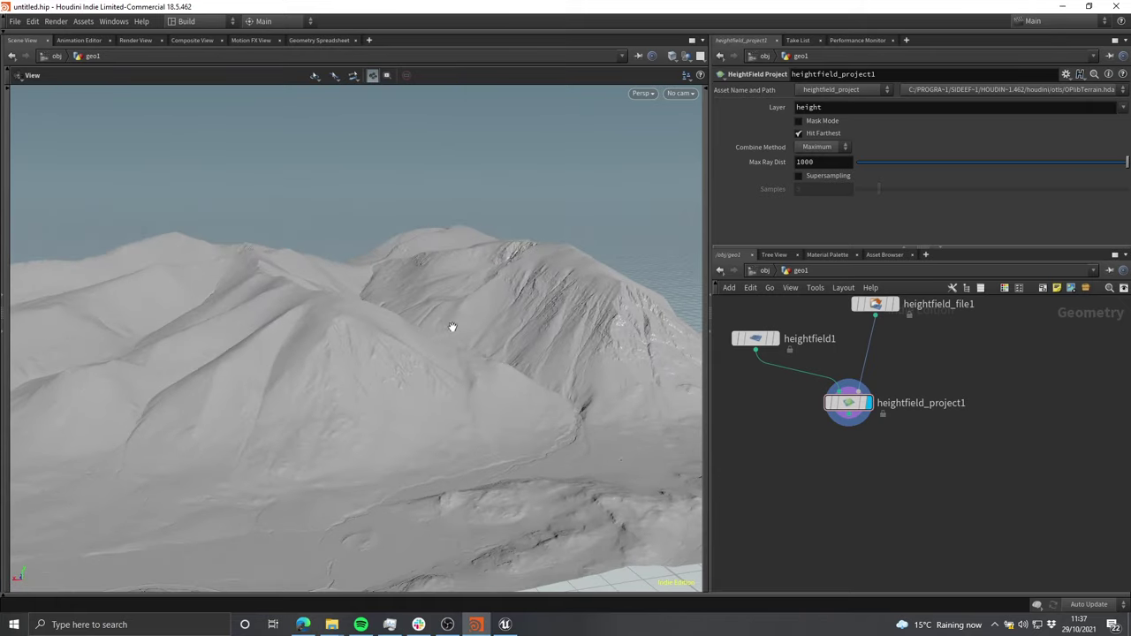
pyautogui.moveTo(562, 301); pyautogui.dragTo(449, 315, button='right')
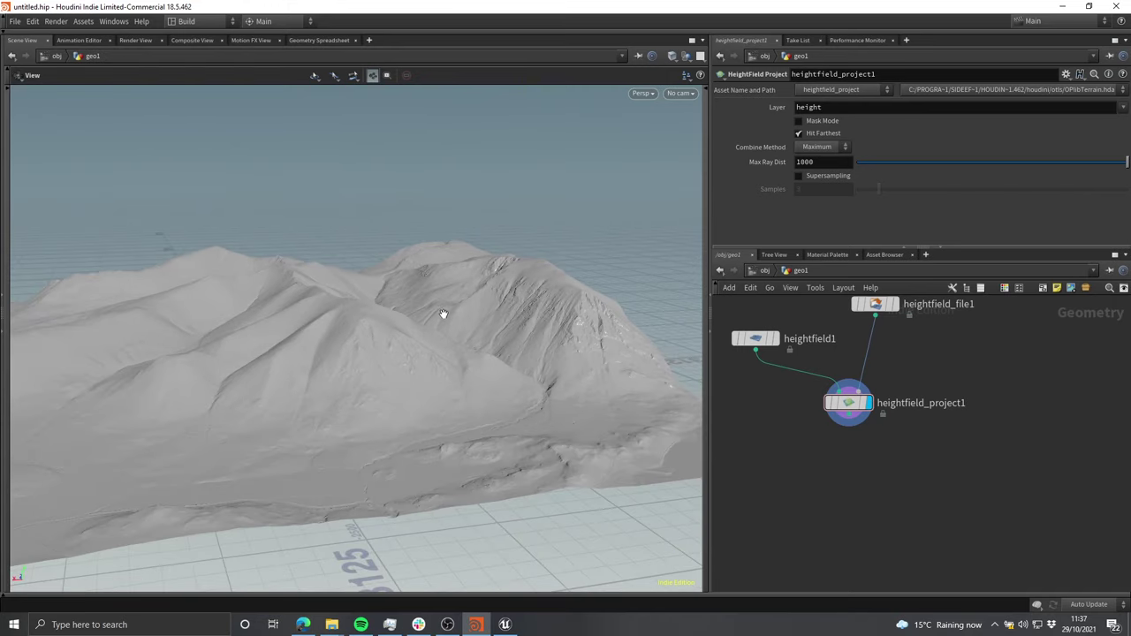
# Step: Reread the browser guide's sentence about the ratio for converting custom heights to Unreal's range, and return to the terrain in Houdini
pyautogui.click(303, 625)
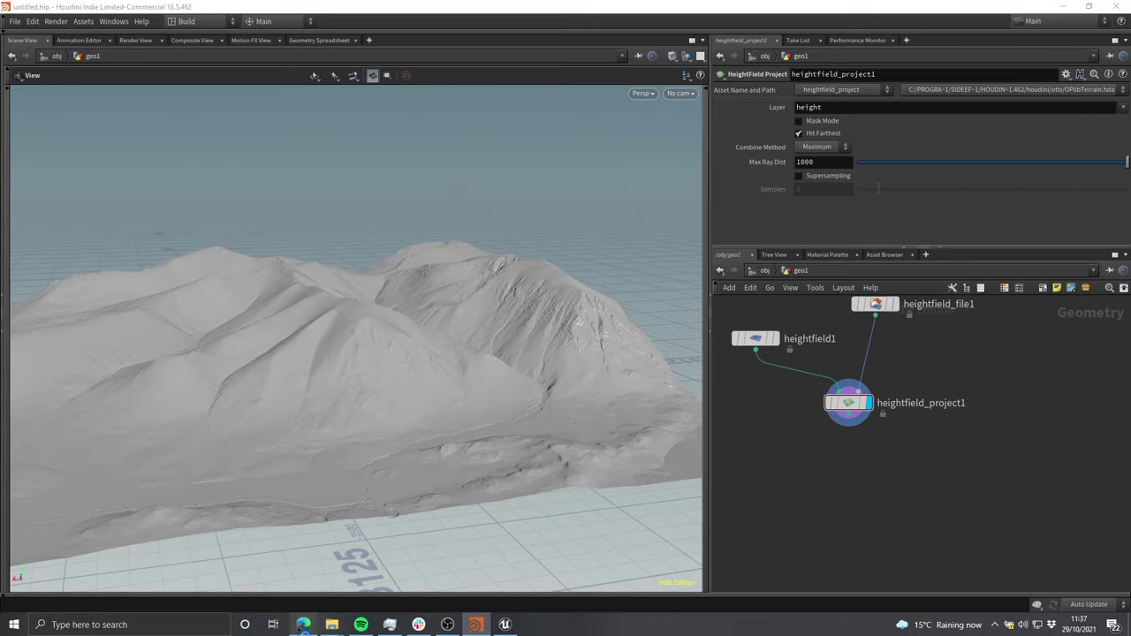
pyautogui.moveTo(416, 398); pyautogui.dragTo(449, 397)
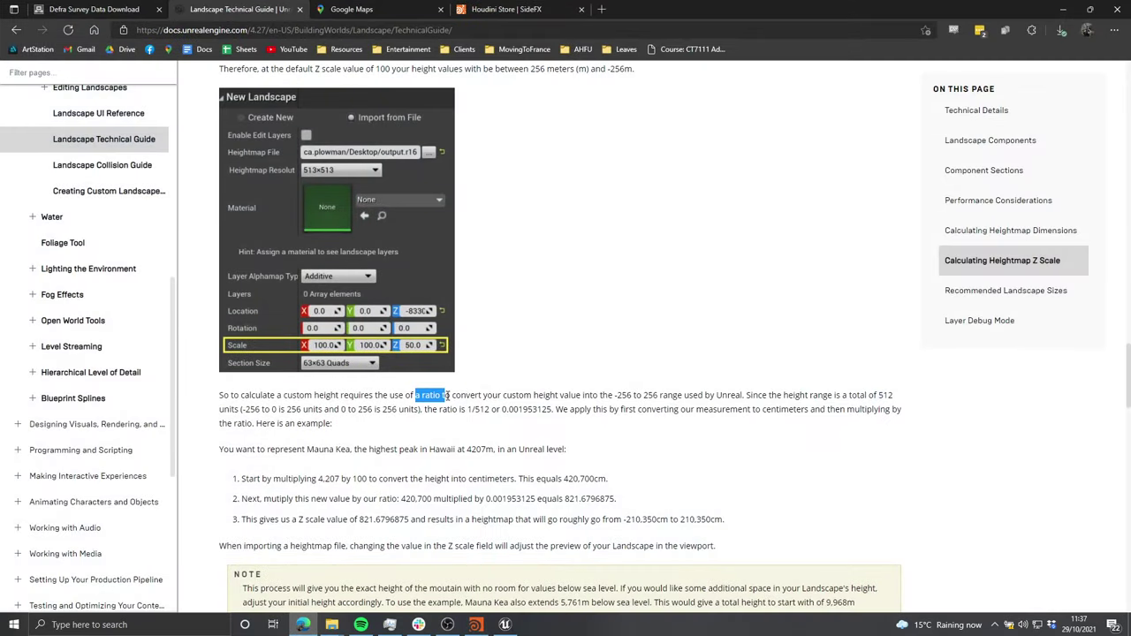
pyautogui.click(431, 395)
pyautogui.click(1062, 7)
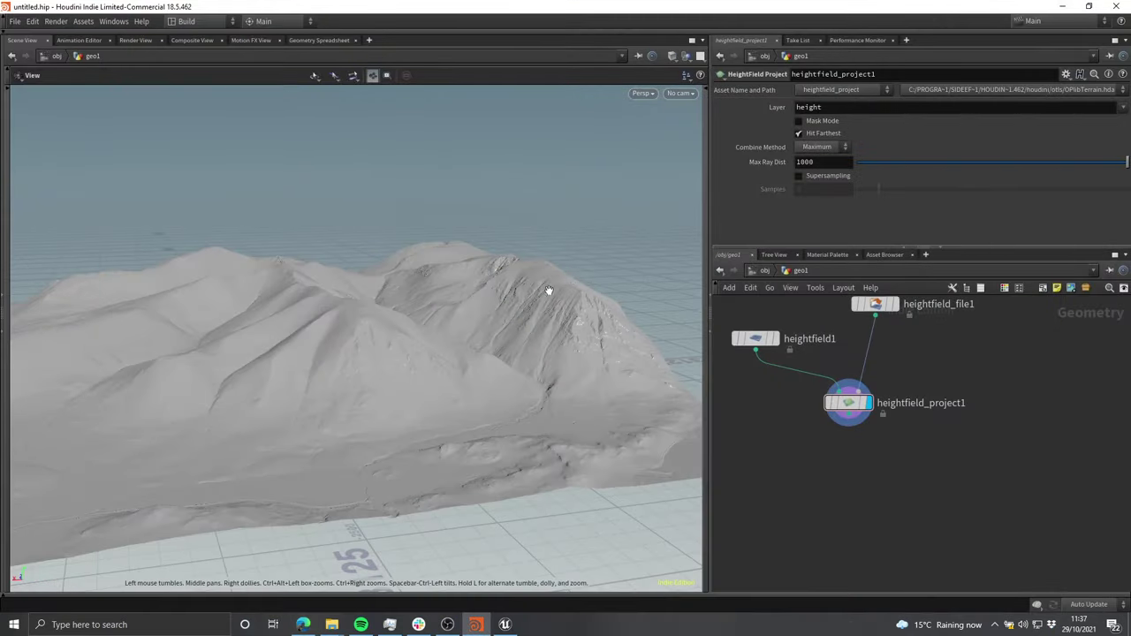
pyautogui.moveTo(503, 343); pyautogui.dragTo(528, 264, button='middle')
pyautogui.moveTo(527, 264); pyautogui.dragTo(490, 304)
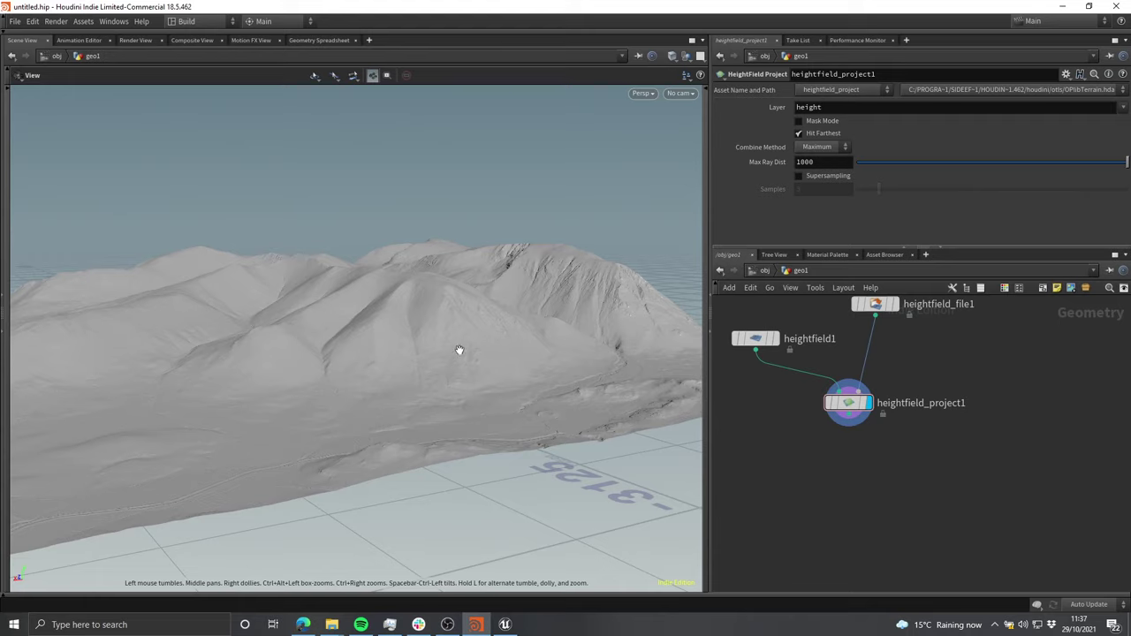
# Step: Review the browser guide's paragraph on the -256 to 256 range and the 1/512 ratio, and return to the Houdini terrain
pyautogui.moveTo(459, 351); pyautogui.dragTo(424, 368)
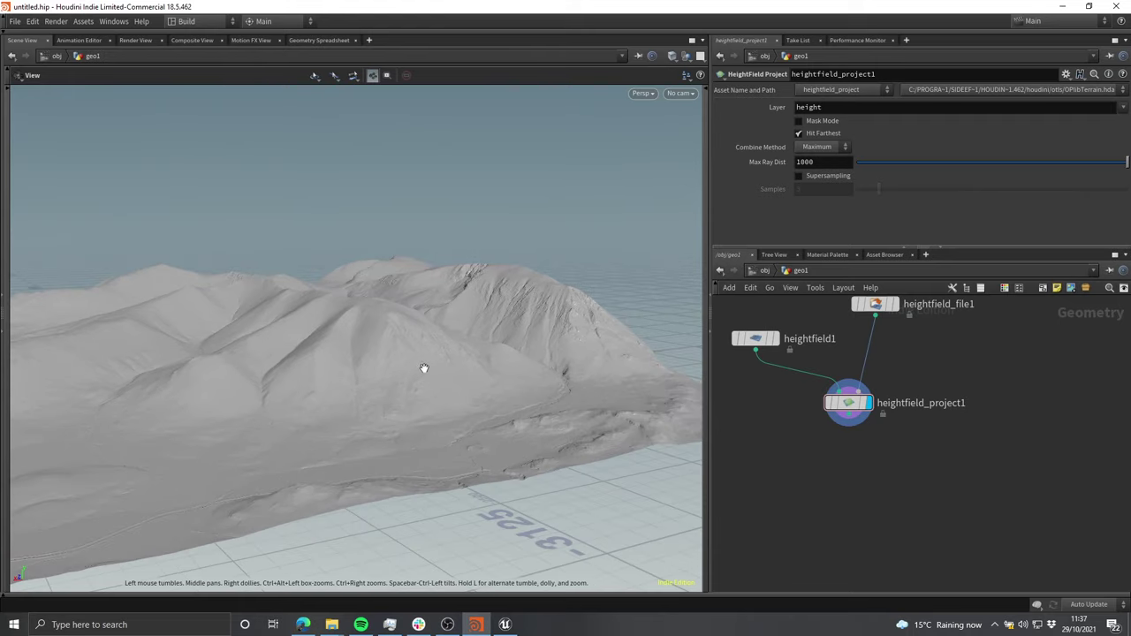
pyautogui.click(301, 625)
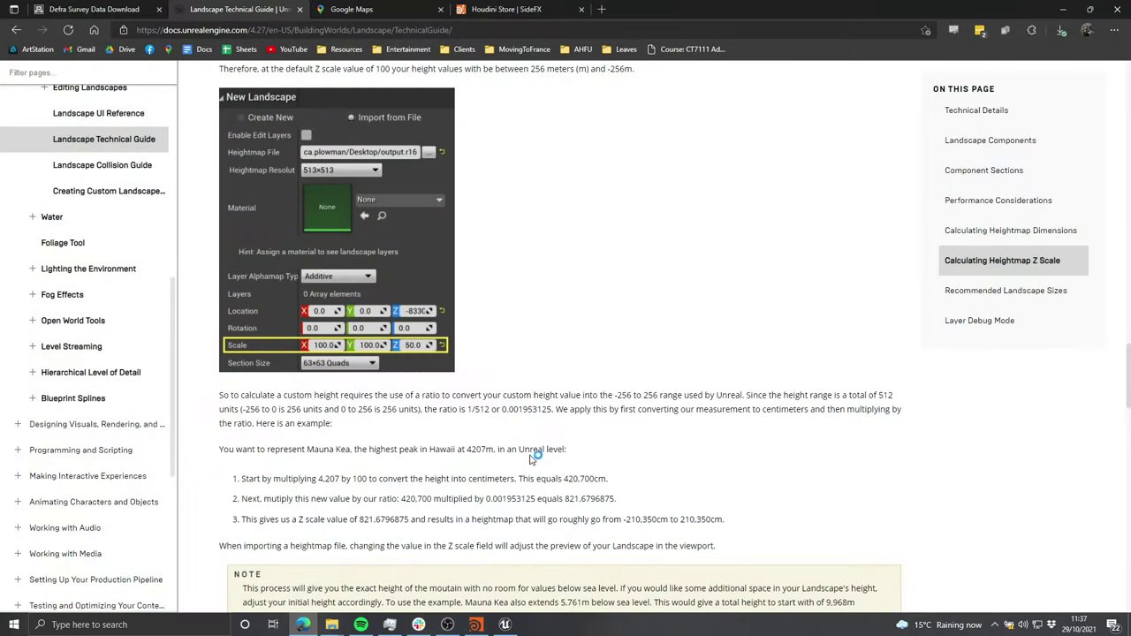
pyautogui.moveTo(887, 392); pyautogui.dragTo(898, 397)
pyautogui.click(895, 398)
pyautogui.doubleClick(886, 395)
pyautogui.click(896, 399)
pyautogui.doubleClick(630, 395)
pyautogui.click(634, 395)
pyautogui.doubleClick(884, 396)
pyautogui.click(887, 421)
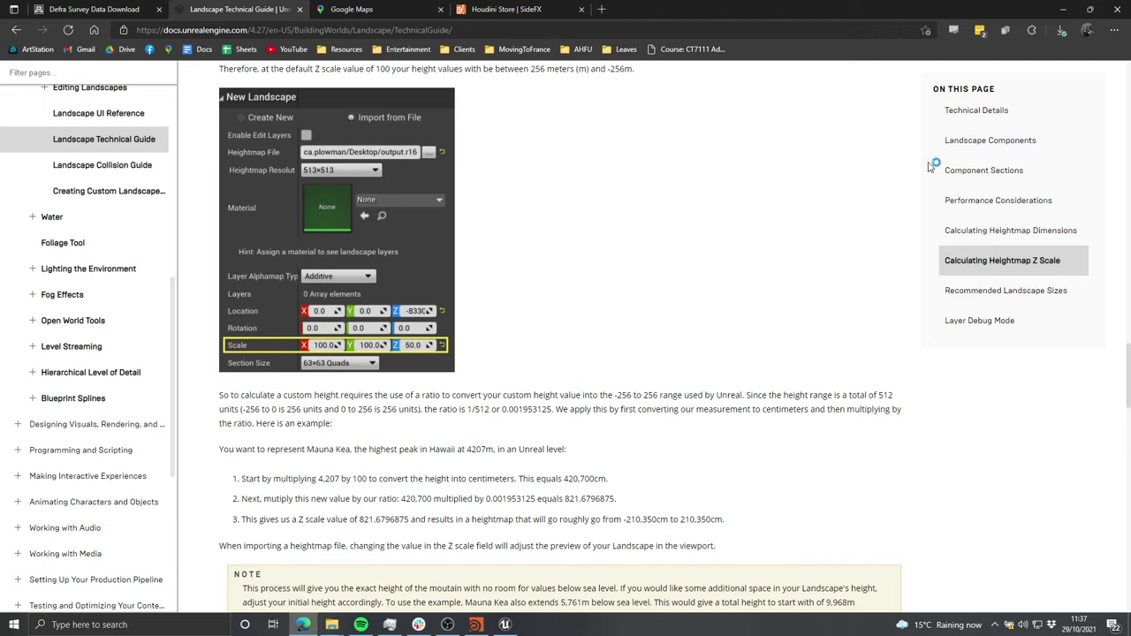
pyautogui.click(1061, 8)
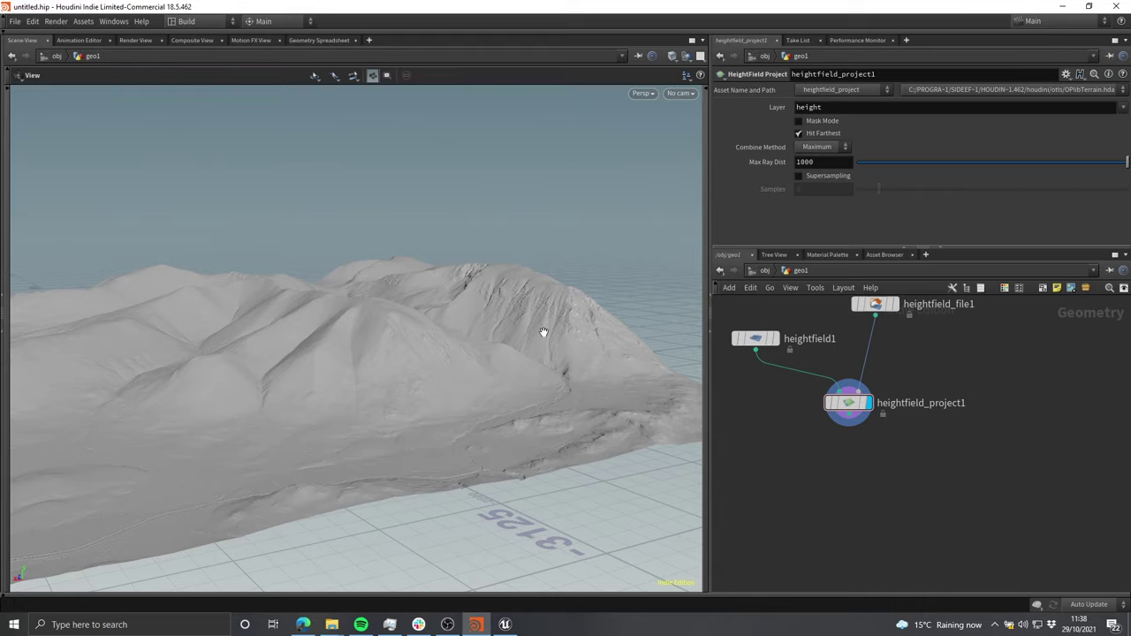
# Step: Select the heightfield_file1 node in the network to show its import settings
pyautogui.moveTo(879, 463); pyautogui.dragTo(922, 470, button='middle')
pyautogui.scroll(-1, 976, 438)
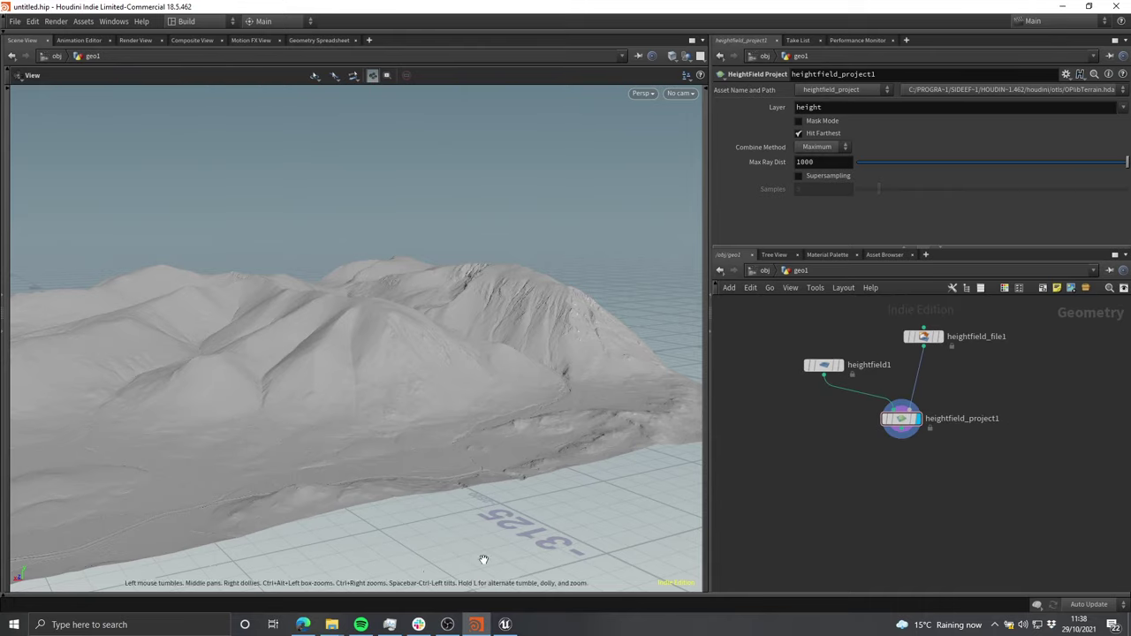
pyautogui.moveTo(974, 398); pyautogui.dragTo(955, 452, button='middle')
pyautogui.scroll(1, 956, 453)
pyautogui.moveTo(1017, 428); pyautogui.dragTo(848, 335)
pyautogui.scroll(2, 853, 134)
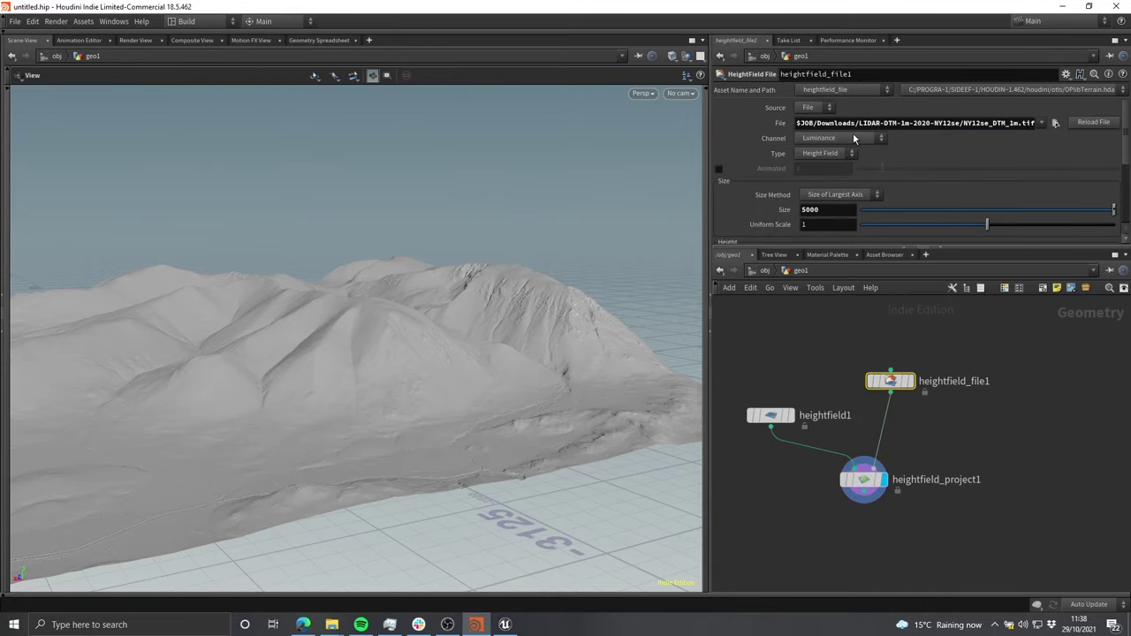
# Step: Switch to File Explorer, view NT81se_DTM_1m.tif from the LIDAR-DTM-1m-2020-NT81se folder and close the image
pyautogui.moveTo(331, 625)
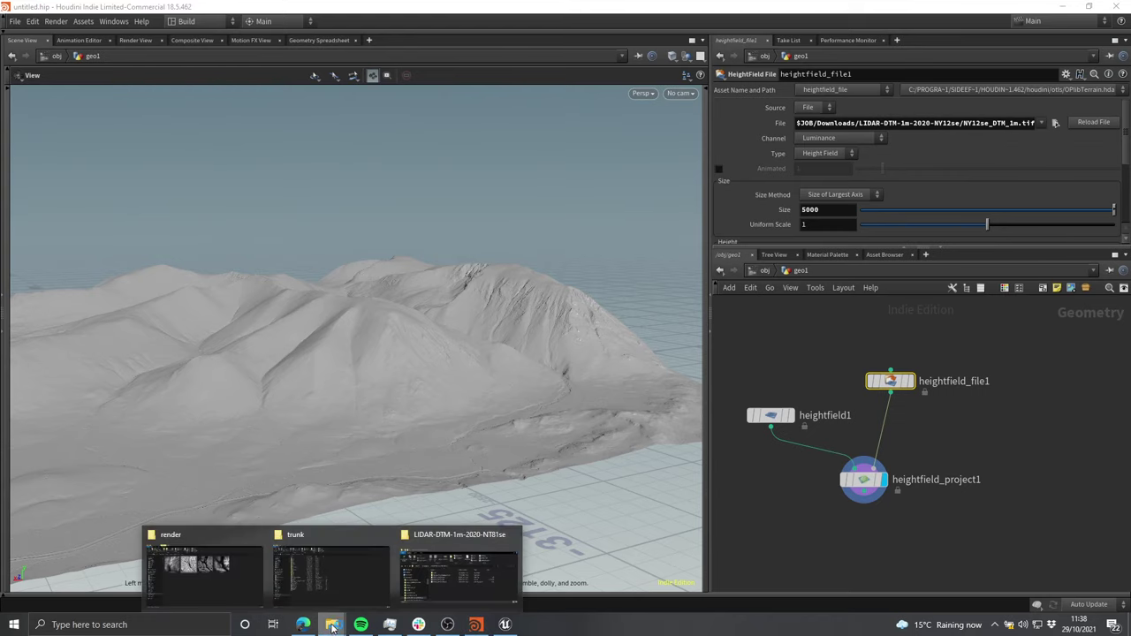
pyautogui.click(458, 573)
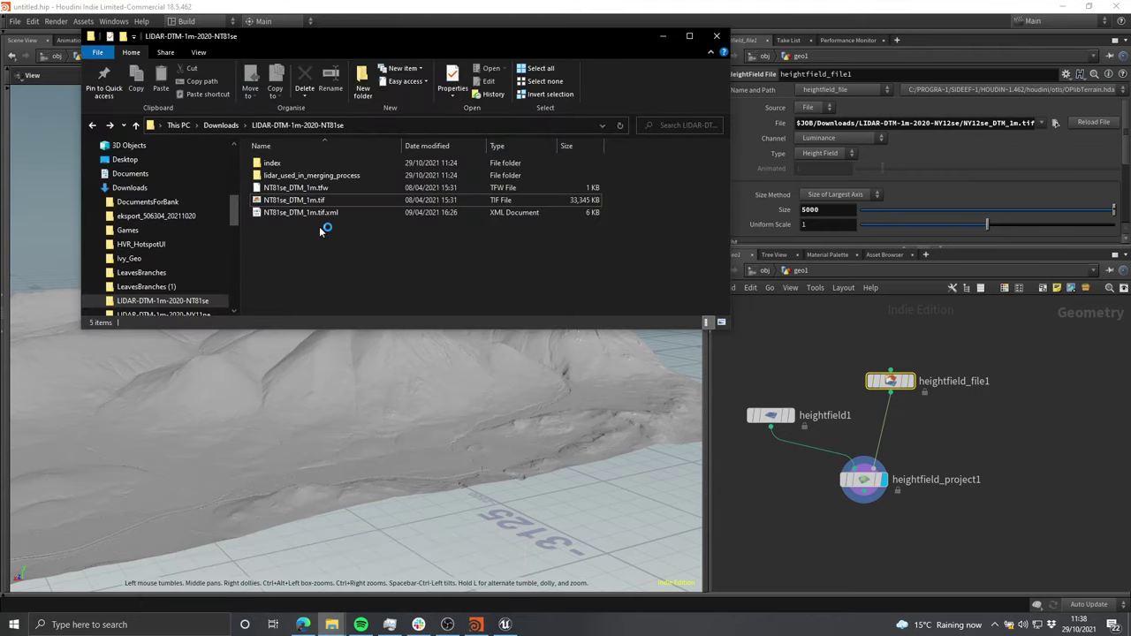
pyautogui.doubleClick(301, 201)
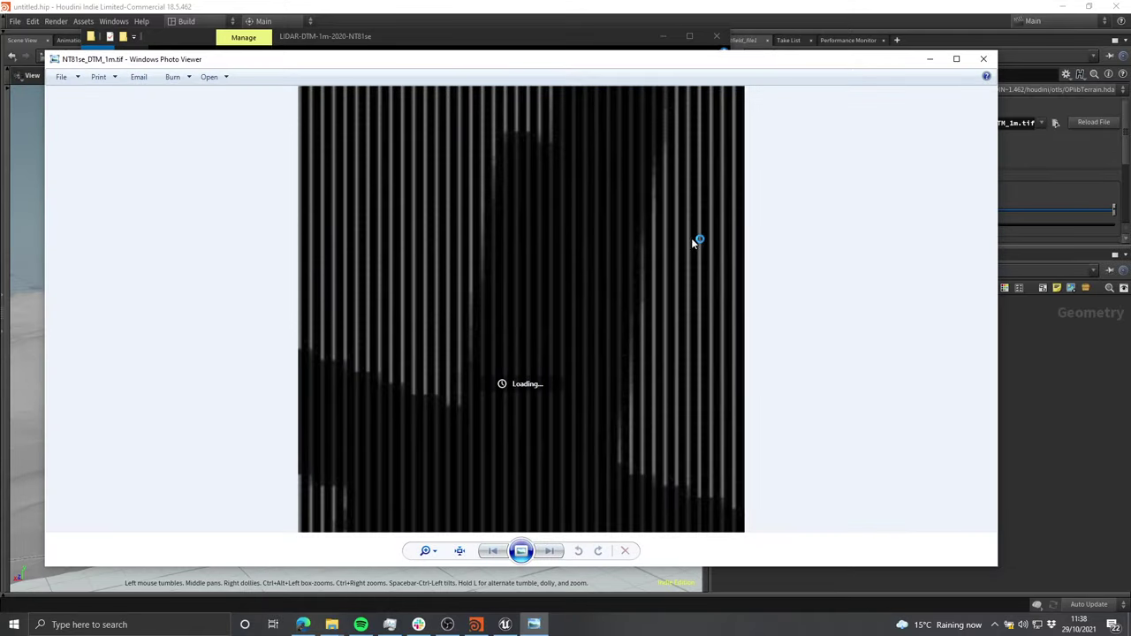
pyautogui.click(986, 59)
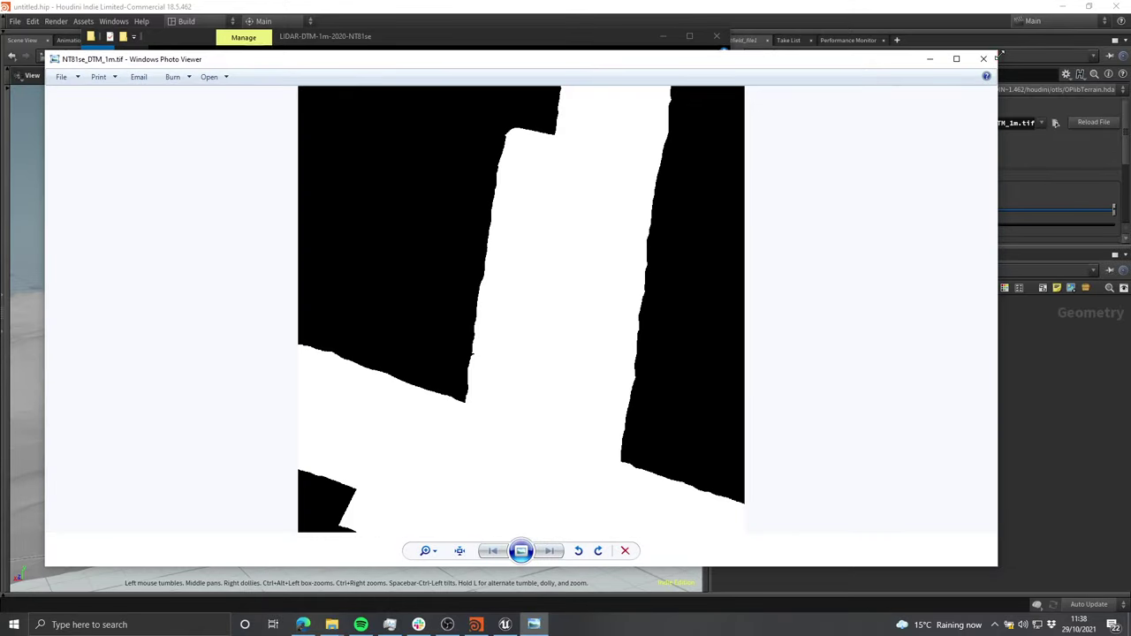
# Step: View NY12se_DTM_1m.tif from the LIDAR-DTM-1m-2020-NY12se folder in Downloads at full window size and close the image
pyautogui.click(221, 124)
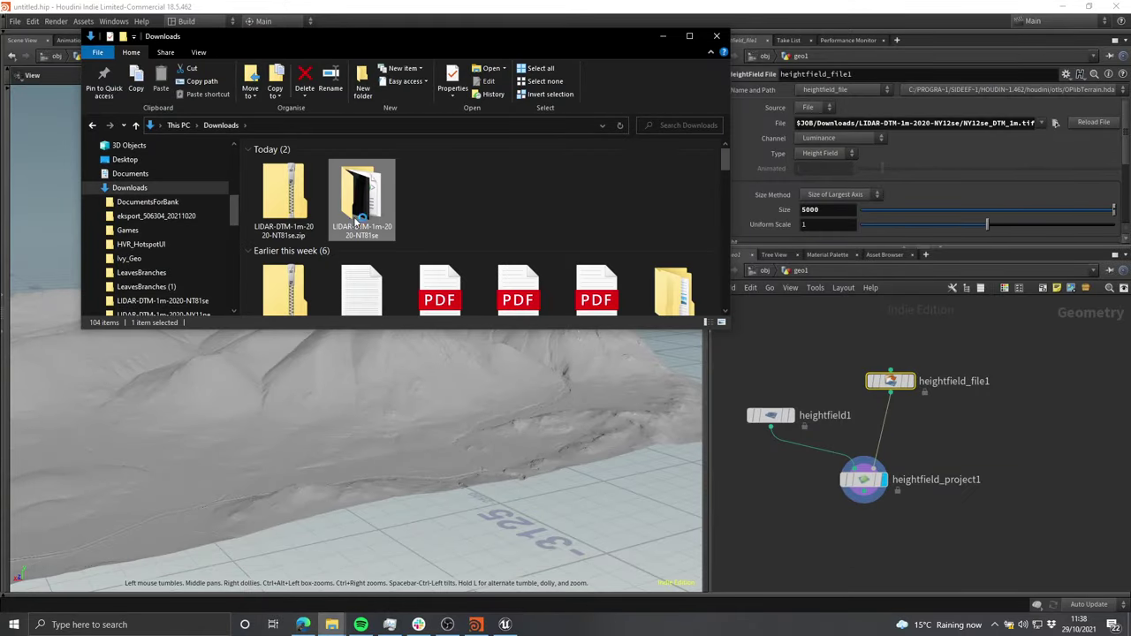
pyautogui.scroll(-2, 489, 223)
pyautogui.scroll(-10, 489, 223)
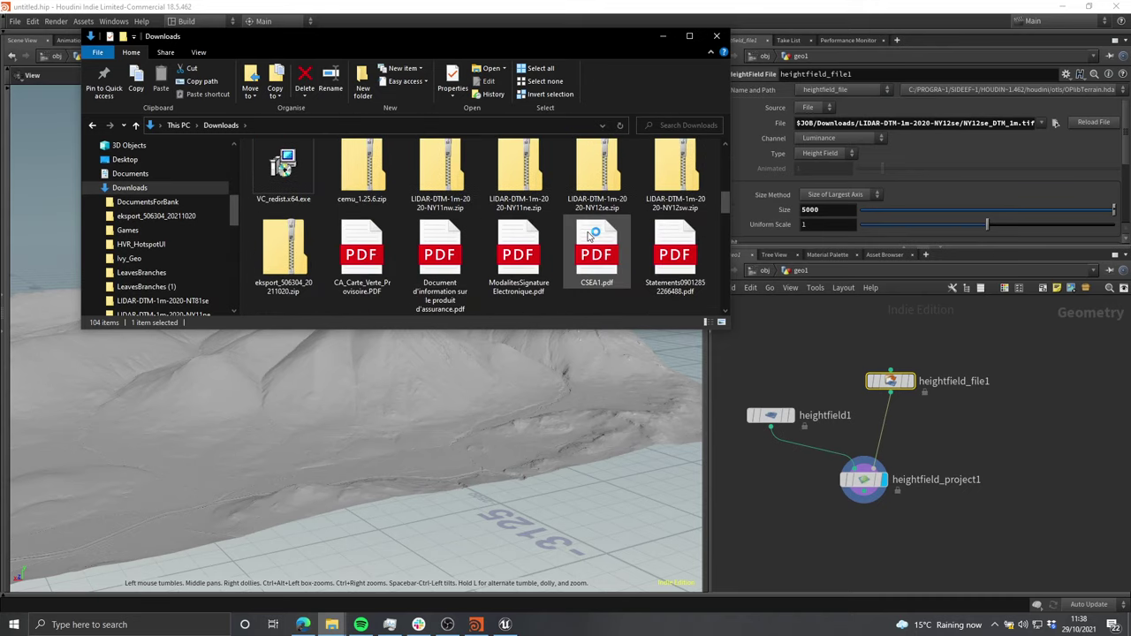
pyautogui.doubleClick(591, 202)
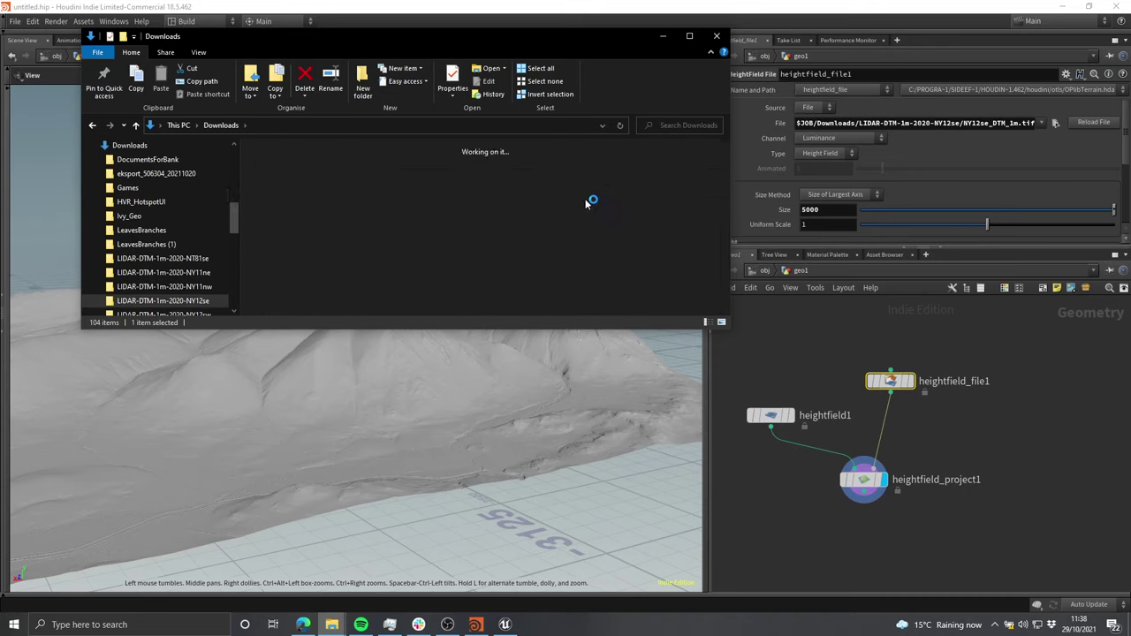
pyautogui.doubleClick(380, 234)
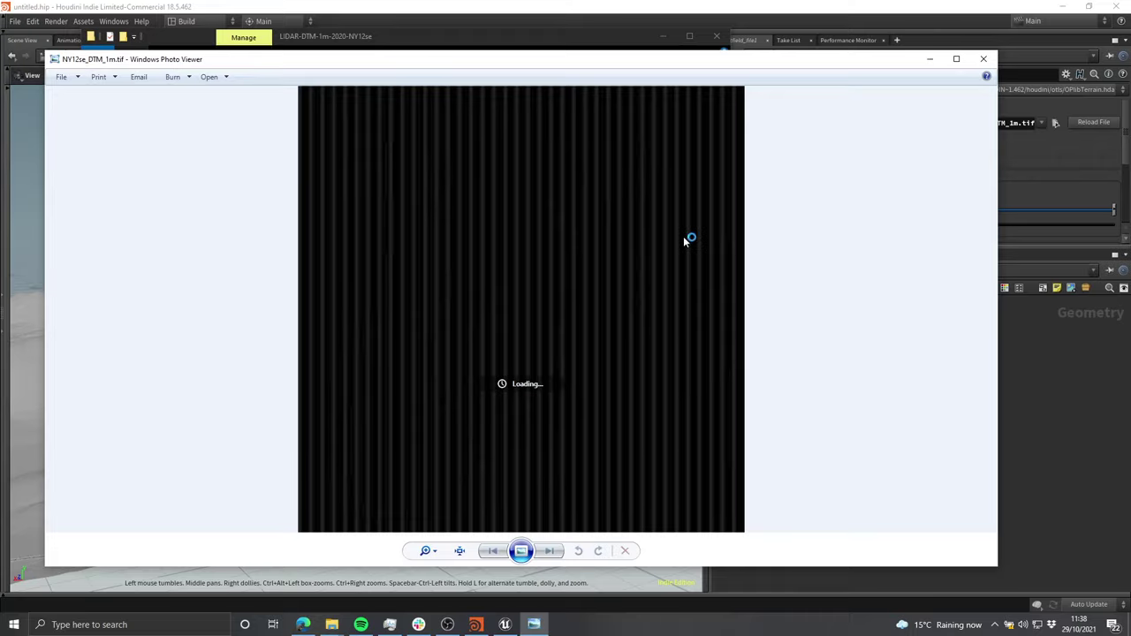
pyautogui.click(956, 58)
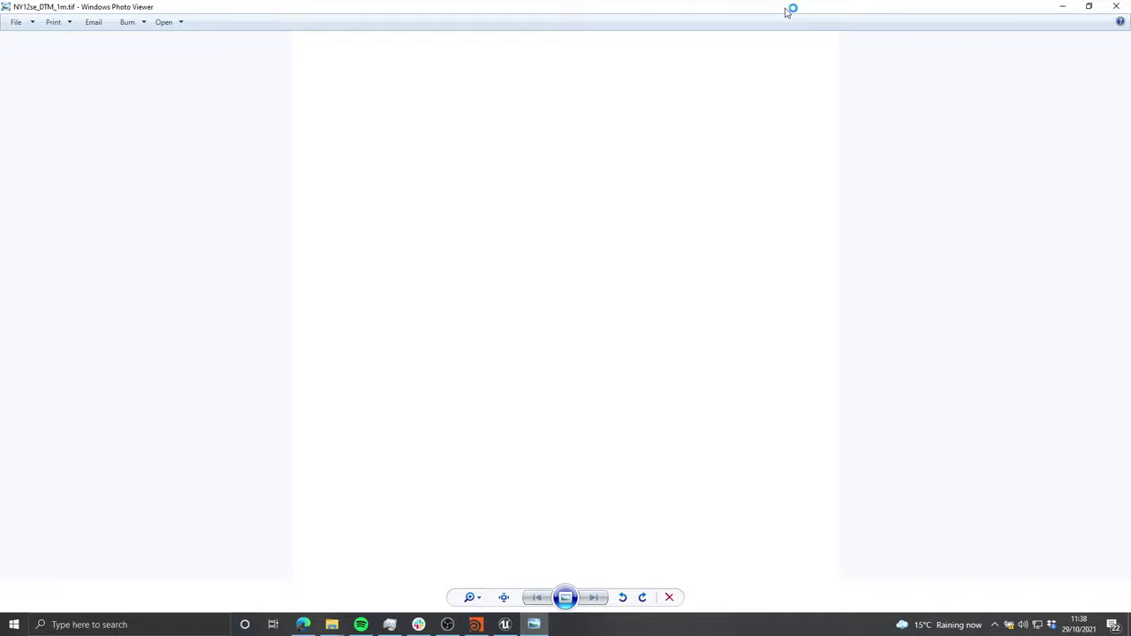
pyautogui.moveTo(790, 8); pyautogui.dragTo(681, 63)
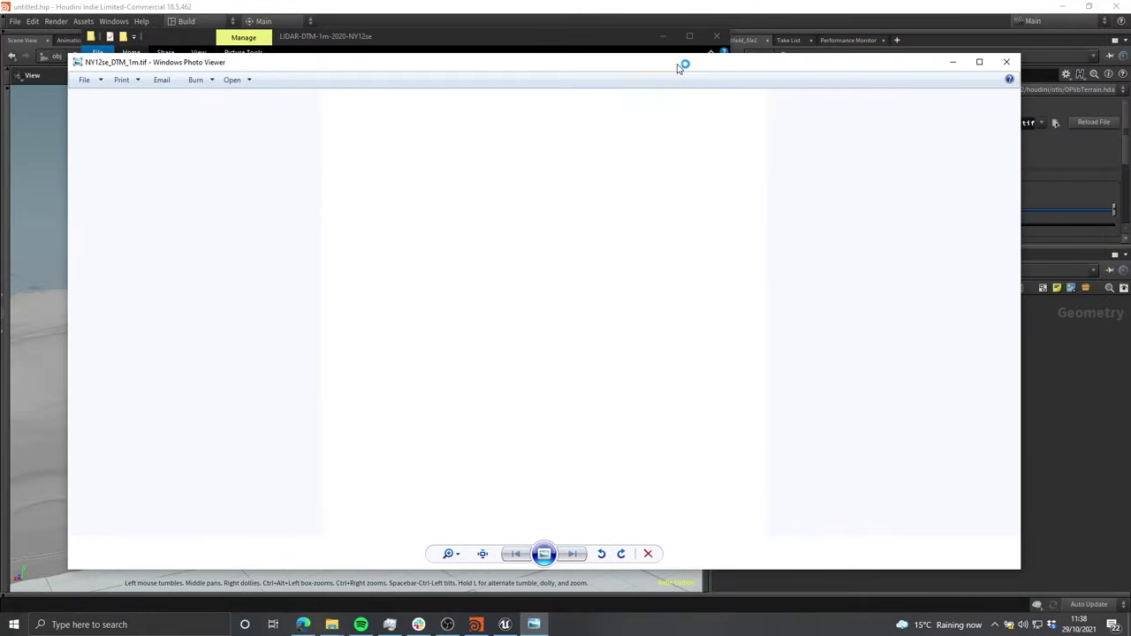
pyautogui.click(979, 62)
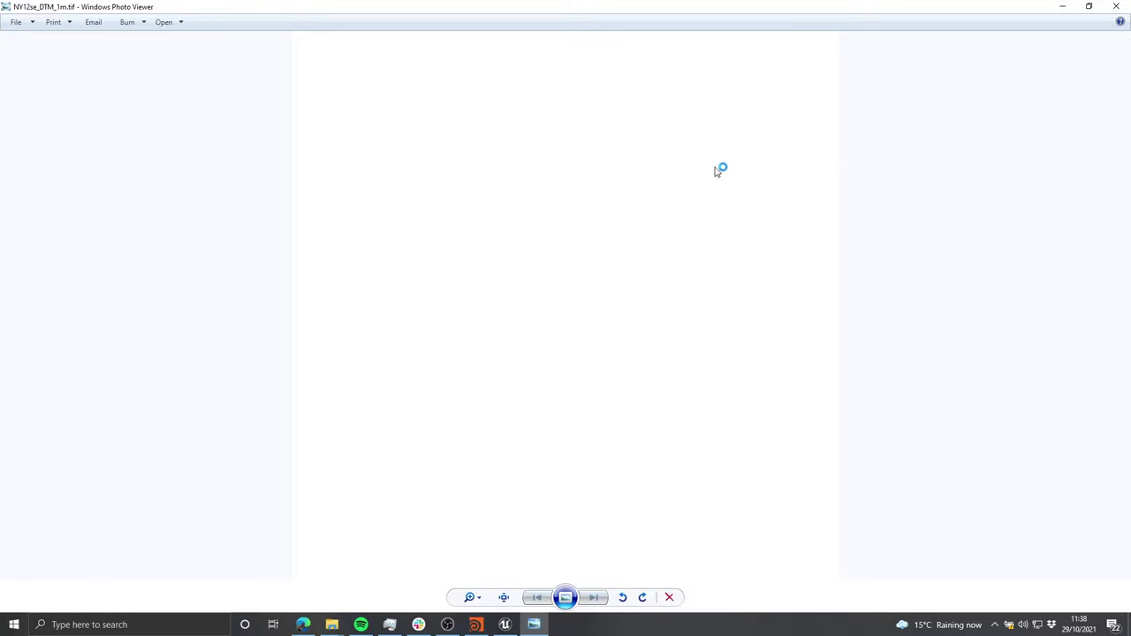
pyautogui.click(1116, 7)
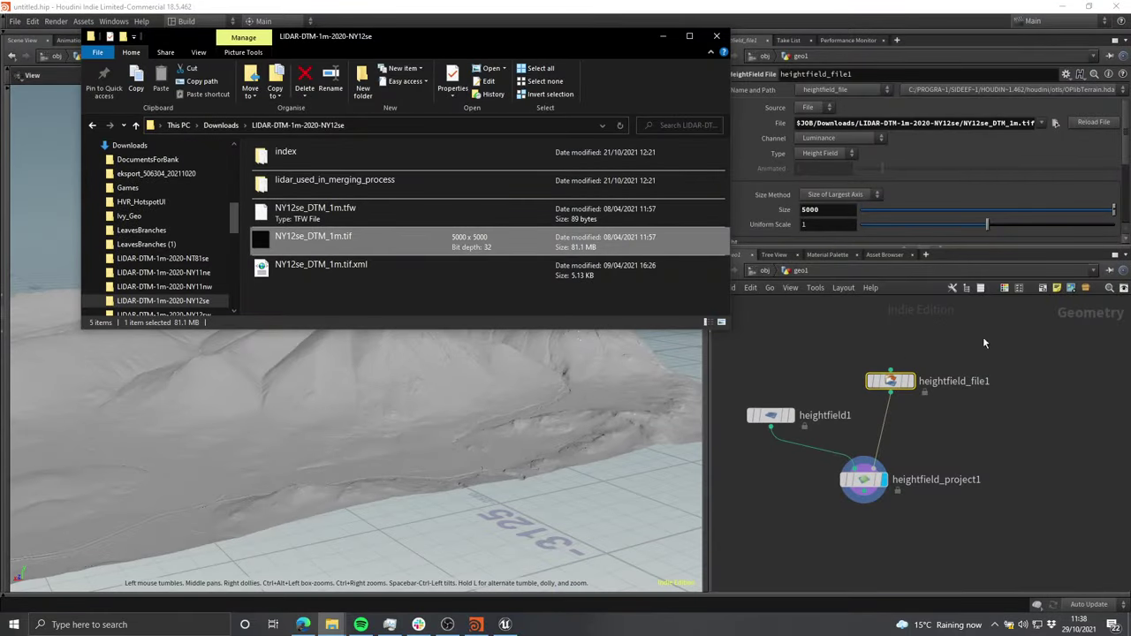
# Step: Return to Houdini, examine the mountain's slopes up close and widen the parameter and network area beside the viewport
pyautogui.click(983, 337)
pyautogui.moveTo(1004, 426); pyautogui.dragTo(956, 395, button='middle')
pyautogui.moveTo(611, 324); pyautogui.dragTo(414, 339)
pyautogui.moveTo(415, 339); pyautogui.dragTo(424, 353, button='middle')
pyautogui.moveTo(879, 456); pyautogui.dragTo(968, 438, button='middle')
pyautogui.scroll(3, 967, 440)
pyautogui.moveTo(532, 312); pyautogui.dragTo(473, 320)
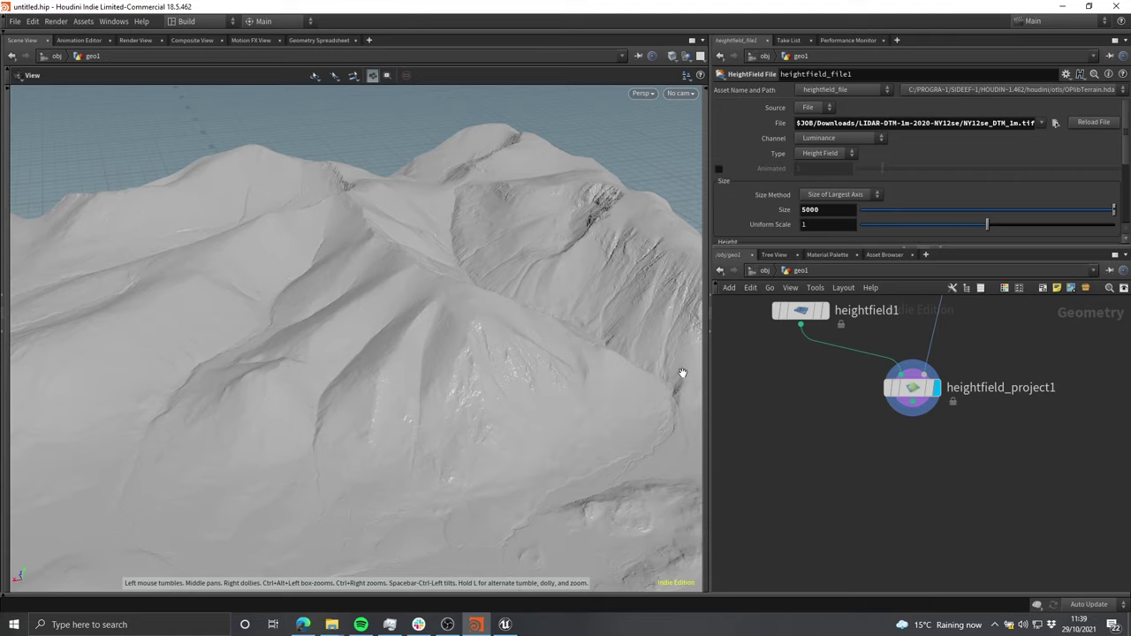
pyautogui.moveTo(731, 369); pyautogui.dragTo(711, 364, button='middle')
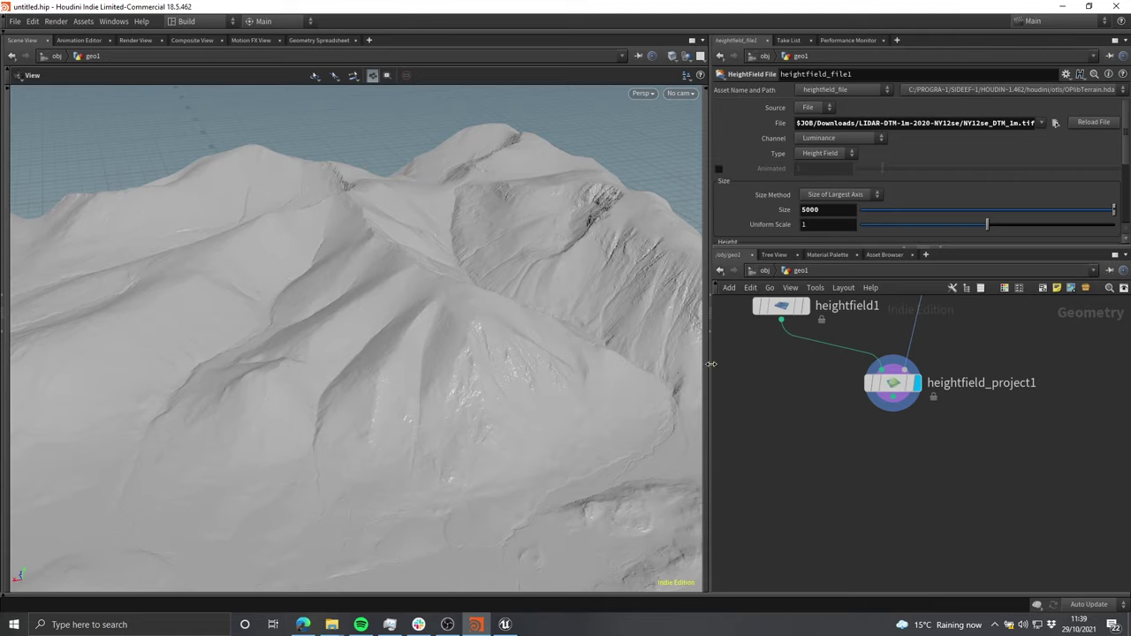
pyautogui.moveTo(708, 329); pyautogui.dragTo(646, 331)
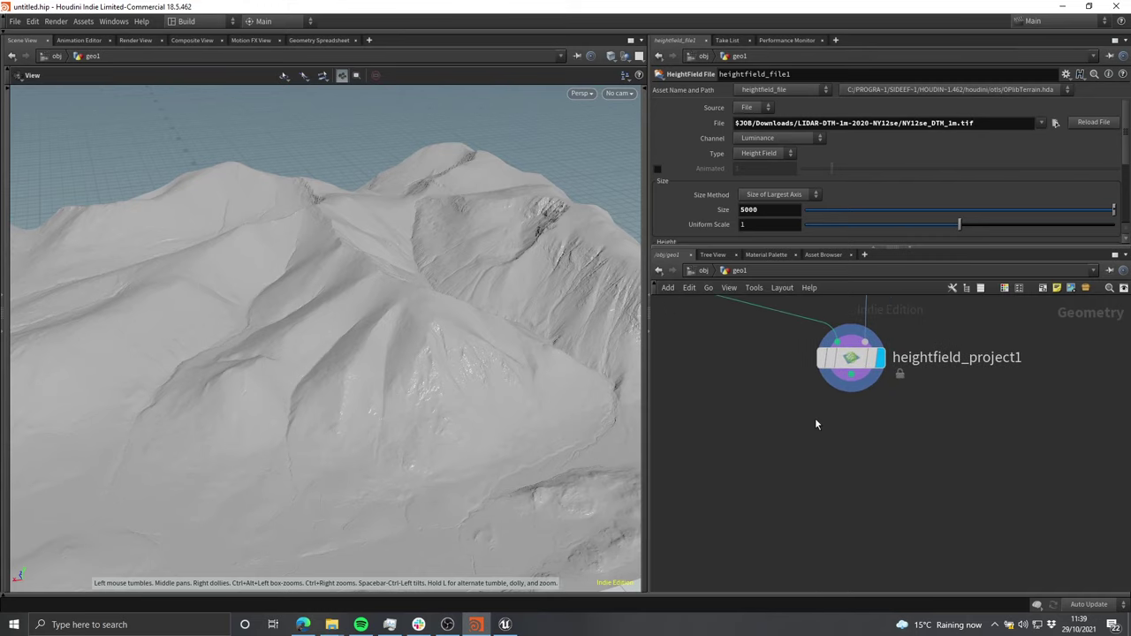
# Step: Add a HeightField Remap node below heightfield_project1, feed it from that node's output and display it
pyautogui.scroll(-5, 442, 345)
pyautogui.moveTo(424, 345)
pyautogui.mouseDown()
pyautogui.moveTo(387, 310)
pyautogui.moveTo(441, 352)
pyautogui.mouseUp()
pyautogui.press('Tab')
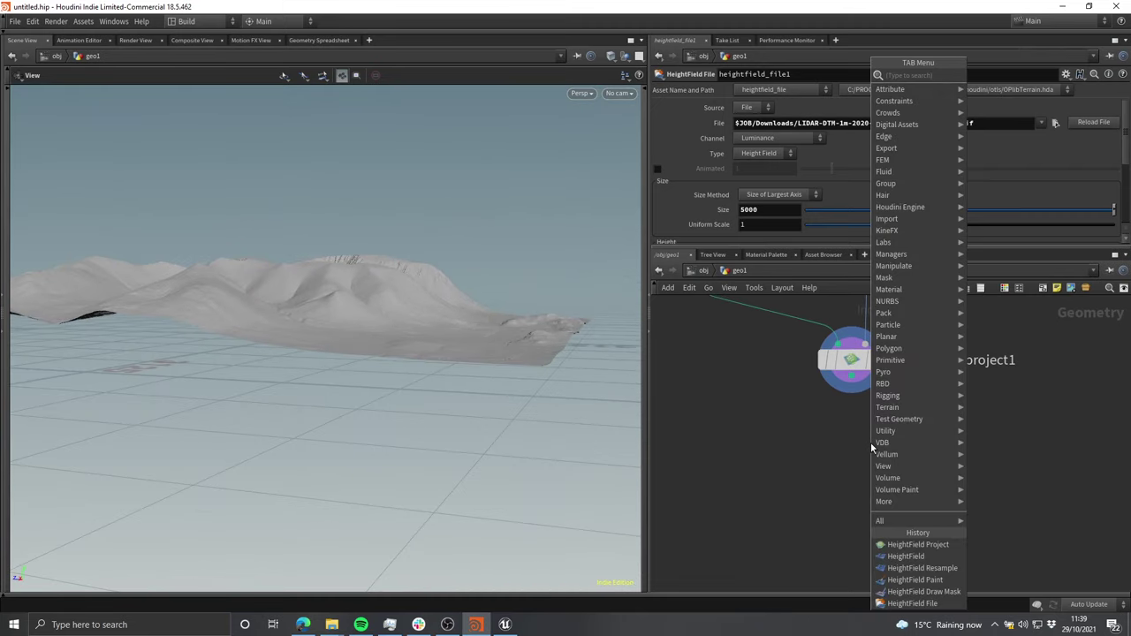
pyautogui.write('hfre')
pyautogui.press('Return')
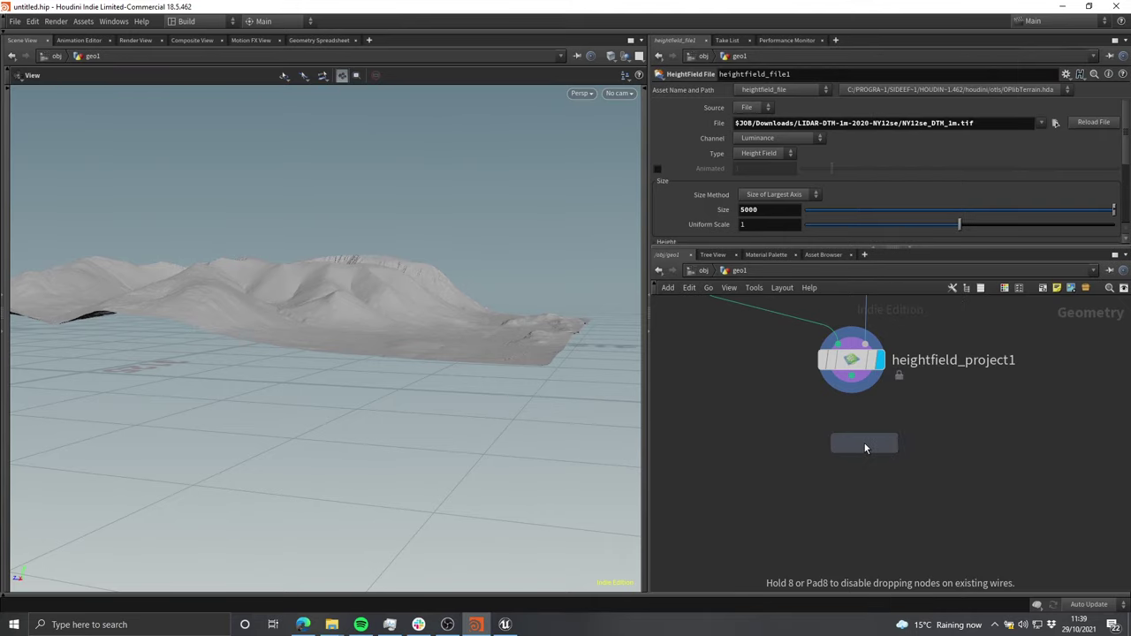
pyautogui.click(865, 445)
pyautogui.moveTo(852, 376); pyautogui.dragTo(842, 442)
pyautogui.click(897, 414)
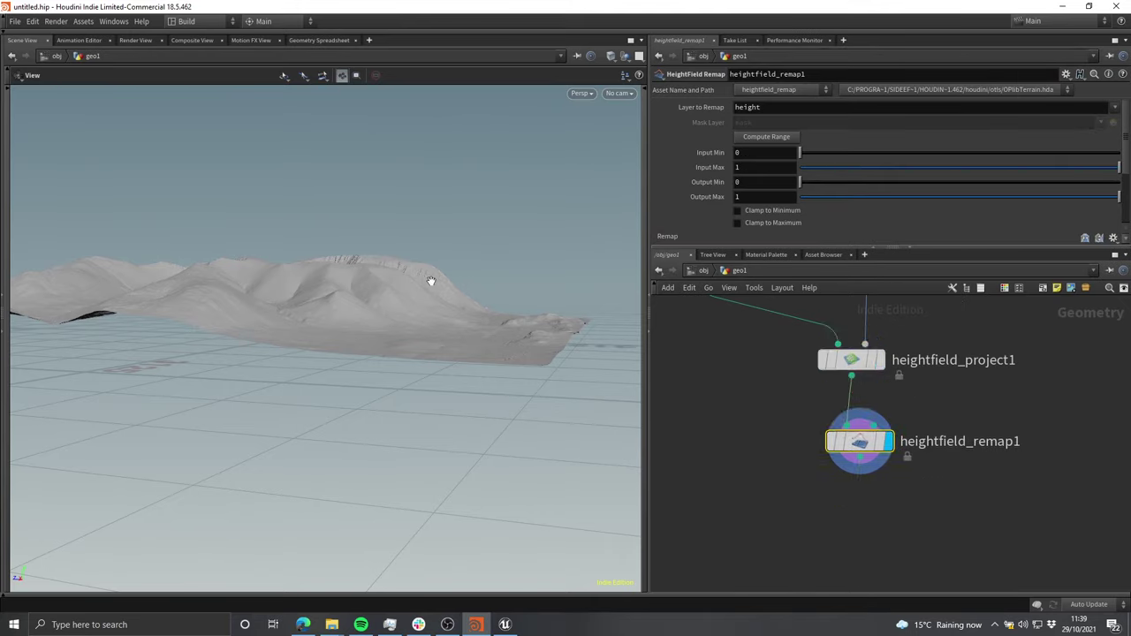
# Step: Check heightfield_project1's settings, reselect heightfield_remap1 and enlarge the parameter area to show its remap ramp
pyautogui.moveTo(445, 273); pyautogui.dragTo(419, 354)
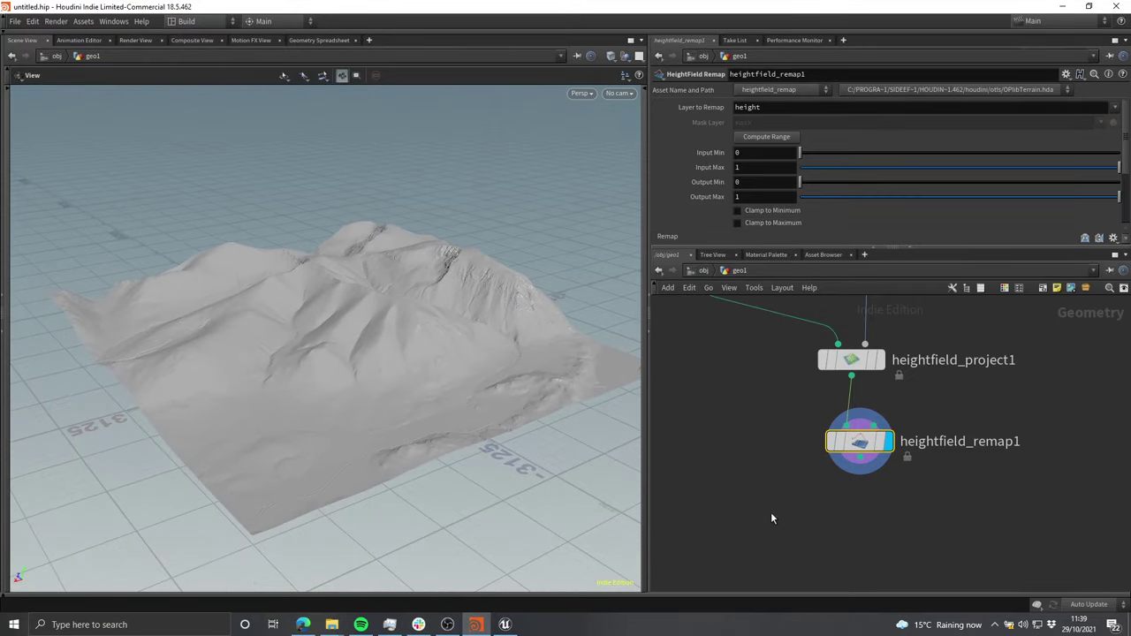
pyautogui.moveTo(1005, 404)
pyautogui.mouseDown(button='middle')
pyautogui.moveTo(954, 437)
pyautogui.moveTo(1004, 394)
pyautogui.mouseUp(button='middle')
pyautogui.moveTo(1069, 391); pyautogui.dragTo(786, 316)
pyautogui.moveTo(749, 367); pyautogui.dragTo(745, 385, button='middle')
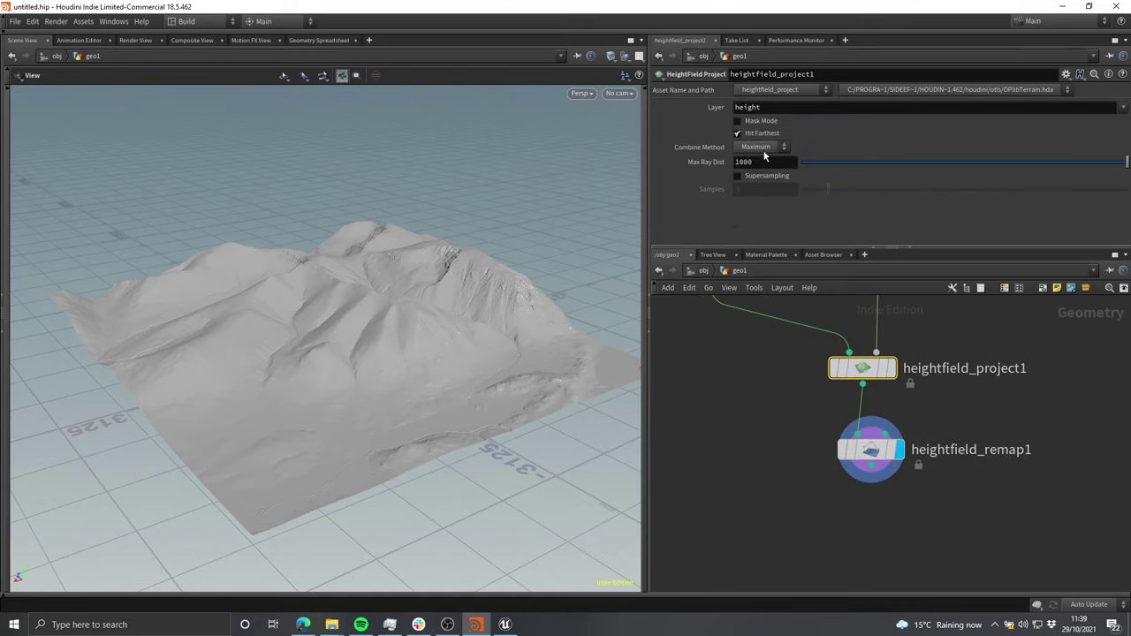
pyautogui.click(873, 451)
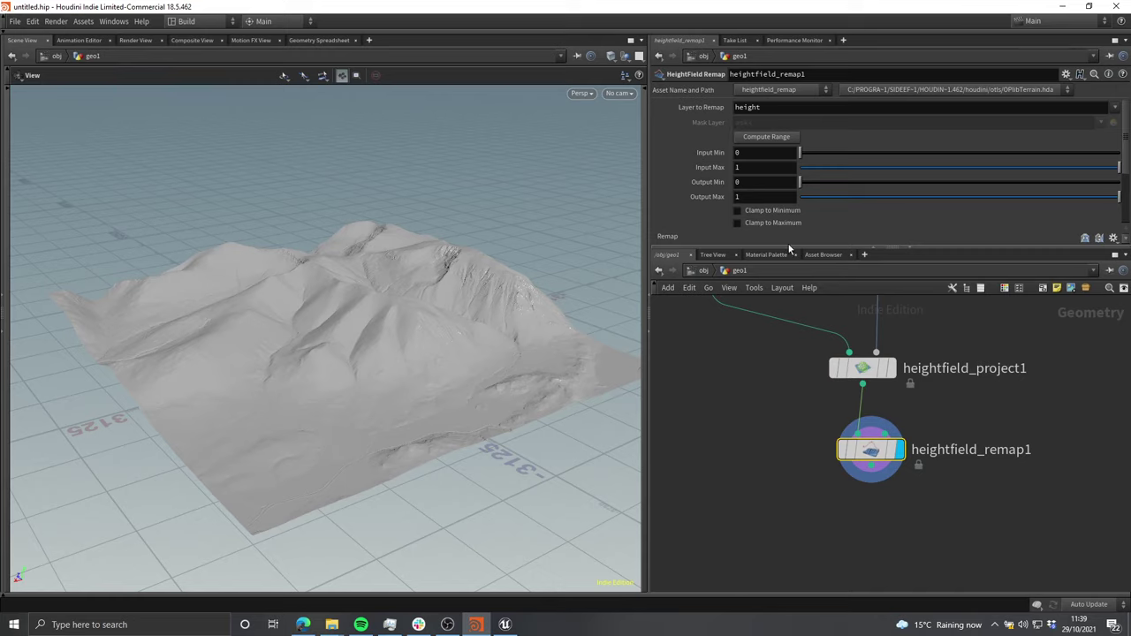
pyautogui.moveTo(789, 247); pyautogui.dragTo(788, 285)
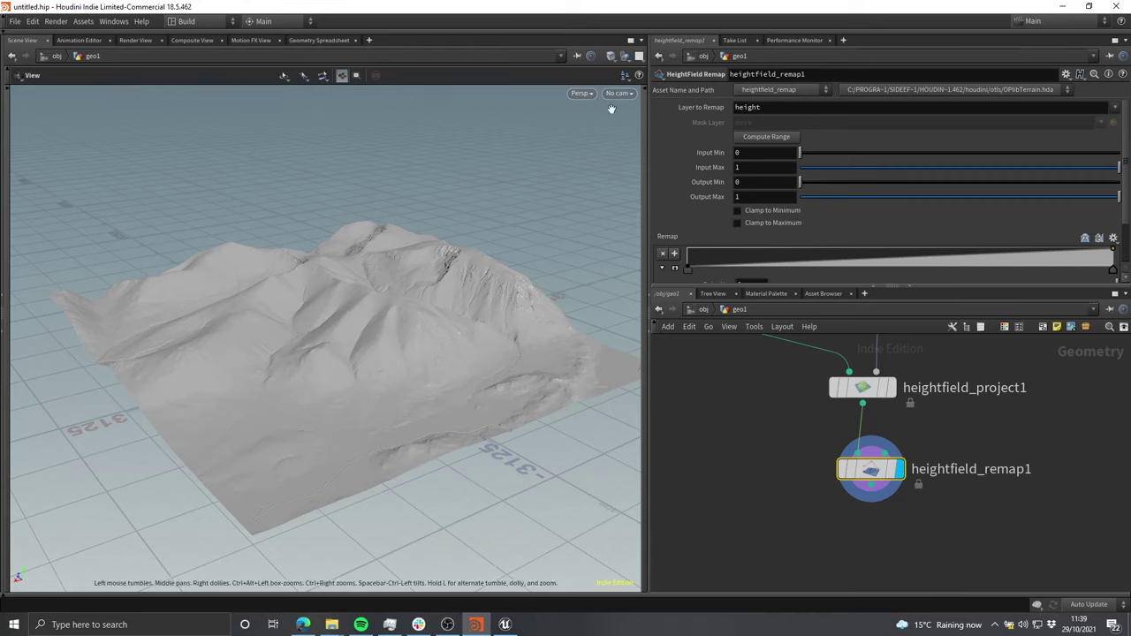
# Step: Compute the height range on heightfield_remap1 and set Output Min to 0 and Output Max to 1
pyautogui.click(768, 139)
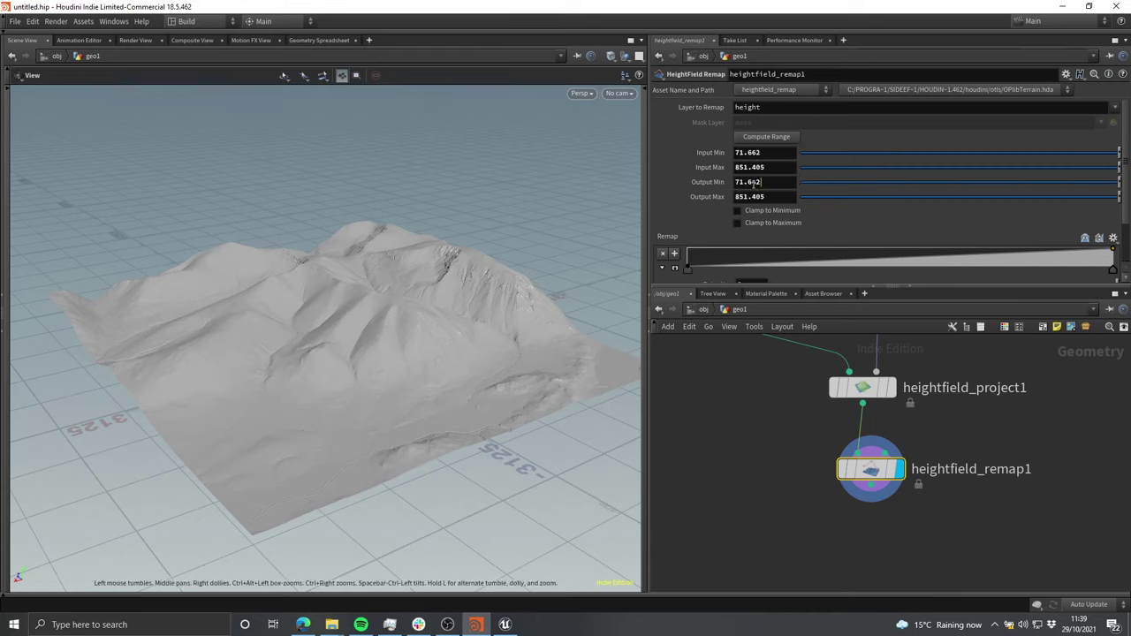
pyautogui.click(752, 182)
pyautogui.write('0')
pyautogui.press('Tab')
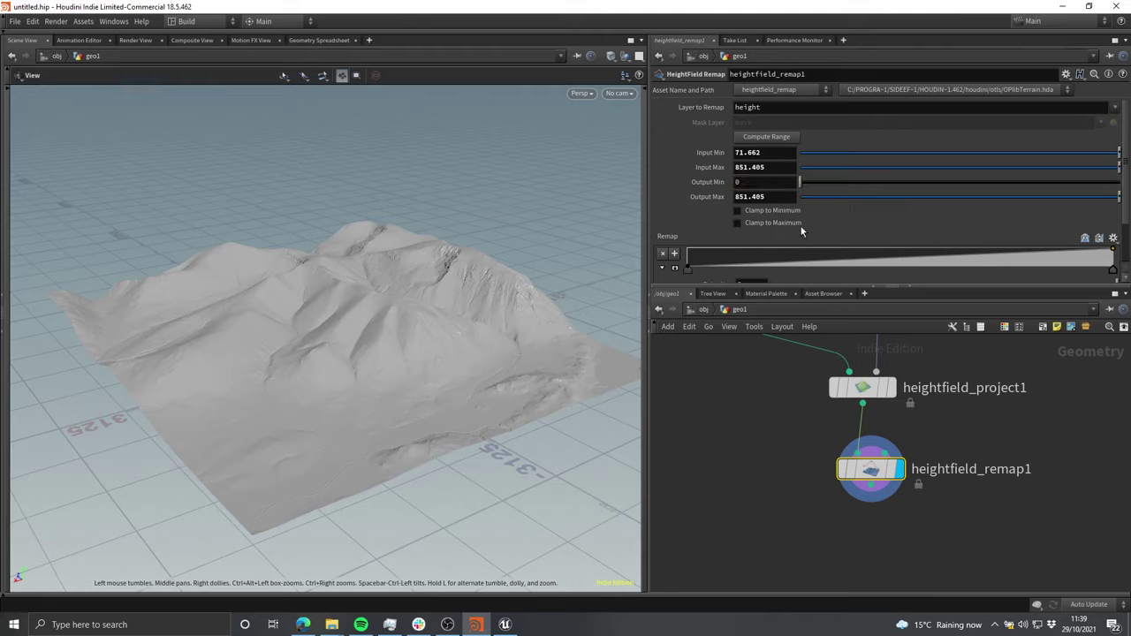
pyautogui.write('1')
pyautogui.press('Return')
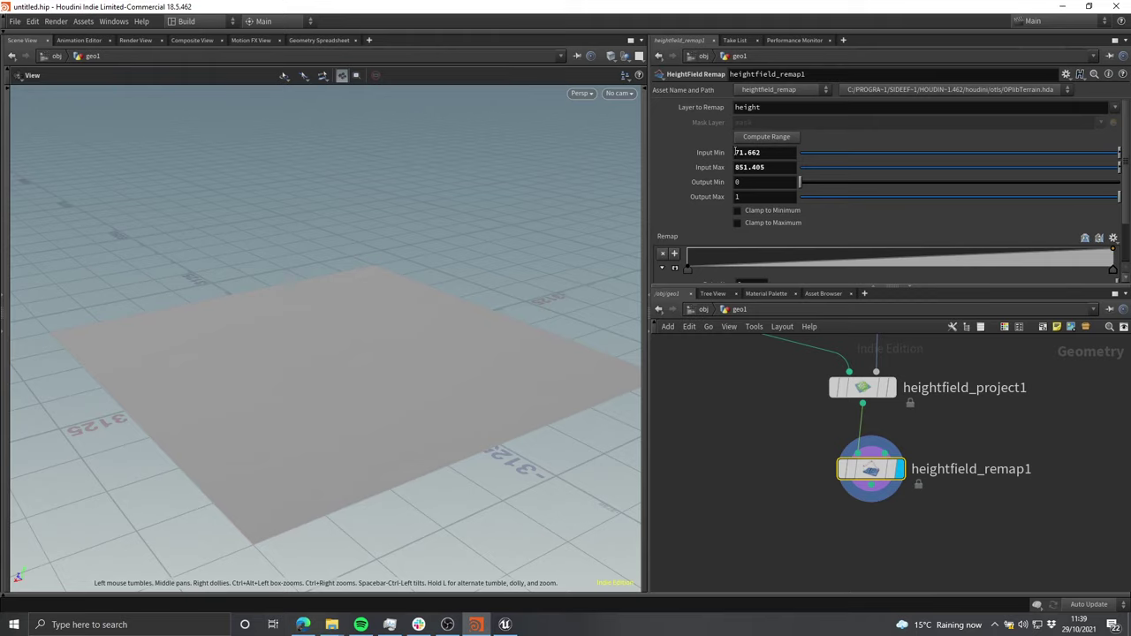
# Step: Examine the computed Input Min and Input Max heights of heightfield_remap1
pyautogui.doubleClick(772, 152)
pyautogui.doubleClick(774, 166)
pyautogui.click(775, 153)
pyautogui.hotkey('ctrl', 'a')
pyautogui.click(780, 167)
pyautogui.click(776, 169)
pyautogui.click(778, 155)
pyautogui.click(774, 168)
pyautogui.click(773, 154)
pyautogui.click(768, 168)
pyautogui.click(767, 155)
pyautogui.click(766, 168)
pyautogui.click(766, 154)
pyautogui.click(766, 167)
pyautogui.click(775, 153)
pyautogui.click(771, 167)
# Step: Add a HeightField Output node below heightfield_remap1 and connect the remap's output to its input
pyautogui.click(770, 465)
pyautogui.press('Tab')
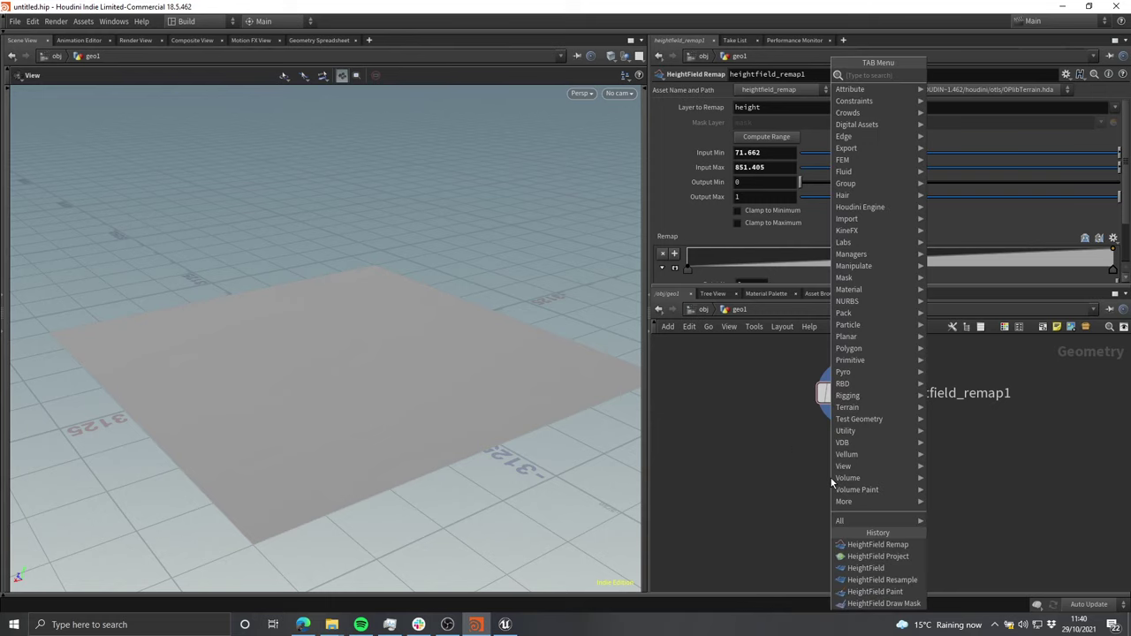
pyautogui.write('hf ou')
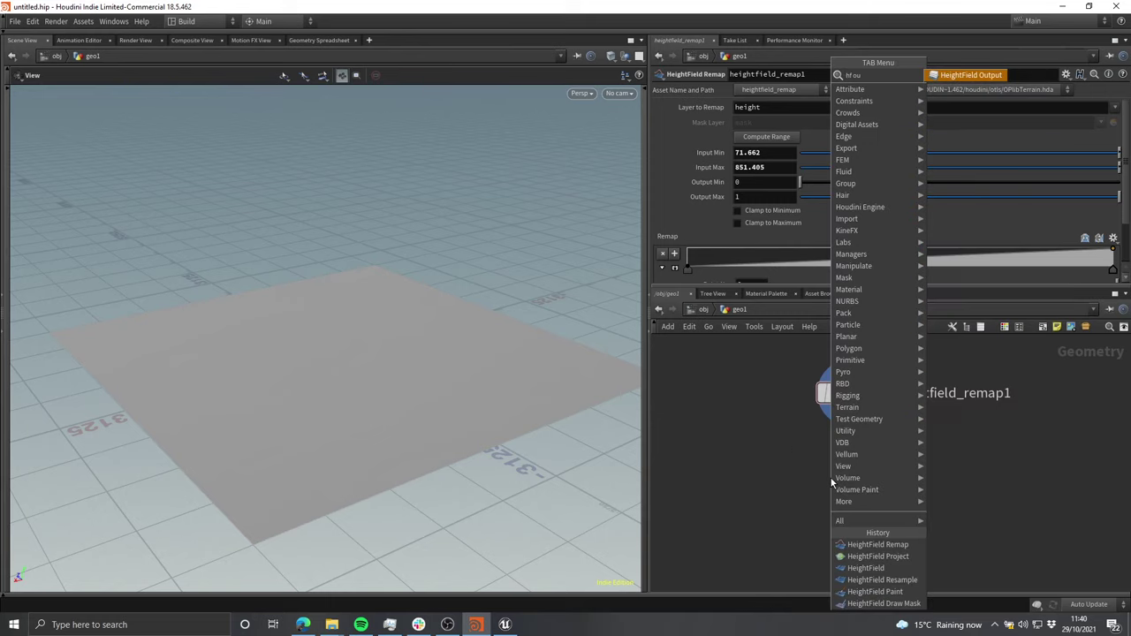
pyautogui.press('Return')
pyautogui.click(840, 479)
pyautogui.moveTo(844, 423); pyautogui.dragTo(932, 425)
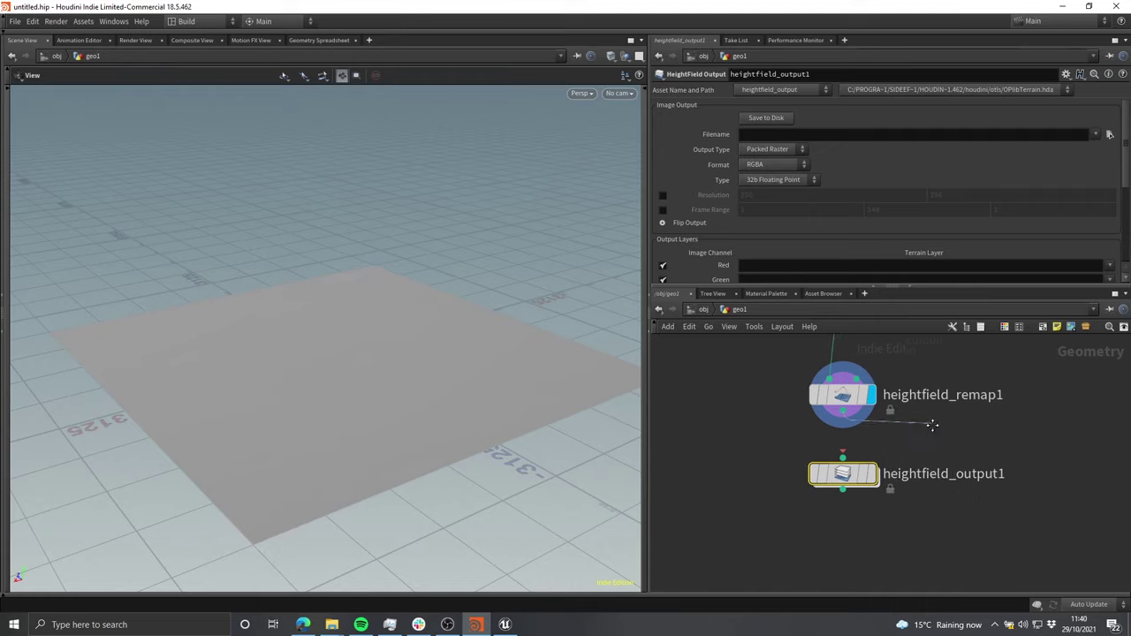
pyautogui.moveTo(933, 425)
pyautogui.mouseDown(button='middle')
pyautogui.moveTo(913, 439)
pyautogui.moveTo(952, 449)
pyautogui.moveTo(952, 424)
pyautogui.mouseUp(button='middle')
pyautogui.click(833, 455)
pyautogui.moveTo(825, 472)
pyautogui.mouseDown()
pyautogui.moveTo(833, 502)
pyautogui.moveTo(841, 464)
pyautogui.mouseUp()
pyautogui.moveTo(987, 444); pyautogui.dragTo(957, 473, button='middle')
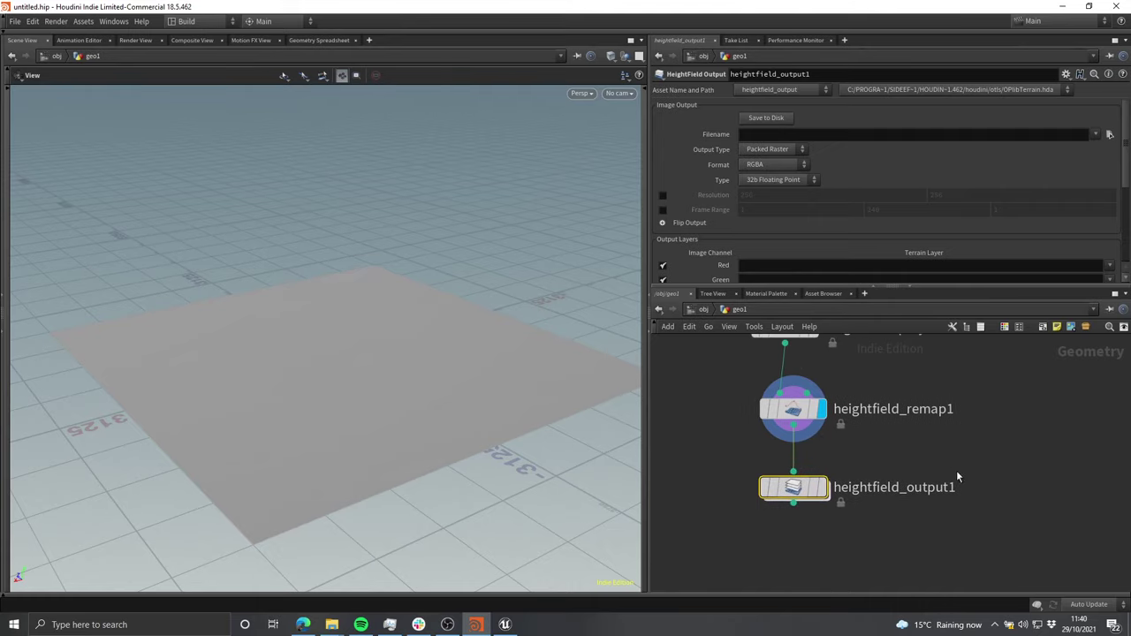
# Step: Switch the viewport display between heightfield_project1 and heightfield_remap1 to compare their terrain, leaving heightfield_project1 displayed
pyautogui.moveTo(962, 486)
pyautogui.mouseDown()
pyautogui.moveTo(765, 554)
pyautogui.moveTo(891, 481)
pyautogui.mouseUp()
pyautogui.moveTo(747, 536); pyautogui.dragTo(1002, 469)
pyautogui.moveTo(815, 487)
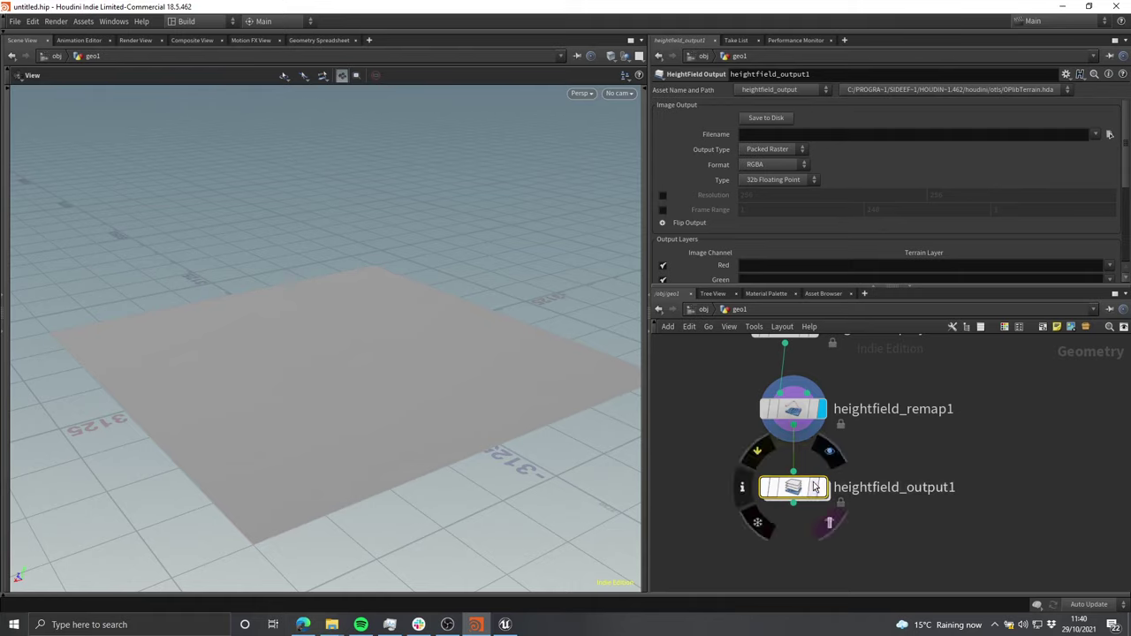
pyautogui.moveTo(911, 438); pyautogui.dragTo(917, 454, button='middle')
pyautogui.moveTo(814, 427)
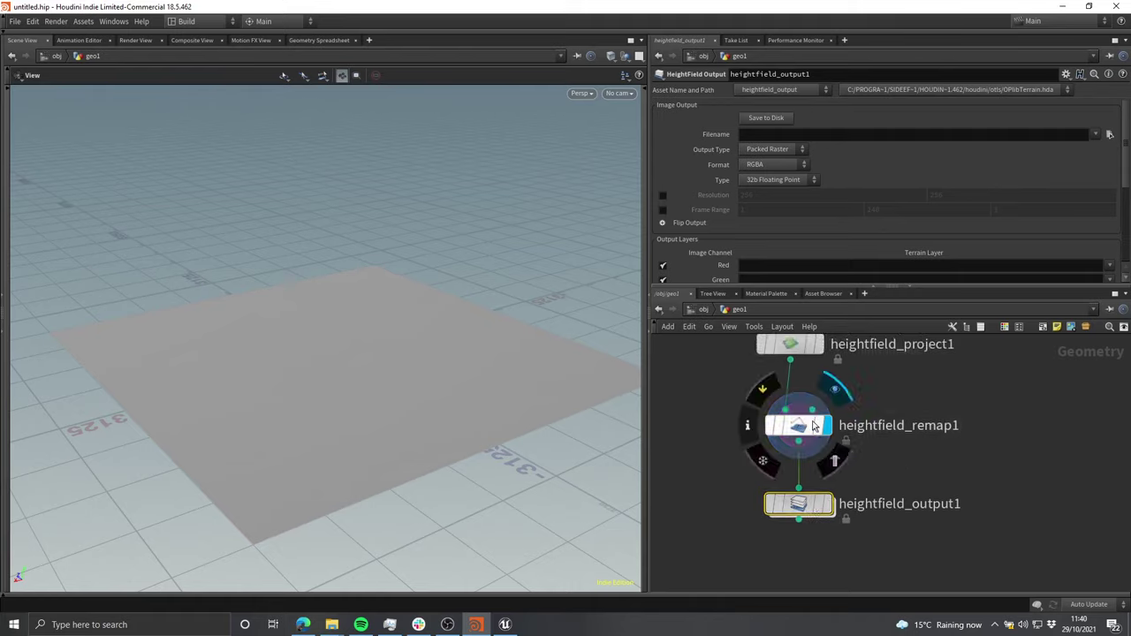
pyautogui.moveTo(802, 508); pyautogui.dragTo(827, 575, button='middle')
pyautogui.click(872, 371)
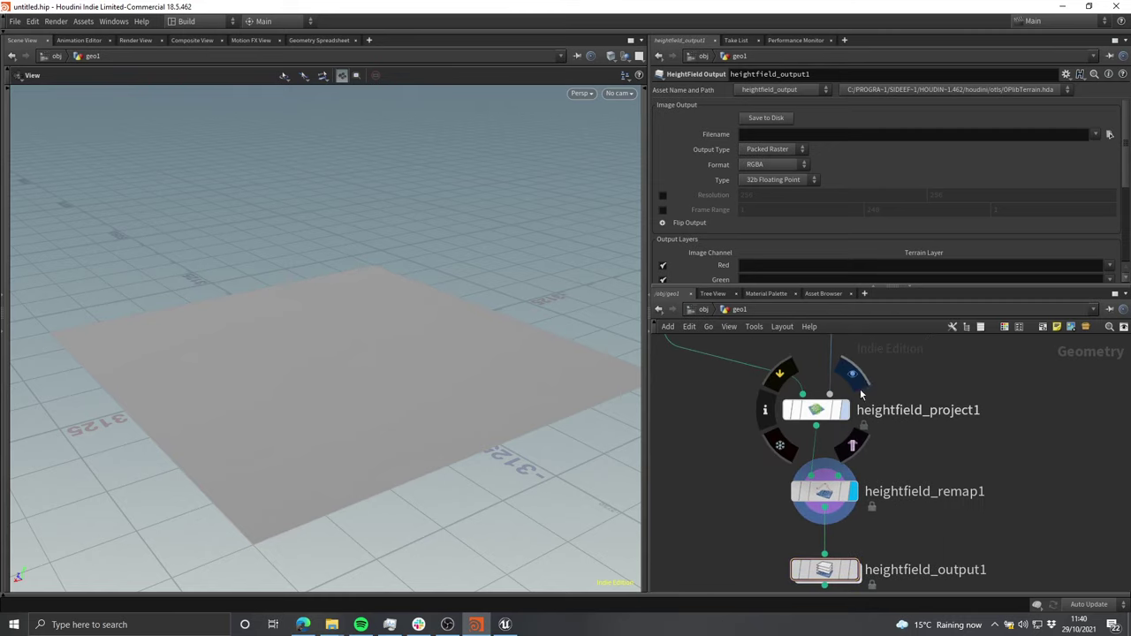
pyautogui.click(859, 392)
pyautogui.moveTo(950, 471); pyautogui.dragTo(955, 425, button='middle')
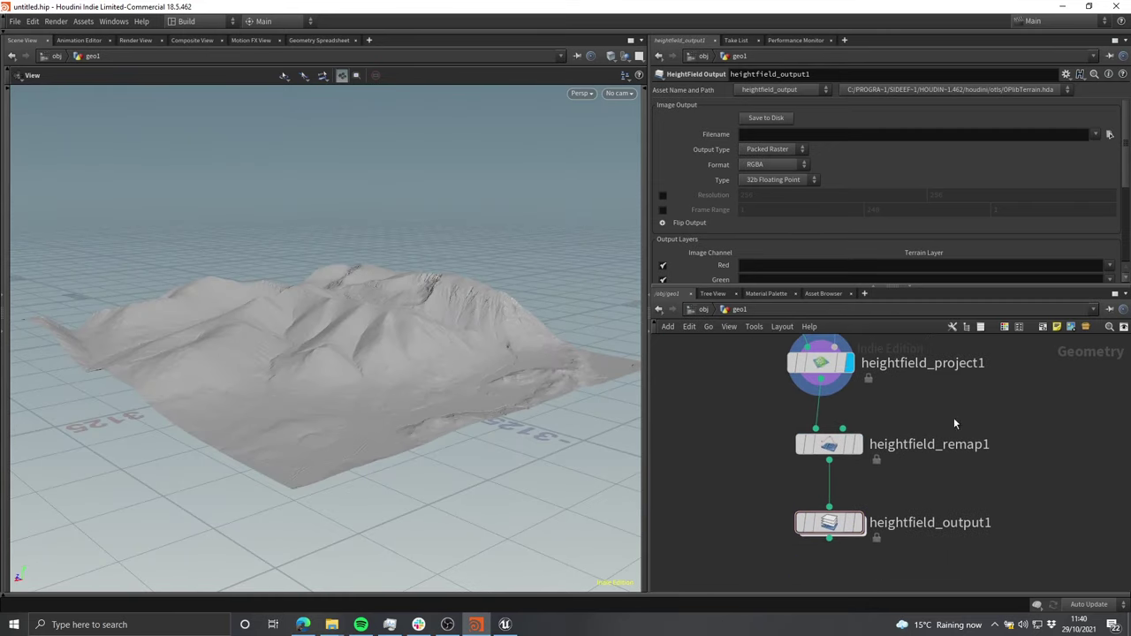
pyautogui.click(855, 444)
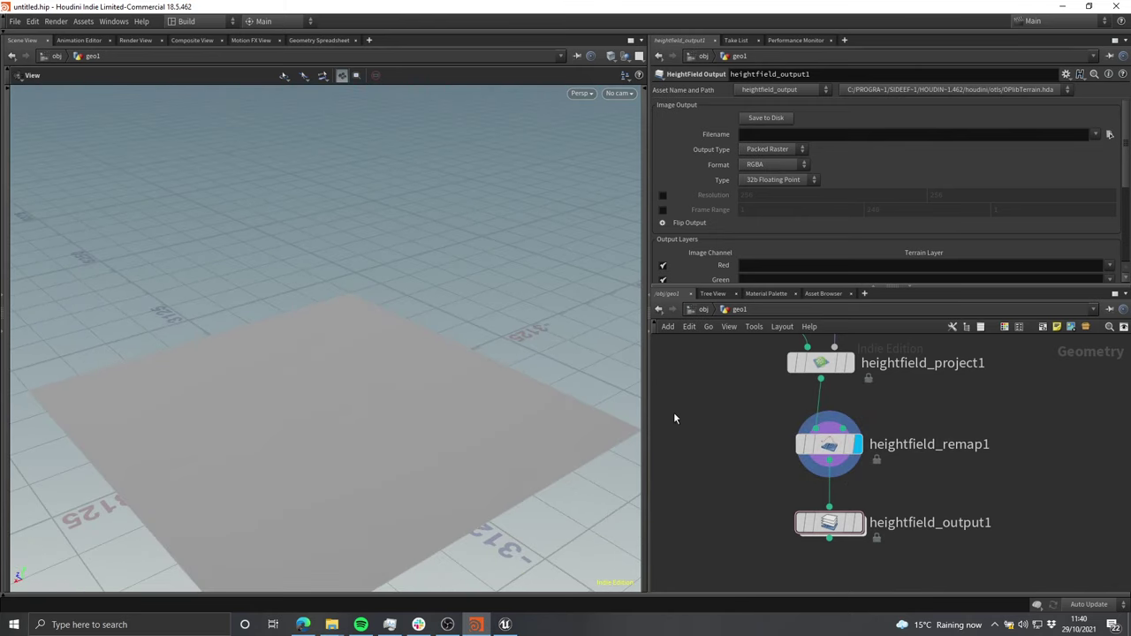
pyautogui.moveTo(899, 403); pyautogui.dragTo(914, 447, button='middle')
pyautogui.click(868, 404)
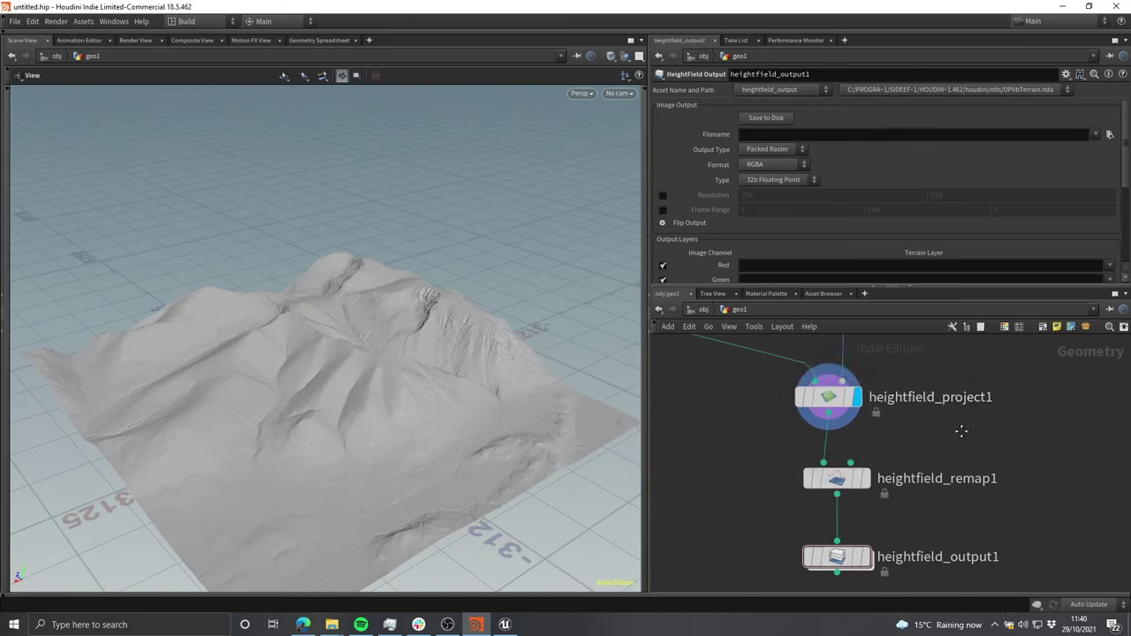
pyautogui.moveTo(1012, 479); pyautogui.dragTo(993, 393, button='middle')
# Step: Set heightfield_output1's image Format to Single Channel and its Type to 16b Fixed, with the parameter area enlarged
pyautogui.moveTo(1040, 437); pyautogui.dragTo(747, 523)
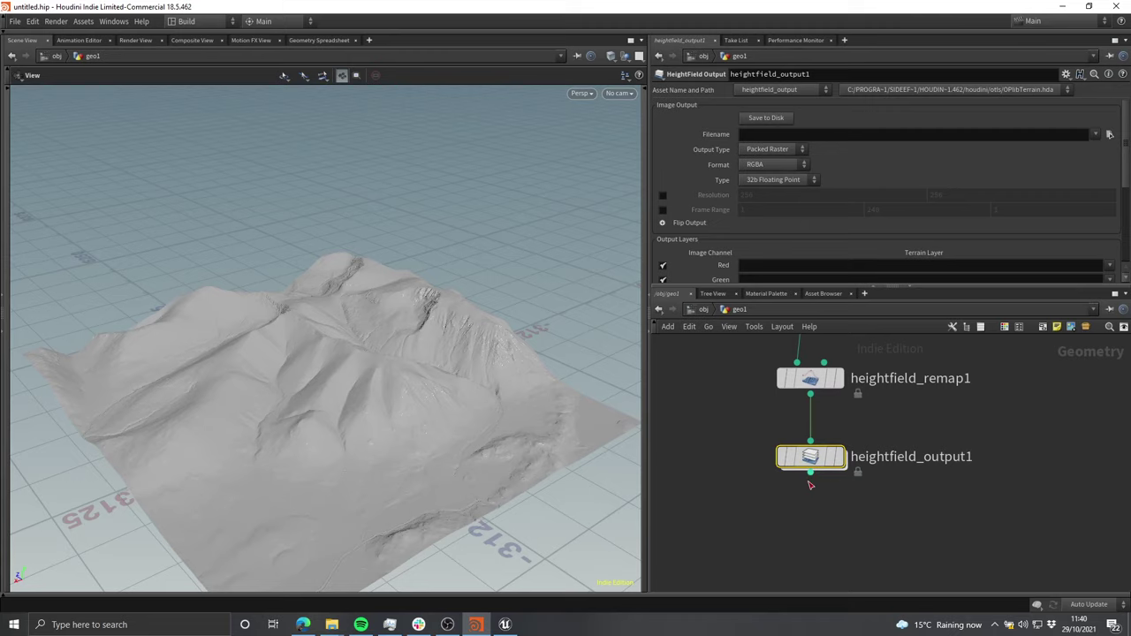
pyautogui.moveTo(870, 285); pyautogui.dragTo(870, 345)
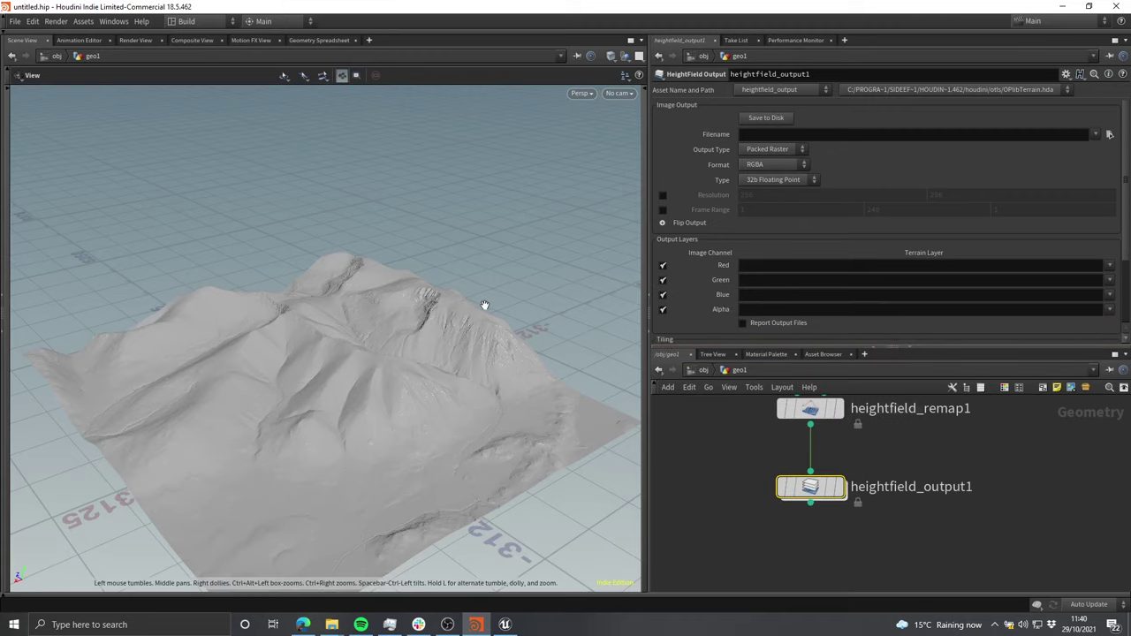
pyautogui.moveTo(487, 304); pyautogui.dragTo(468, 253)
pyautogui.moveTo(468, 254); pyautogui.dragTo(474, 262, button='middle')
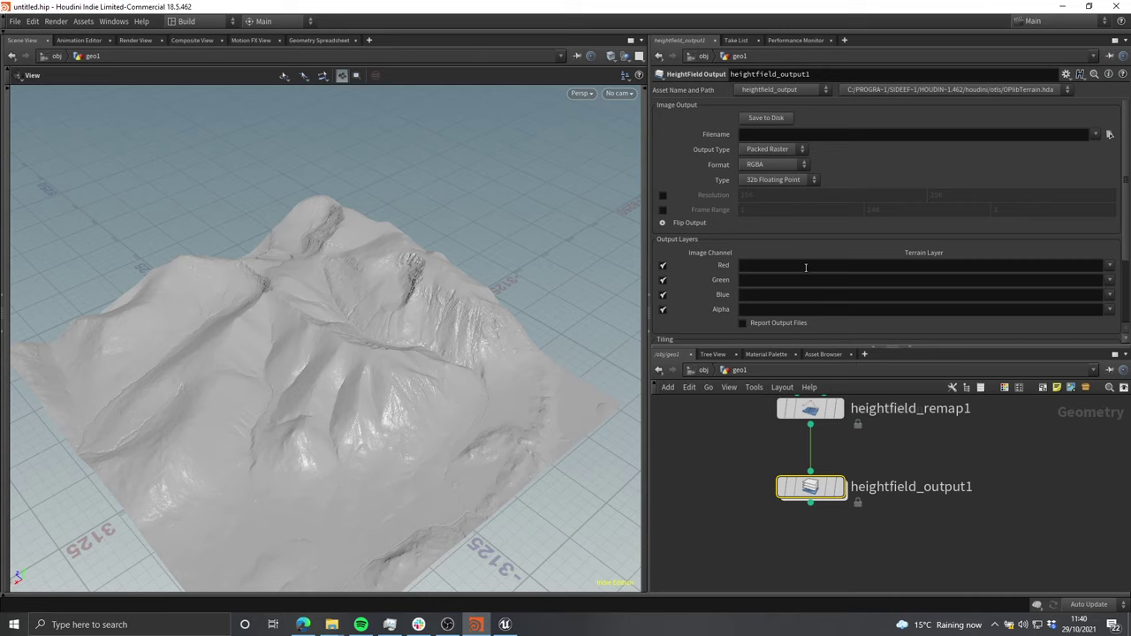
pyautogui.click(759, 164)
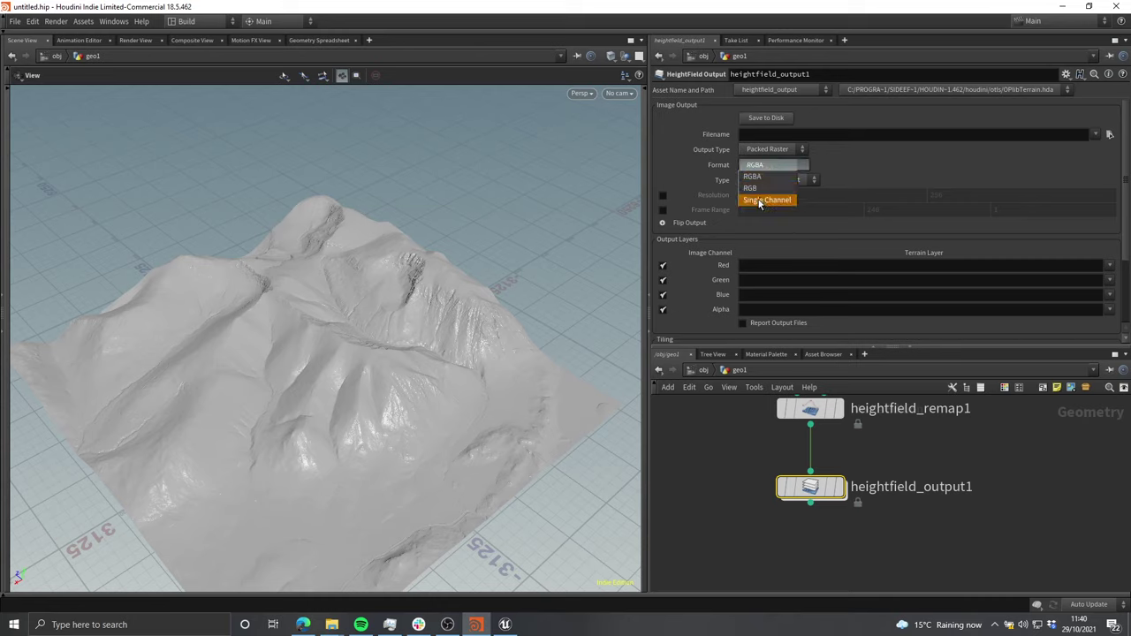
pyautogui.click(786, 202)
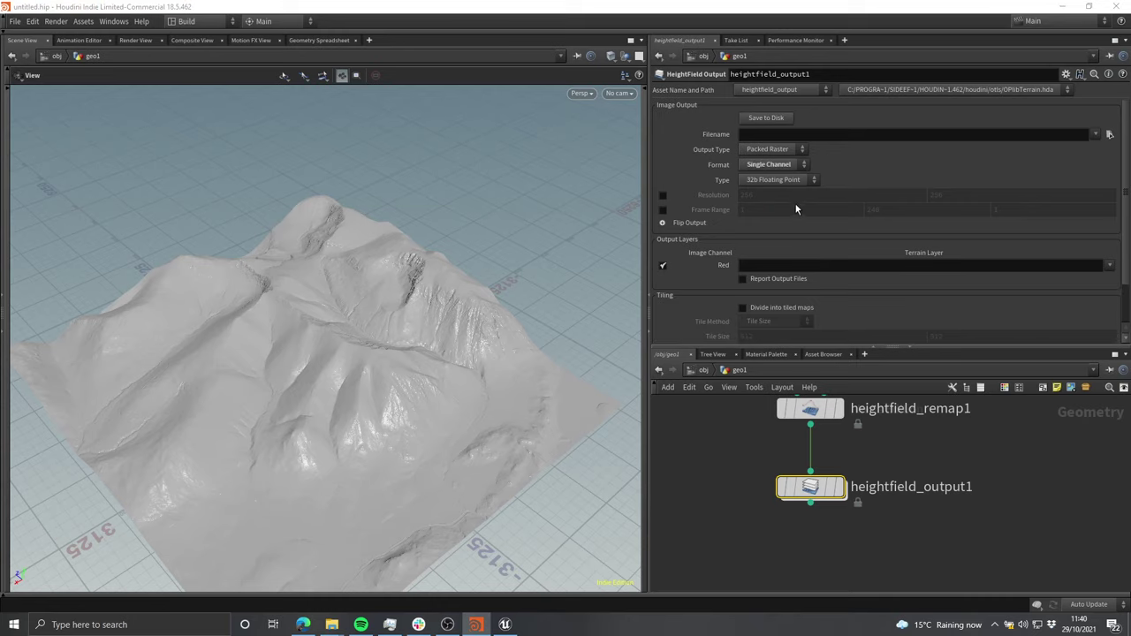
pyautogui.click(805, 179)
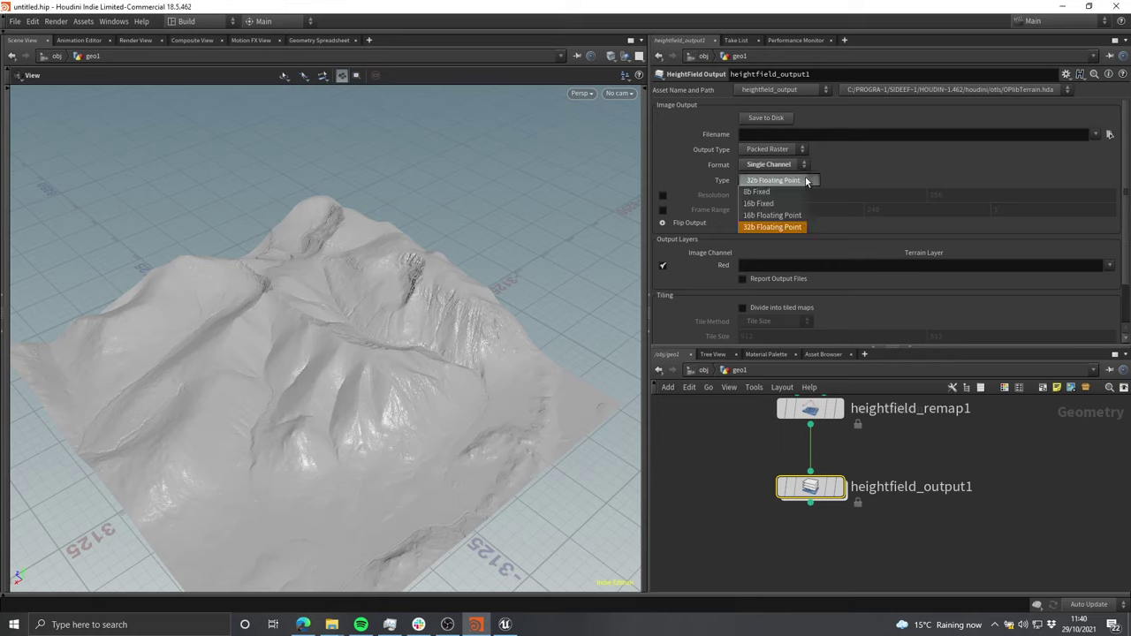
pyautogui.click(783, 178)
pyautogui.click(783, 178)
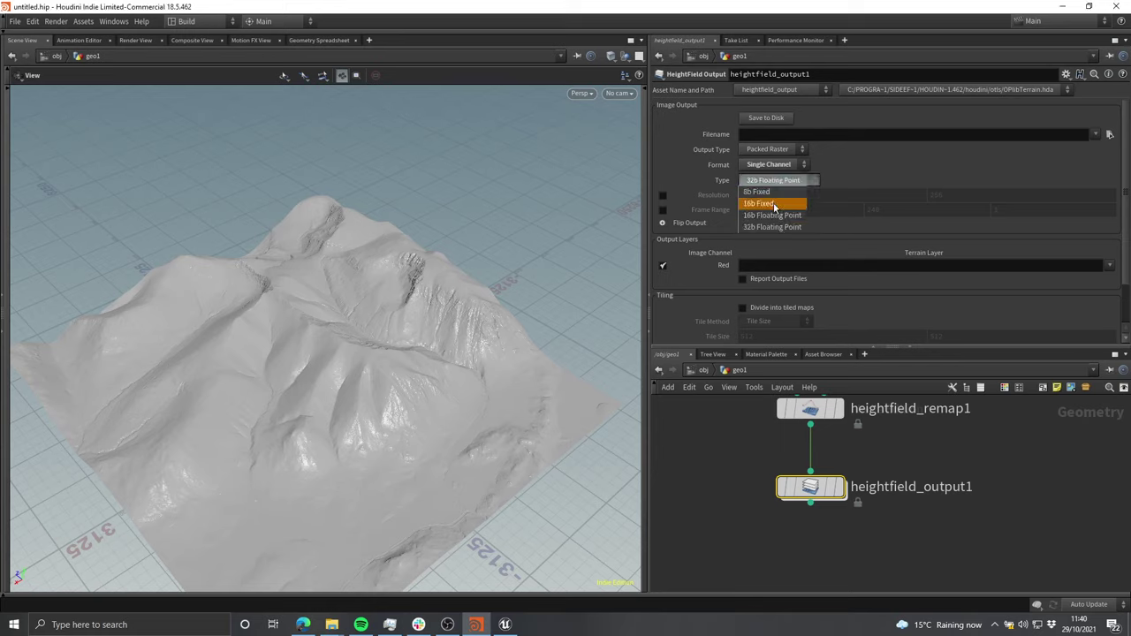
pyautogui.click(783, 204)
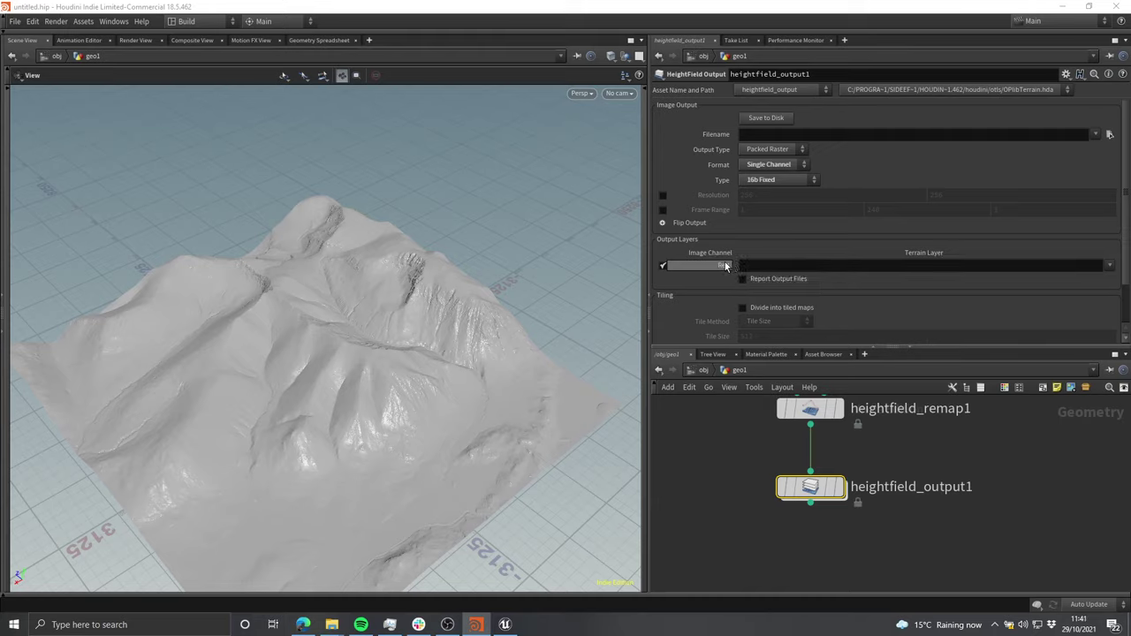
# Step: Assign the height terrain layer to the Red channel of heightfield_output1 and keep Output Range on No Remapping
pyautogui.click(1109, 266)
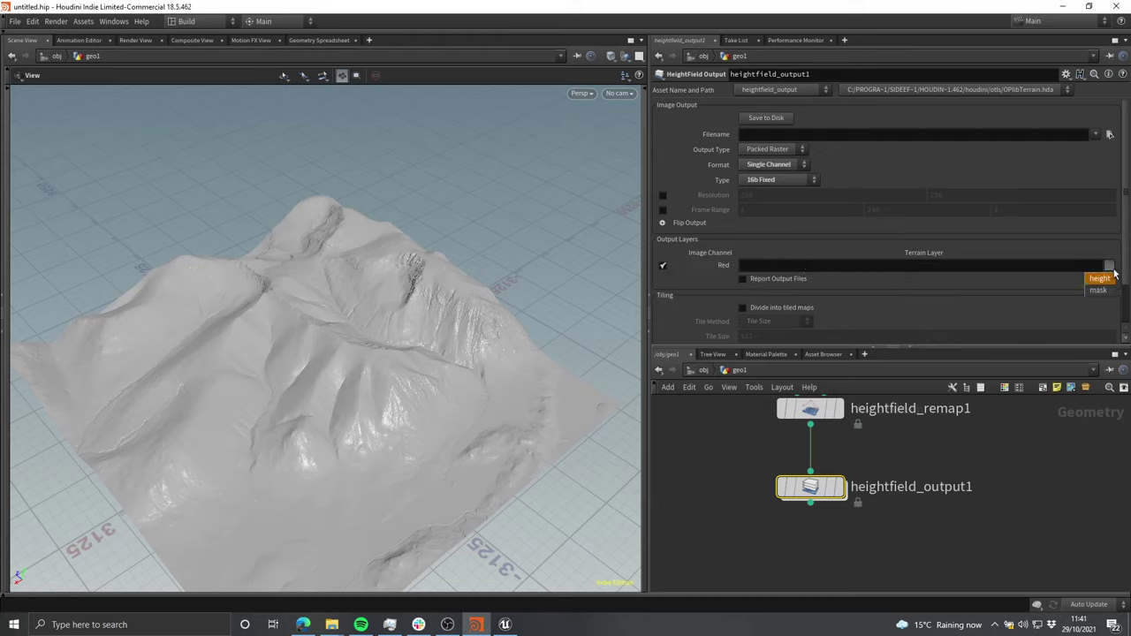
pyautogui.click(1104, 280)
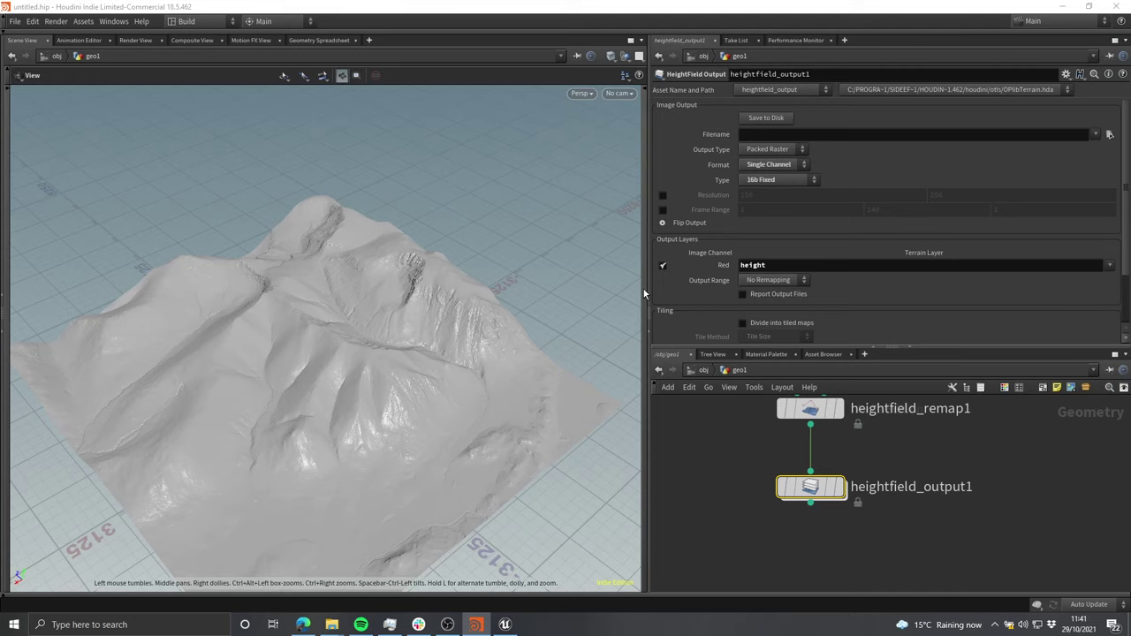
pyautogui.moveTo(632, 289); pyautogui.dragTo(507, 285)
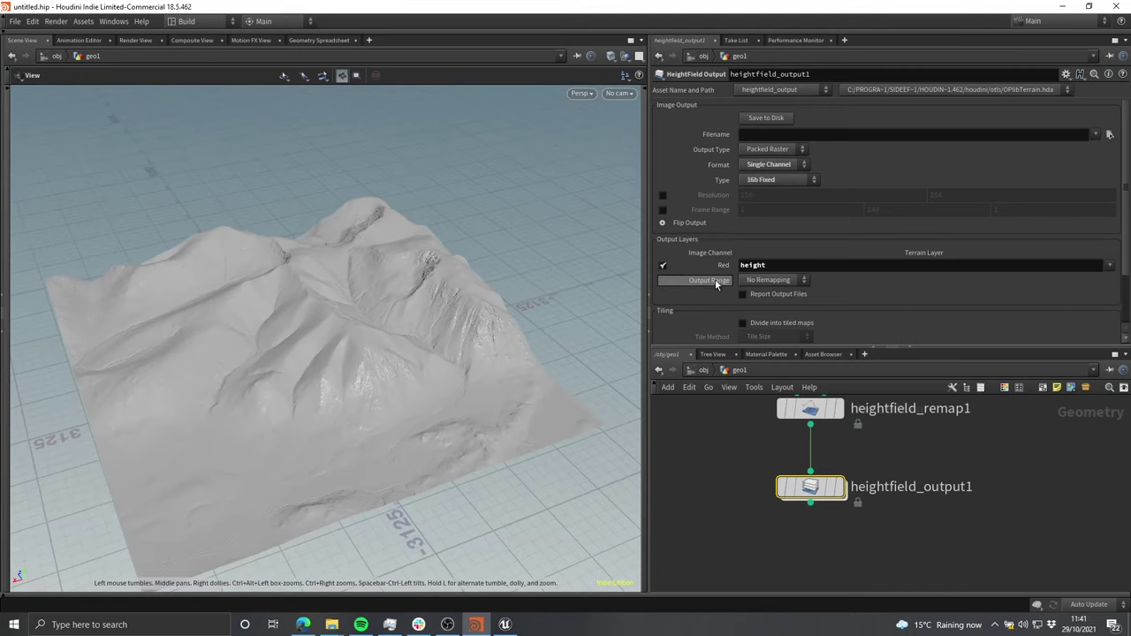
pyautogui.click(776, 281)
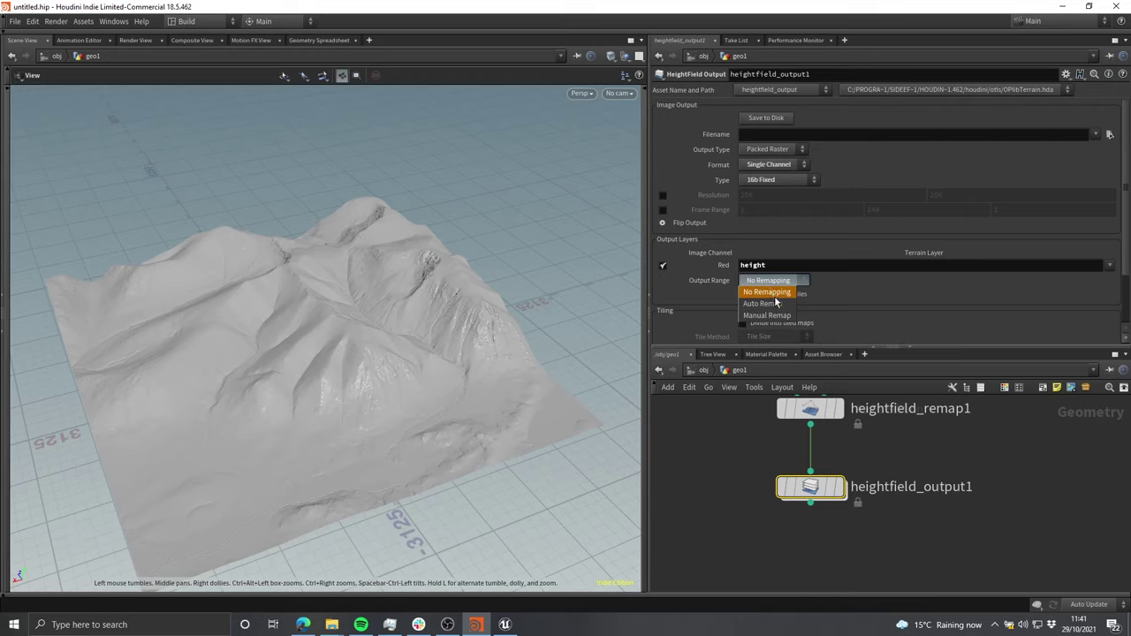
pyautogui.click(788, 283)
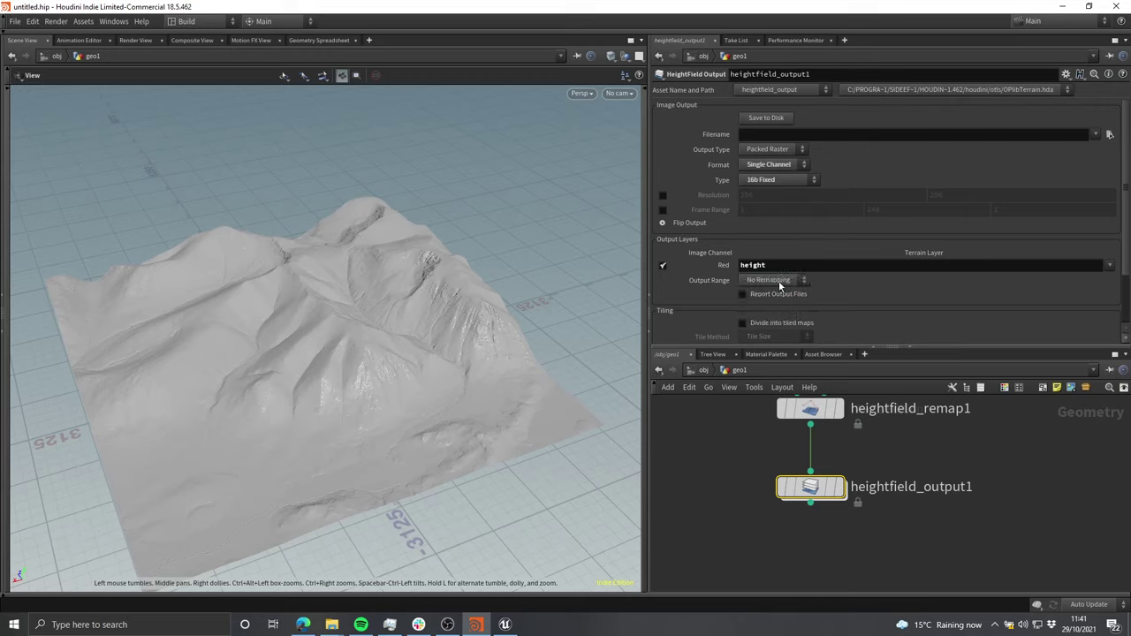
# Step: Select heightfield_remap1 and check its Input Min and Input Max values against the output range
pyautogui.moveTo(998, 440); pyautogui.dragTo(994, 508, button='middle')
pyautogui.moveTo(981, 501); pyautogui.dragTo(815, 462)
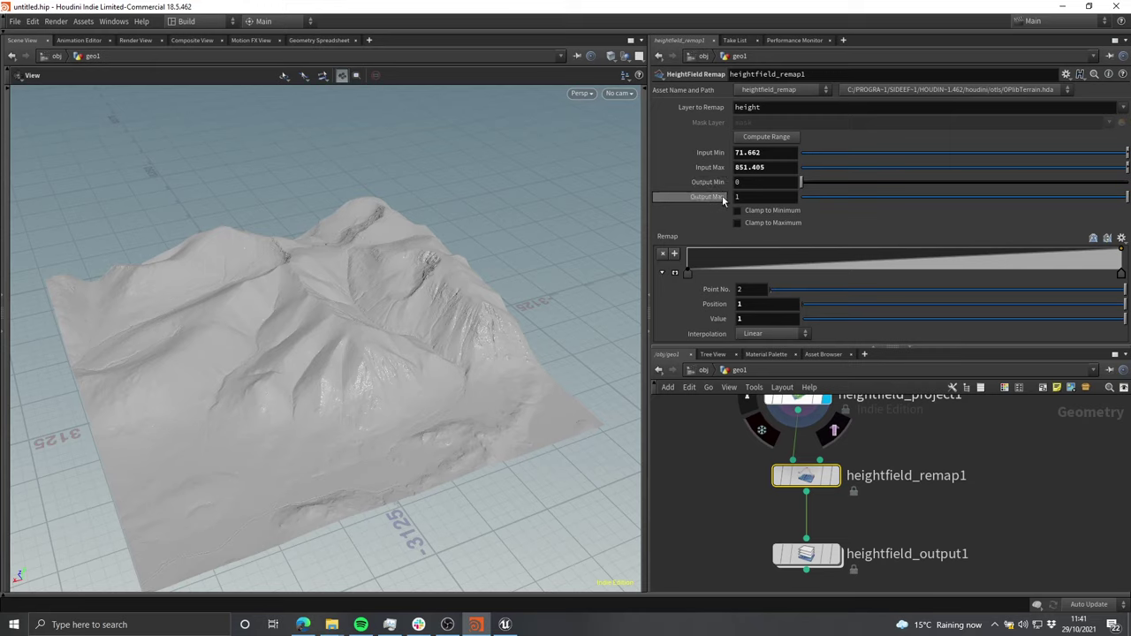
pyautogui.moveTo(779, 156); pyautogui.dragTo(736, 154)
pyautogui.moveTo(783, 168); pyautogui.dragTo(741, 168)
pyautogui.click(776, 154)
pyautogui.click(775, 168)
pyautogui.click(775, 154)
pyautogui.click(774, 168)
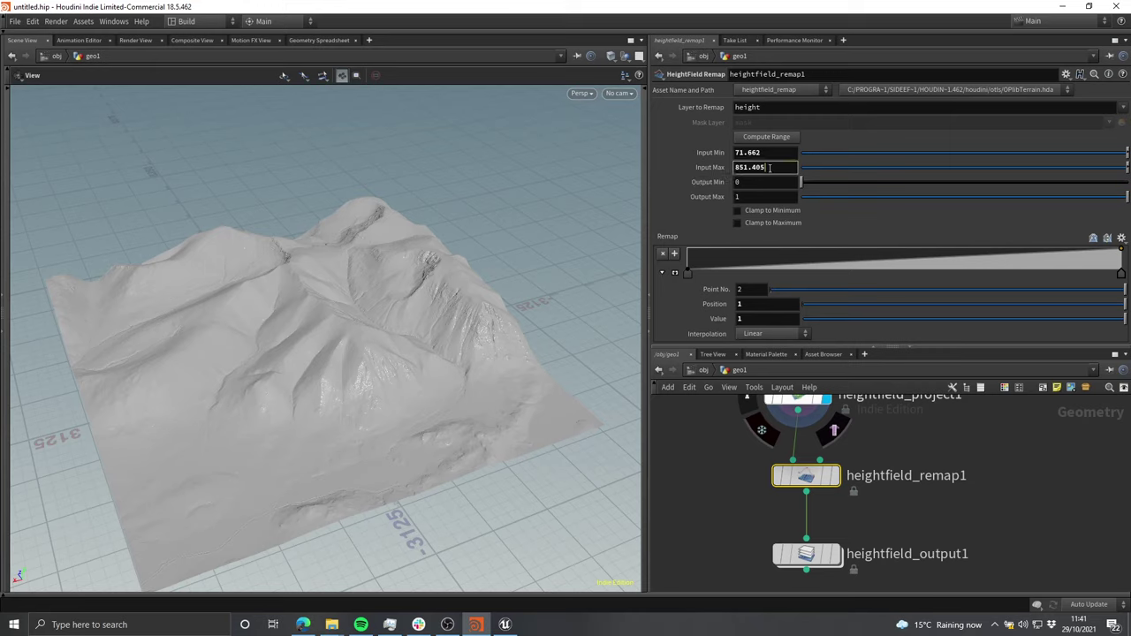
pyautogui.click(775, 154)
# Step: Reselect heightfield_output1 and choose No Remapping as its Output Range
pyautogui.moveTo(978, 508); pyautogui.dragTo(979, 448, button='middle')
pyautogui.moveTo(964, 446); pyautogui.dragTo(775, 515)
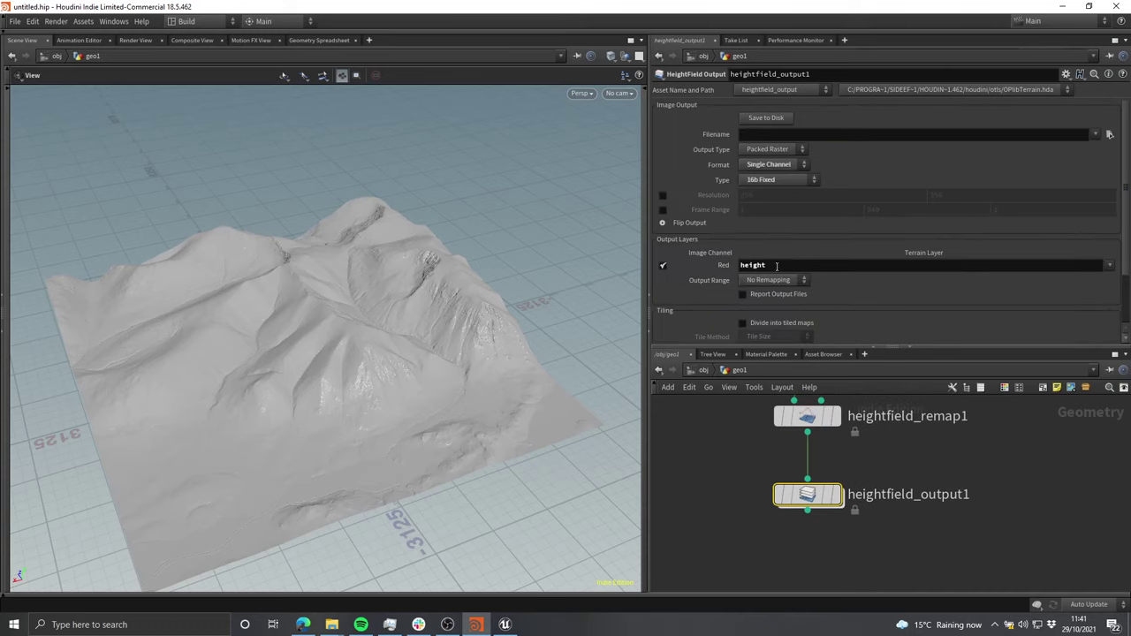
pyautogui.click(770, 281)
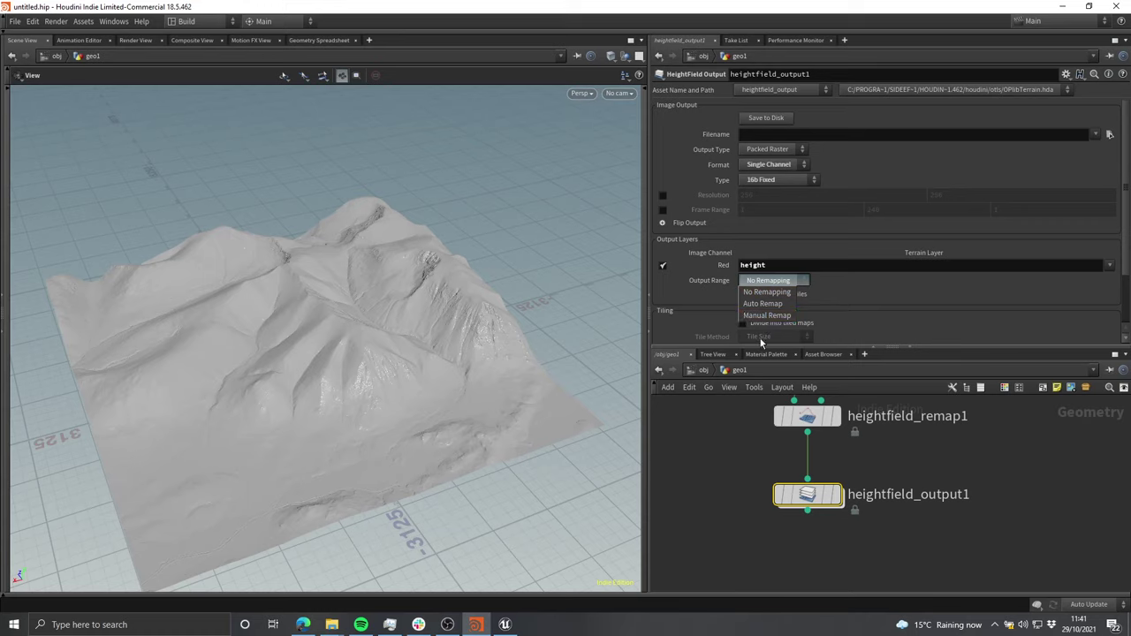
pyautogui.click(789, 291)
pyautogui.moveTo(997, 477); pyautogui.dragTo(1019, 539, button='middle')
pyautogui.moveTo(981, 508); pyautogui.dragTo(744, 484)
pyautogui.moveTo(760, 450); pyautogui.dragTo(1023, 515)
pyautogui.moveTo(988, 526); pyautogui.dragTo(973, 432, button='middle')
pyautogui.click(814, 456)
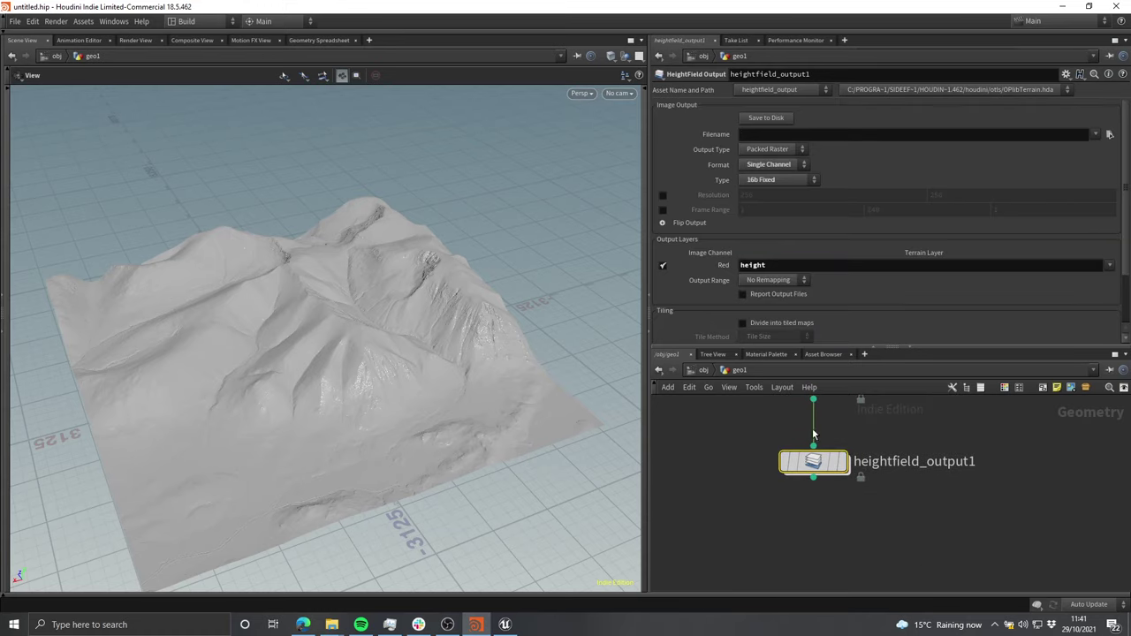
# Step: Review the tiling options of heightfield_output1 and its Filename setting
pyautogui.scroll(-2, 702, 315)
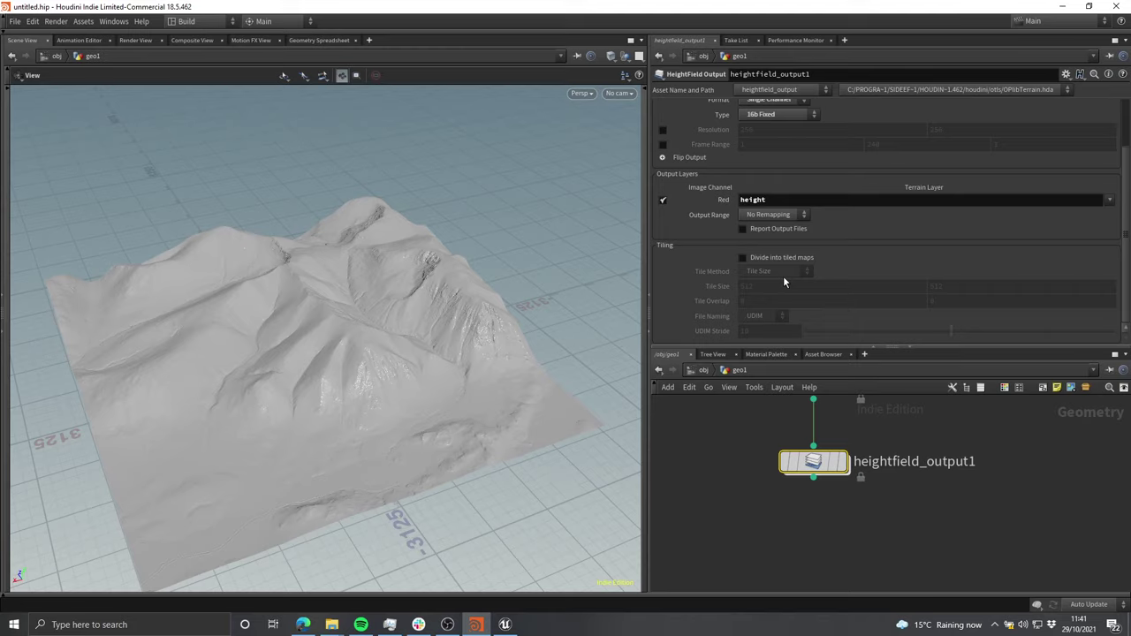
pyautogui.scroll(2, 691, 298)
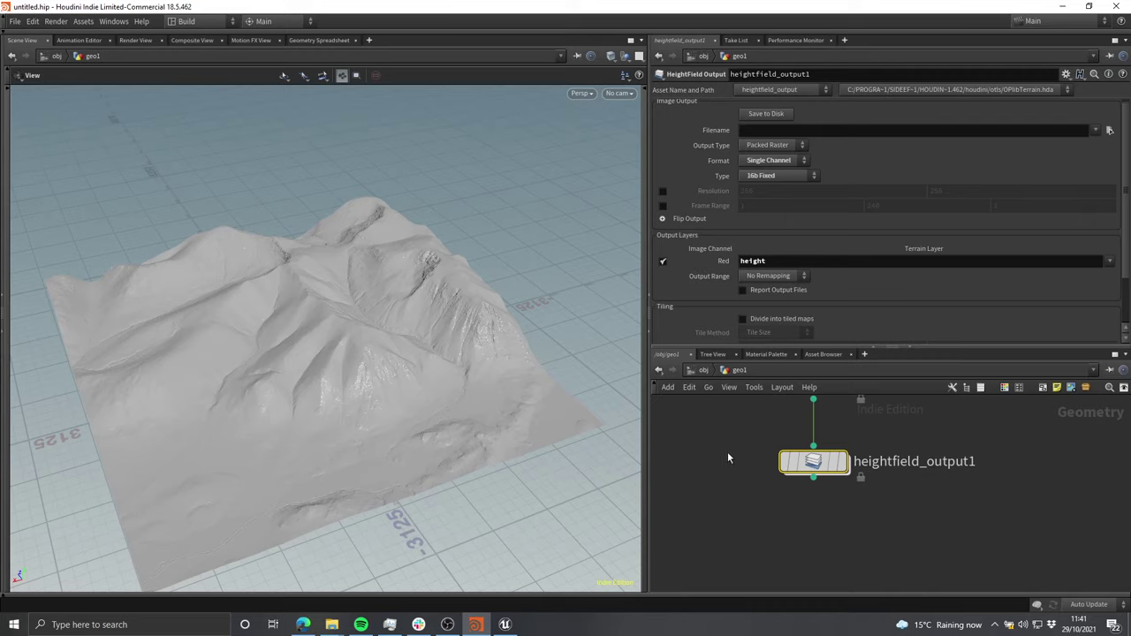
pyautogui.scroll(1, 707, 142)
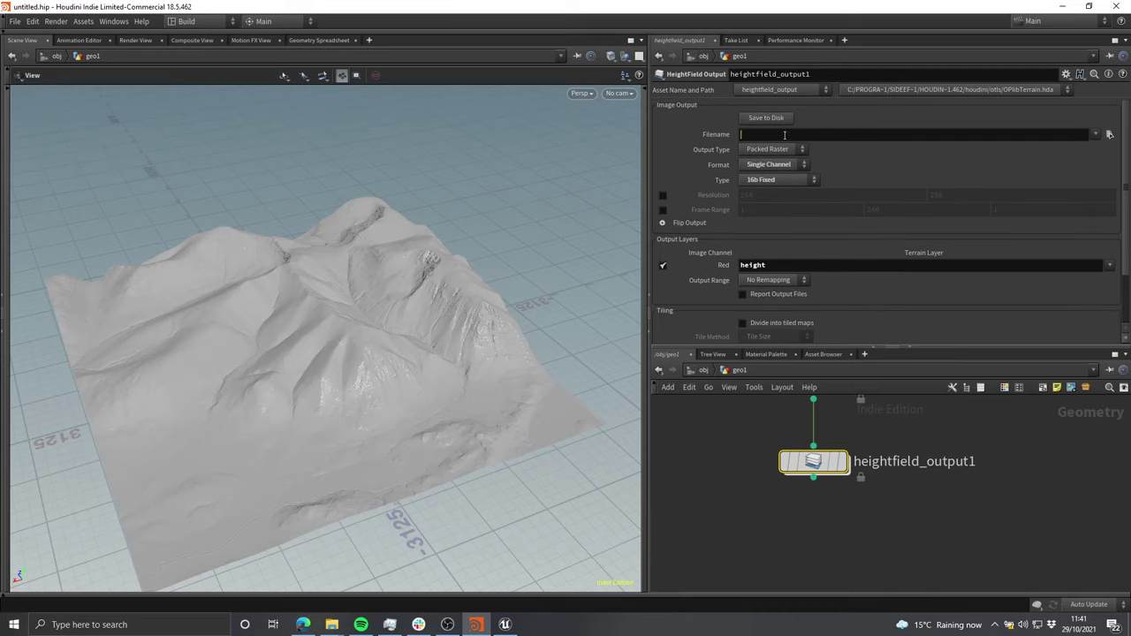
pyautogui.click(831, 135)
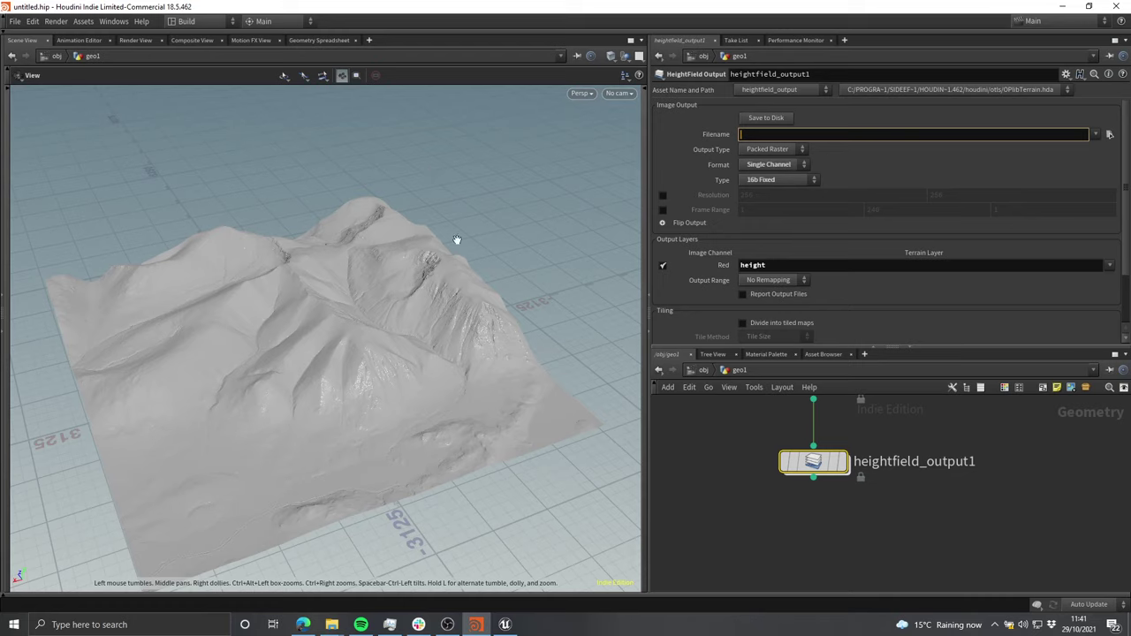
# Step: Start saving the scene under a new name and browse to the C:/Projects folder
pyautogui.click(17, 23)
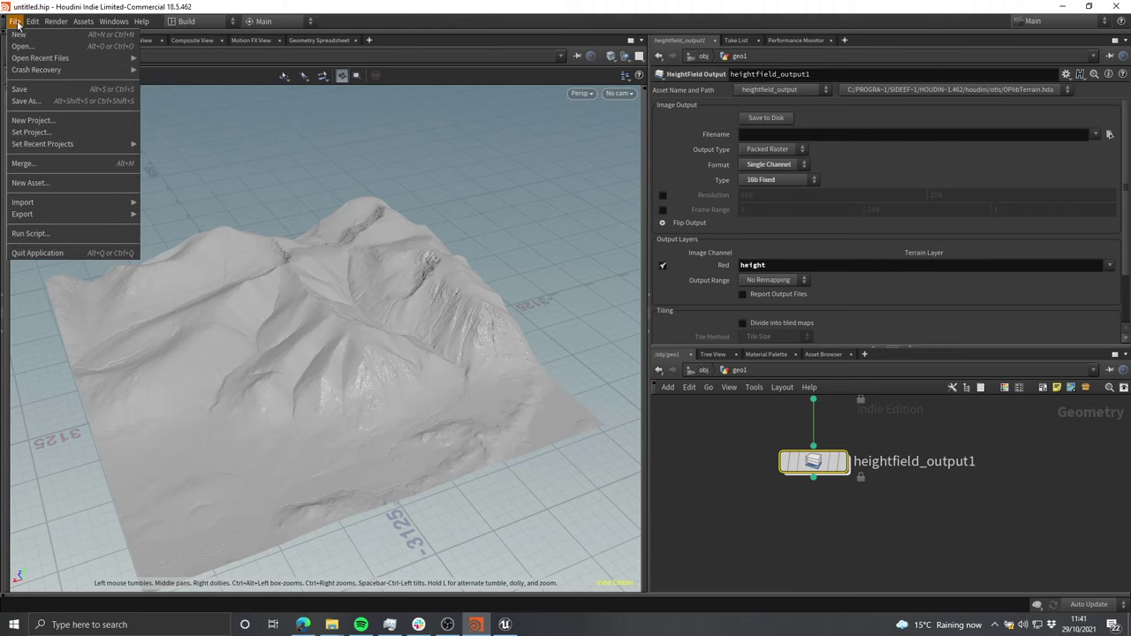
pyautogui.click(40, 100)
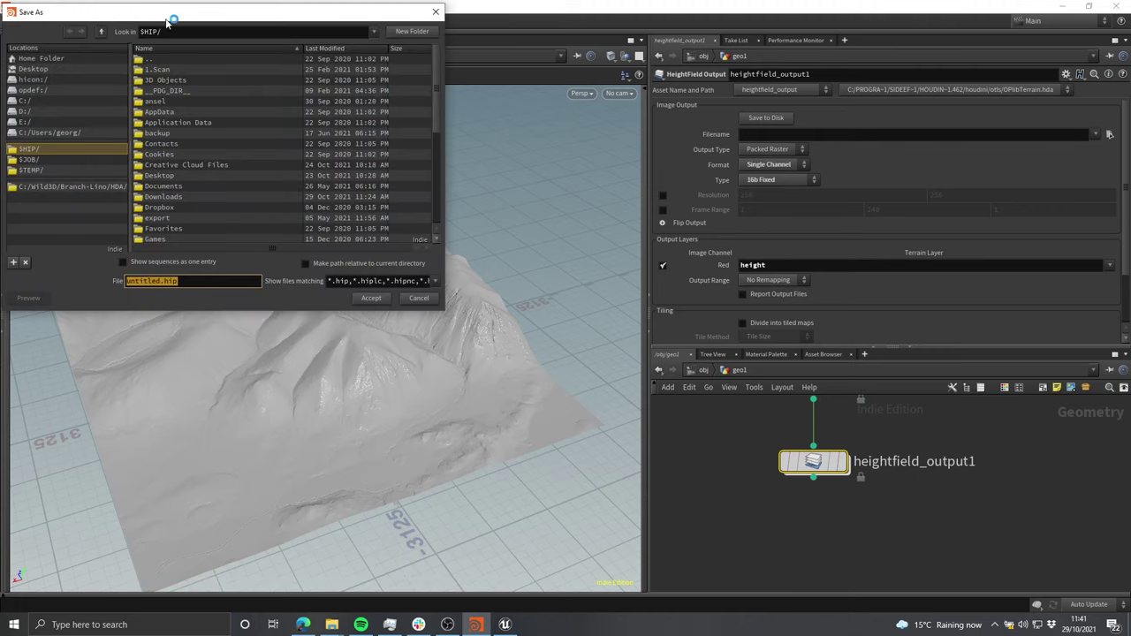
pyautogui.click(202, 203)
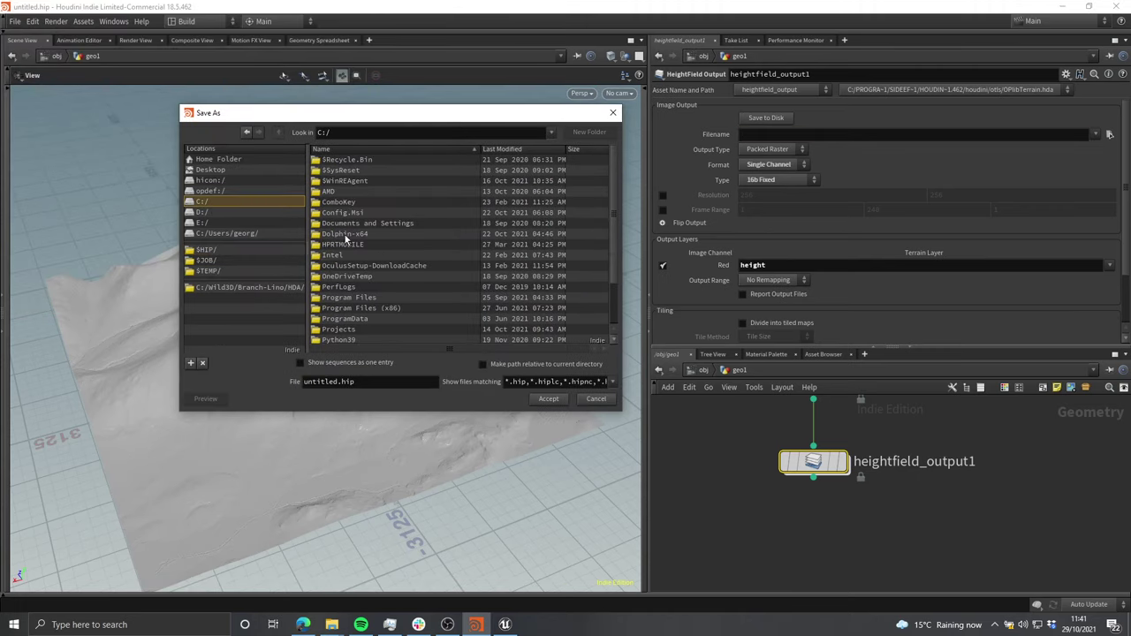
pyautogui.scroll(-1, 360, 298)
pyautogui.doubleClick(358, 310)
pyautogui.doubleClick(358, 181)
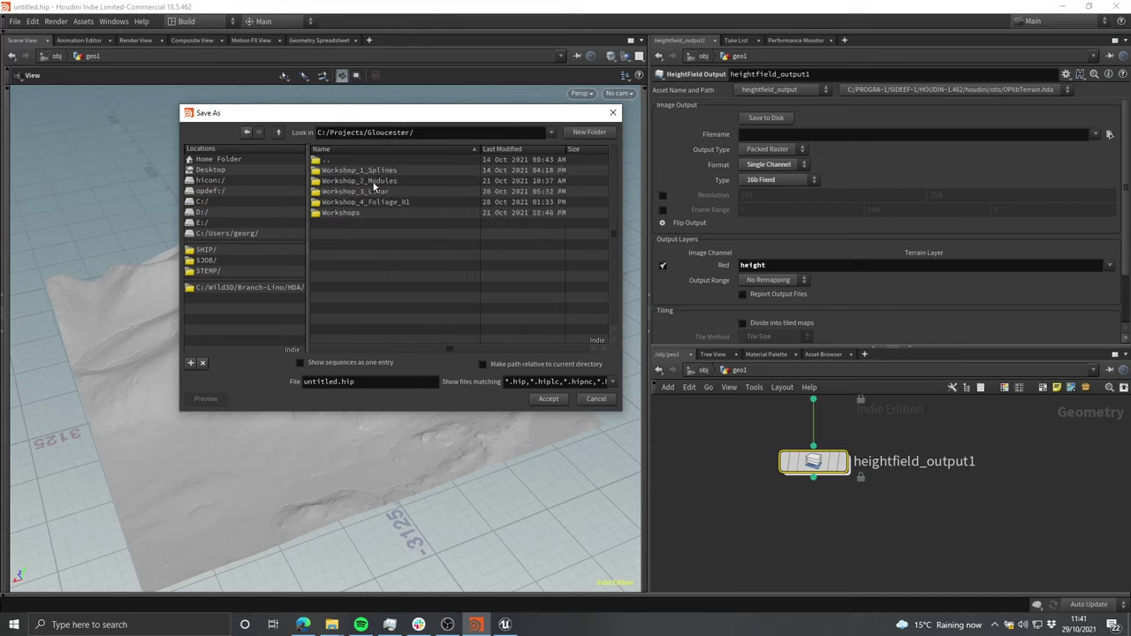
pyautogui.click(277, 133)
# Step: Create a Workshops directory in C:/Projects and a Workshop_1_Lidar_Terrain directory inside it for the scene file
pyautogui.click(611, 135)
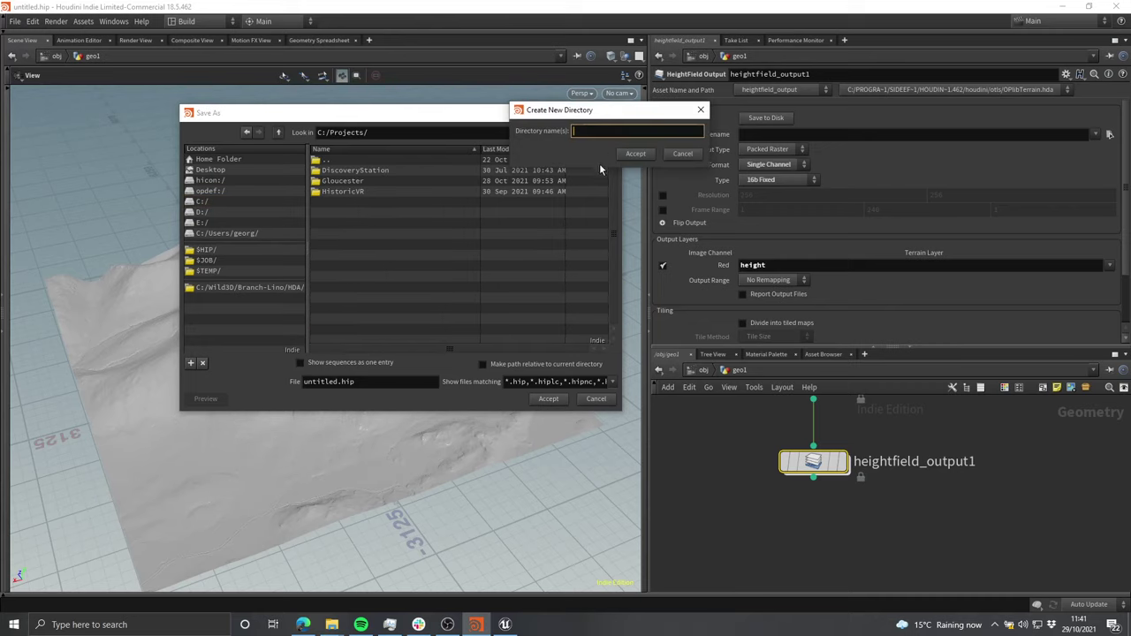
pyautogui.write('Workshop_1_Lidar_Terra')
pyautogui.click(628, 155)
pyautogui.click(612, 133)
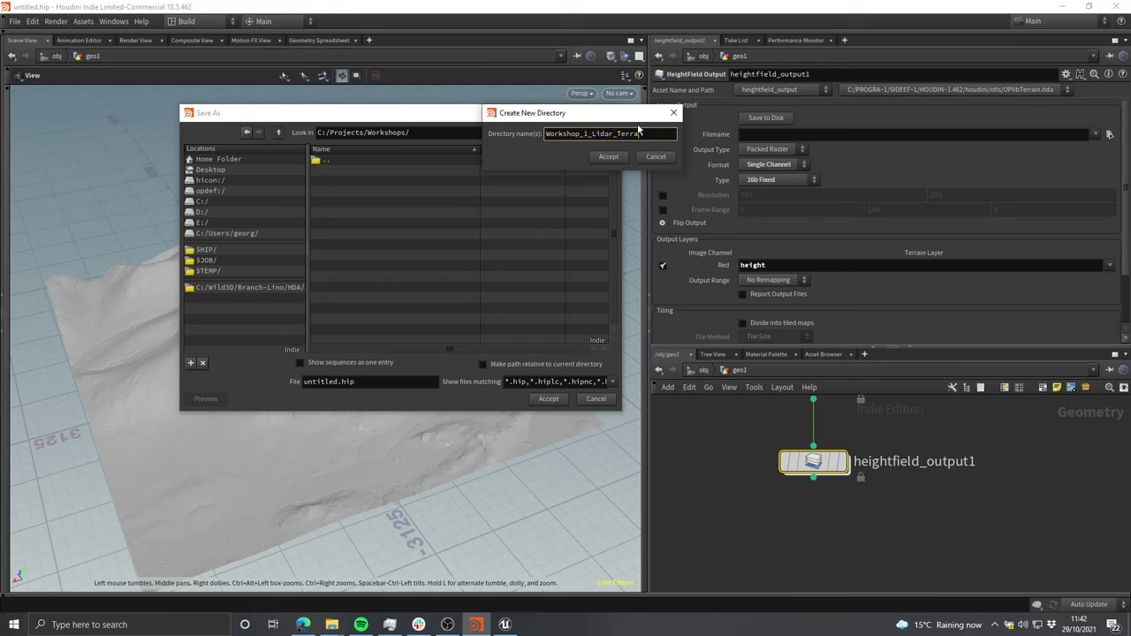
pyautogui.press('Return')
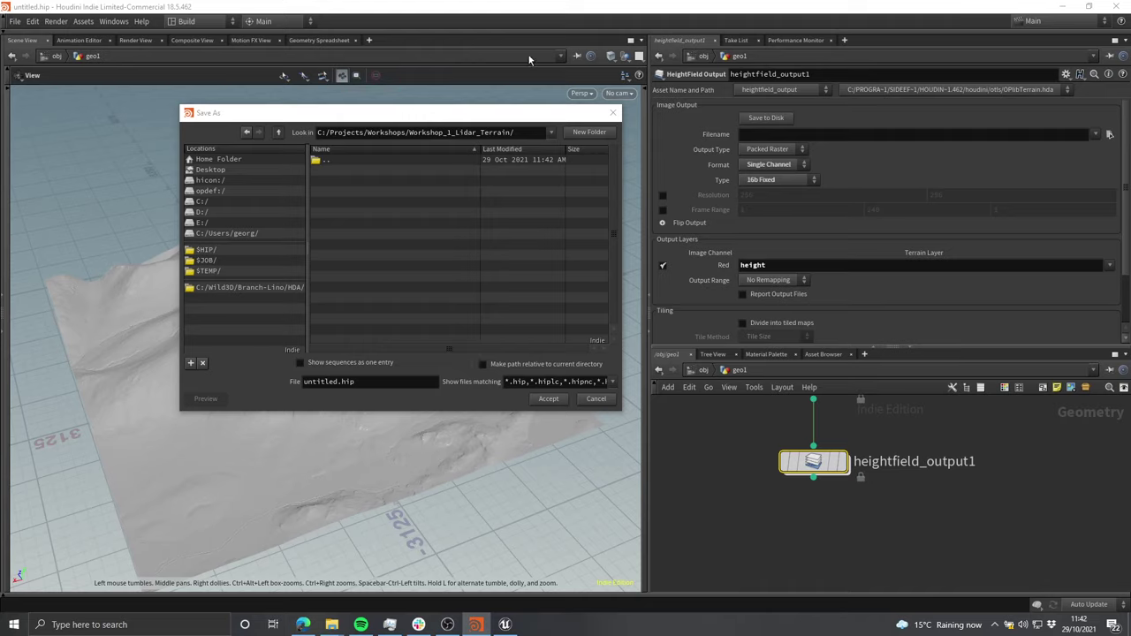
# Step: Save the scene in the Workshop_1_Lidar_Terrain folder under the name Workshop_1_LidarTerrain
pyautogui.click(340, 382)
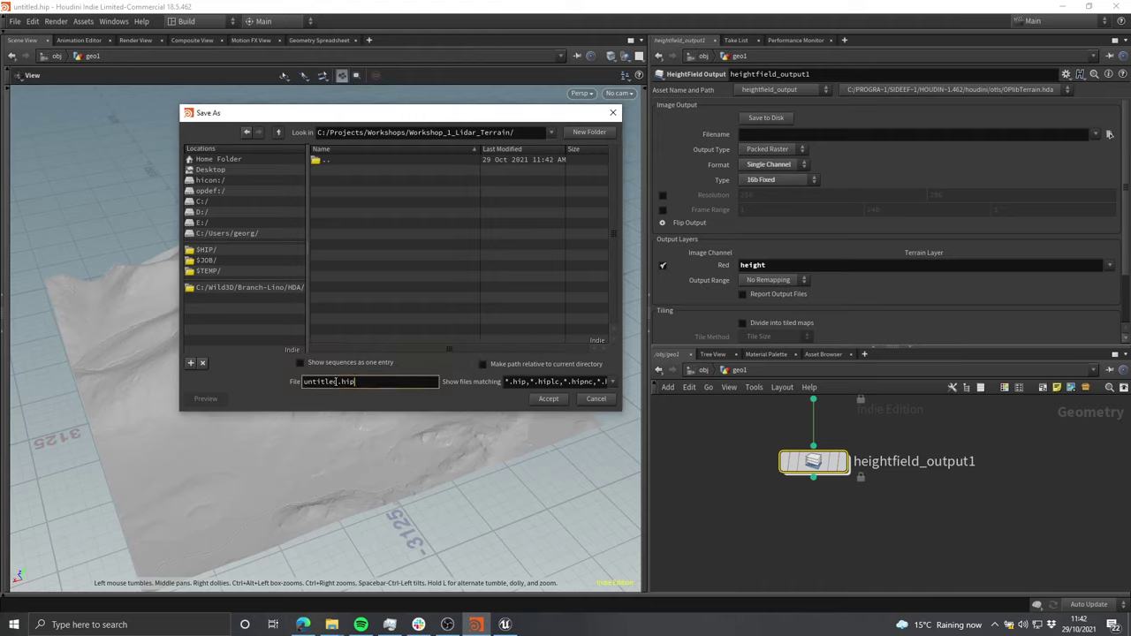
pyautogui.doubleClick(336, 382)
pyautogui.write('Workshop_1_LidarTerrain')
pyautogui.click(548, 399)
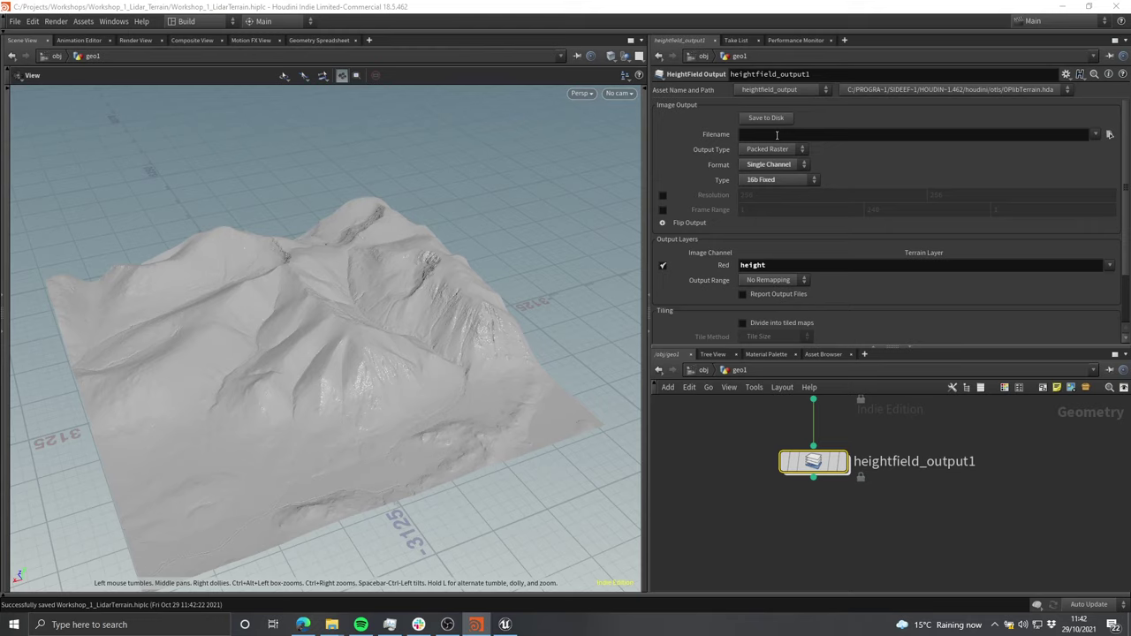
# Step: Set the output Filename of heightfield_output1 to $HIP/exports/lidar_height.png
pyautogui.click(777, 134)
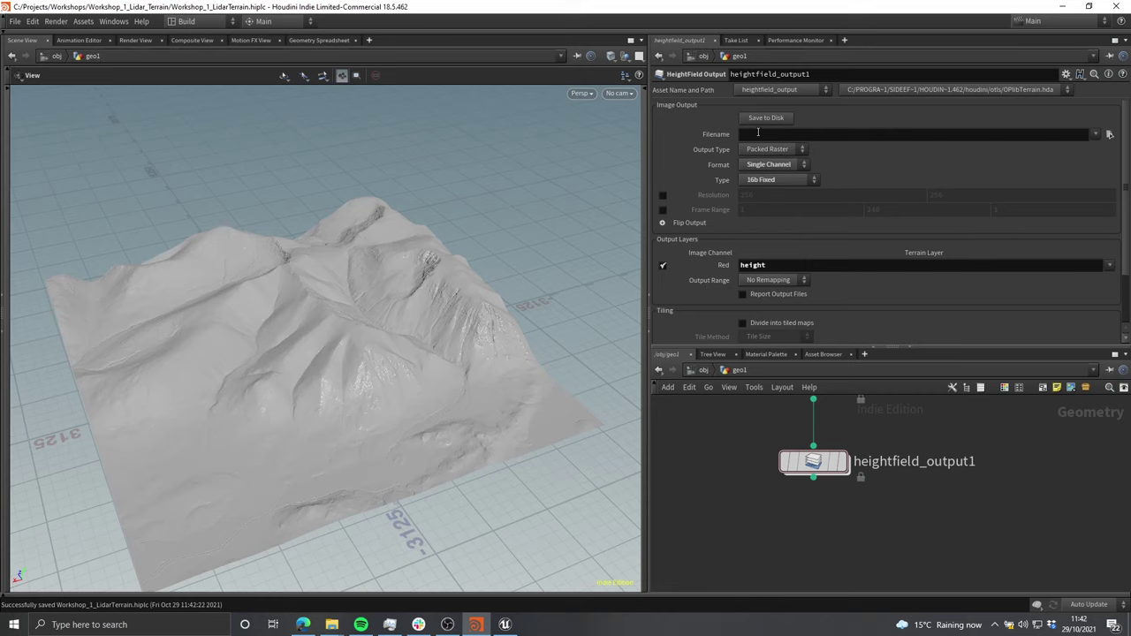
pyautogui.click(1110, 134)
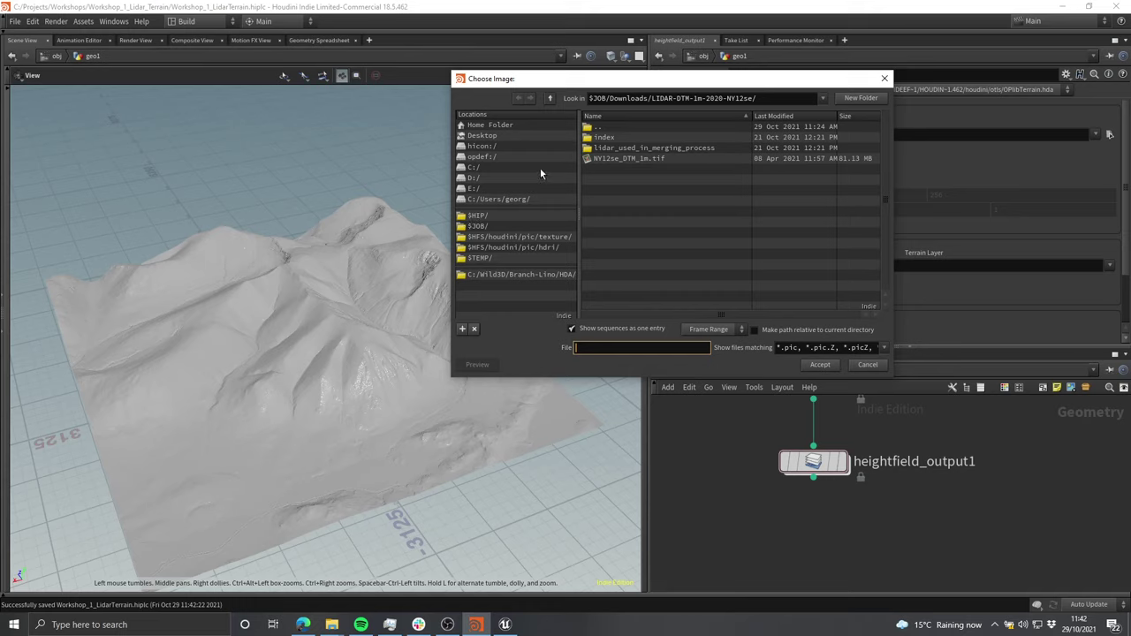
pyautogui.click(885, 78)
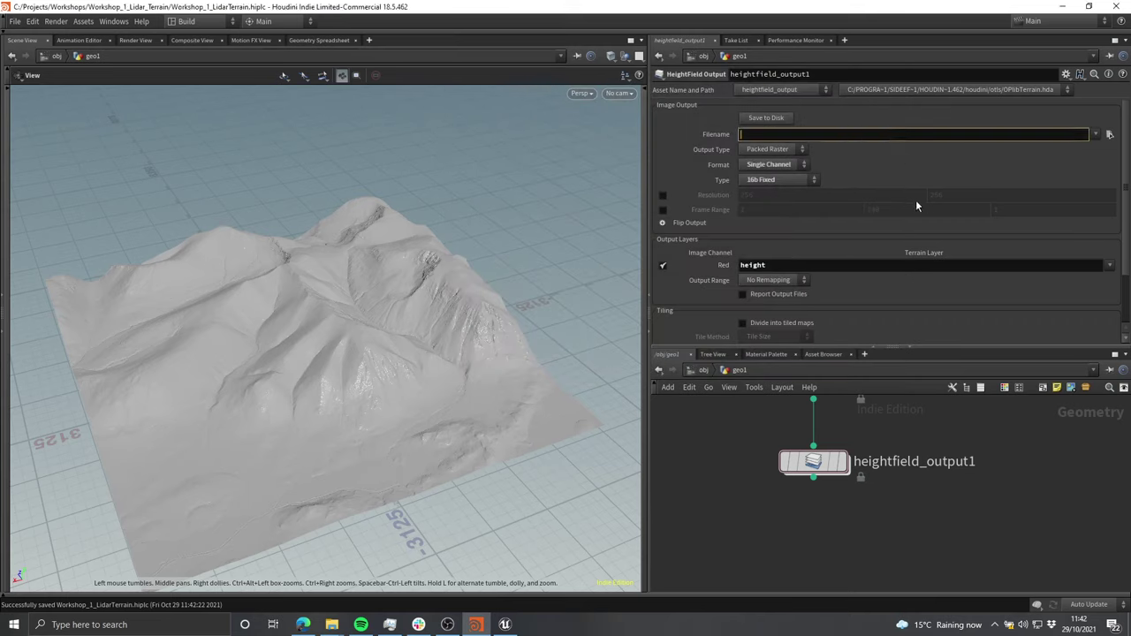
pyautogui.write('$HIP/')
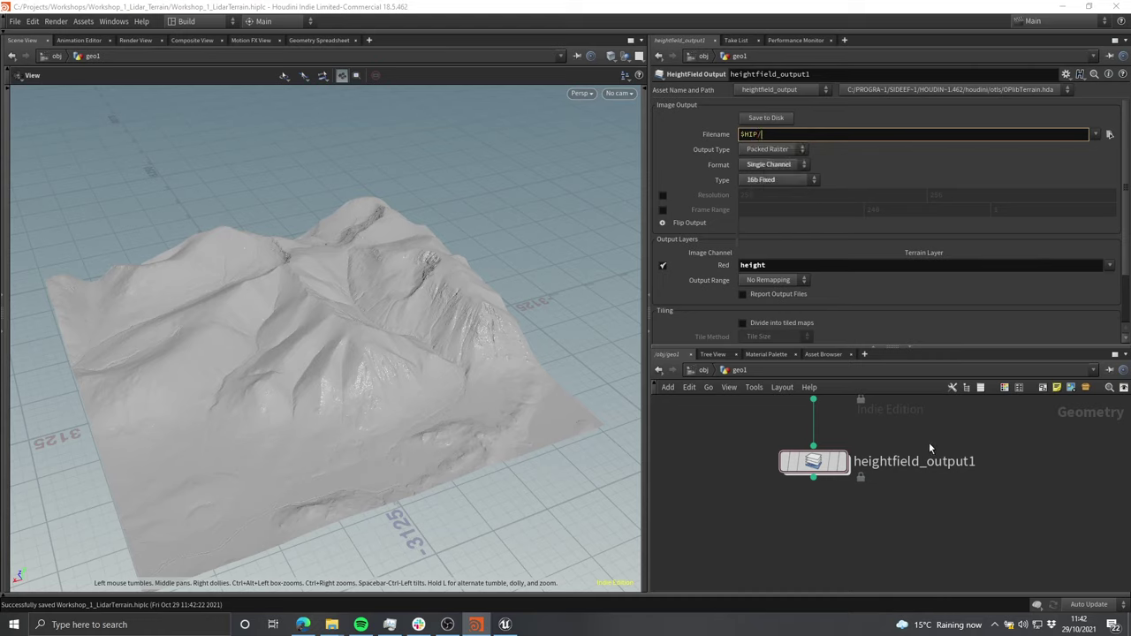
pyautogui.doubleClick(788, 133)
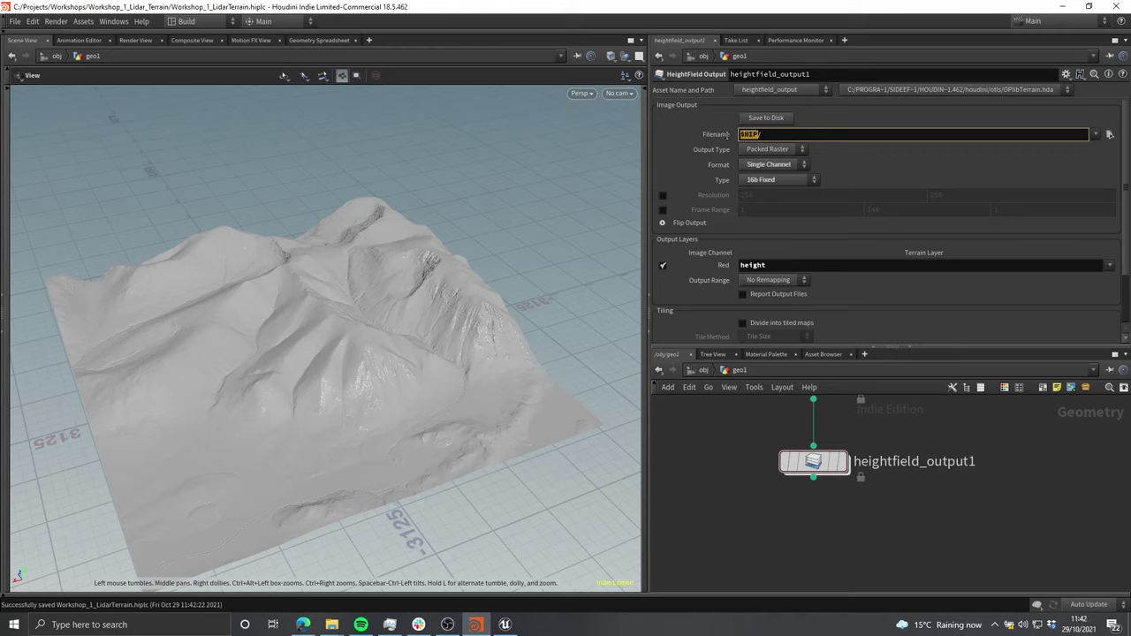
pyautogui.click(809, 134)
pyautogui.write('exports/lidar_height.png')
pyautogui.press('Return')
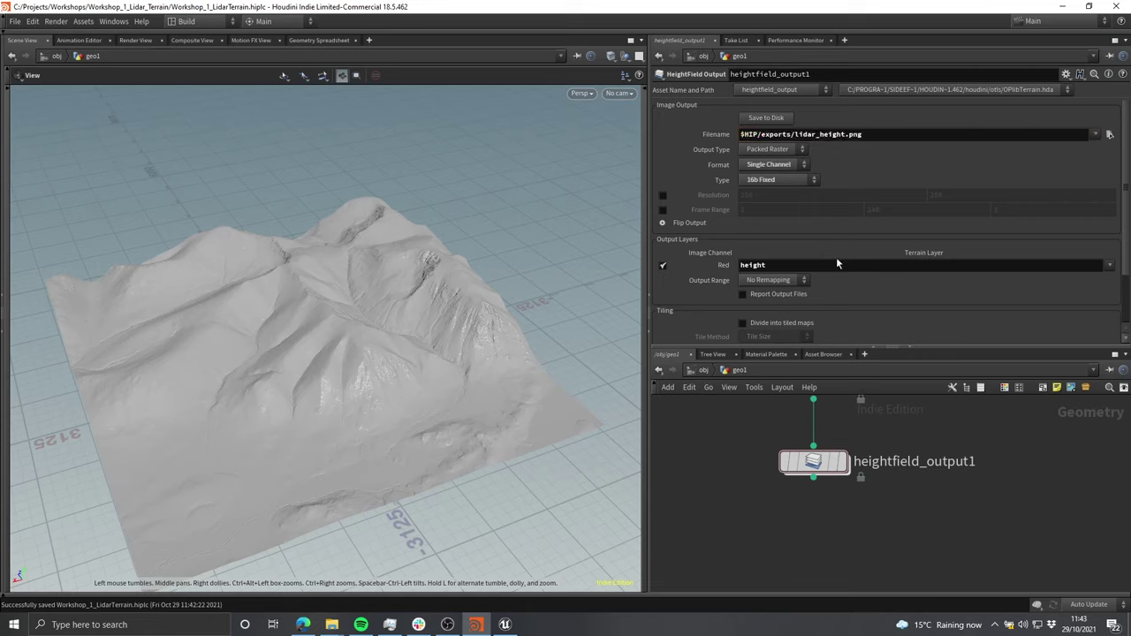
# Step: Check the output path of heightfield_output1 and save the heightmap to disk
pyautogui.moveTo(864, 136); pyautogui.dragTo(845, 135)
pyautogui.click(849, 135)
pyautogui.click(867, 134)
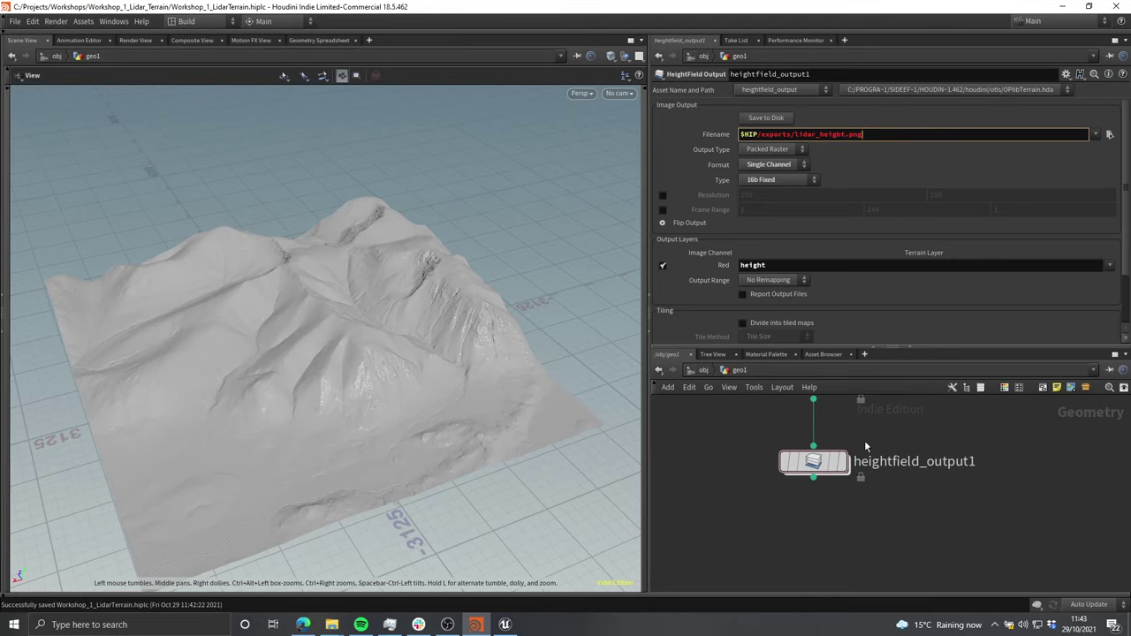
pyautogui.moveTo(315, 303); pyautogui.dragTo(292, 312)
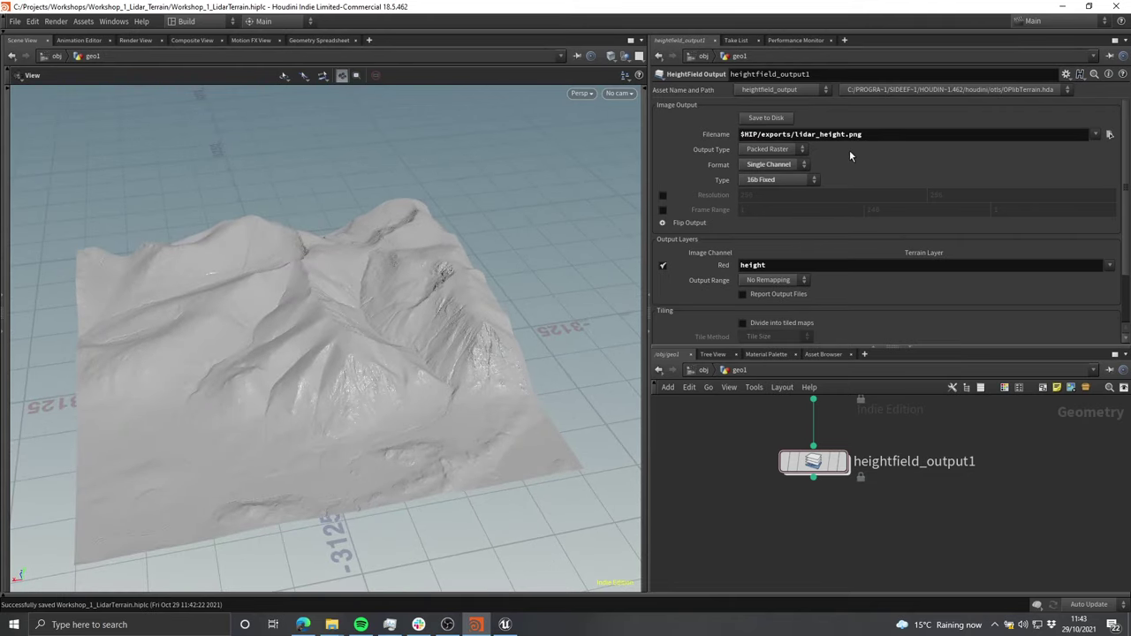
pyautogui.click(891, 135)
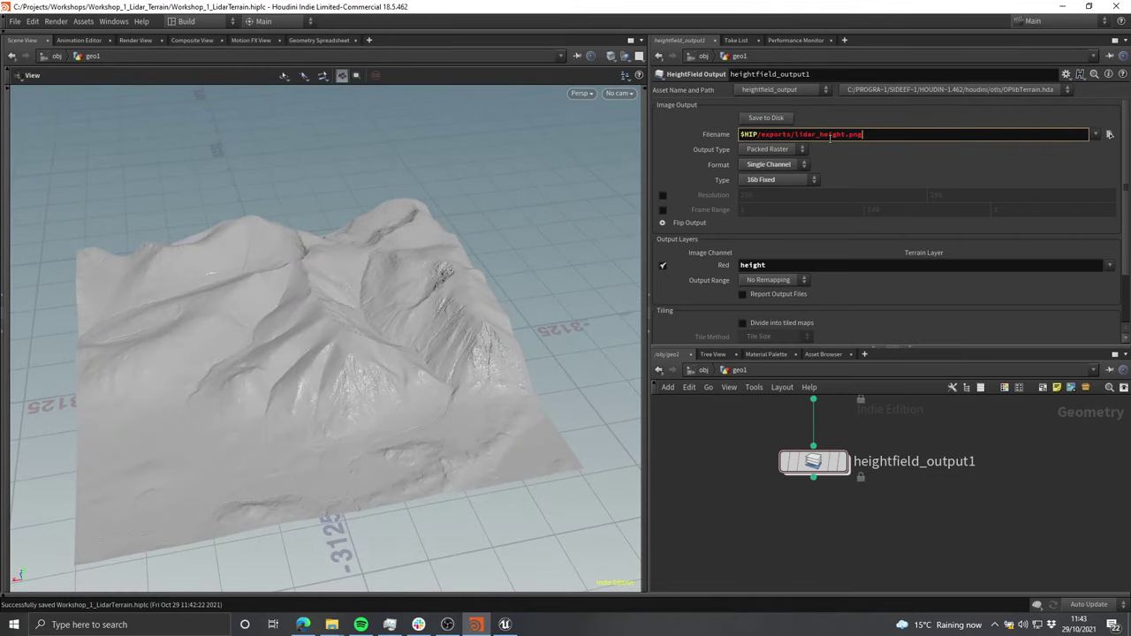
pyautogui.moveTo(802, 427); pyautogui.dragTo(900, 539)
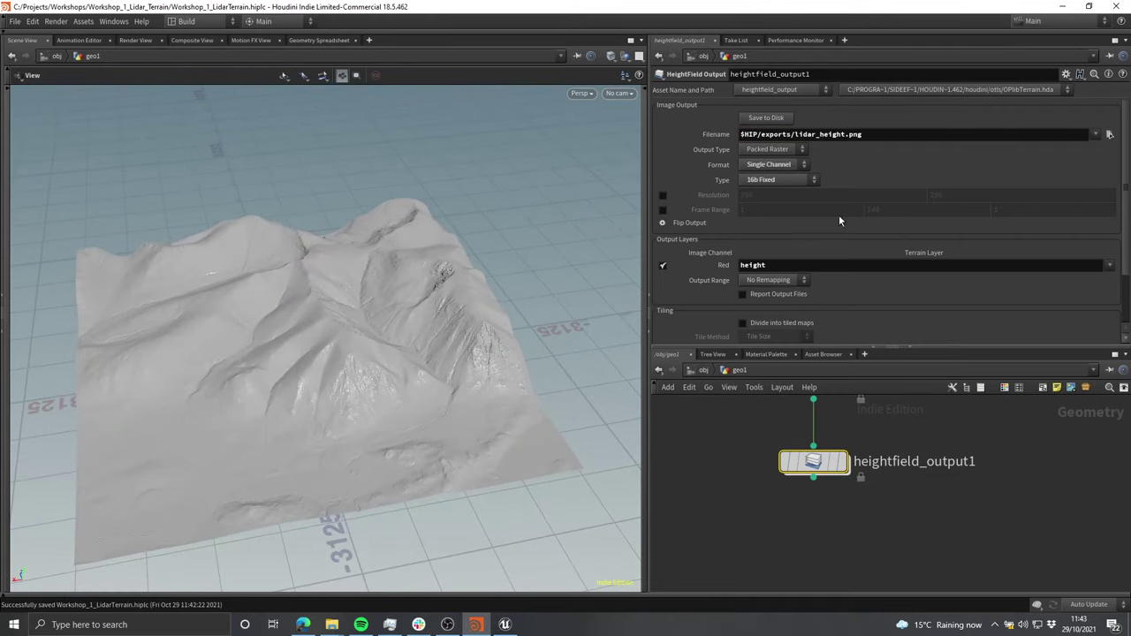
pyautogui.click(768, 118)
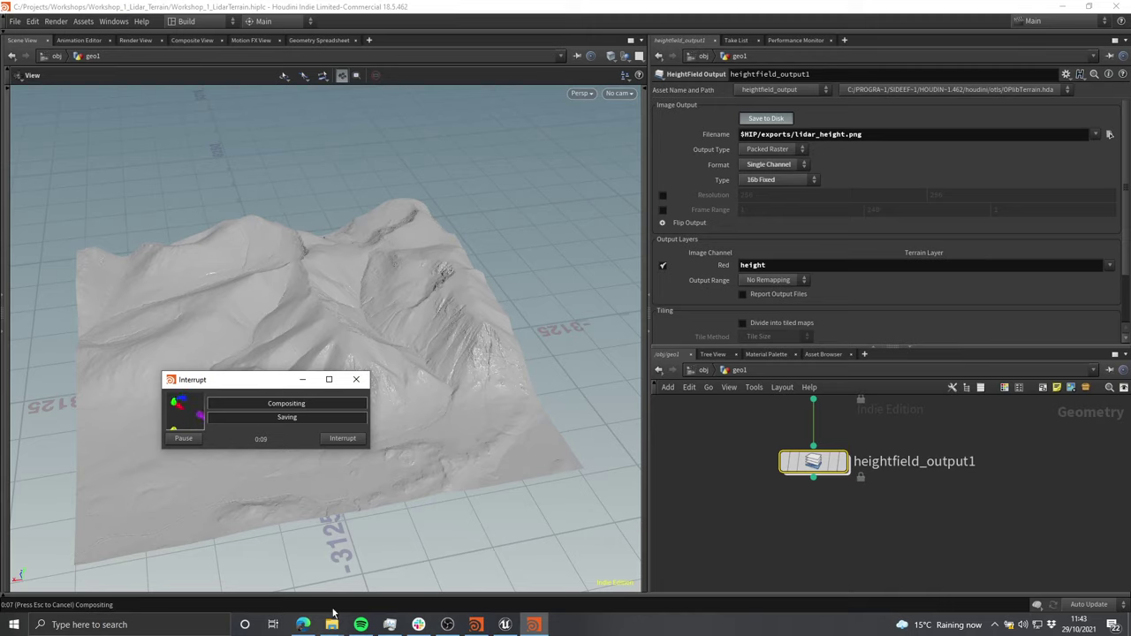
pyautogui.moveTo(331, 628)
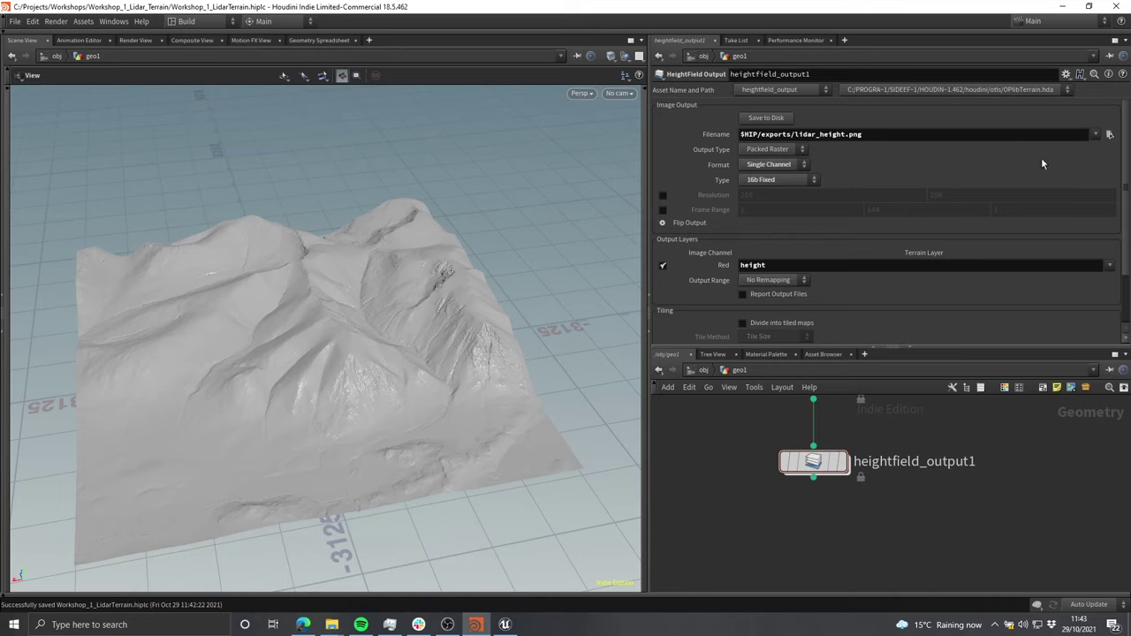
# Step: Browse to the output image's folder, expand its $HIP/exports/ path to the full path and copy it
pyautogui.click(1108, 134)
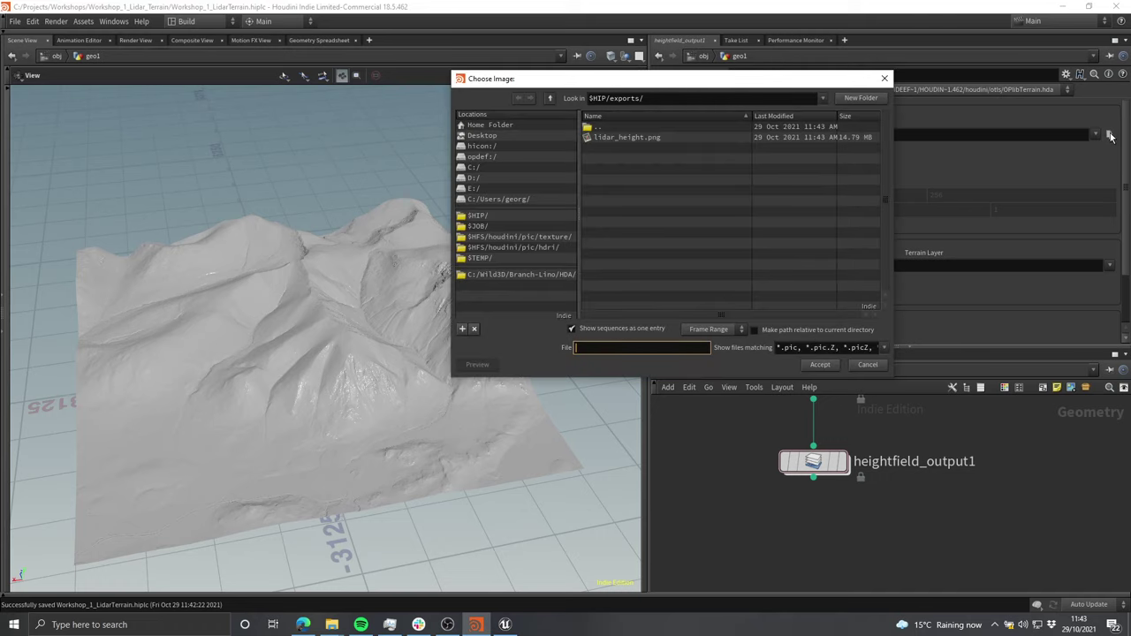
pyautogui.click(614, 98)
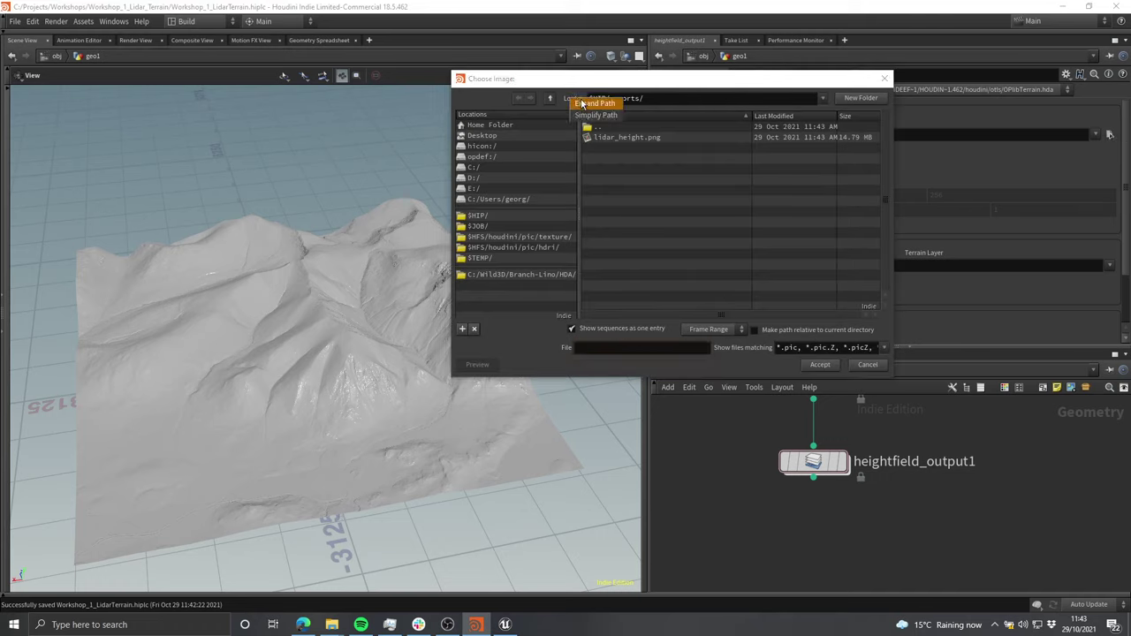
pyautogui.tripleClick(718, 98)
pyautogui.hotkey('ctrl', 'c')
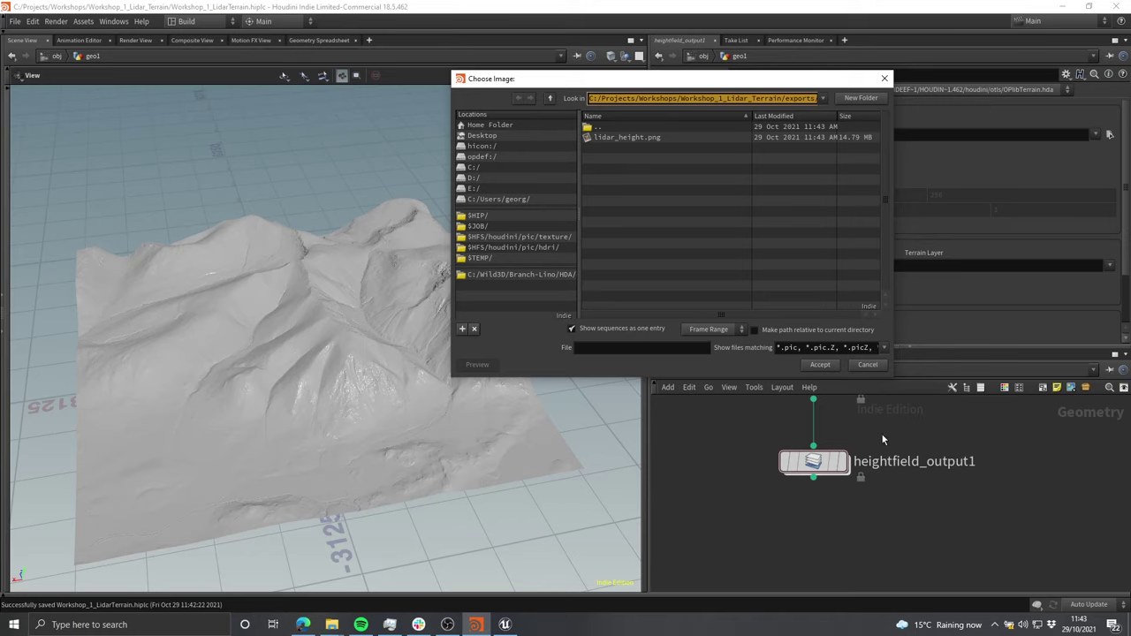
pyautogui.click(868, 365)
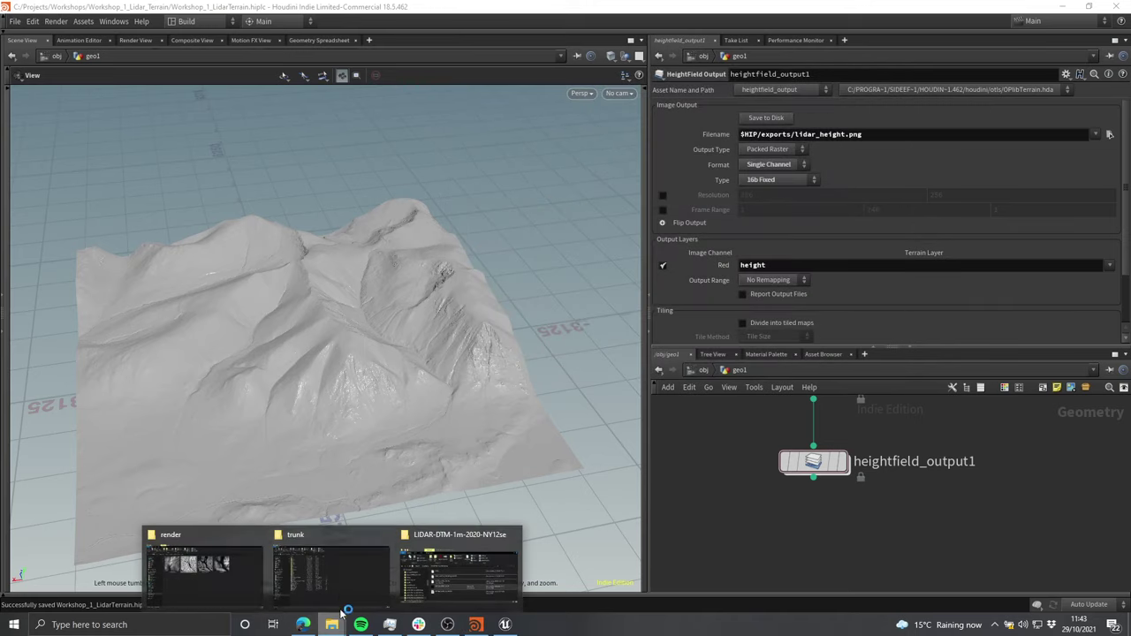
# Step: Switch to File Explorer and open the exports folder using the copied path
pyautogui.click(198, 569)
pyautogui.click(460, 96)
pyautogui.hotkey('ctrl', 'v')
pyautogui.press('Return')
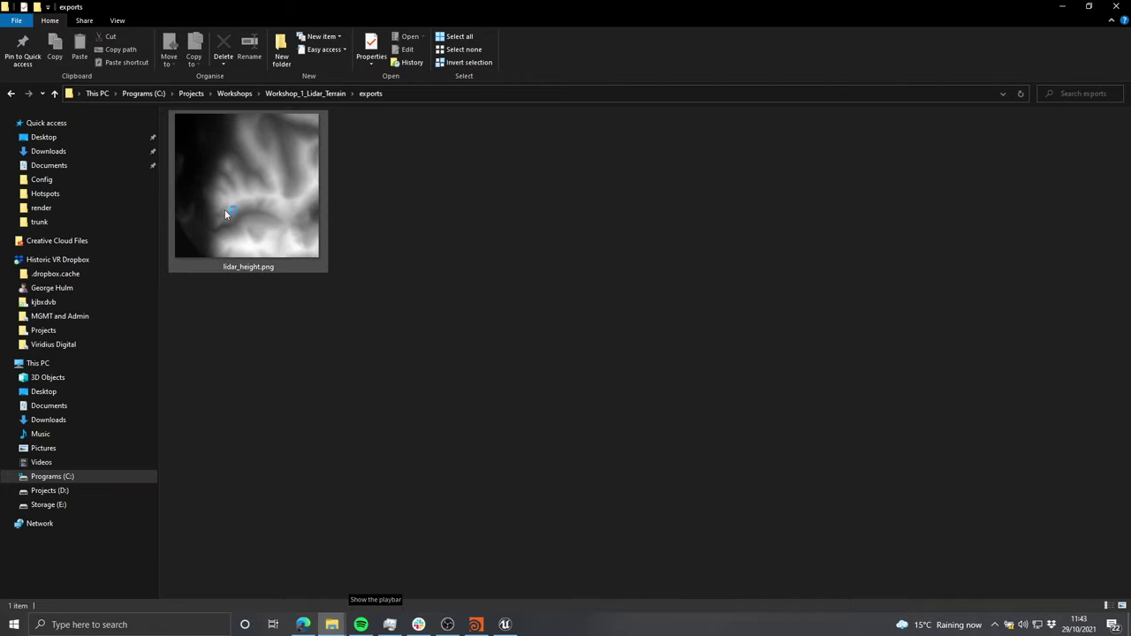
# Step: Examine the exported lidar_height.png in the exports folder, including its dimensions and its dark-to-light height gradient
pyautogui.click(281, 197)
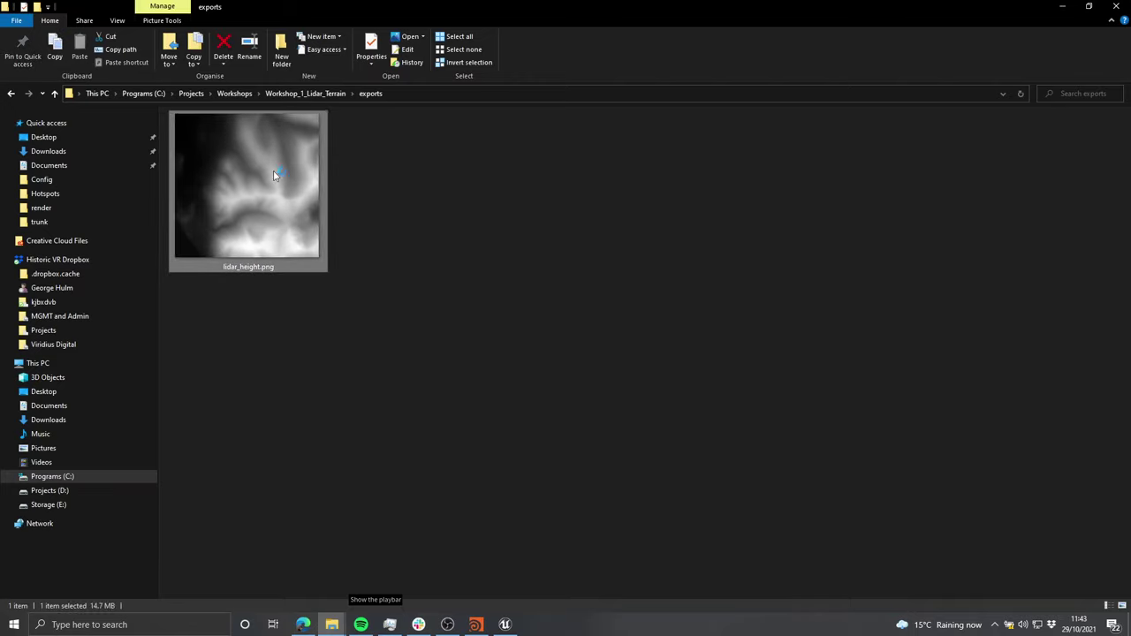
pyautogui.click(434, 215)
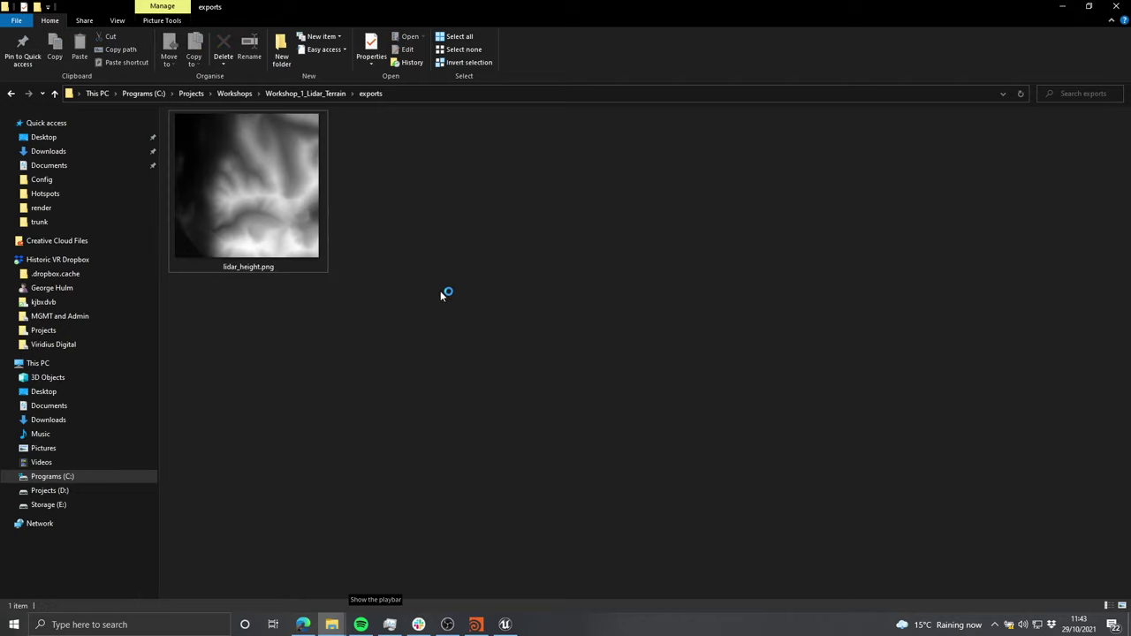
pyautogui.click(257, 229)
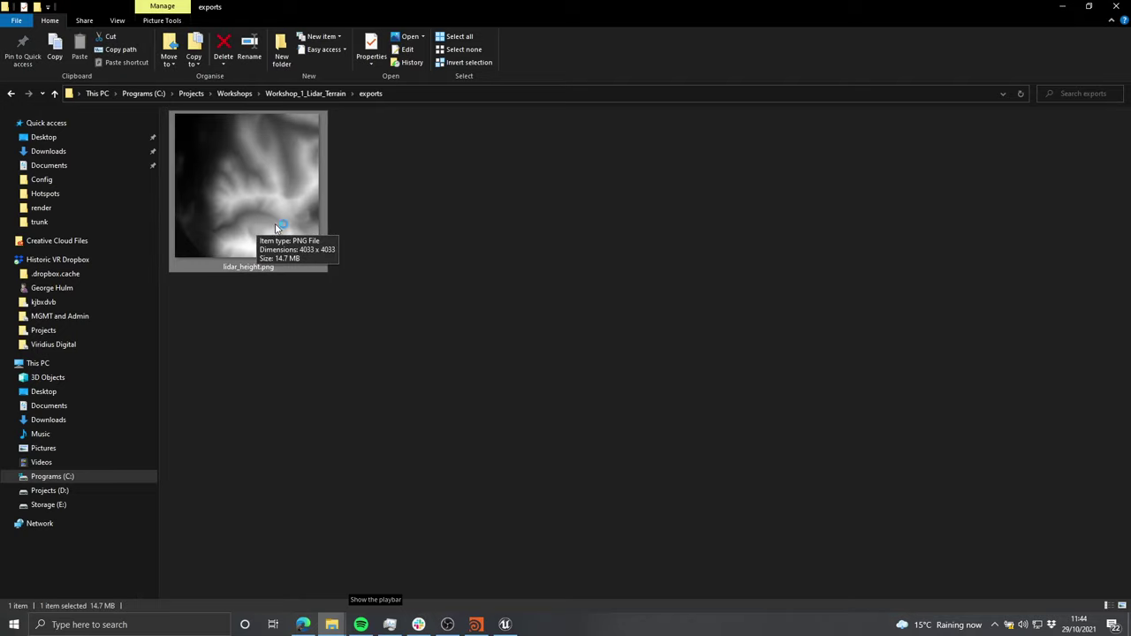
pyautogui.click(462, 256)
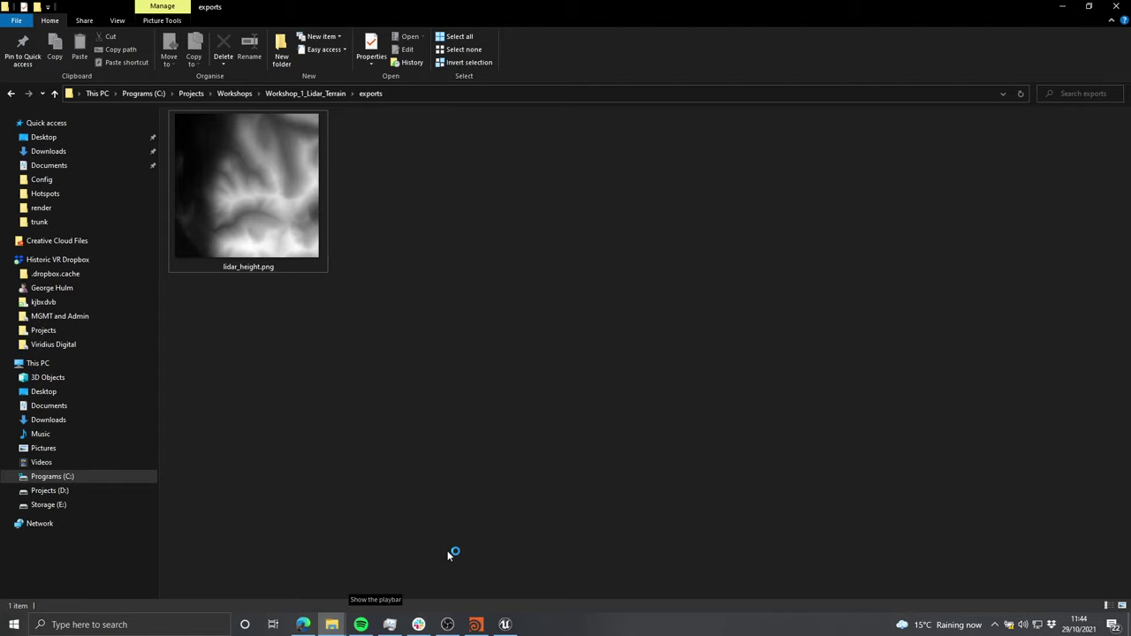
pyautogui.click(514, 634)
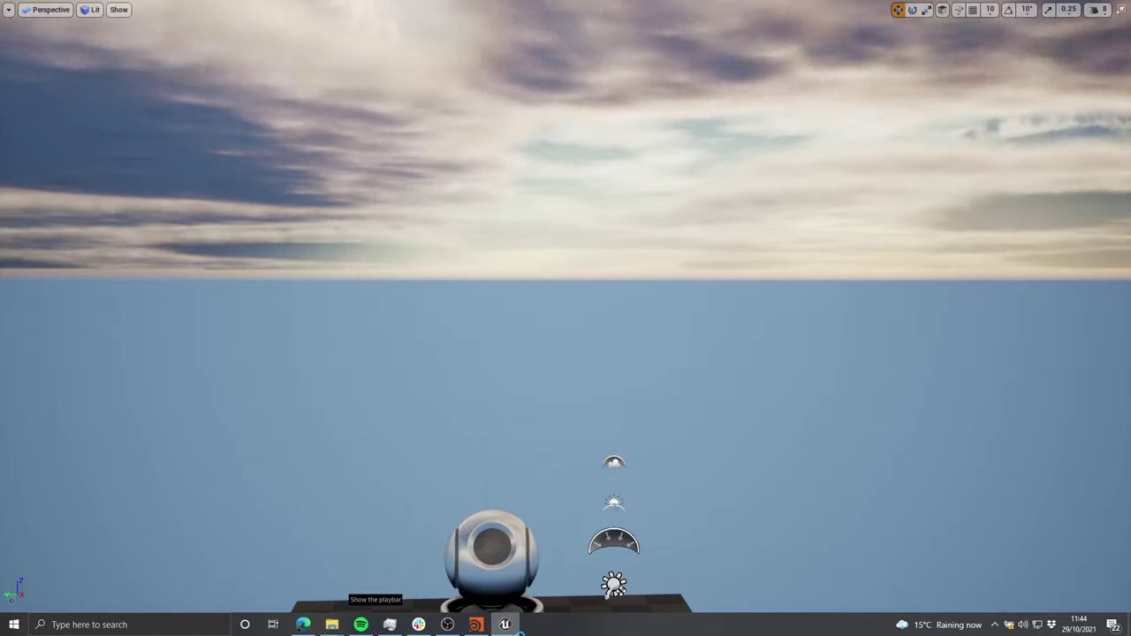
pyautogui.click(514, 634)
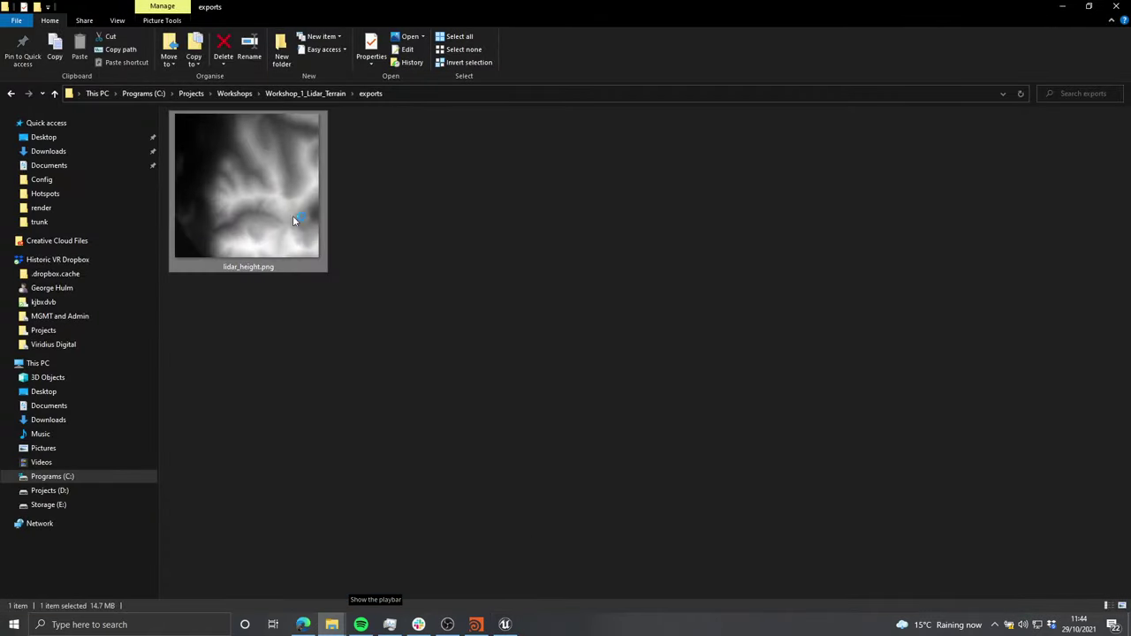
pyautogui.moveTo(293, 217); pyautogui.dragTo(262, 205)
pyautogui.click(395, 212)
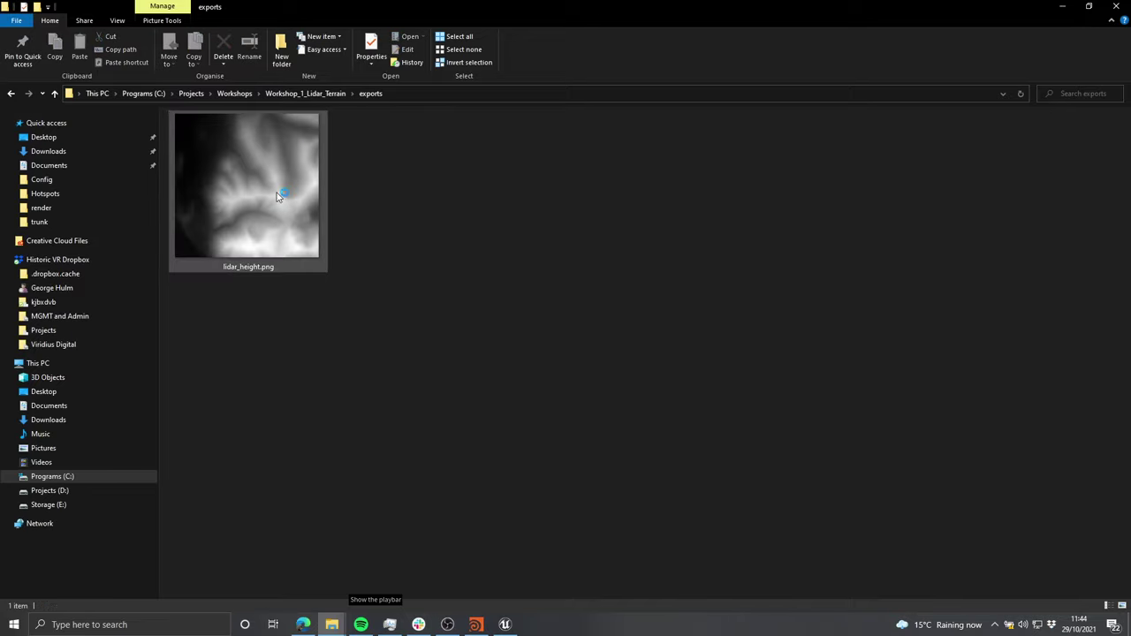
pyautogui.click(254, 149)
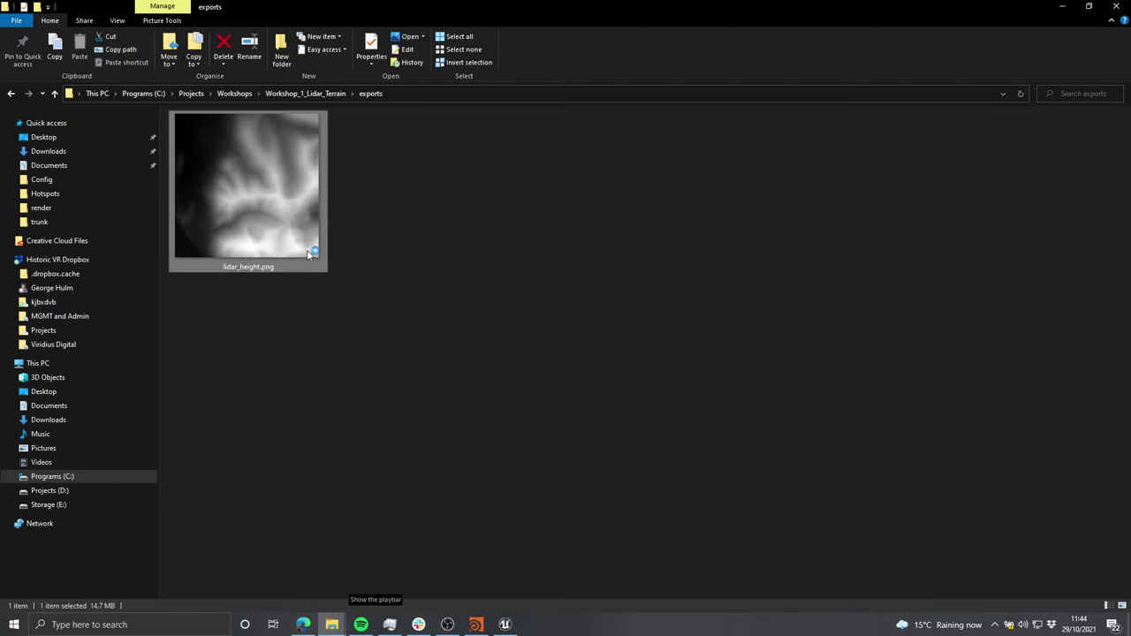
# Step: Switch to Houdini and review the Output Min and Output Max of heightfield_remap1, leaving the scene minimised
pyautogui.click(475, 625)
pyautogui.scroll(3, 903, 545)
pyautogui.click(720, 481)
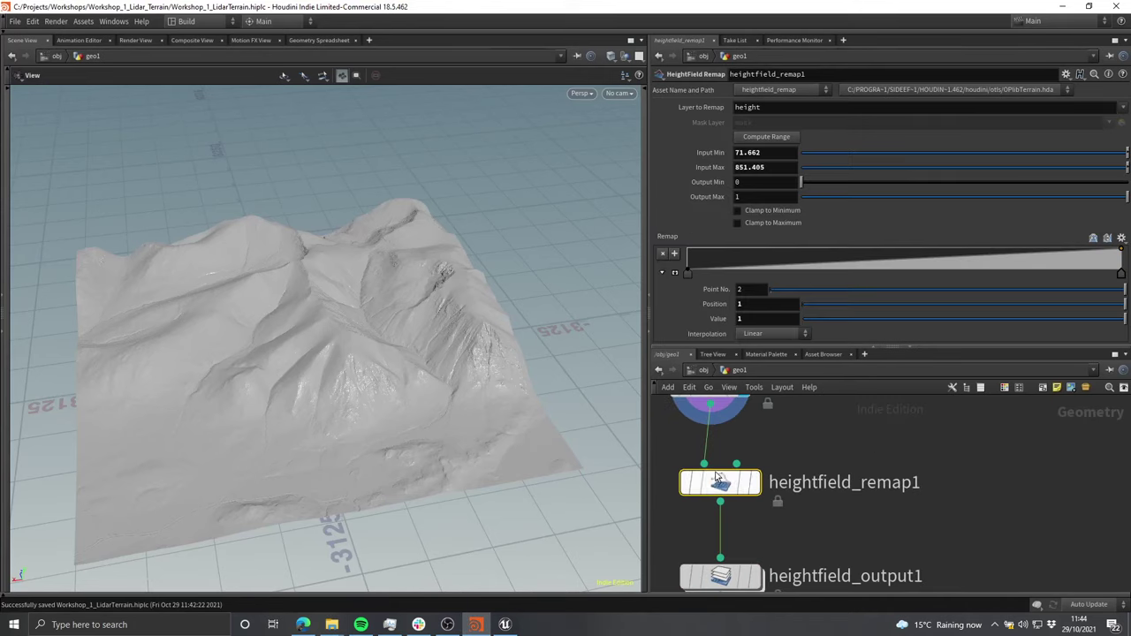
pyautogui.click(752, 182)
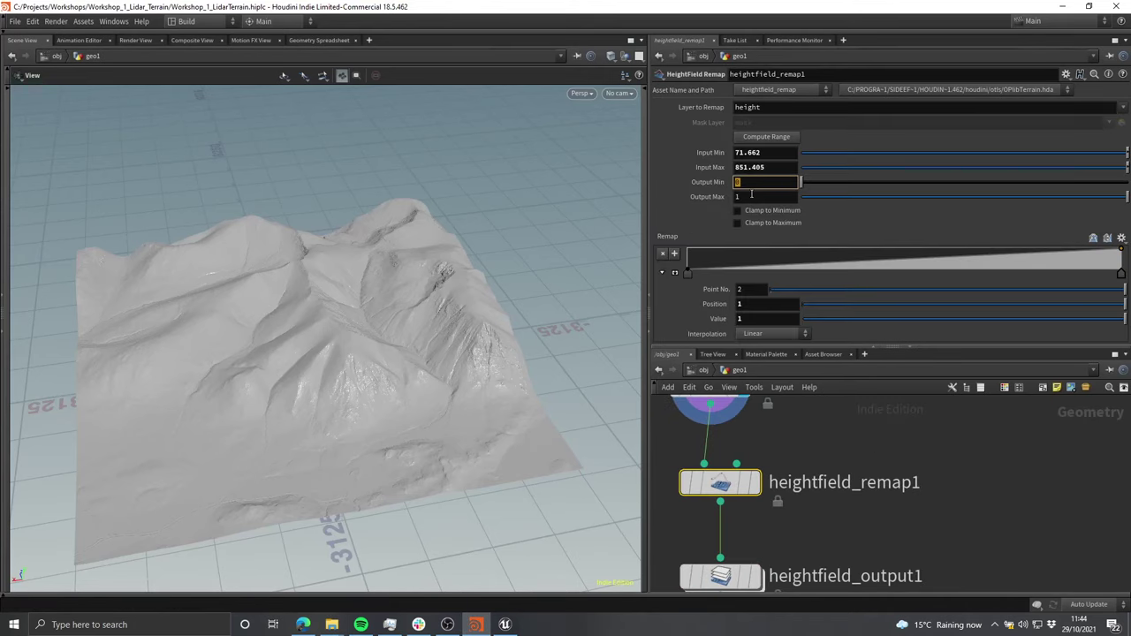
pyautogui.click(997, 514)
pyautogui.click(1062, 6)
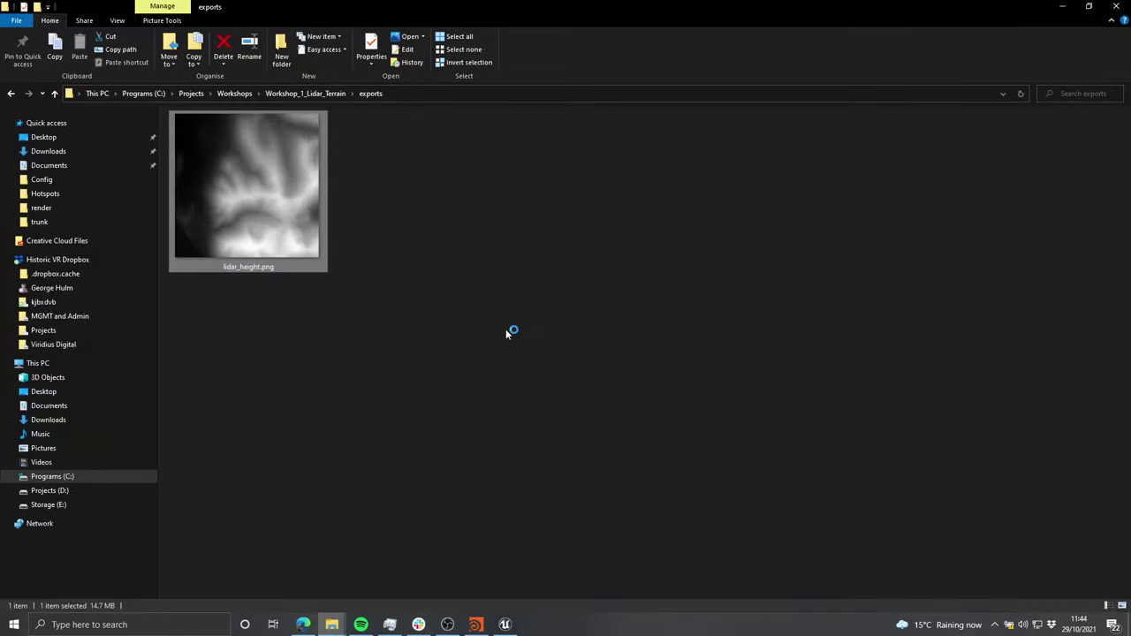
# Step: Switch to Unreal Editor, take the viewport out of full screen and activate Landscape mode
pyautogui.moveTo(504, 360); pyautogui.dragTo(283, 192)
pyautogui.click(542, 557)
pyautogui.click(511, 627)
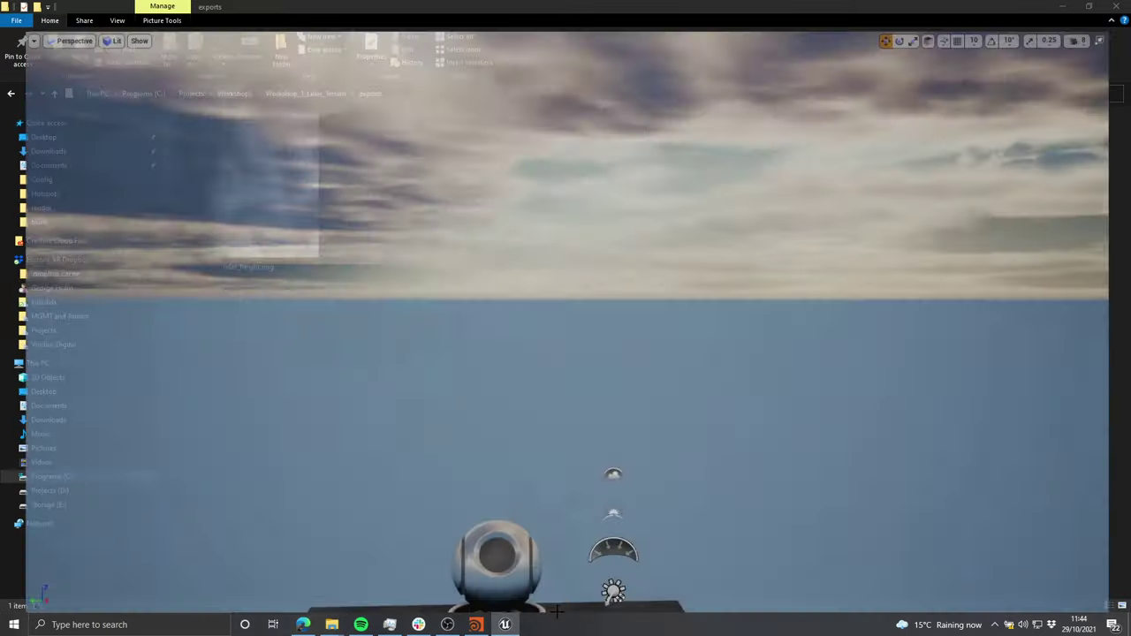
pyautogui.moveTo(516, 356); pyautogui.dragTo(848, 336, button='right')
pyautogui.press('s')
pyautogui.press('F11')
pyautogui.press('w')
pyautogui.moveTo(498, 308); pyautogui.dragTo(537, 291, button='right')
pyautogui.press('F11')
pyautogui.press('F11')
pyautogui.moveTo(441, 266)
pyautogui.mouseDown(button='right')
pyautogui.moveTo(428, 252)
pyautogui.moveTo(441, 266)
pyautogui.mouseUp(button='right')
pyautogui.hotkey('shift', '2')
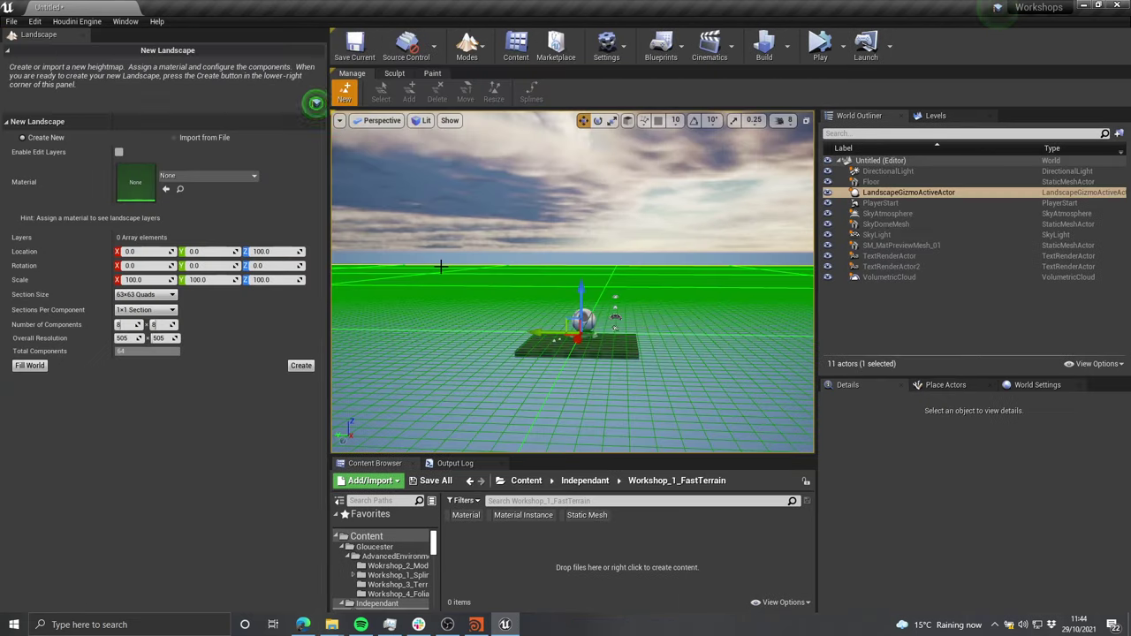
# Step: Try the Select and Brush Editing modes and switch back to Landscape mode
pyautogui.moveTo(431, 211); pyautogui.dragTo(479, 243, button='right')
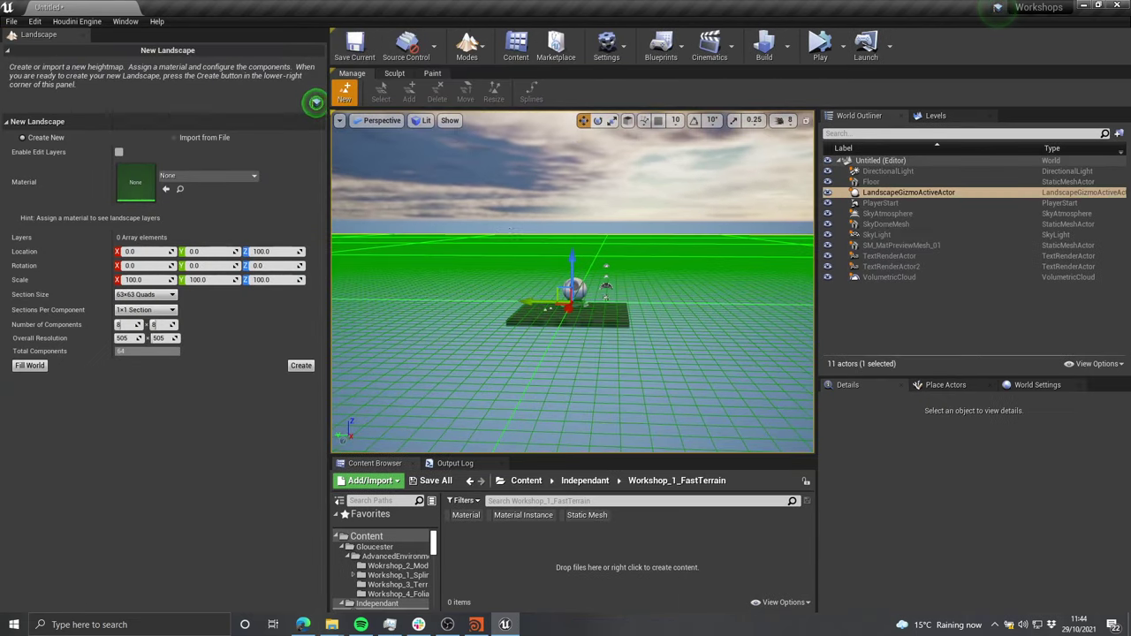
pyautogui.hotkey('shift', '1')
pyautogui.moveTo(358, 205)
pyautogui.mouseDown(button='right')
pyautogui.moveTo(365, 184)
pyautogui.moveTo(445, 197)
pyautogui.mouseUp(button='right')
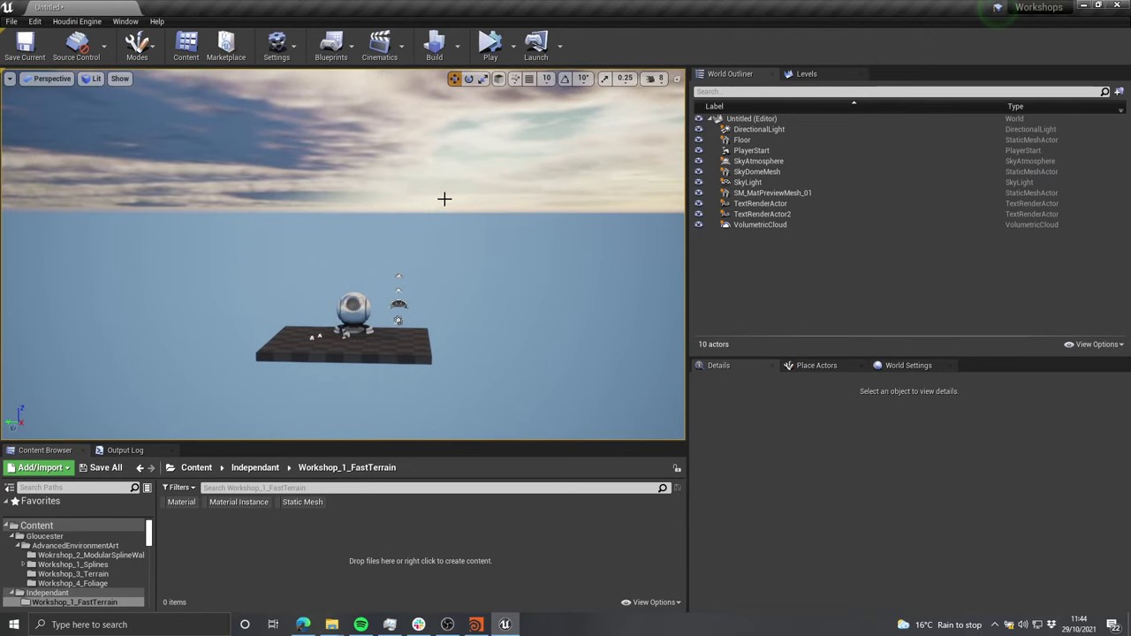
pyautogui.hotkey('shift', '4')
pyautogui.hotkey('shift', '2')
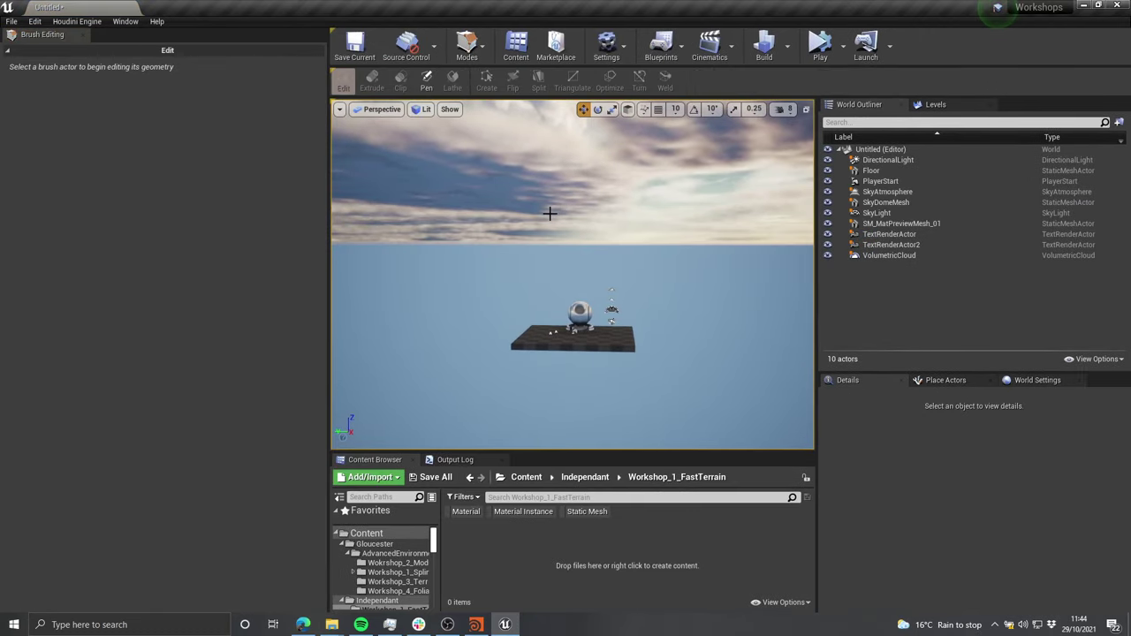
# Step: Return to Landscape mode and set the new landscape to import from a file
pyautogui.hotkey('shift', '1')
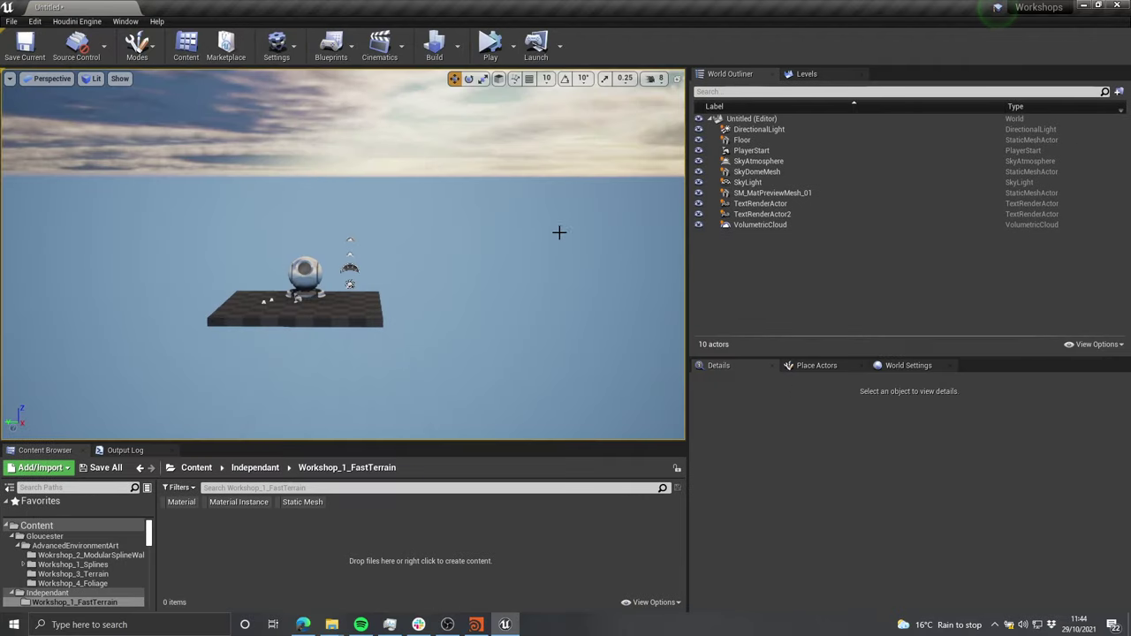
pyautogui.hotkey('shift', '3')
pyautogui.moveTo(518, 245); pyautogui.dragTo(534, 237, button='right')
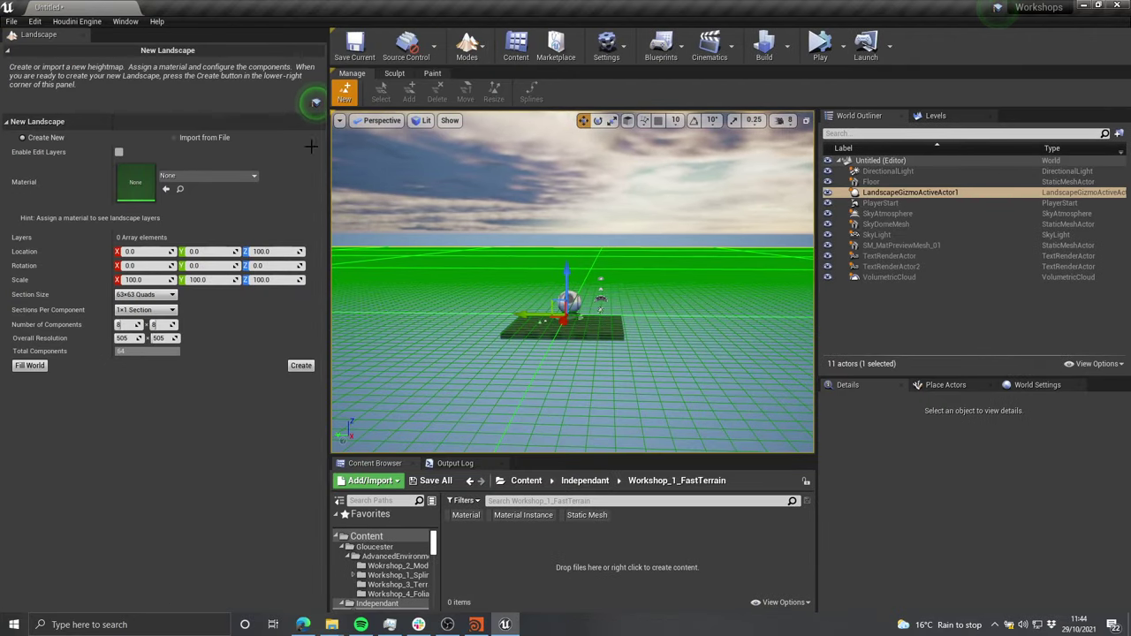
pyautogui.click(198, 137)
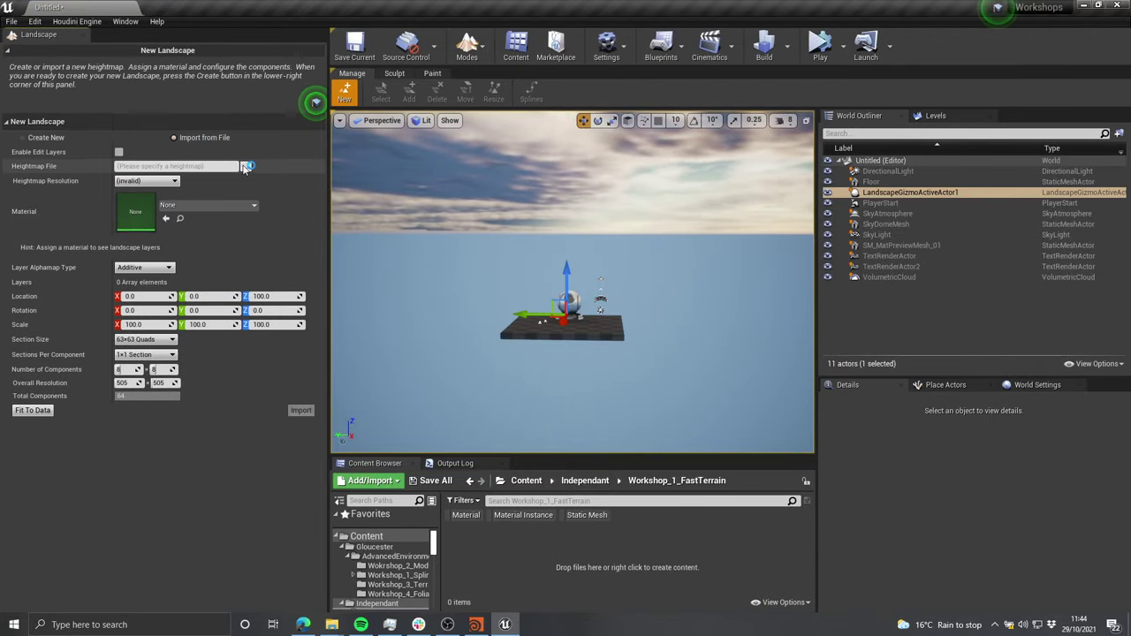
# Step: Load lidar_height.png from C:\Projects\Workshops\Workshop_1_Lidar_Terrain\exports as the landscape's heightmap file
pyautogui.click(743, 183)
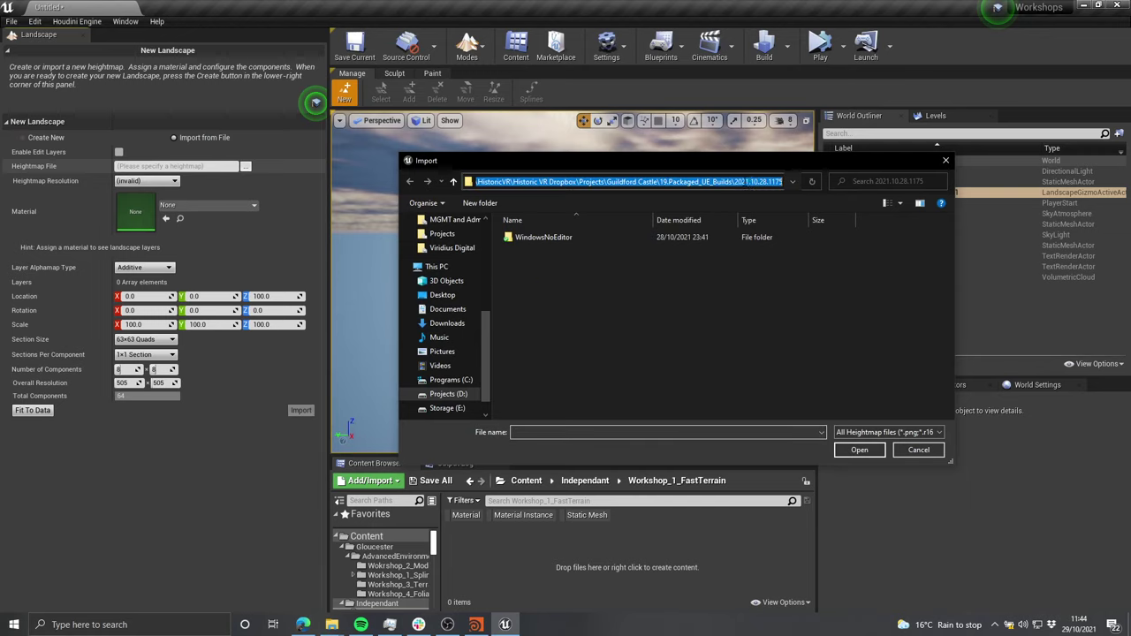
pyautogui.write('C:\\Projects\\Workshops\\Workshop_1_Lidar_Terrain\\exports')
pyautogui.press('Return')
pyautogui.click(518, 268)
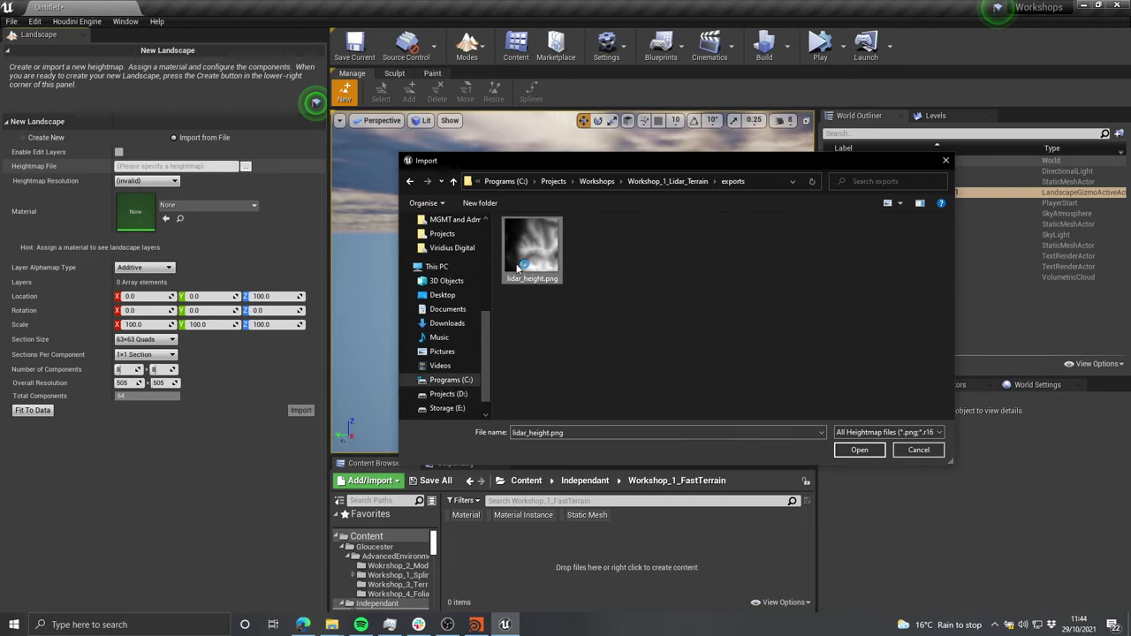
pyautogui.click(852, 451)
# Step: Narrow the panels on both sides to widen the viewport and examine the green landscape preview from several angles
pyautogui.press('s')
pyautogui.moveTo(572, 238); pyautogui.dragTo(363, 273, button='right')
pyautogui.press('d')
pyautogui.press('w')
pyautogui.press('s')
pyautogui.moveTo(804, 245); pyautogui.dragTo(804, 244, button='right')
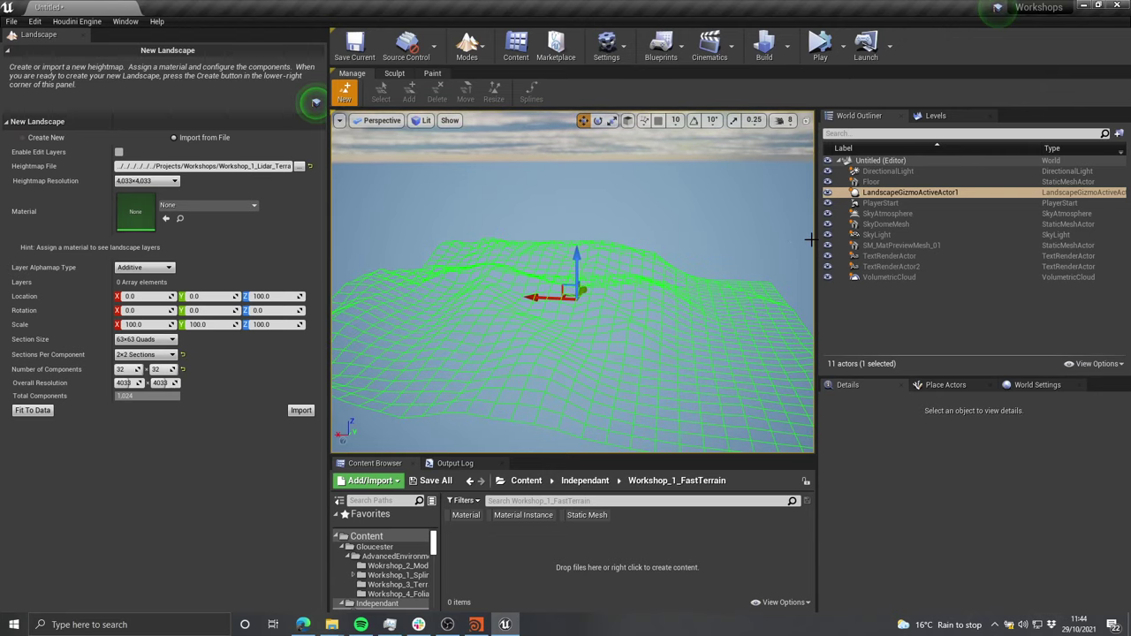
pyautogui.moveTo(819, 244); pyautogui.dragTo(912, 244)
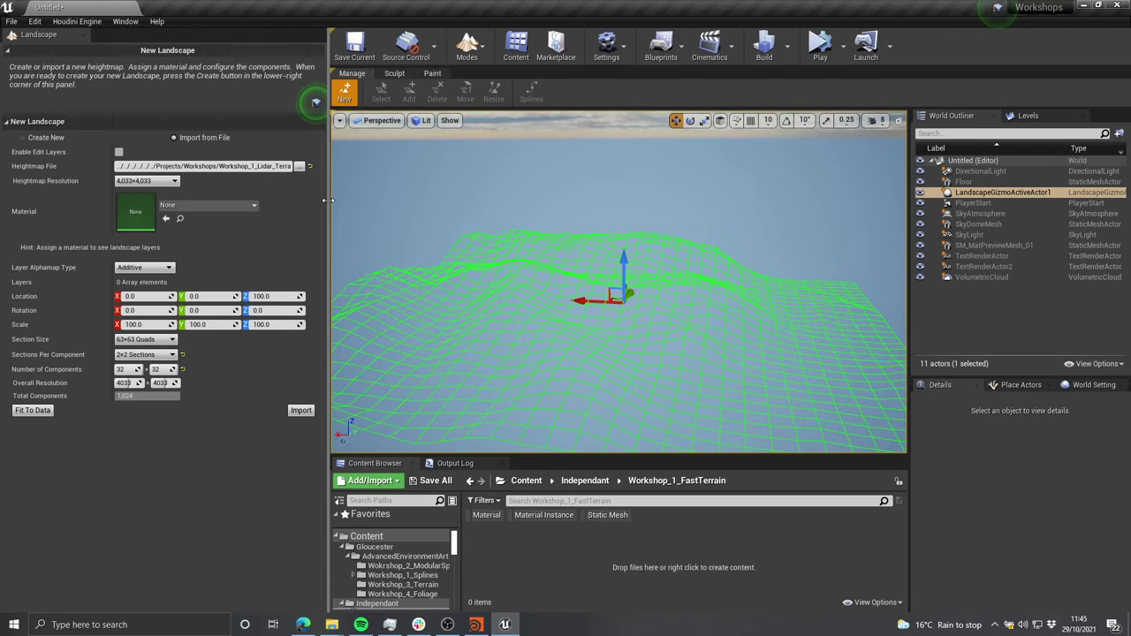
pyautogui.moveTo(329, 265); pyautogui.dragTo(249, 265)
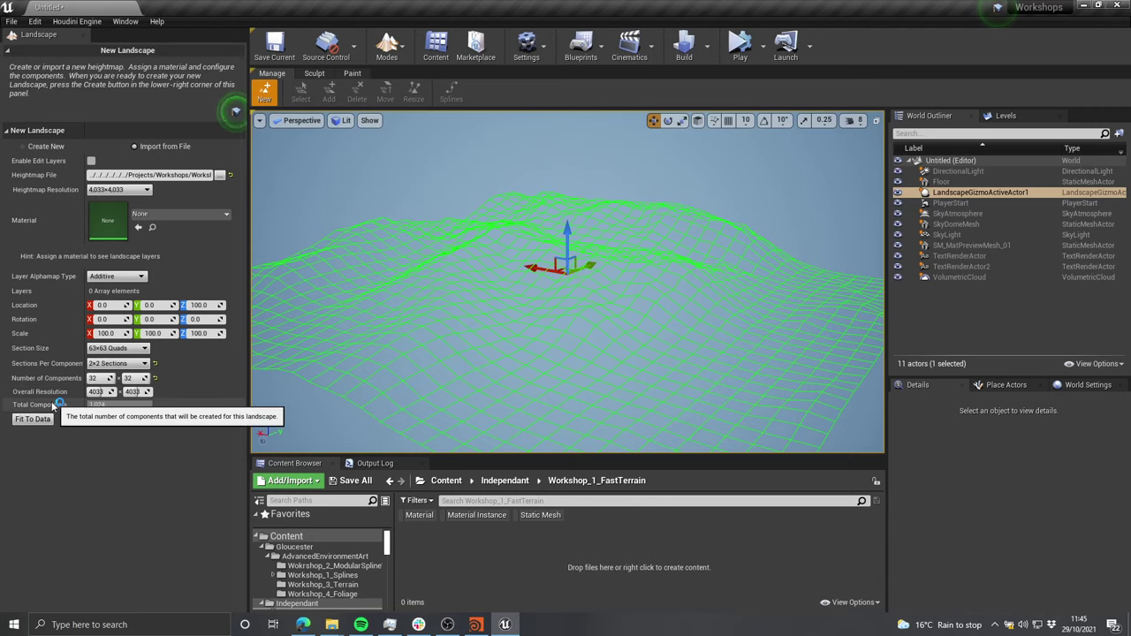
pyautogui.moveTo(522, 300); pyautogui.dragTo(618, 328, button='right')
pyautogui.press('w')
pyautogui.press('f')
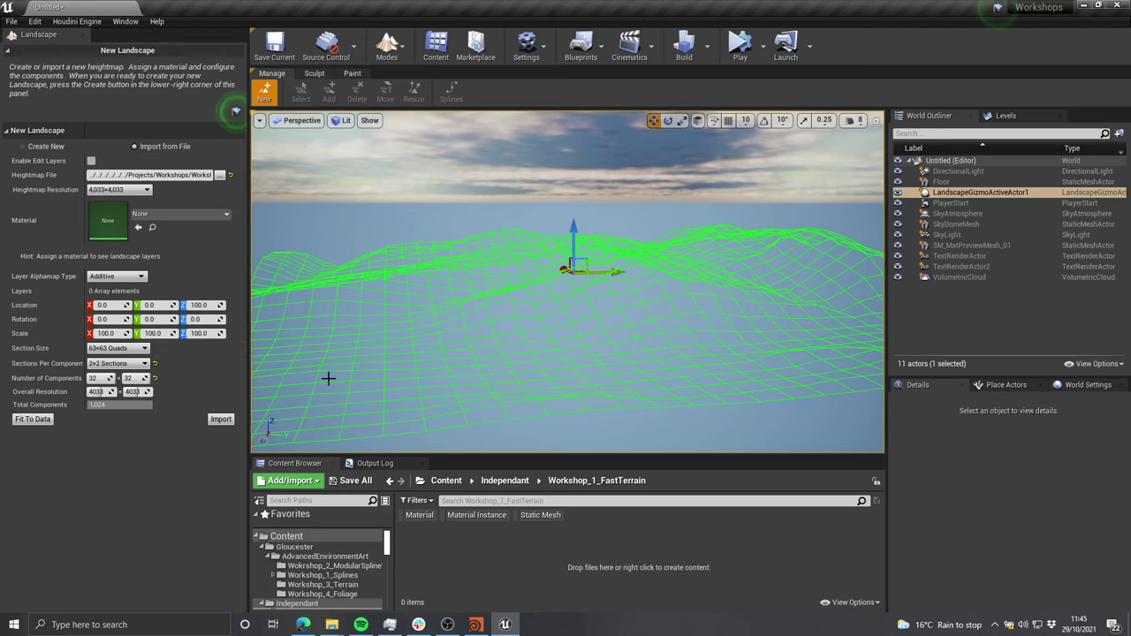
# Step: Open Calculator and divide the 5000 m terrain width by the 4033 heightmap resolution
pyautogui.click(13, 624)
pyautogui.write('calc')
pyautogui.press('Return')
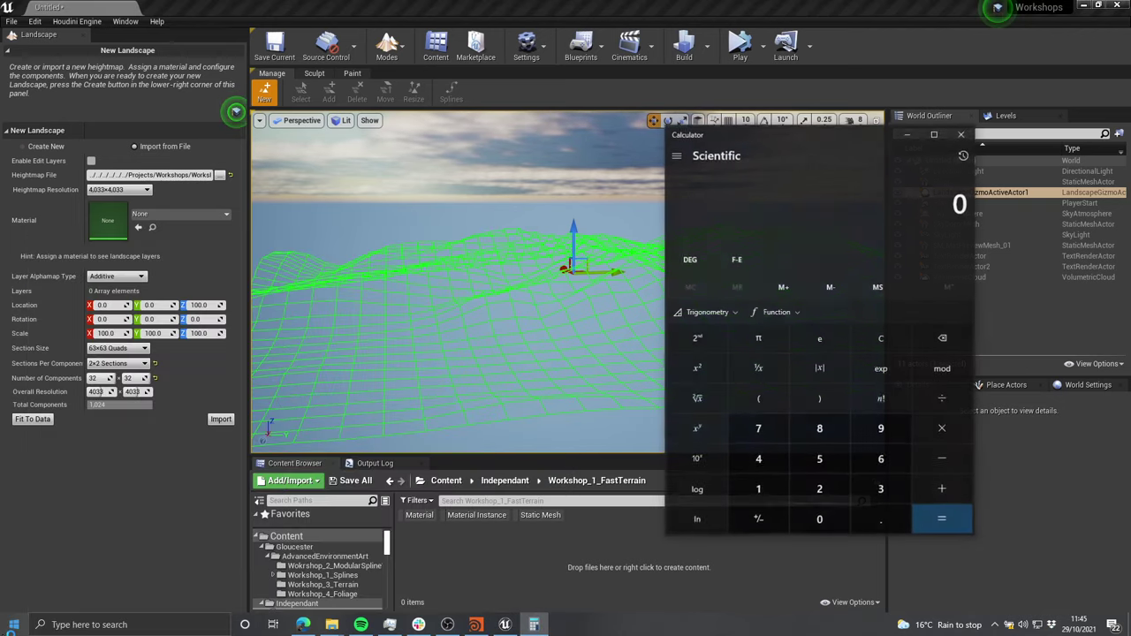
pyautogui.click(819, 460)
pyautogui.tripleClick(819, 520)
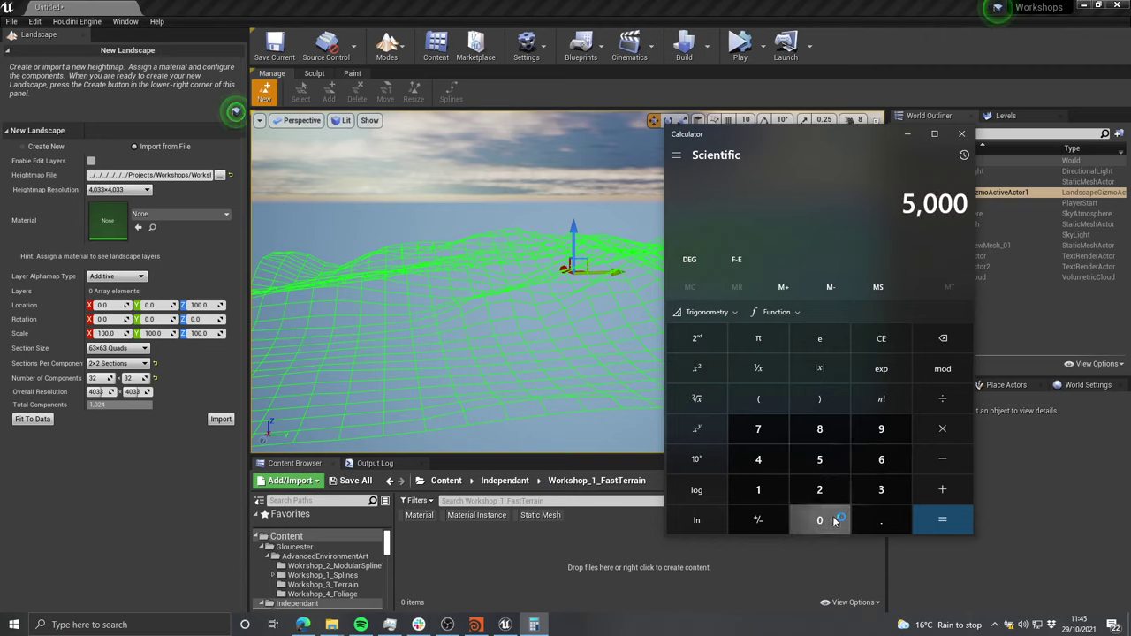
pyautogui.click(947, 424)
pyautogui.click(758, 461)
pyautogui.click(819, 520)
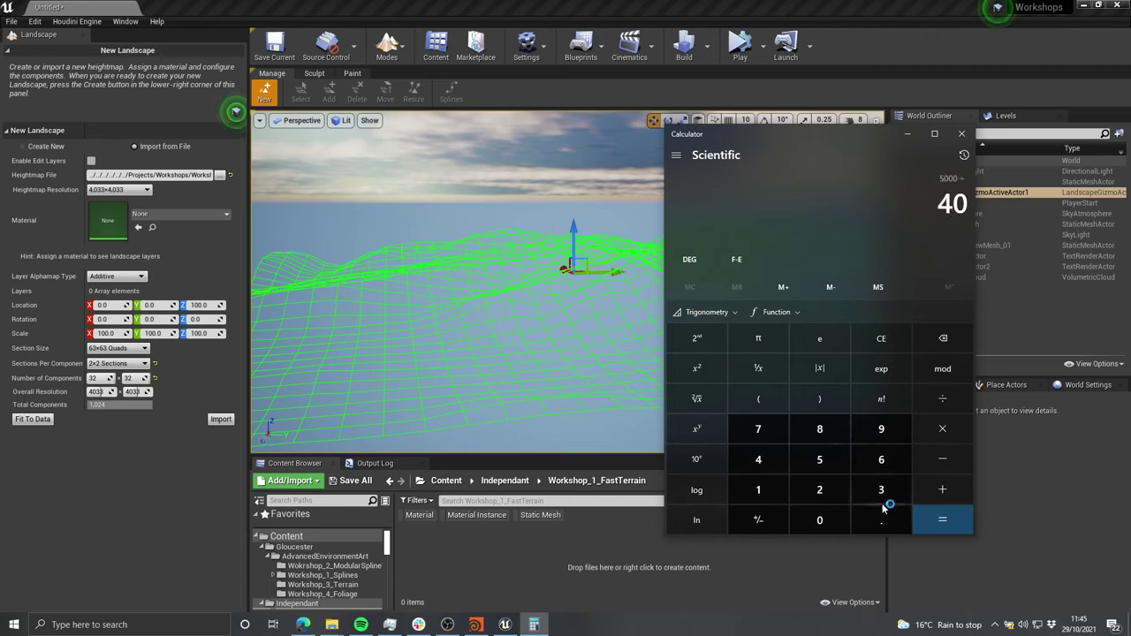
pyautogui.doubleClick(894, 497)
pyautogui.click(941, 519)
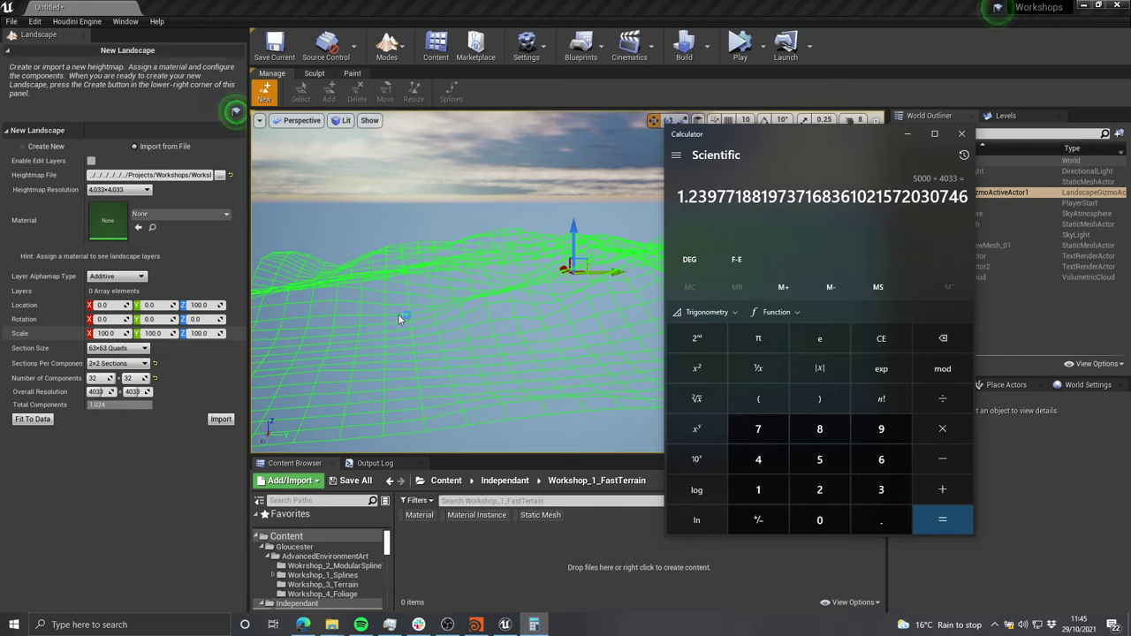
# Step: Multiply the Calculator quotient by 100 and select the full result for copying
pyautogui.click(942, 429)
pyautogui.click(757, 490)
pyautogui.click(820, 520)
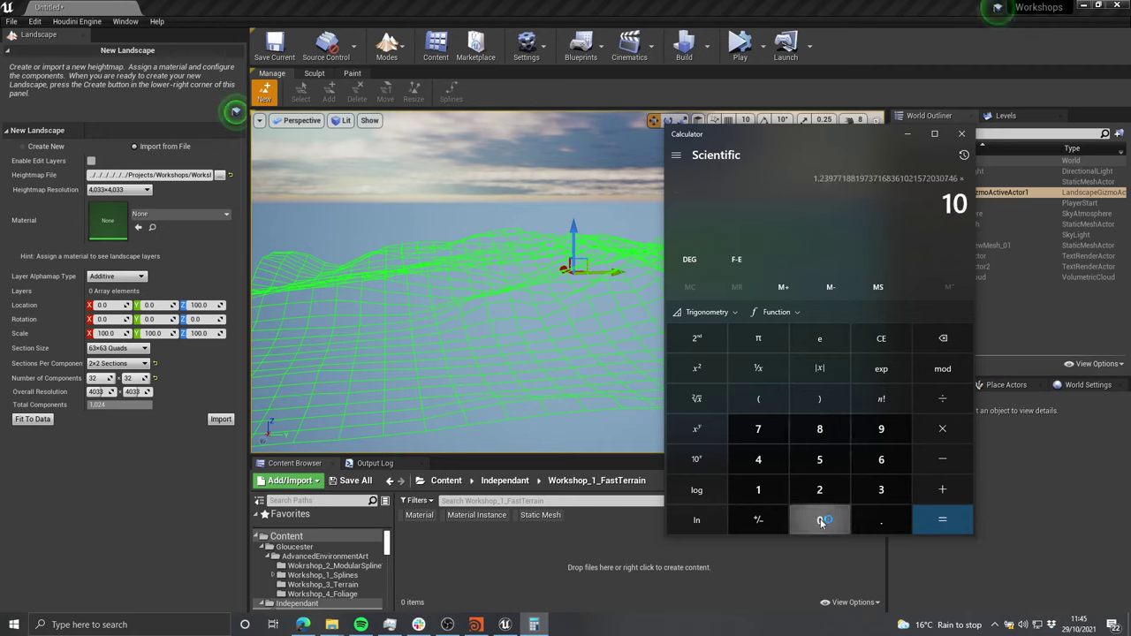
pyautogui.click(820, 520)
pyautogui.click(928, 517)
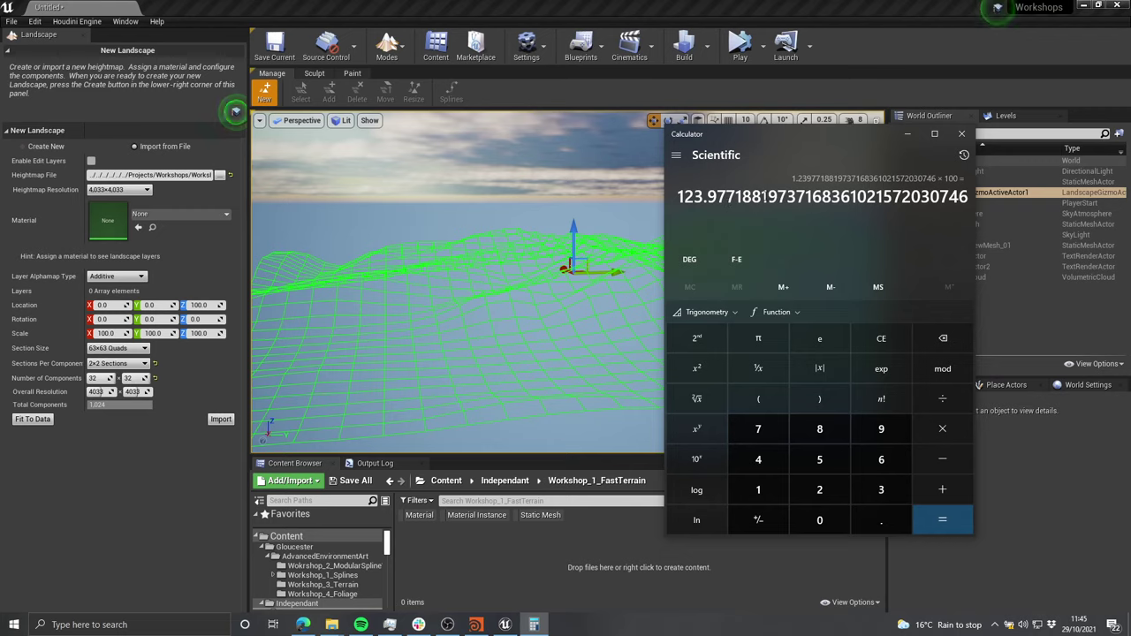
pyautogui.doubleClick(765, 197)
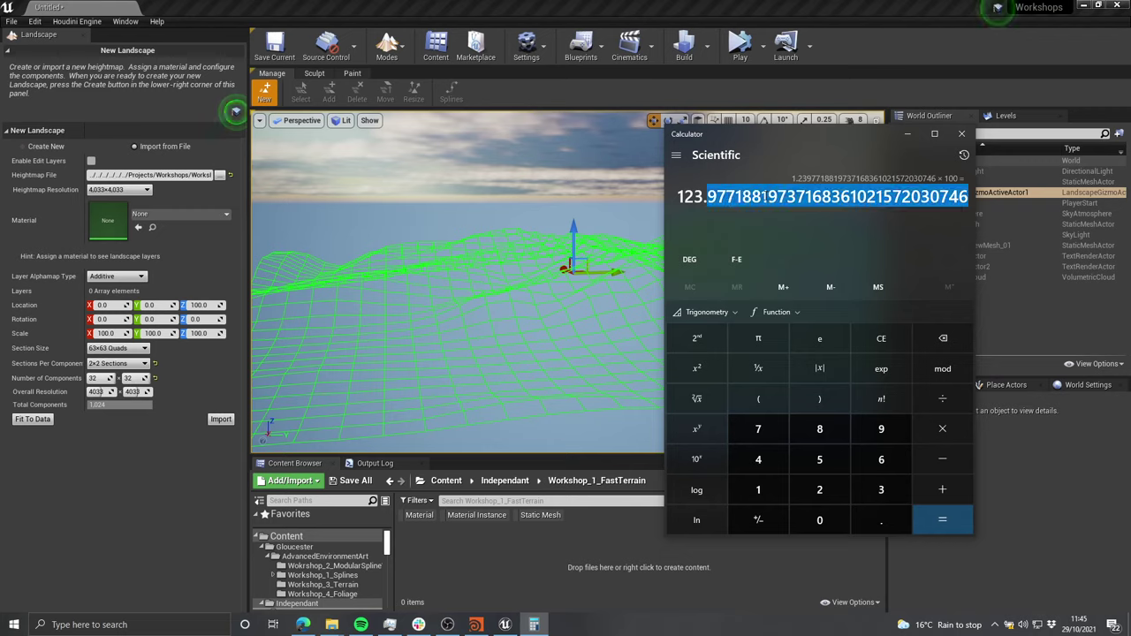
pyautogui.tripleClick(764, 196)
pyautogui.tripleClick(766, 196)
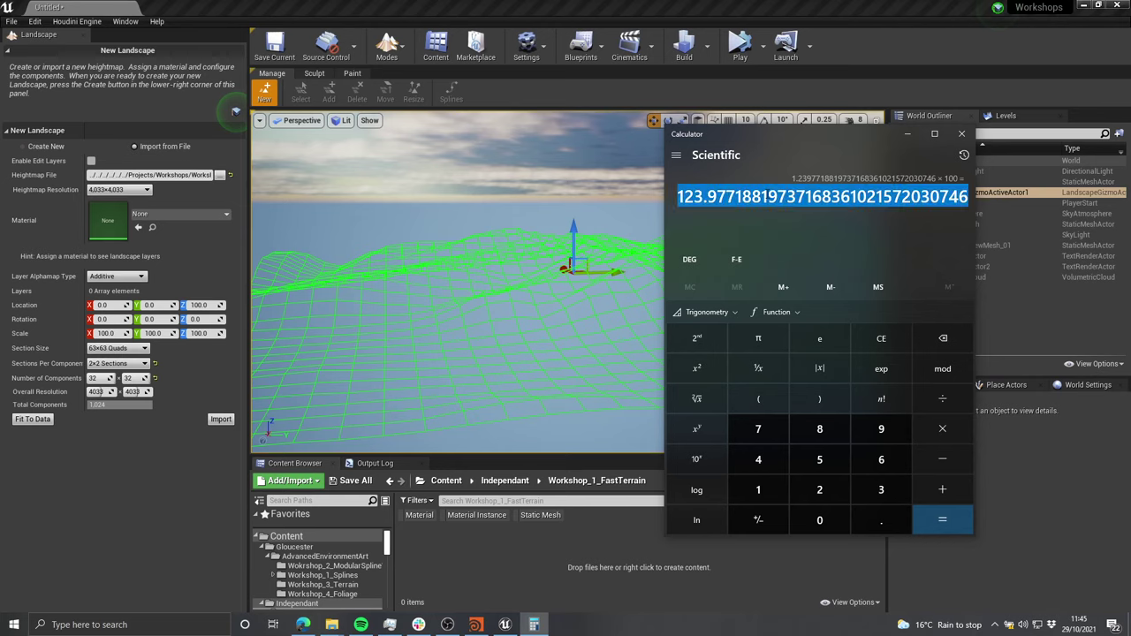
# Step: Set the new landscape's X and Y scale to 123.977188 and inspect the resized preview
pyautogui.click(107, 333)
pyautogui.press('Return')
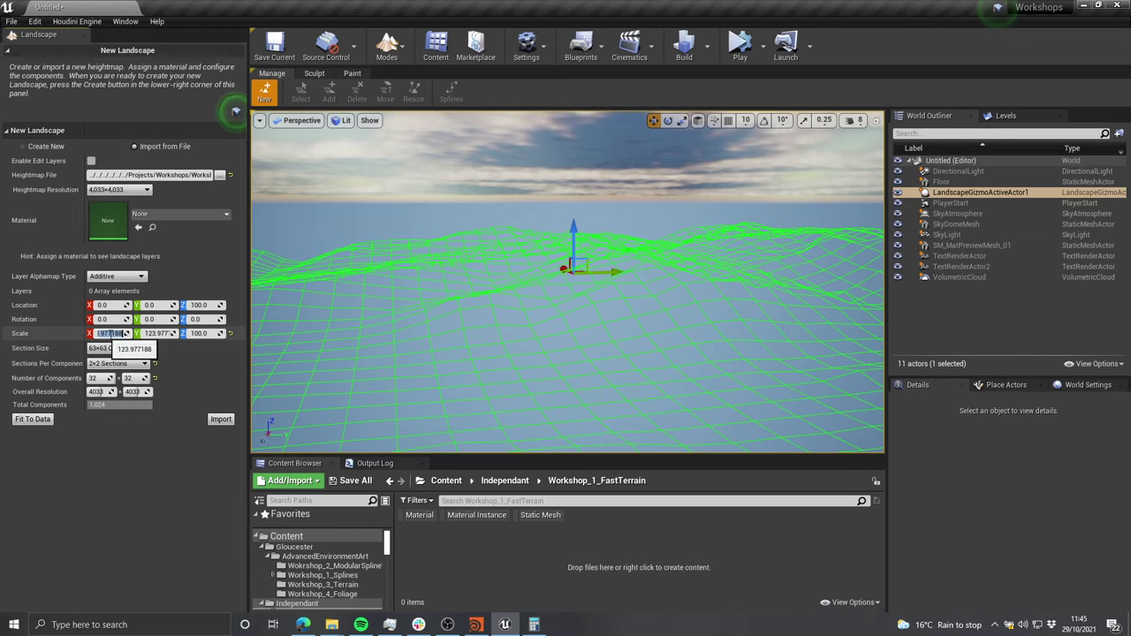
pyautogui.moveTo(414, 312); pyautogui.dragTo(372, 318, button='right')
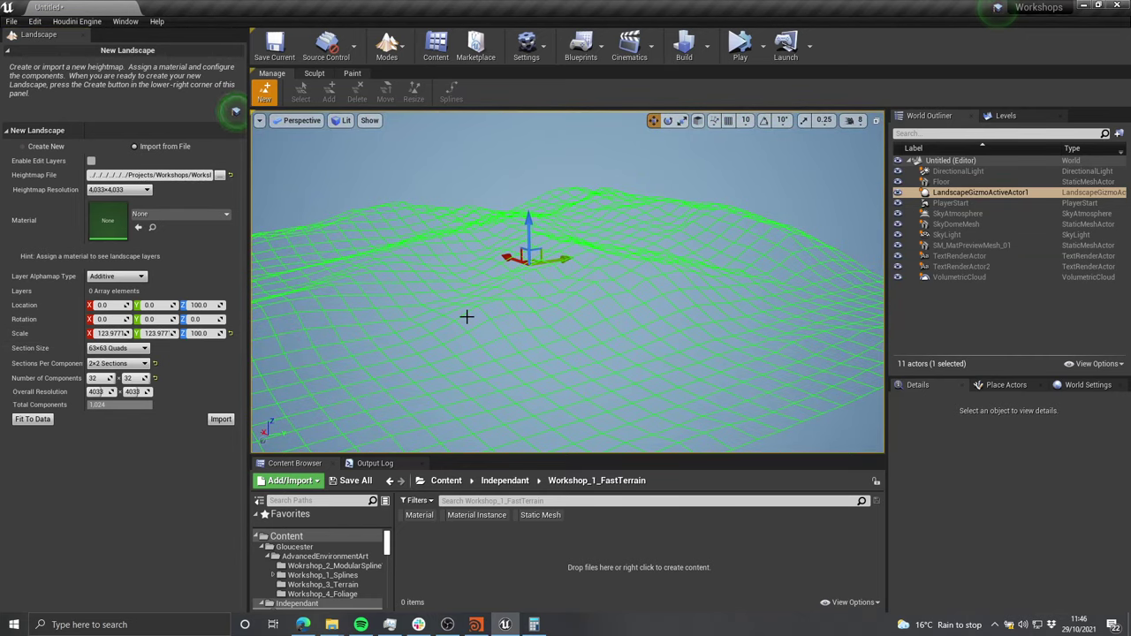
pyautogui.moveTo(486, 329); pyautogui.dragTo(559, 317, button='right')
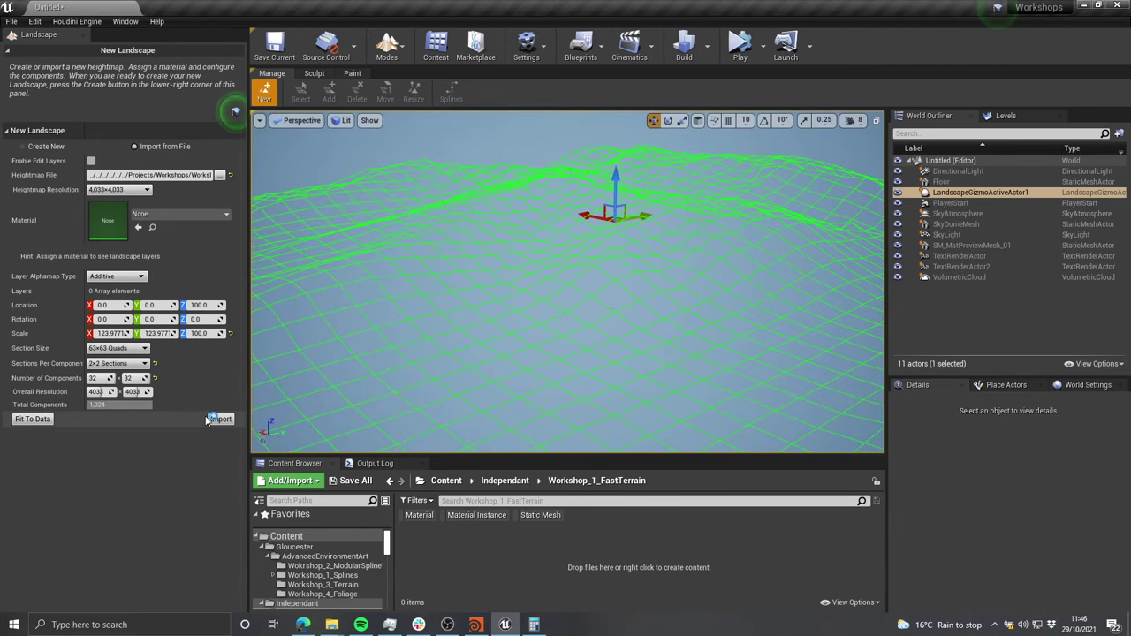
pyautogui.moveTo(406, 195); pyautogui.dragTo(426, 178, button='right')
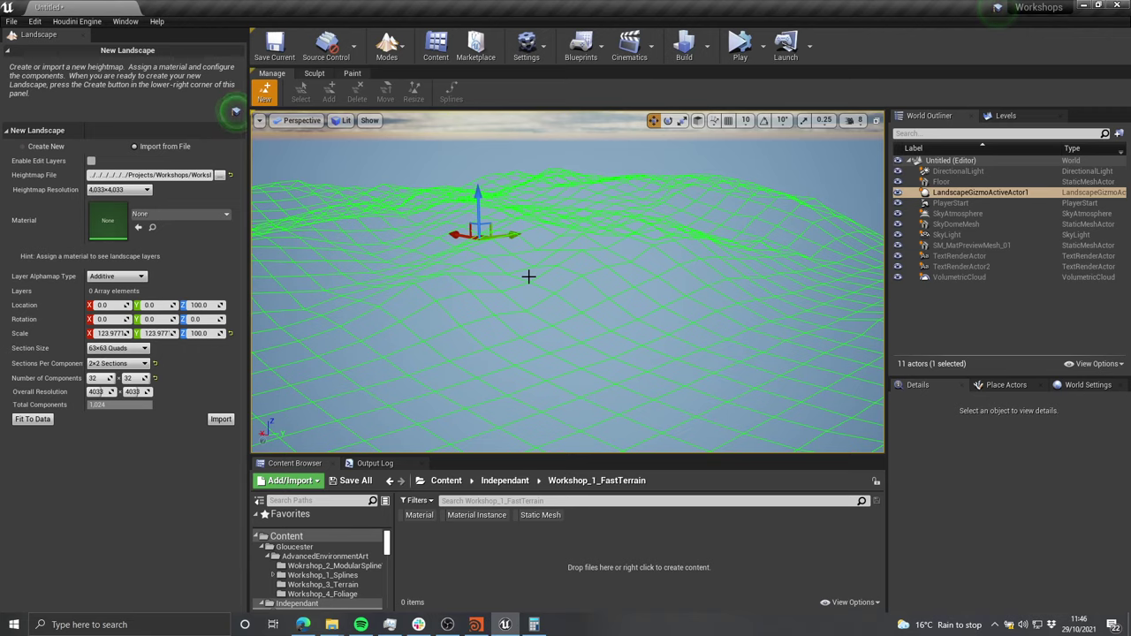
# Step: Switch to Houdini, select heightfield_remap1 and place a cleared Calculator beside its parameters
pyautogui.click(476, 625)
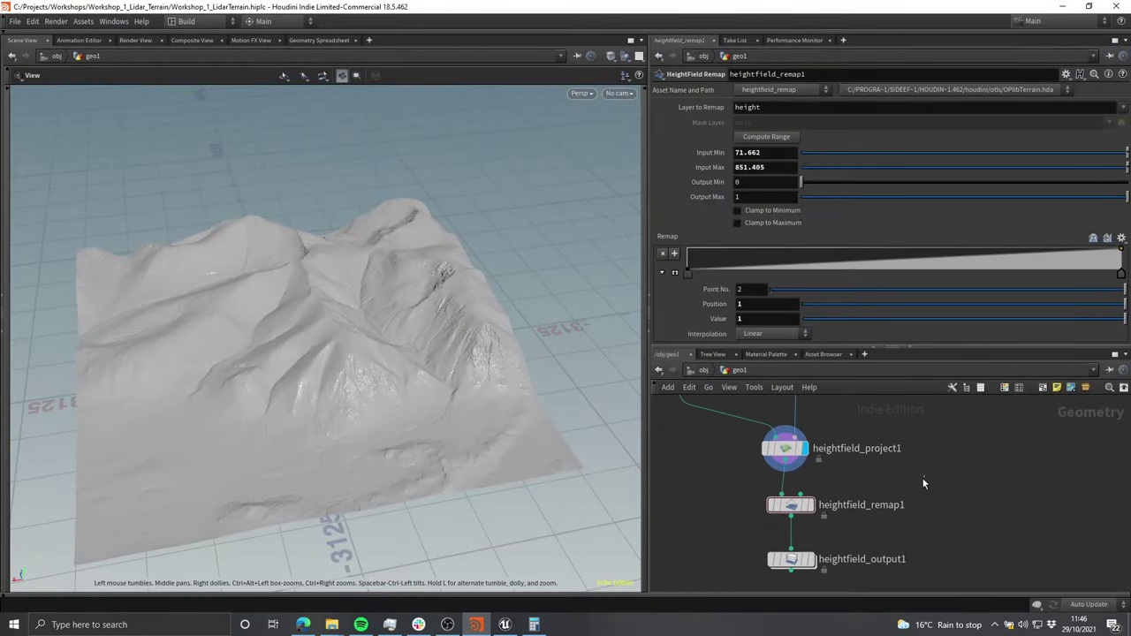
pyautogui.click(774, 515)
pyautogui.click(534, 625)
pyautogui.moveTo(856, 137); pyautogui.dragTo(472, 135)
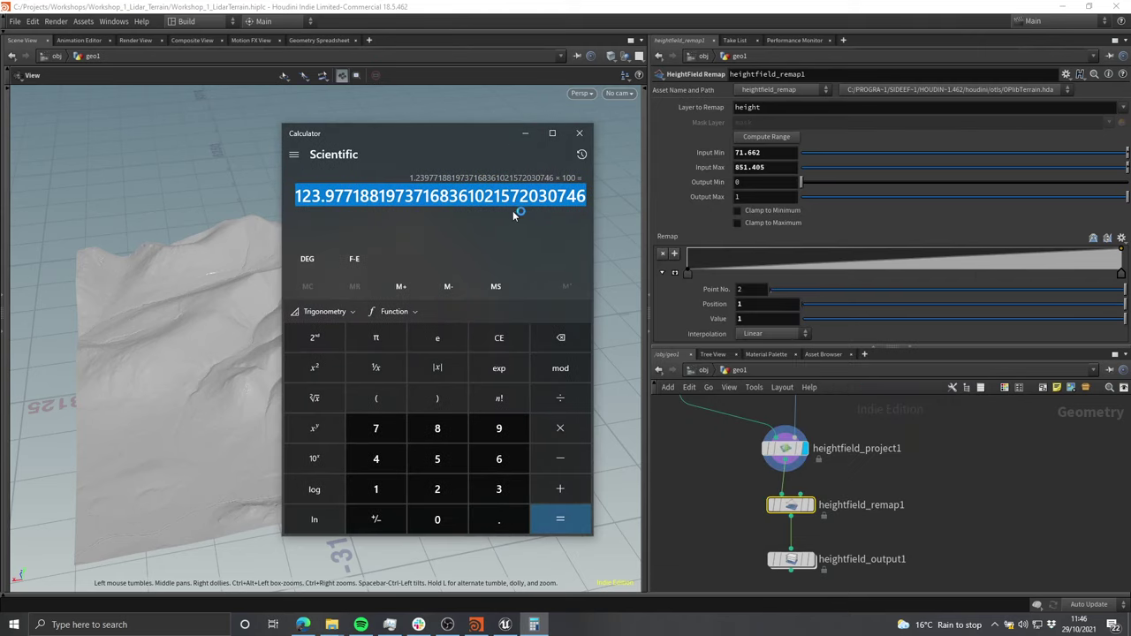
pyautogui.click(545, 200)
pyautogui.doubleClick(544, 199)
pyautogui.press('Return')
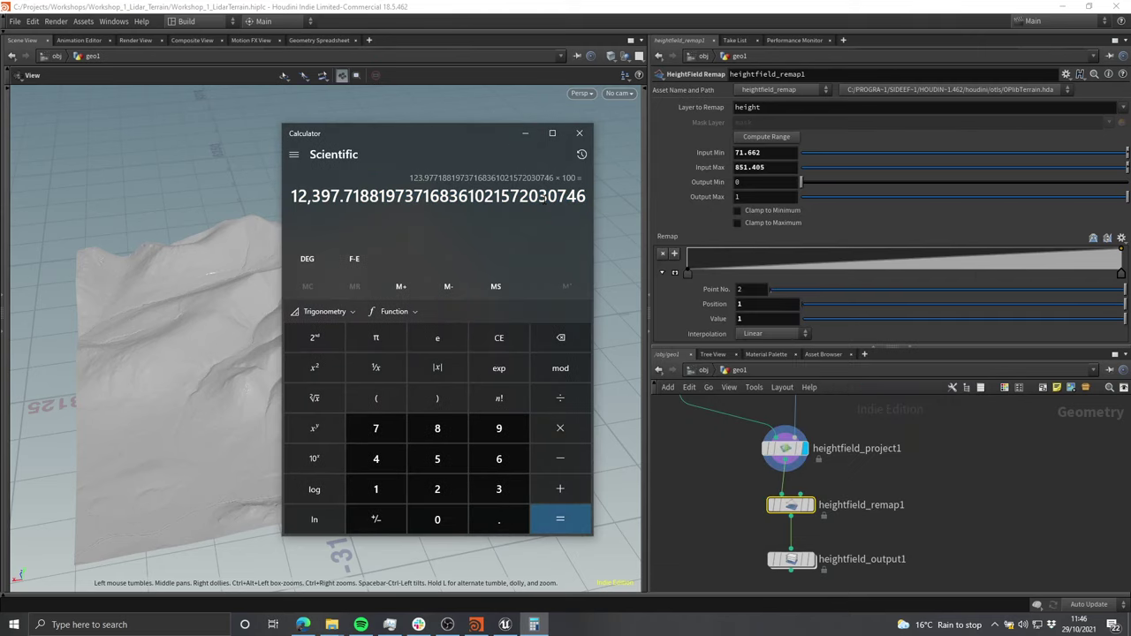
pyautogui.click(562, 341)
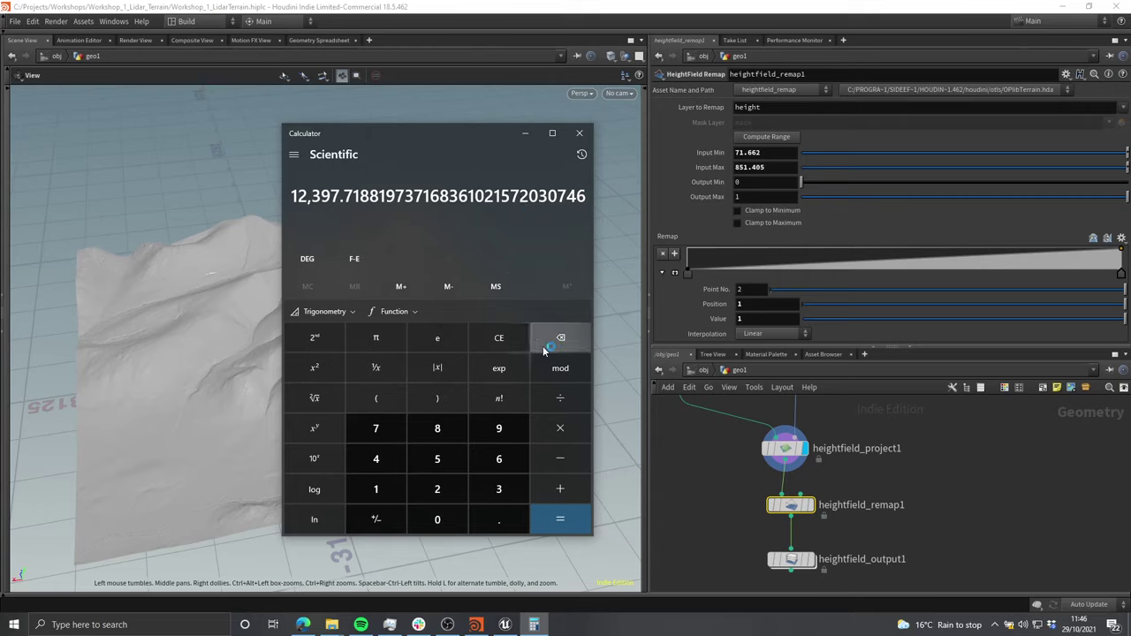
pyautogui.click(498, 338)
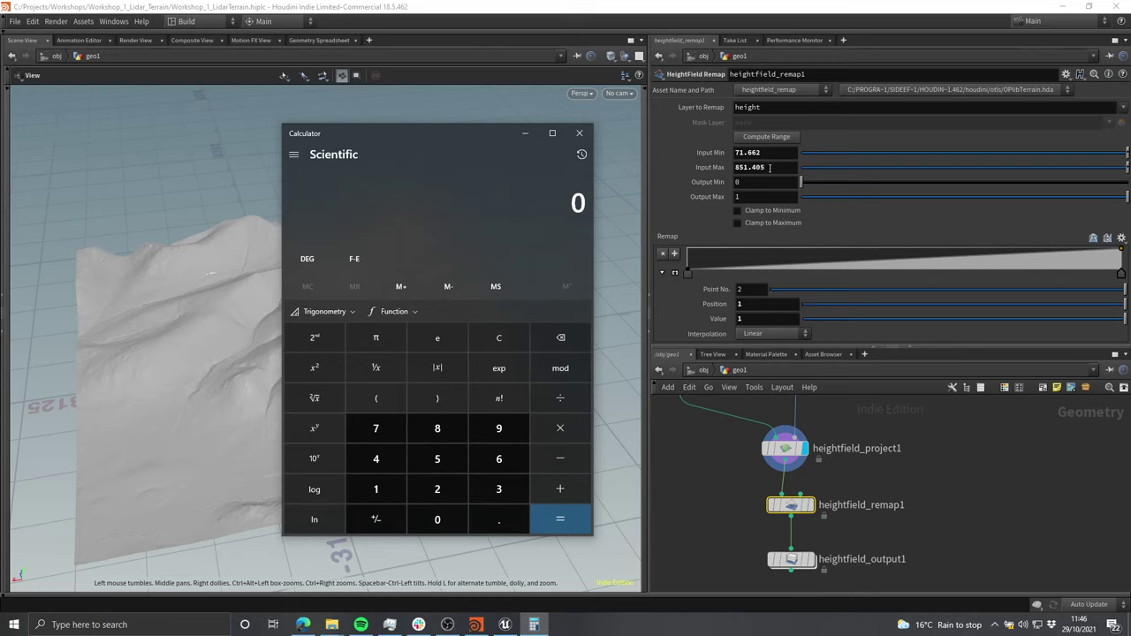
# Step: Subtract heightfield_remap1's Input Min of 71.662 from its Input Max of 851.405 in Calculator
pyautogui.moveTo(769, 168); pyautogui.dragTo(712, 169)
pyautogui.hotkey('ctrl', 'c')
pyautogui.hotkey('alt', 'Tab')
pyautogui.hotkey('ctrl', 'v')
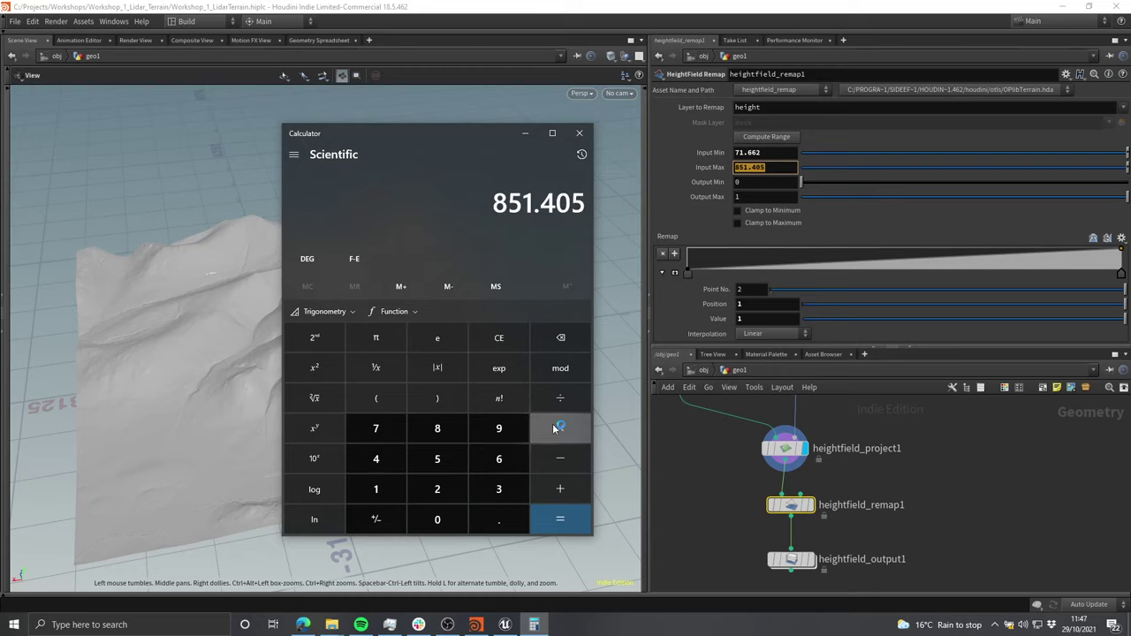
pyautogui.click(560, 459)
pyautogui.click(765, 152)
pyautogui.hotkey('ctrl', 'c')
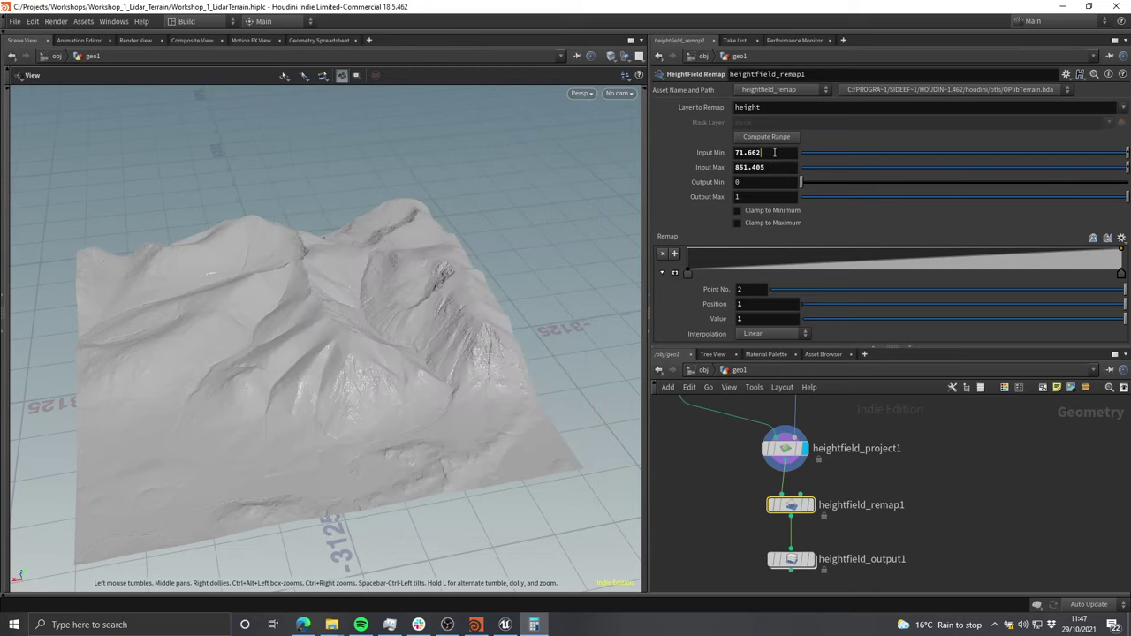
pyautogui.hotkey('alt', 'Tab')
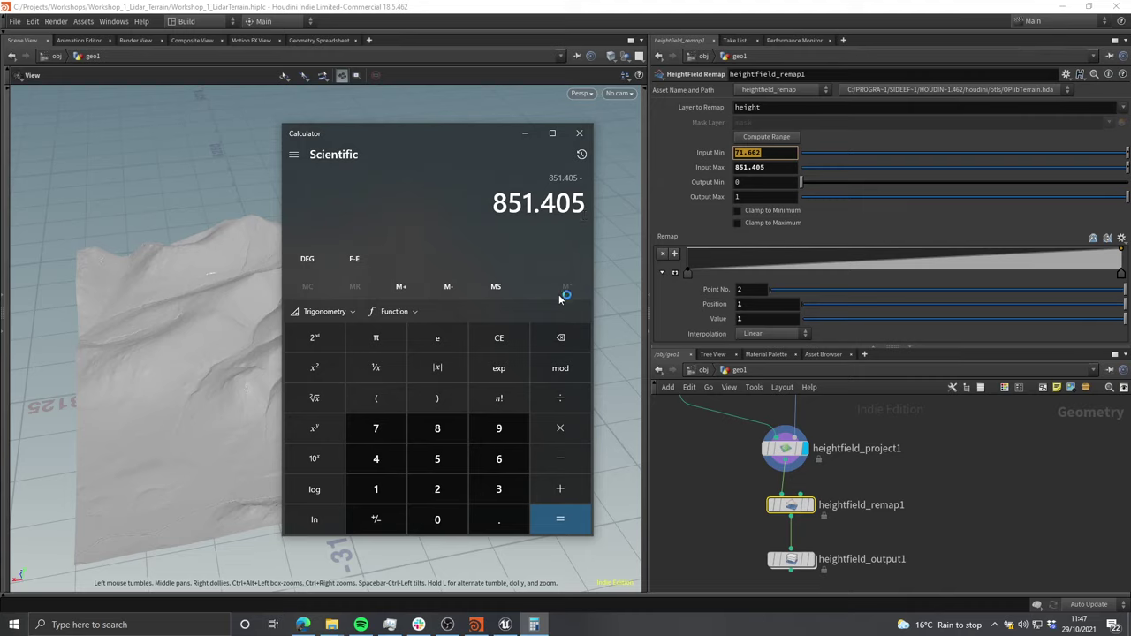
pyautogui.hotkey('ctrl', 'v')
pyautogui.press('Return')
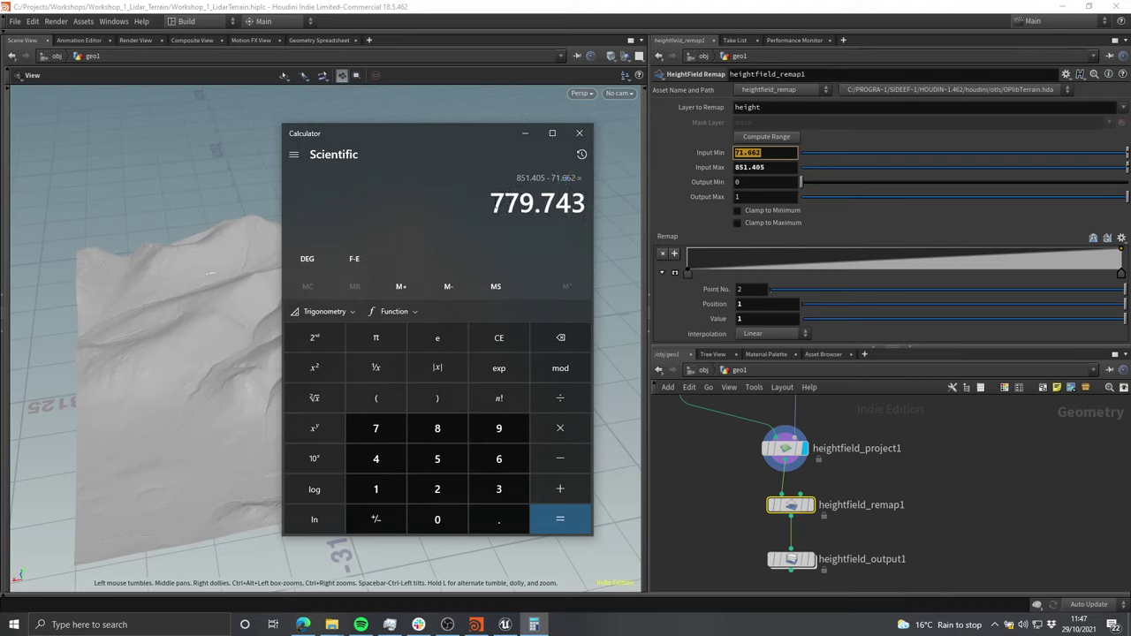
# Step: Divide the calculated terrain height range by 512 in Calculator
pyautogui.moveTo(494, 206); pyautogui.dragTo(584, 201)
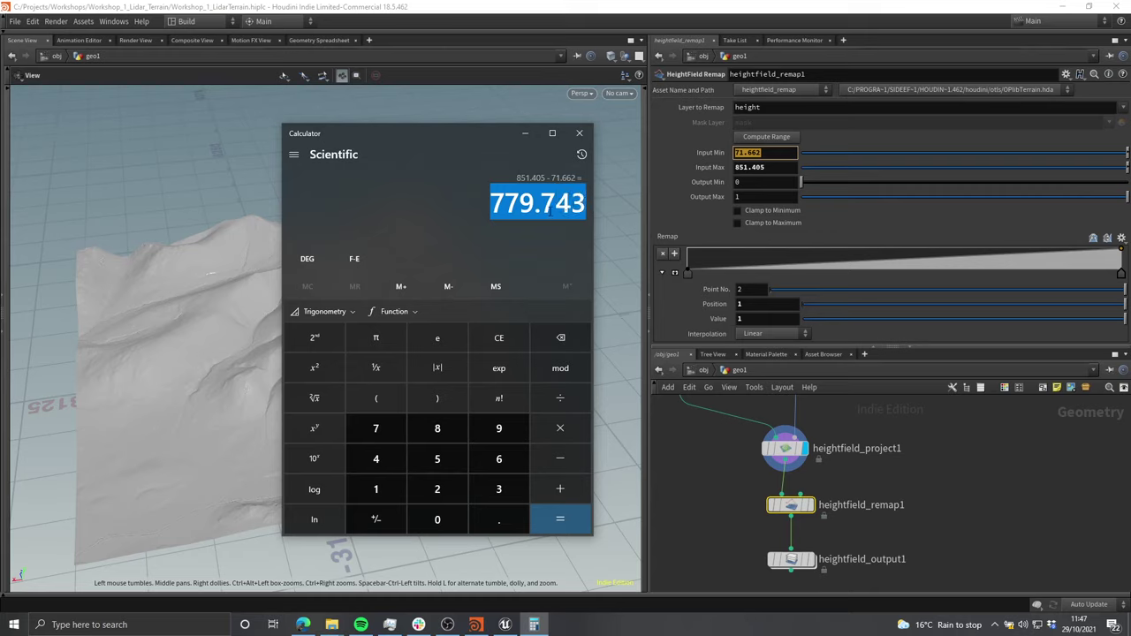
pyautogui.click(549, 204)
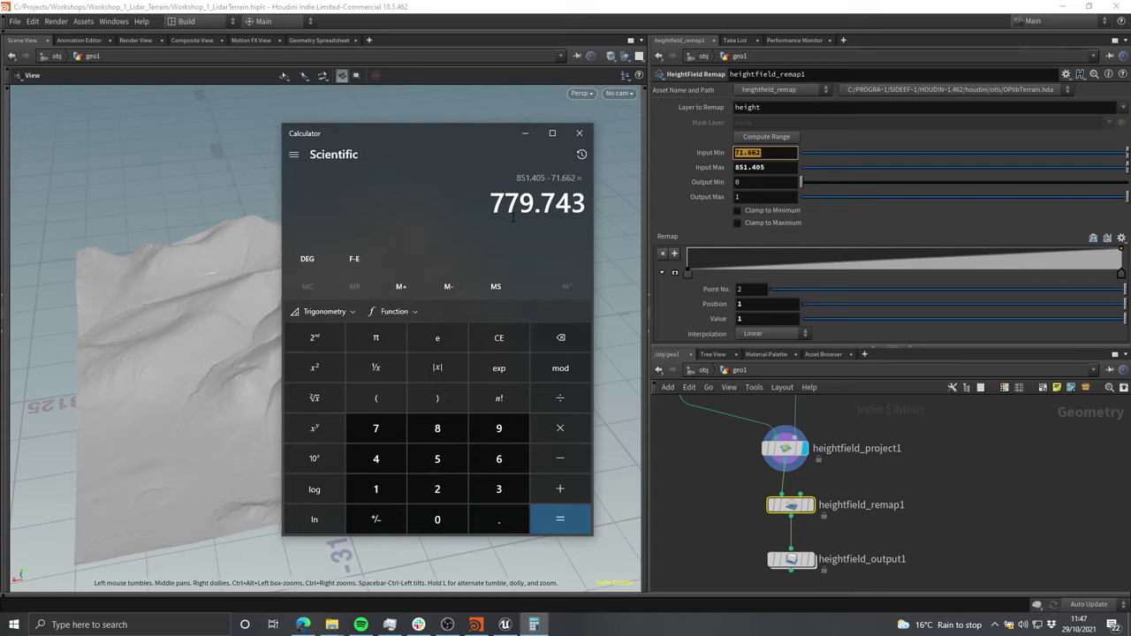
pyautogui.click(563, 397)
pyautogui.click(435, 460)
pyautogui.click(376, 489)
pyautogui.click(437, 489)
pyautogui.click(561, 519)
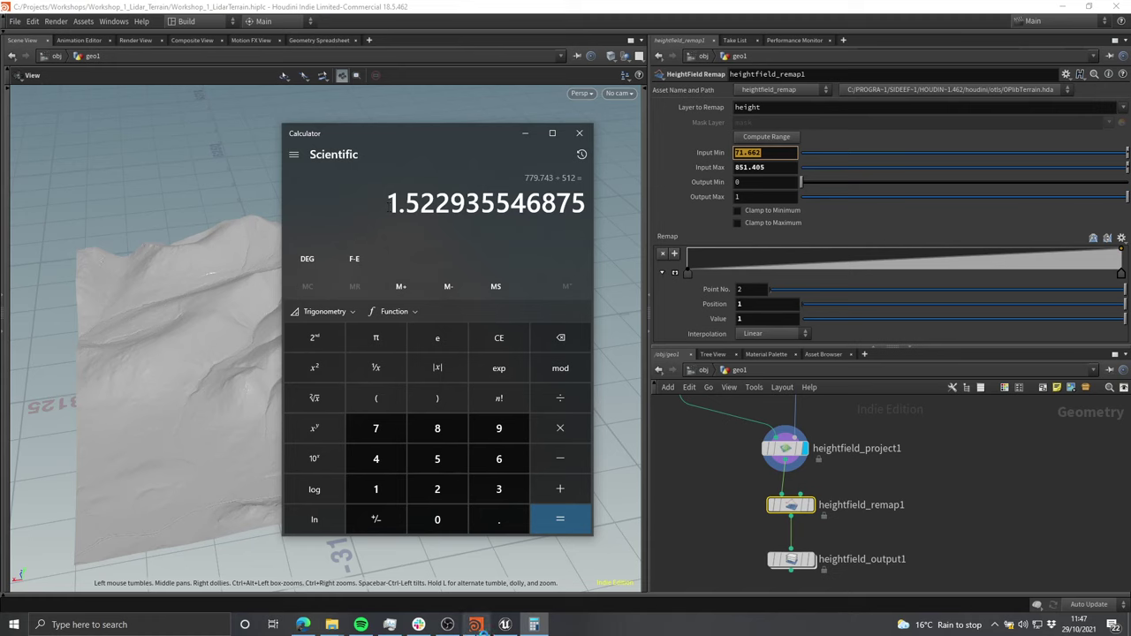
# Step: Switch to Unreal Editor and, with Calculator over it, multiply the height quotient by the default Z scale of 100
pyautogui.click(505, 625)
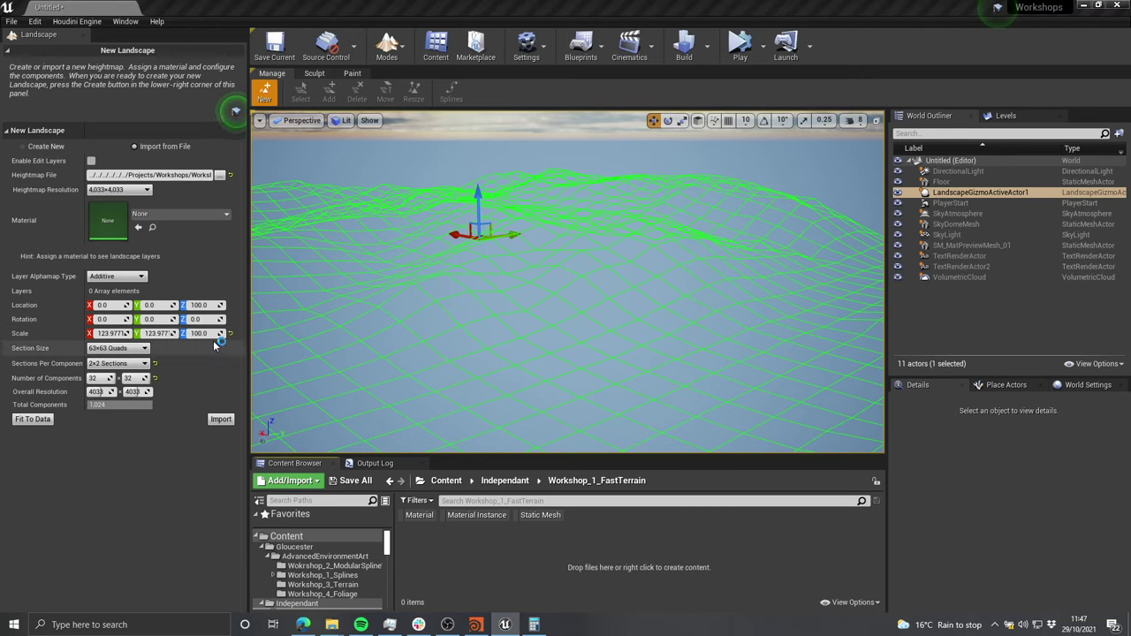
pyautogui.hotkey('alt', 'Tab')
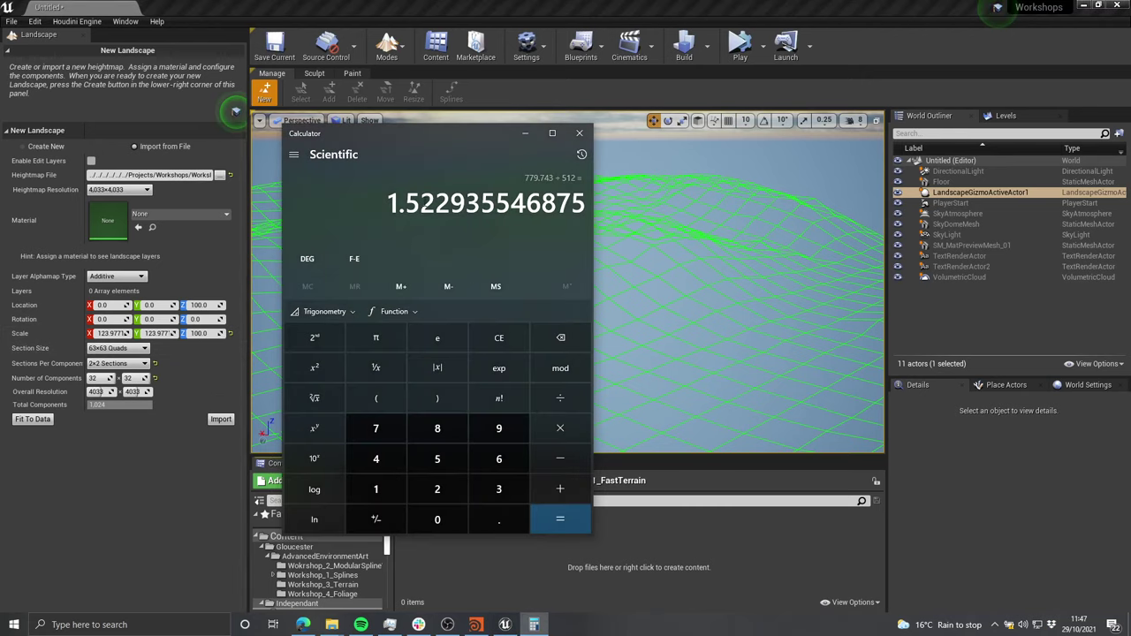
pyautogui.click(560, 428)
pyautogui.click(375, 489)
pyautogui.click(549, 526)
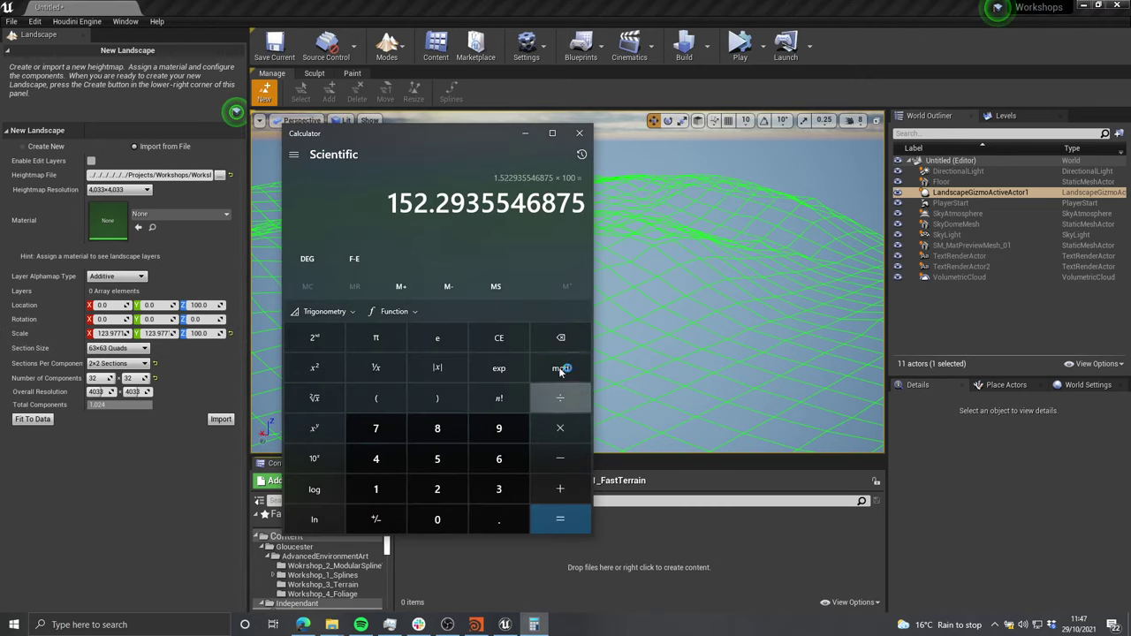
# Step: Copy the calculated 152.2935546875 into the new landscape's Z scale and import the landscape
pyautogui.moveTo(389, 204); pyautogui.dragTo(573, 209)
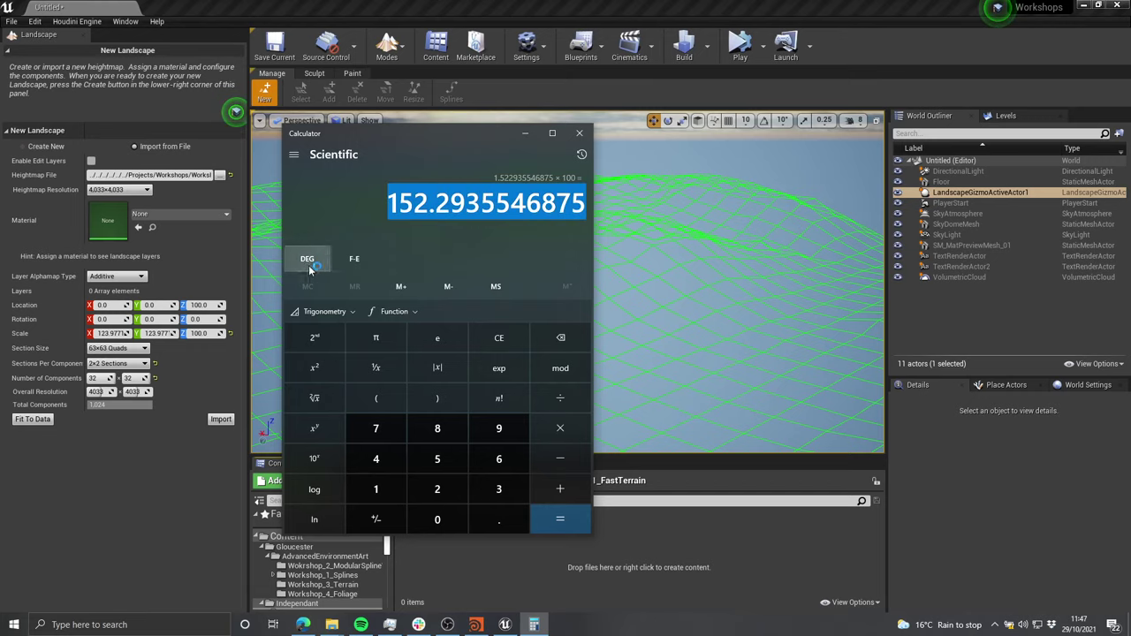
pyautogui.click(202, 334)
pyautogui.press('Return')
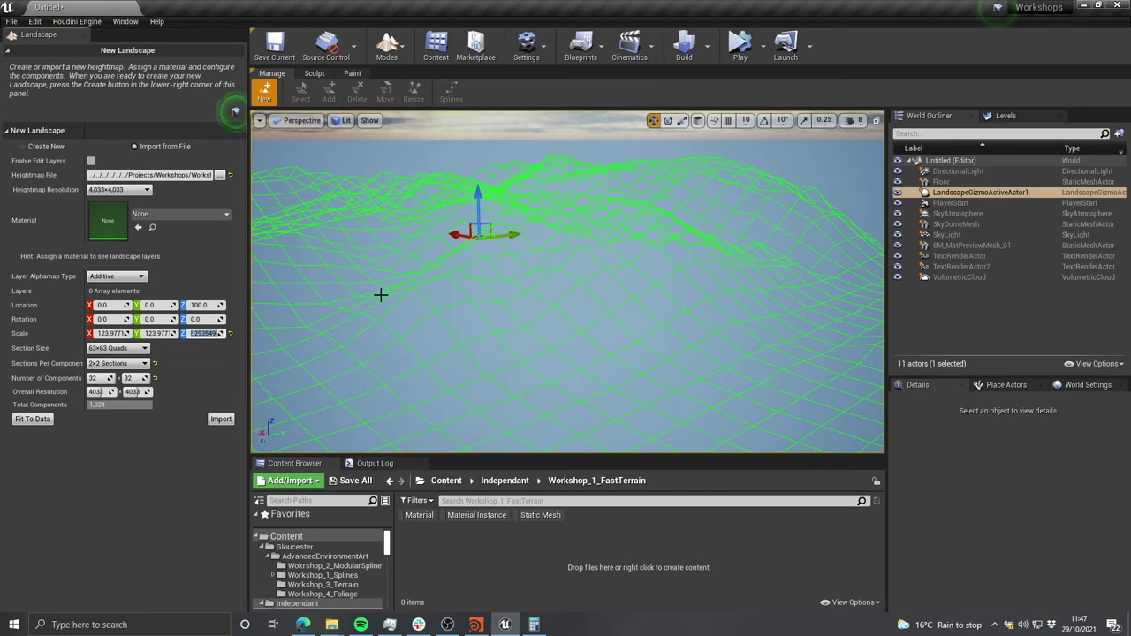
pyautogui.moveTo(381, 295); pyautogui.dragTo(331, 270, button='right')
pyautogui.moveTo(566, 283); pyautogui.dragTo(589, 312, button='right')
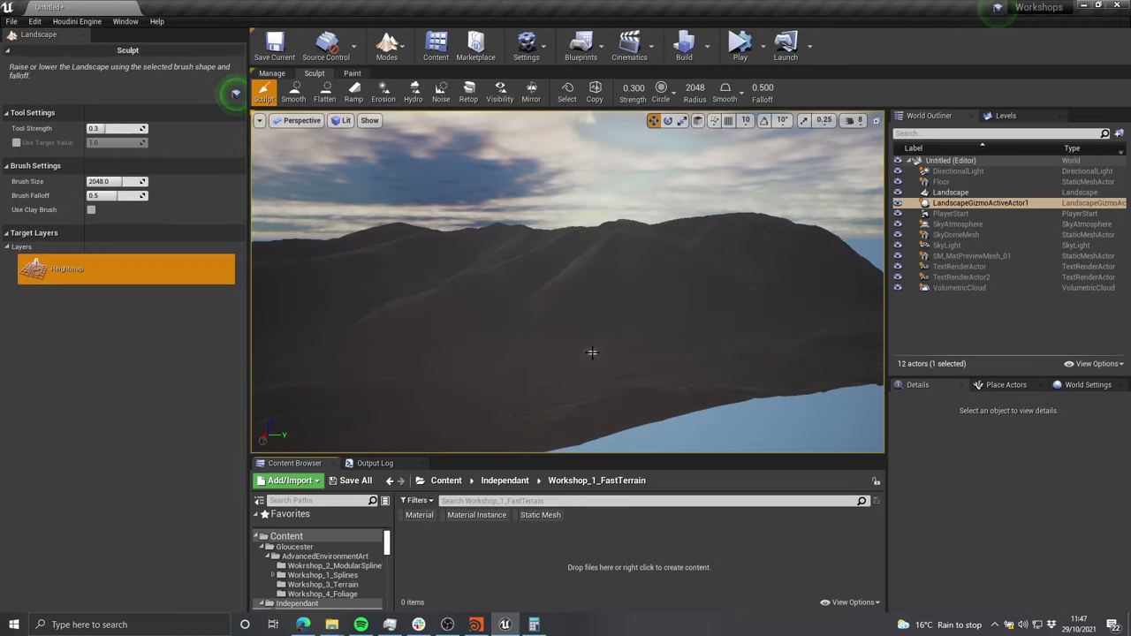
# Step: Inspect the imported landscape in a full-screen viewport, exit full screen and switch from Landscape to Select mode
pyautogui.press('F11')
pyautogui.moveTo(722, 314); pyautogui.dragTo(634, 301, button='right')
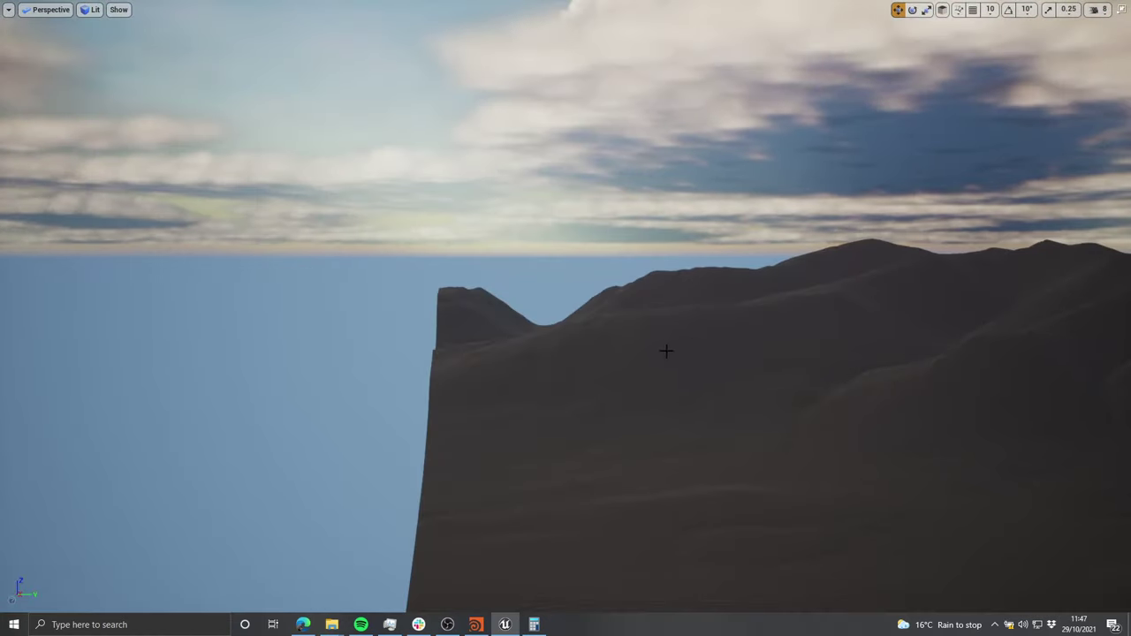
pyautogui.moveTo(666, 352)
pyautogui.mouseDown(button='right')
pyautogui.moveTo(743, 345)
pyautogui.moveTo(683, 347)
pyautogui.moveTo(687, 357)
pyautogui.mouseUp(button='right')
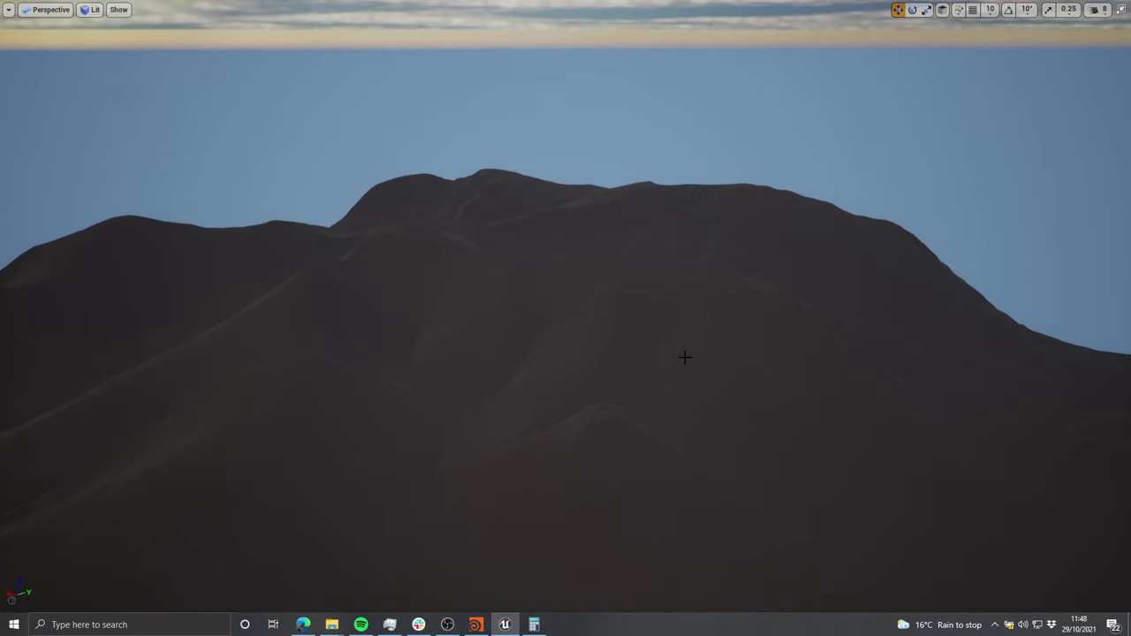
pyautogui.press('F11')
pyautogui.hotkey('shift', '1')
# Step: Make the viewport full screen and rotate the sun's directional light so it brightly illuminates the terrain slopes
pyautogui.moveTo(456, 224); pyautogui.dragTo(446, 203, button='right')
pyautogui.press('F11')
pyautogui.hotkey('ctrl', 'l')
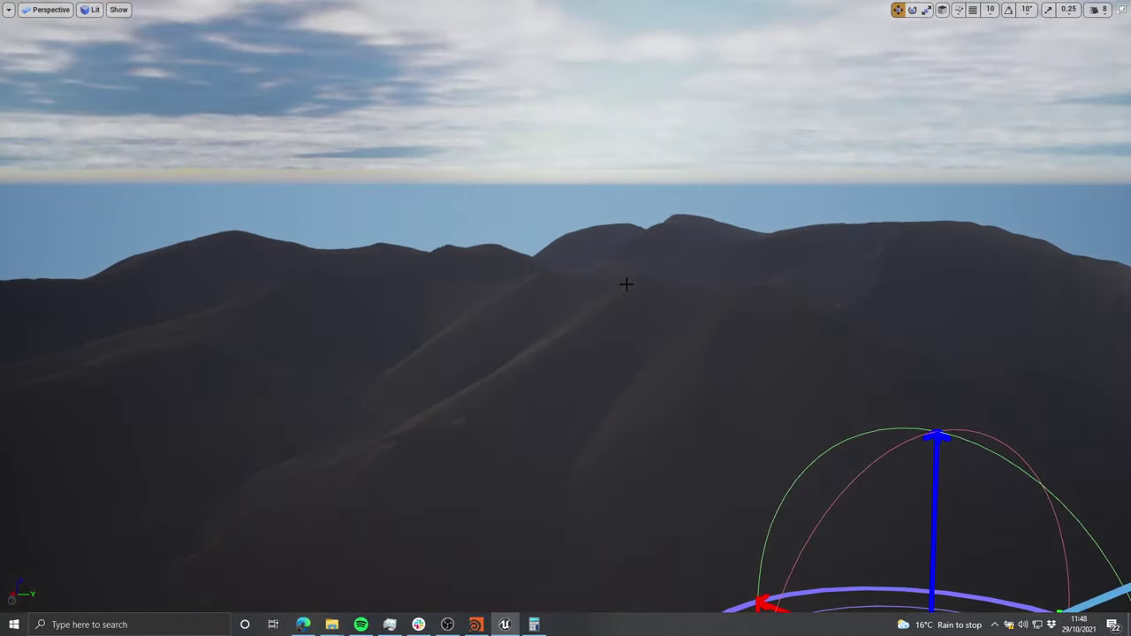
pyautogui.moveTo(589, 269)
pyautogui.mouseDown(button='right')
pyautogui.moveTo(724, 290)
pyautogui.moveTo(636, 297)
pyautogui.moveTo(521, 249)
pyautogui.moveTo(459, 242)
pyautogui.moveTo(433, 228)
pyautogui.moveTo(423, 198)
pyautogui.moveTo(491, 204)
pyautogui.moveTo(341, 240)
pyautogui.moveTo(610, 353)
pyautogui.moveTo(593, 273)
pyautogui.mouseUp(button='right')
pyautogui.press('s')
pyautogui.press('w')
pyautogui.press('s')
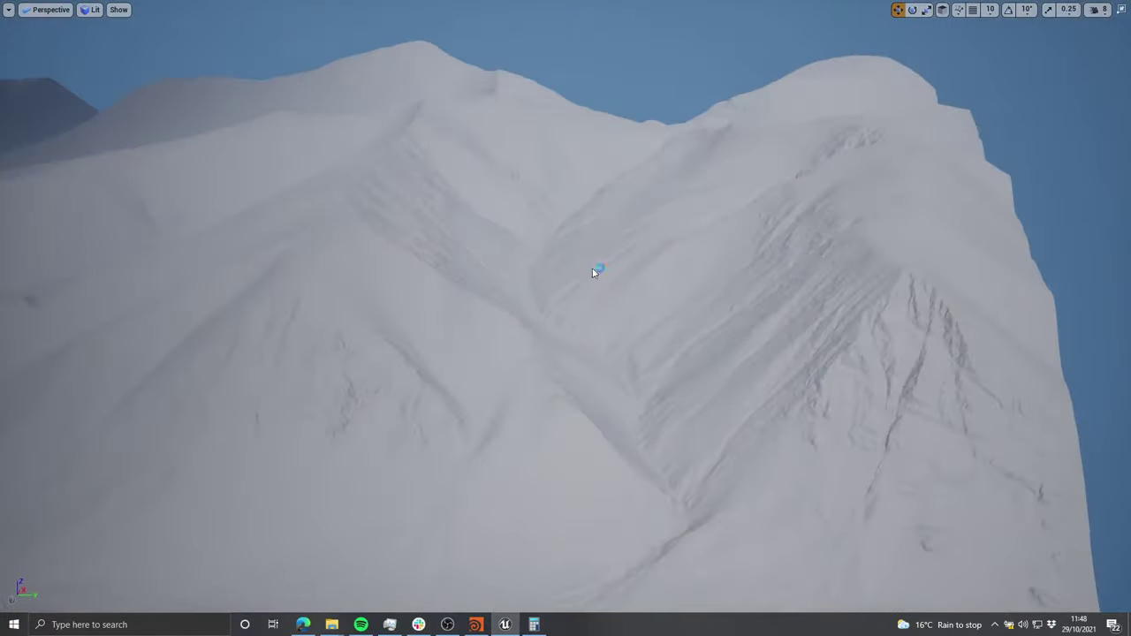
# Step: Compare the steep peak's shape and proportions between the Houdini heightfield and the Unreal landscape from similar angles
pyautogui.hotkey('alt', 'Tab')
pyautogui.moveTo(358, 336); pyautogui.dragTo(447, 304)
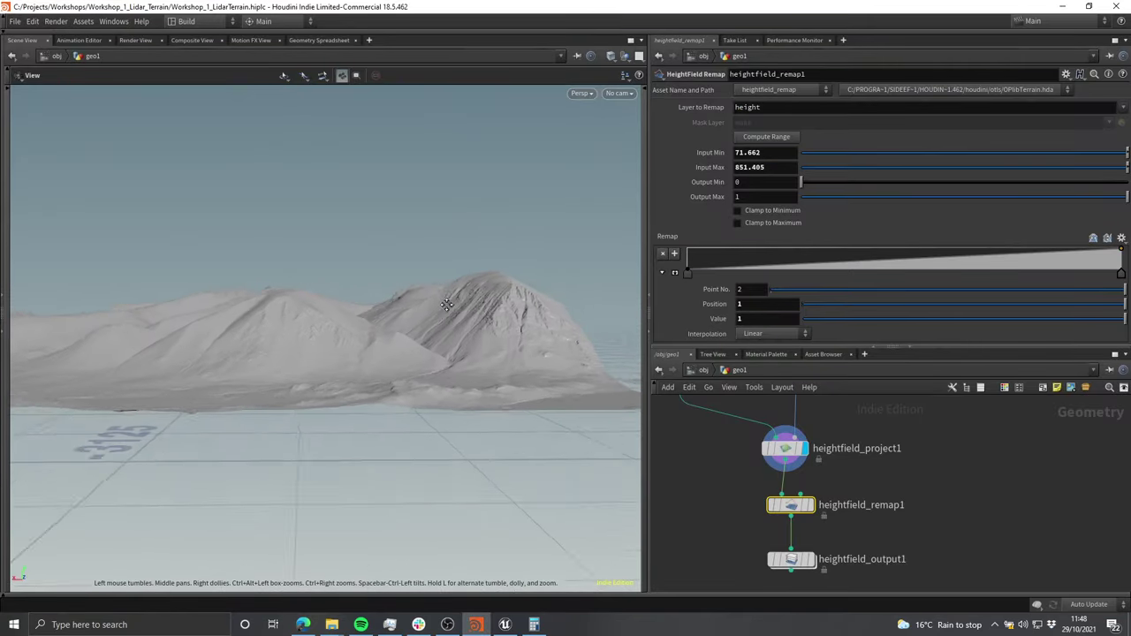
pyautogui.hotkey('alt', 'Tab')
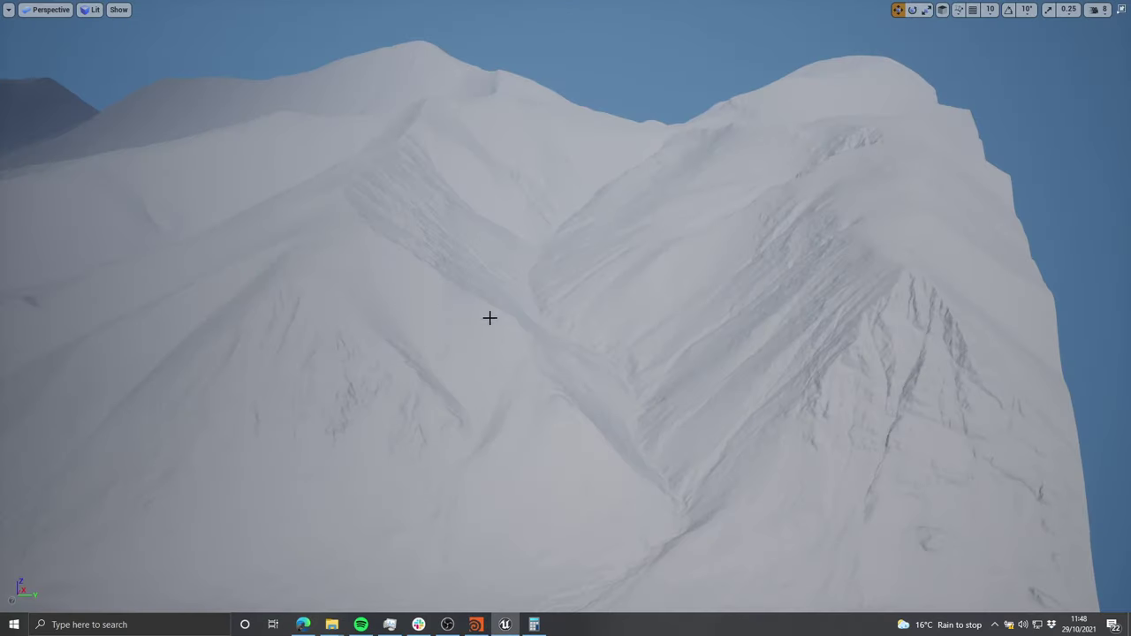
pyautogui.press('s')
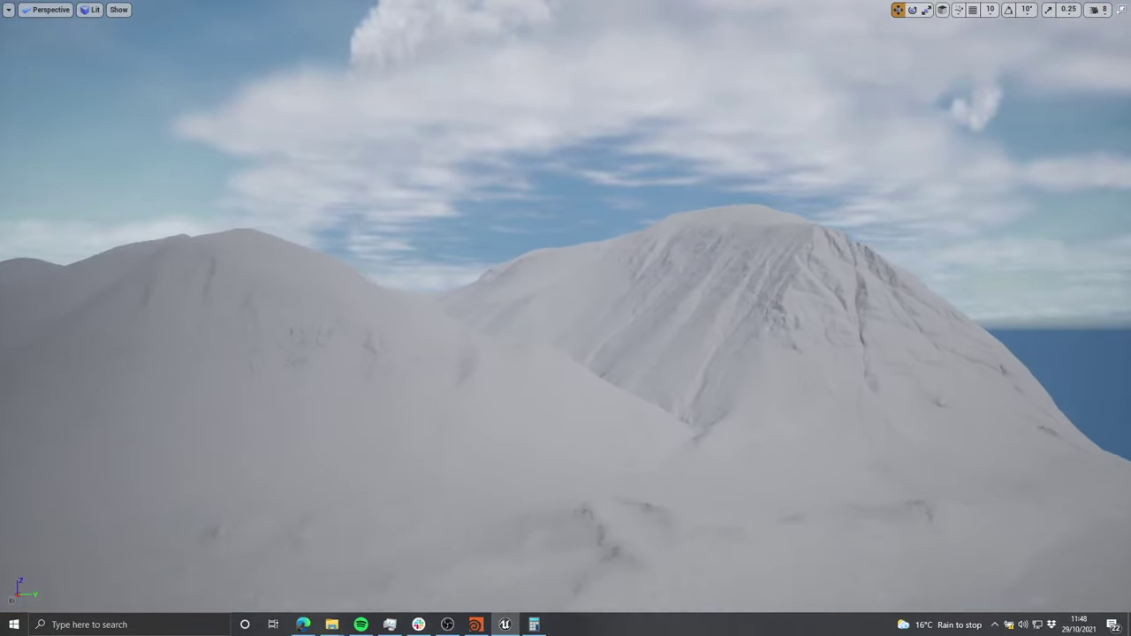
pyautogui.hotkey('alt', 'Tab')
pyautogui.hotkey('alt', 'Tab')
# Step: Fly across the imported landscape and examine its ridges, valleys and rocky slopes from several angles
pyautogui.moveTo(581, 386); pyautogui.dragTo(787, 389, button='right')
pyautogui.press('w')
pyautogui.press('w')
pyautogui.press('w')
pyautogui.moveTo(565, 319); pyautogui.dragTo(391, 341, button='right')
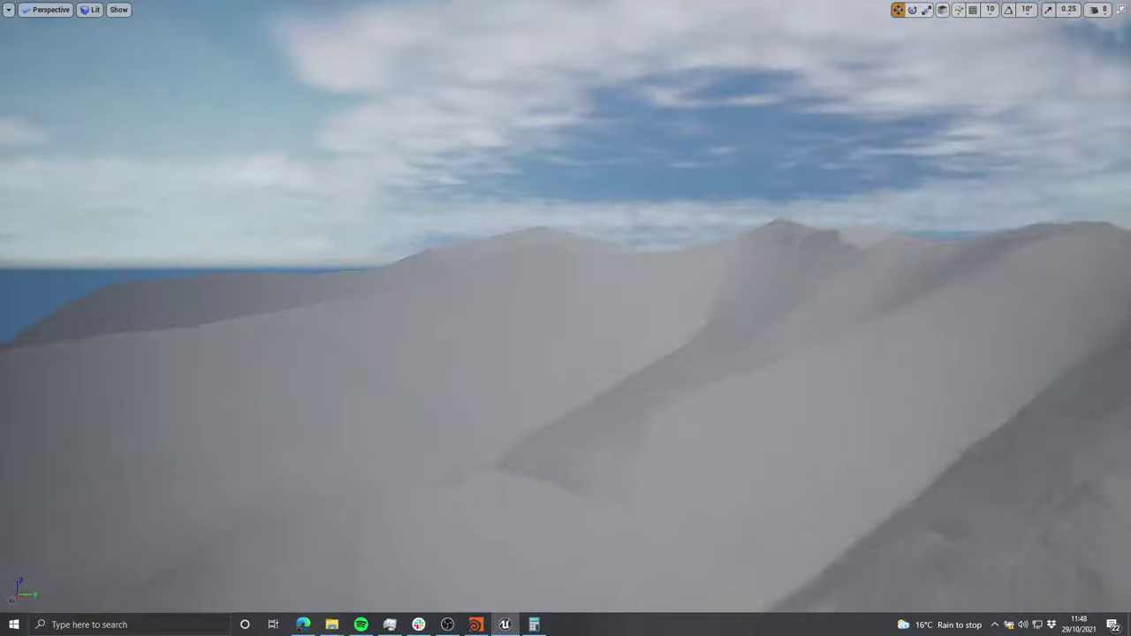
pyautogui.moveTo(391, 341); pyautogui.dragTo(482, 336, button='right')
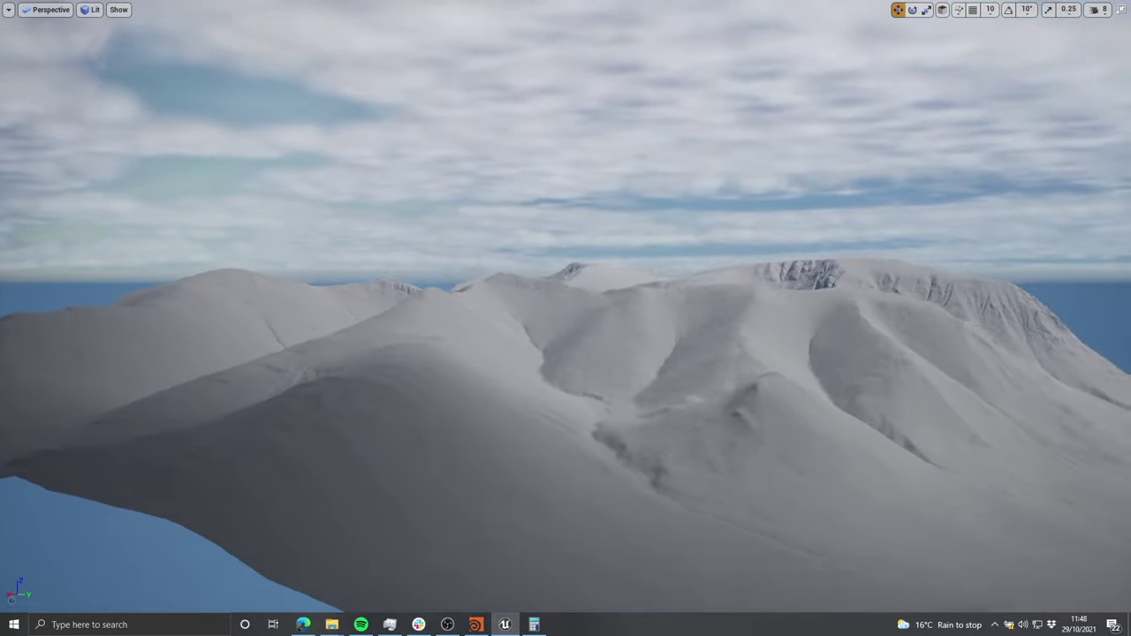
pyautogui.moveTo(558, 320); pyautogui.dragTo(1037, 486, button='right')
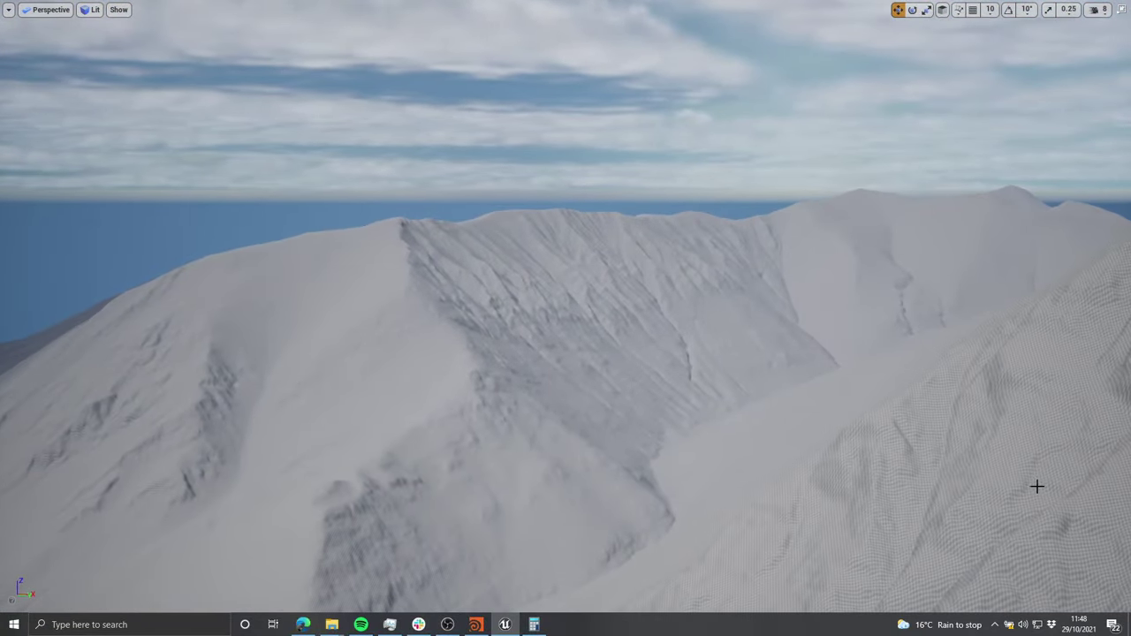